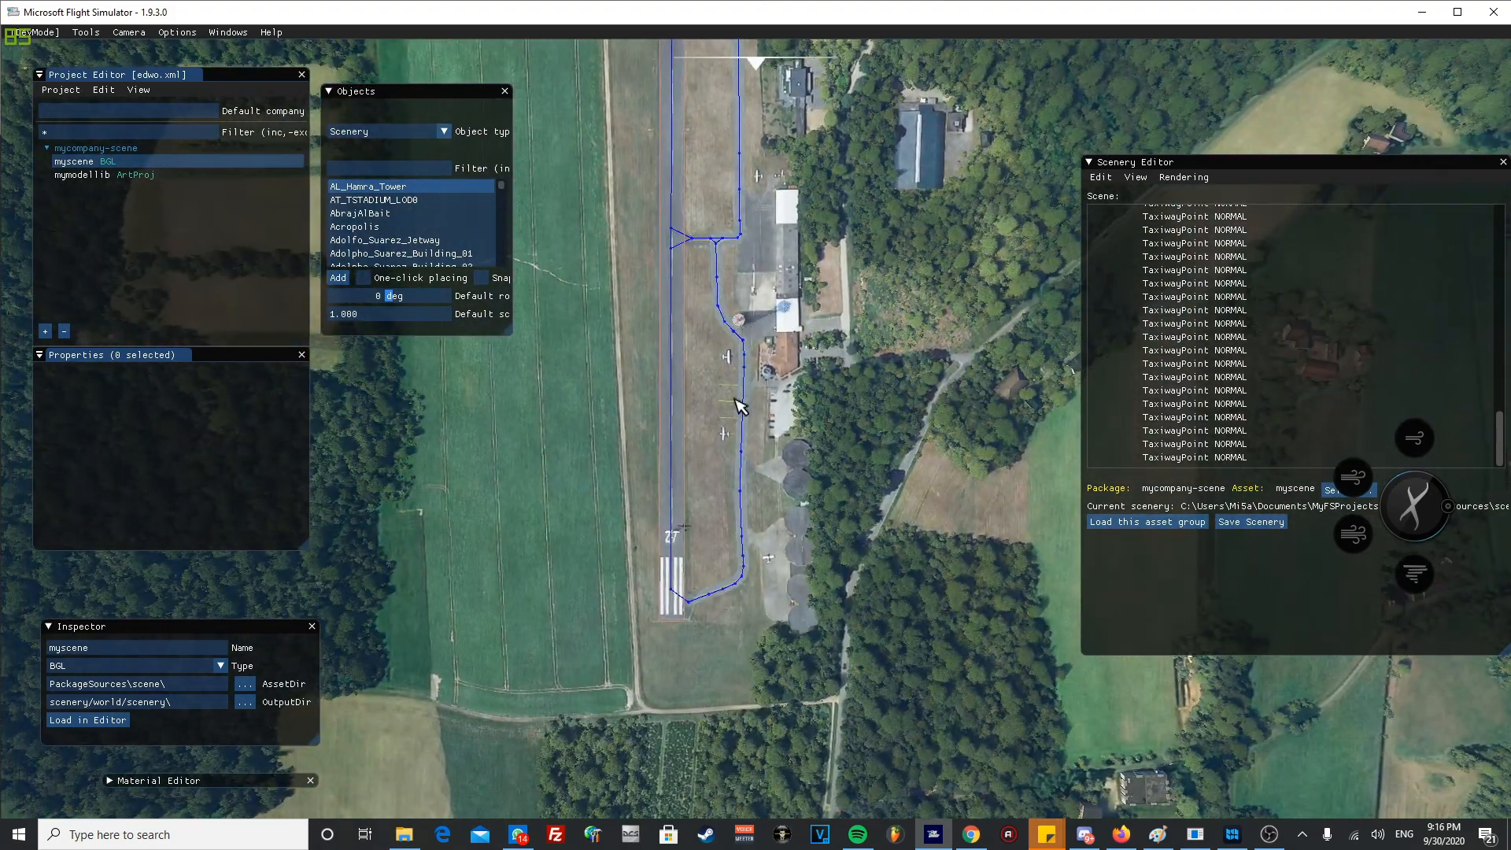
- Split the runway path beside the short cross connector between the runway and the parallel taxiway
{"action": "key", "text": "w"}
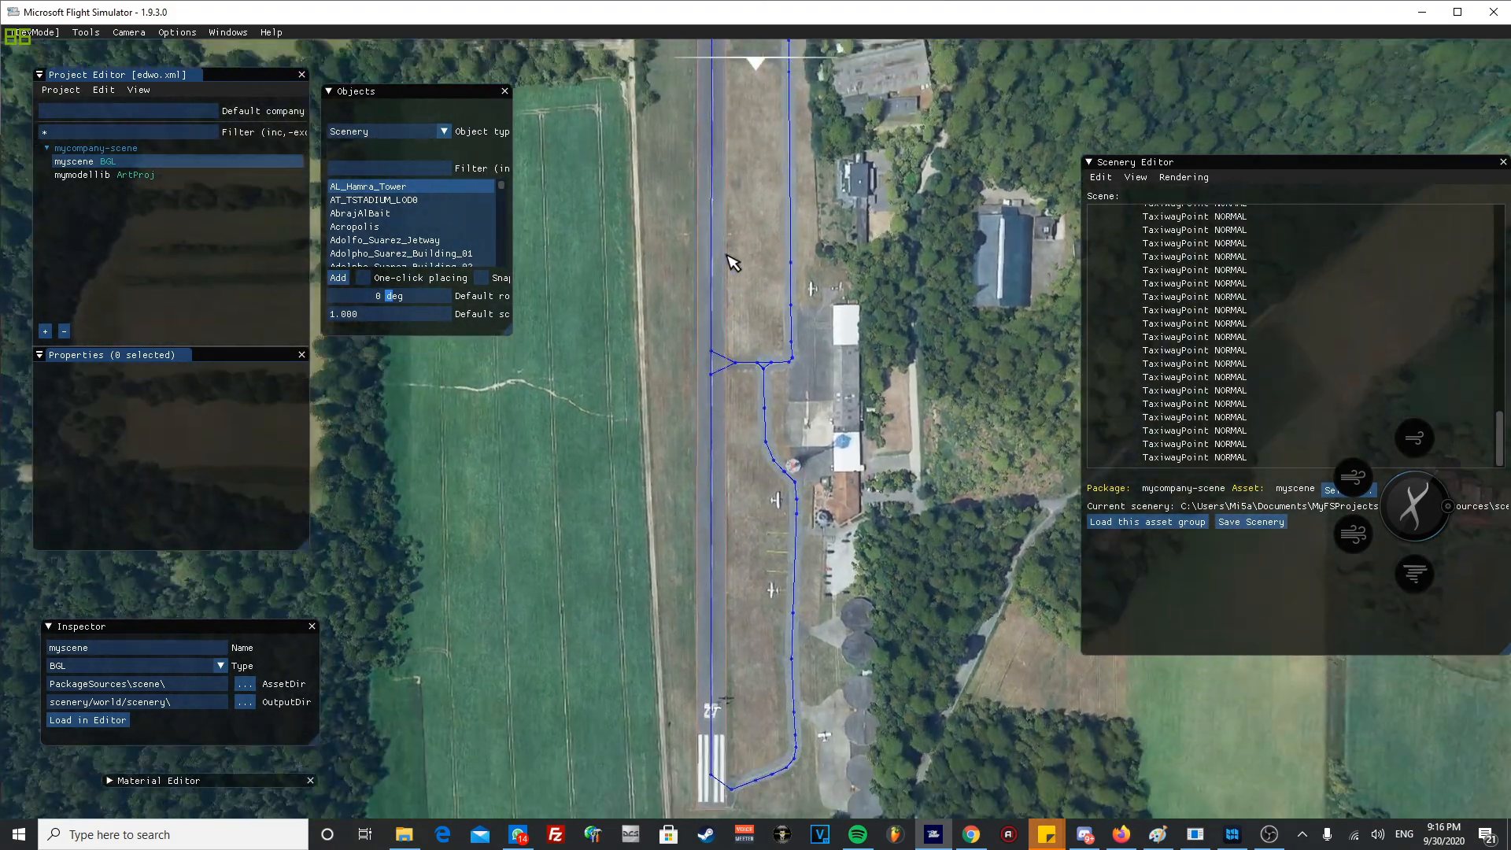
{"action": "key", "text": "s"}
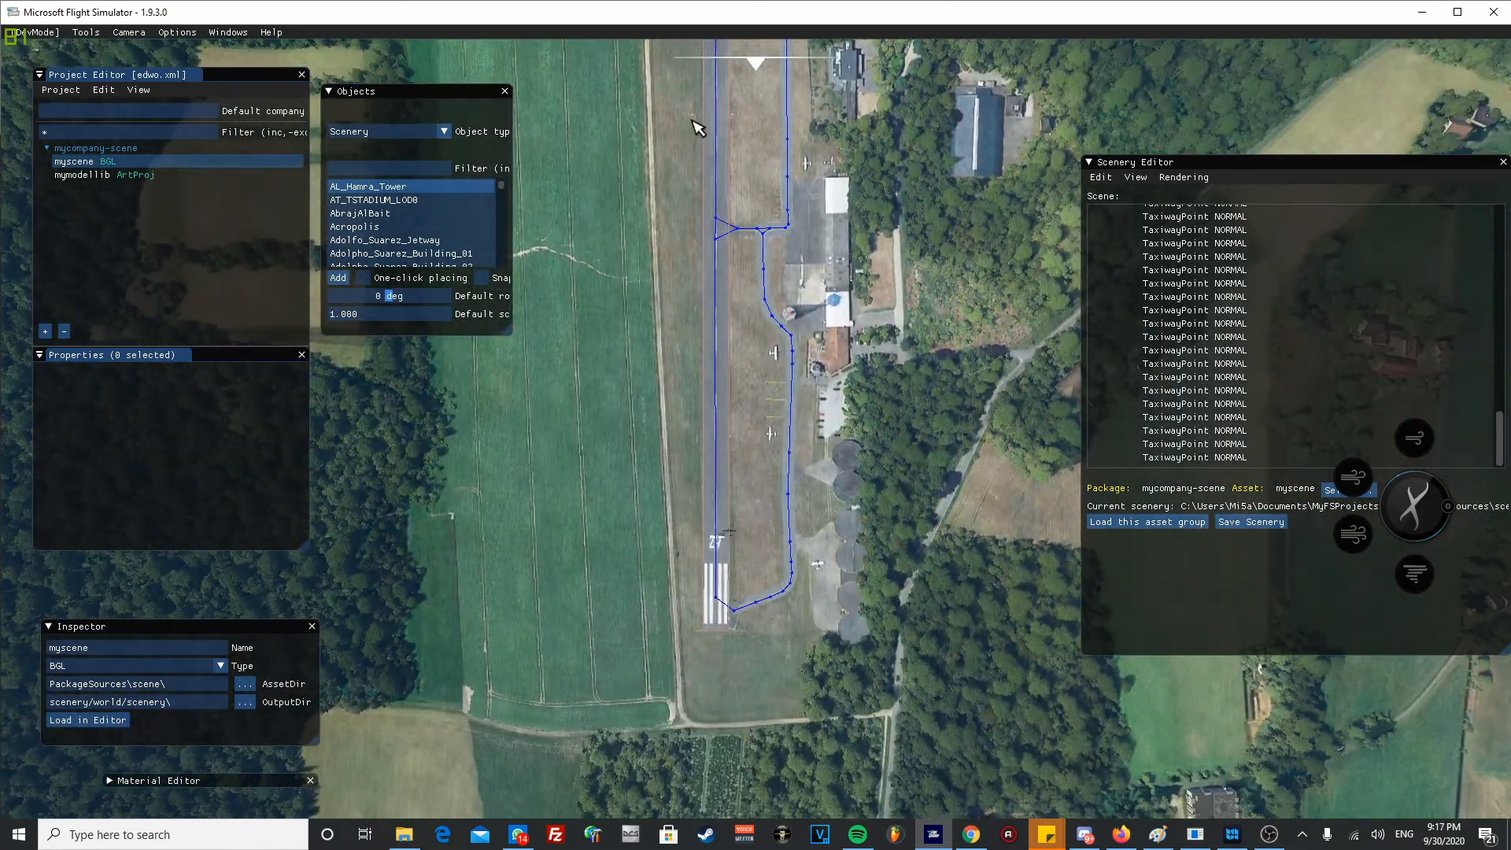
{"action": "scroll", "coordinate": [738, 237], "scroll_direction": "up", "scroll_amount": 5}
{"action": "key", "text": "w"}
{"action": "key", "text": "w"}
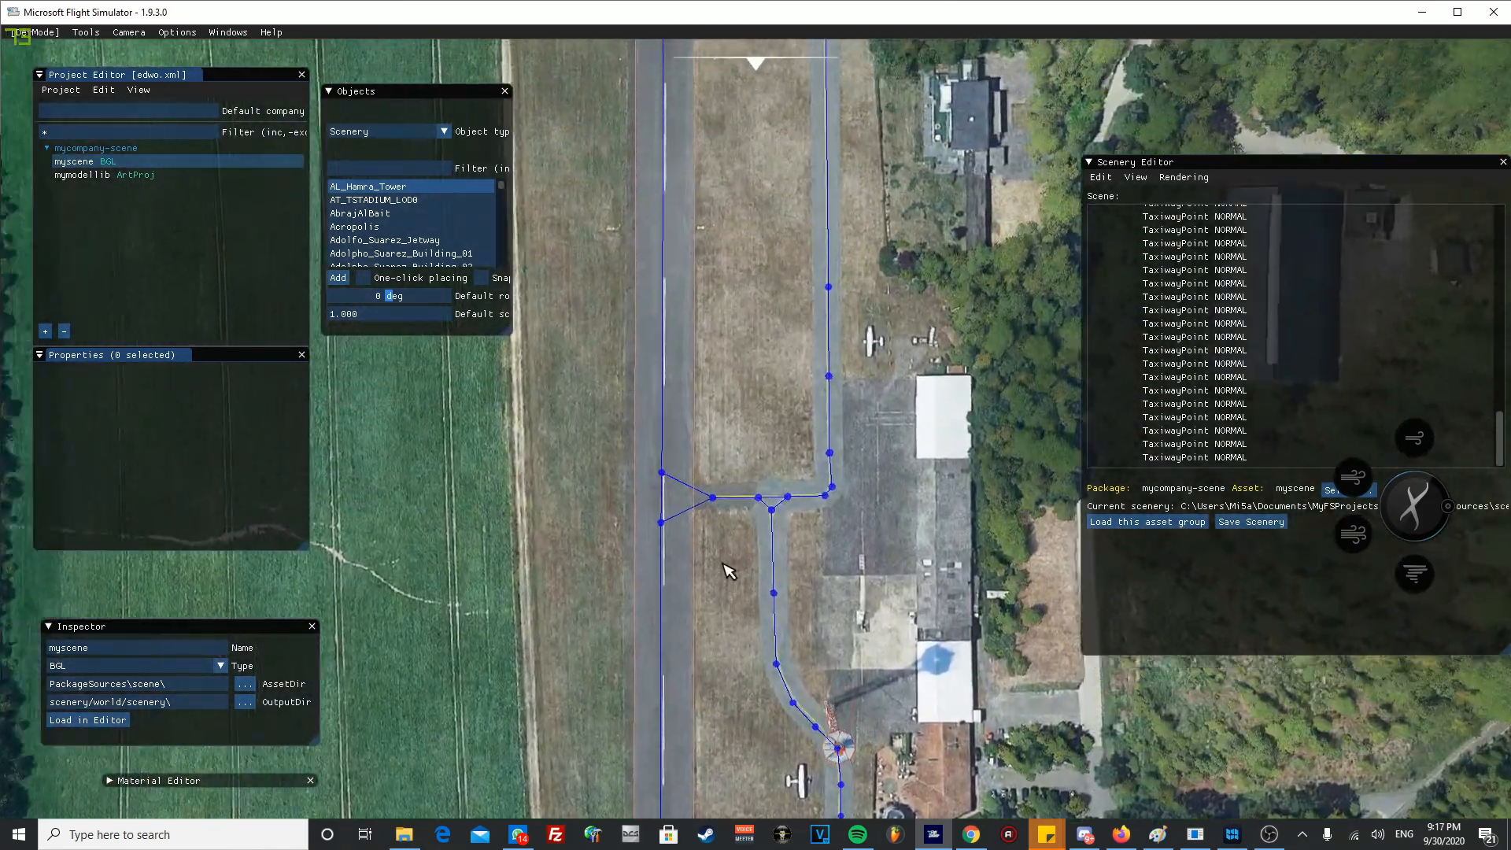
{"action": "scroll", "coordinate": [736, 551], "scroll_direction": "up", "scroll_amount": 5}
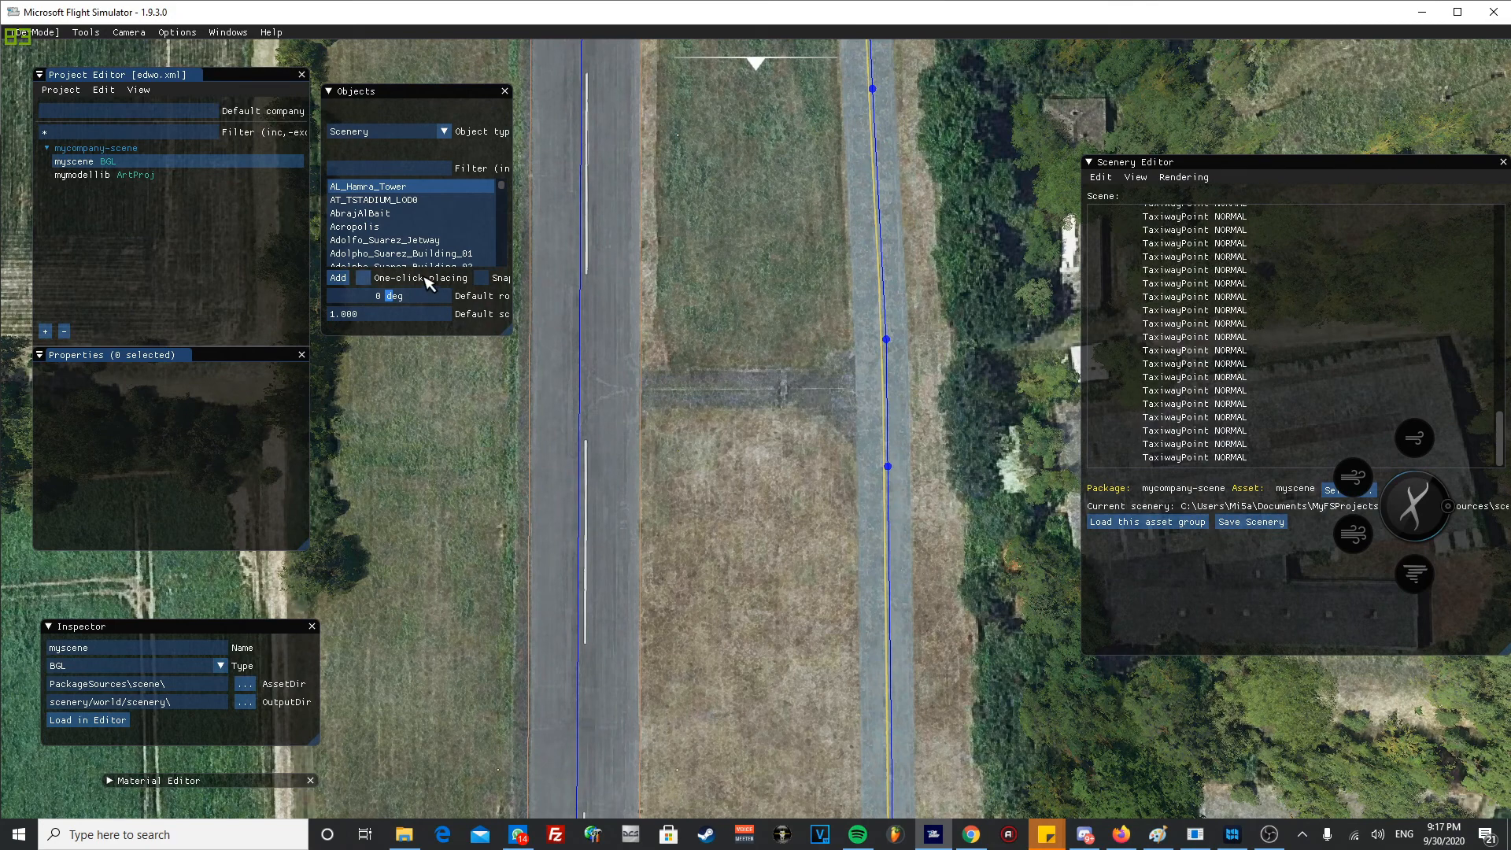
{"action": "left_click", "coordinate": [583, 385]}
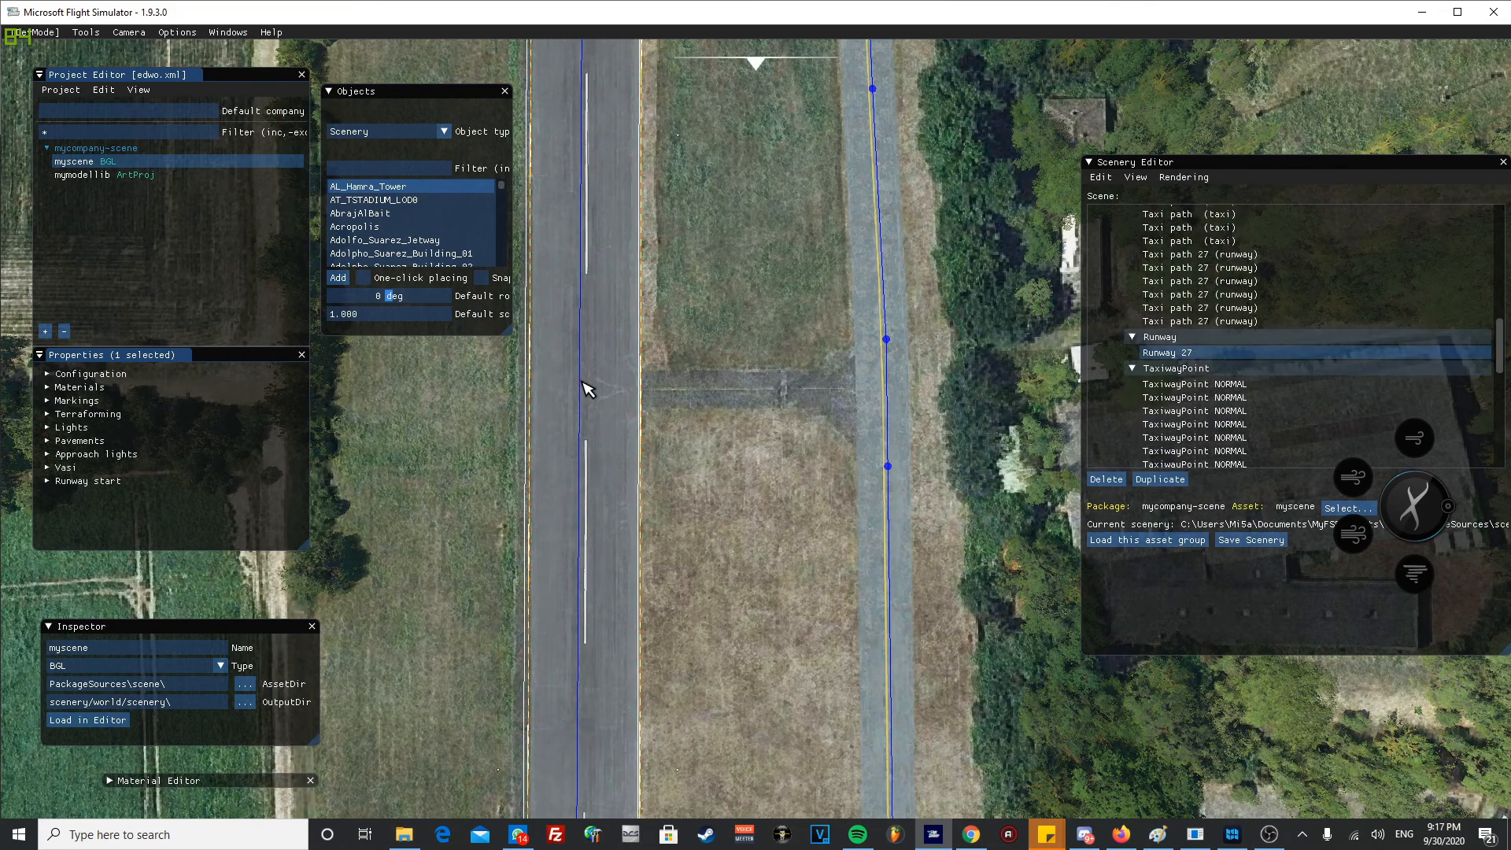
{"action": "right_click", "coordinate": [583, 385]}
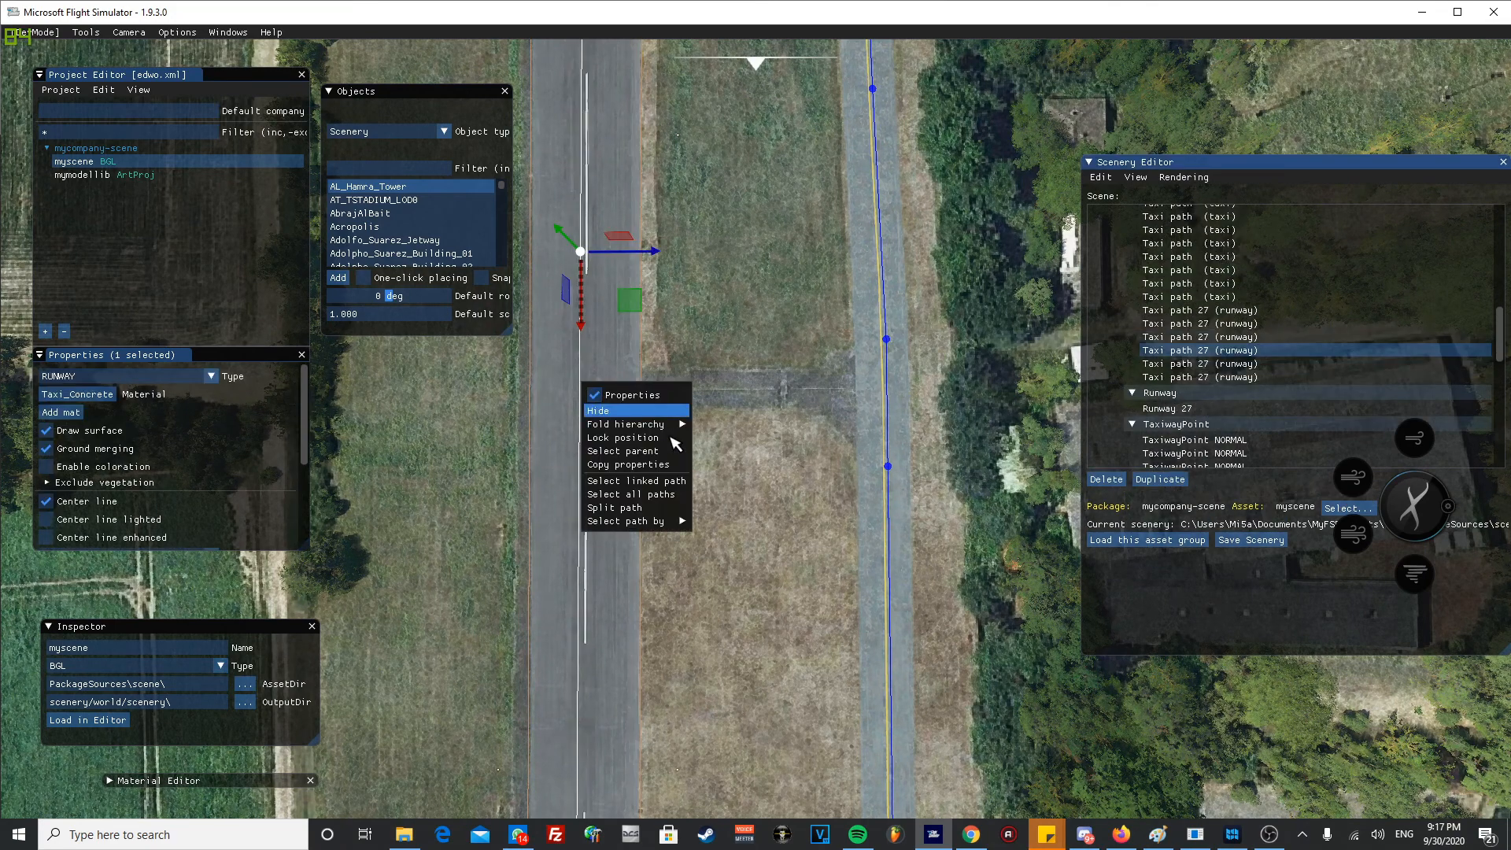
{"action": "left_click", "coordinate": [654, 508]}
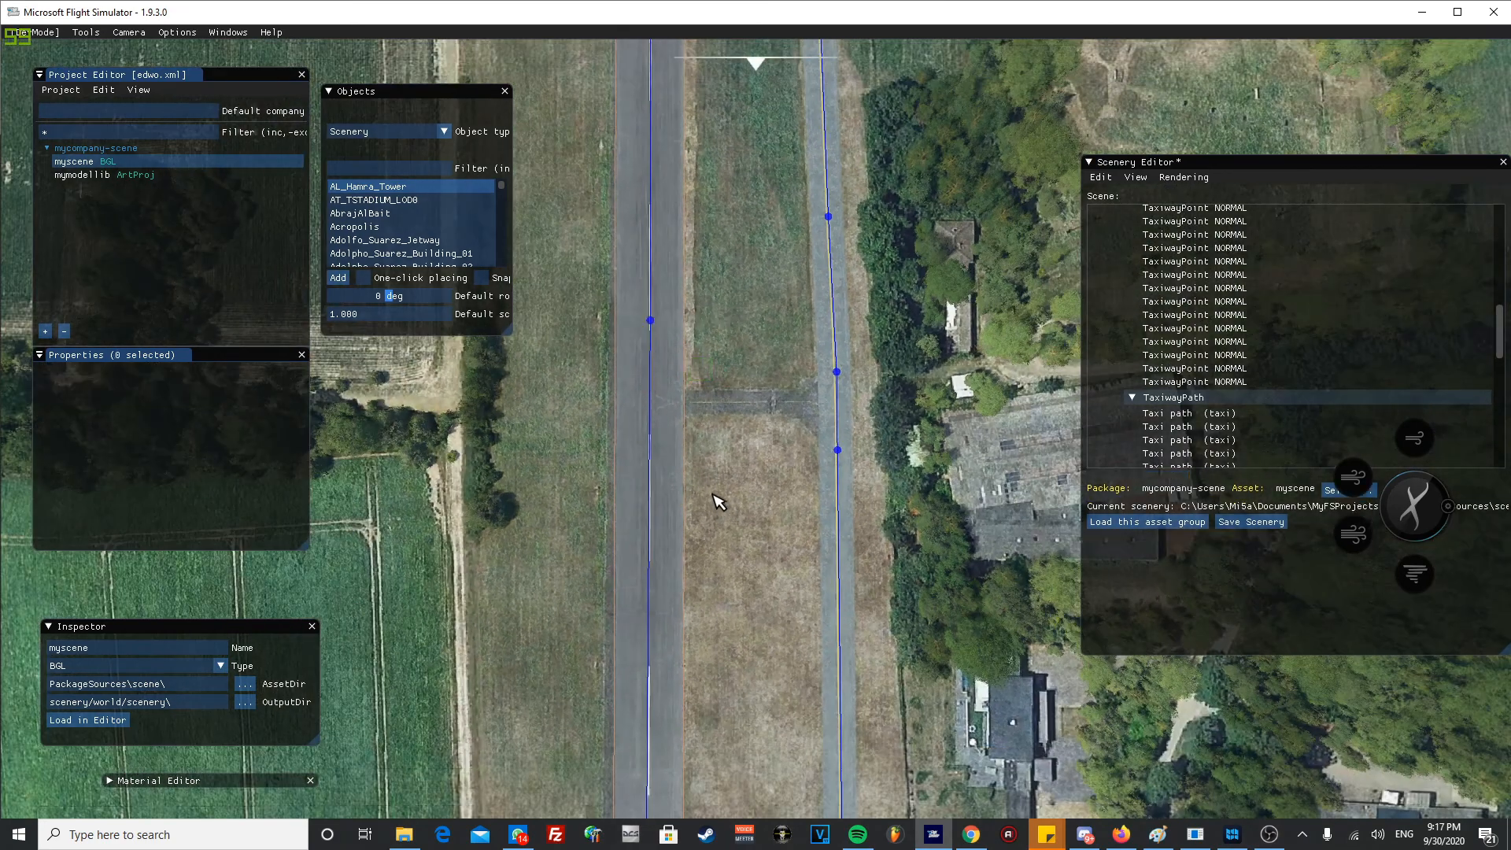
- Move the new runway split point down the centre line to just above the cross connector
{"action": "left_click", "coordinate": [651, 324]}
{"action": "left_click_drag", "start_coordinate": [656, 334], "coordinate": [659, 396]}
{"action": "left_click", "coordinate": [675, 502]}
- Split the runway path below the cross connector and move the new point up to just below the connector's entrance
{"action": "left_click", "coordinate": [655, 507]}
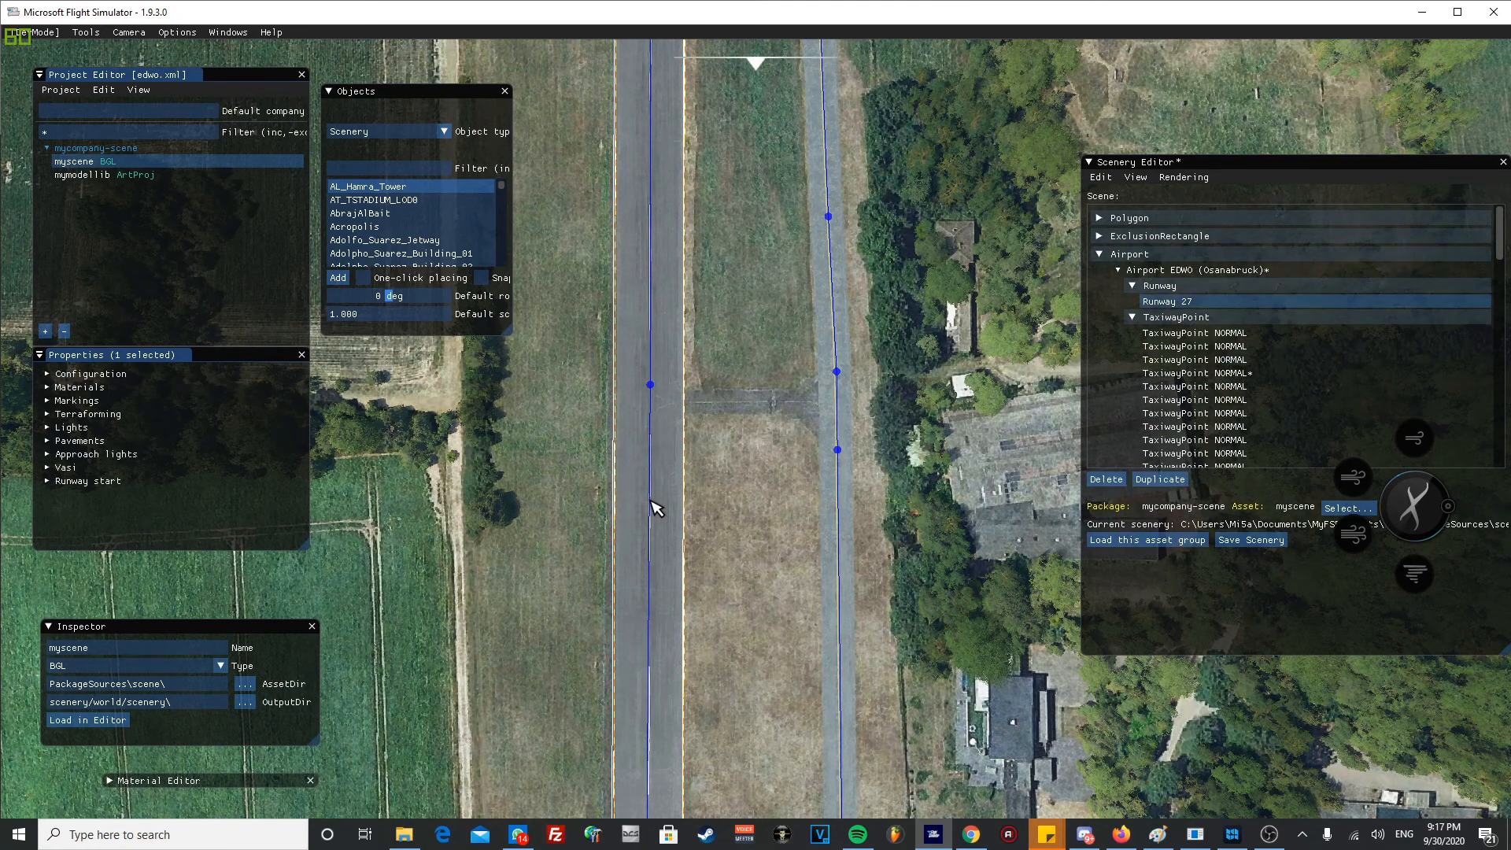
{"action": "right_click", "coordinate": [654, 506]}
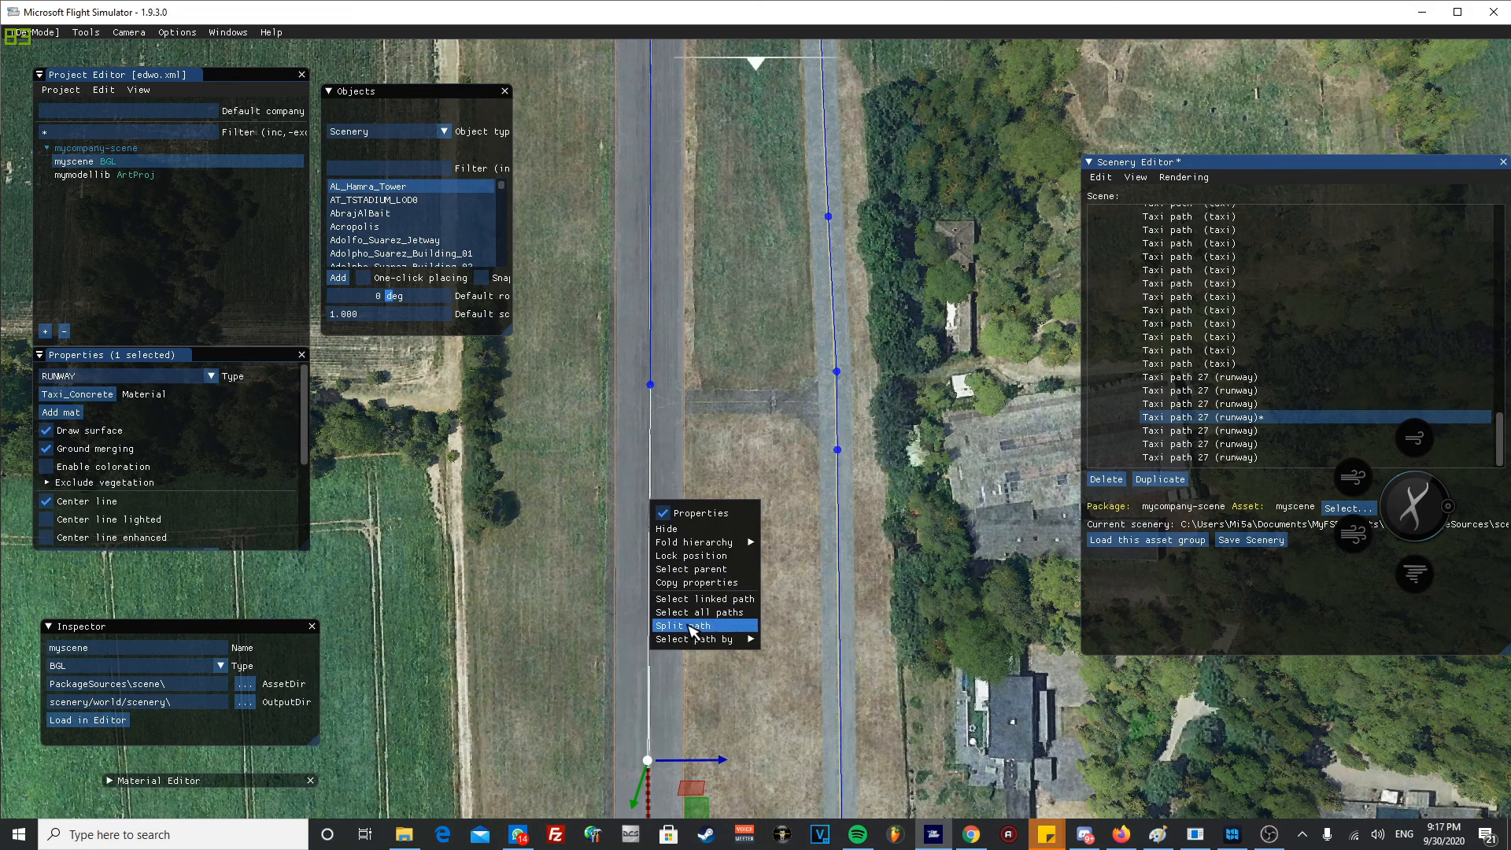
{"action": "left_click", "coordinate": [838, 588]}
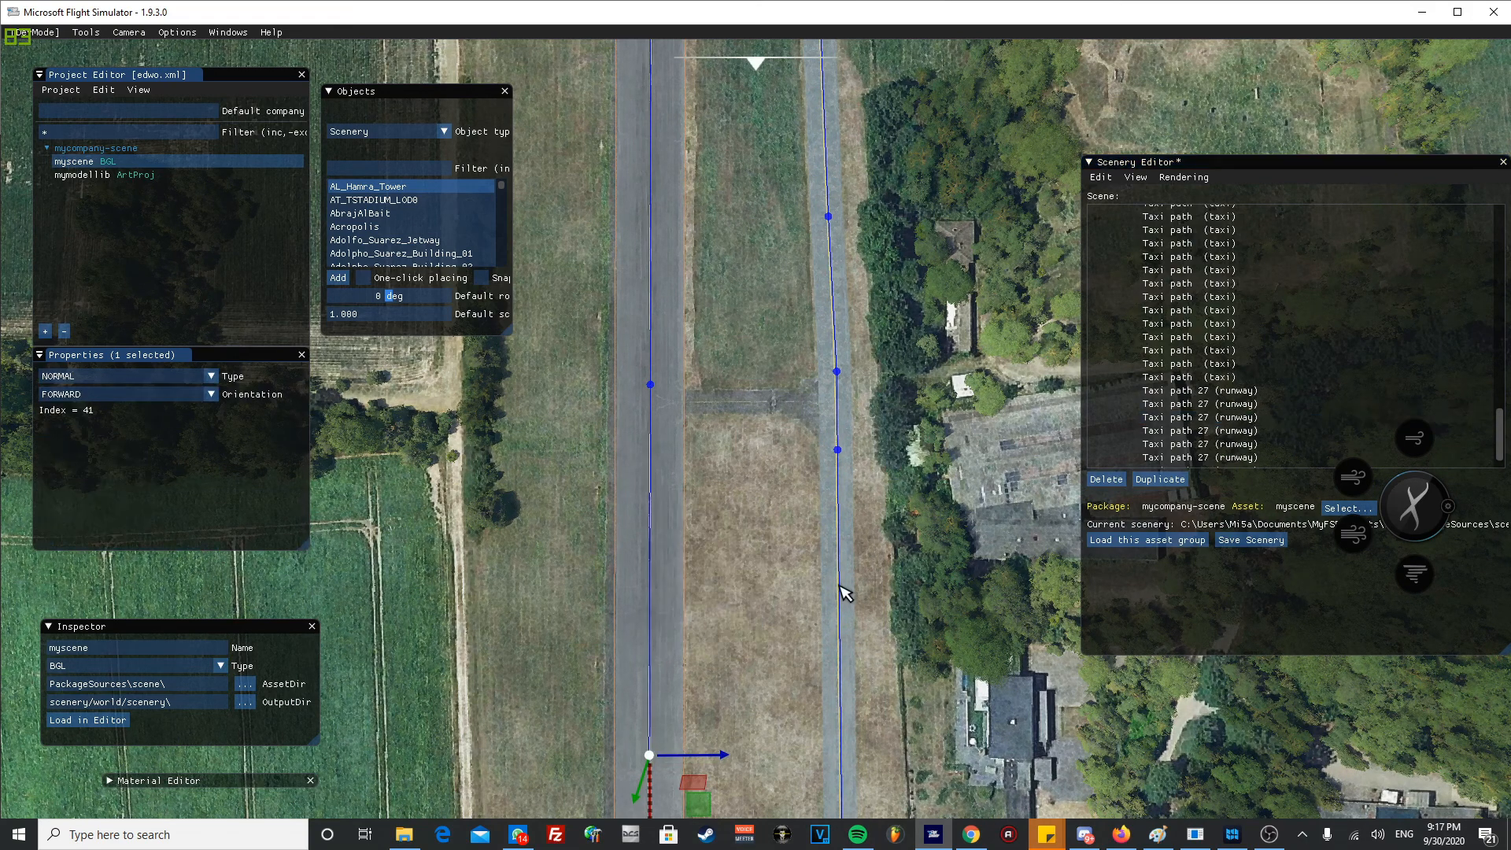
{"action": "left_click", "coordinate": [649, 757]}
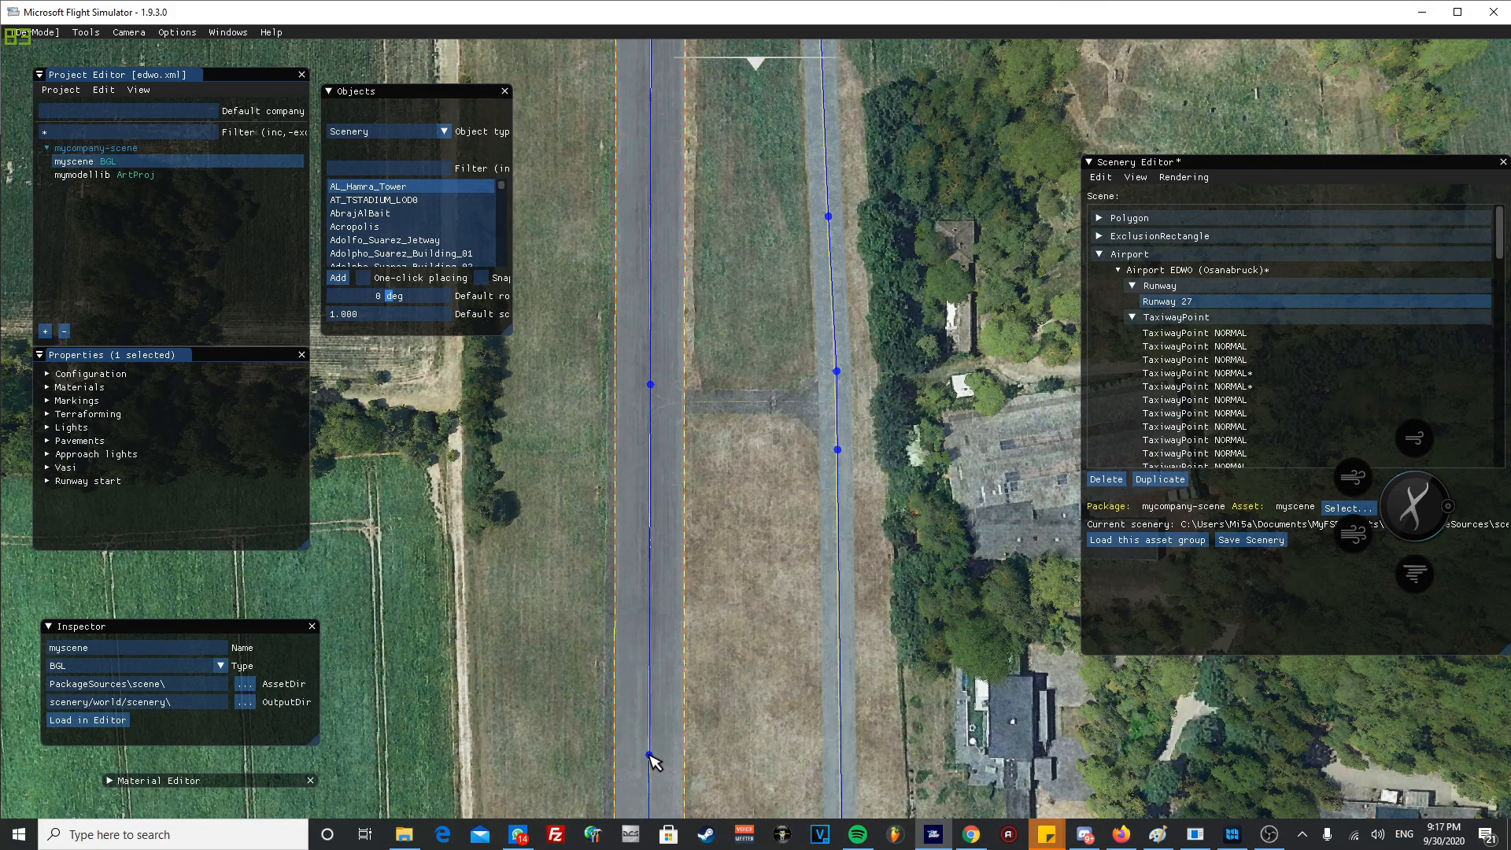
{"action": "left_click", "coordinate": [649, 757]}
{"action": "left_click_drag", "start_coordinate": [650, 756], "coordinate": [653, 423]}
{"action": "left_click", "coordinate": [738, 465]}
- Place a NORMAL TaxiwayPoint with one-click placing where the cross connector meets the runway's edge
{"action": "scroll", "coordinate": [748, 442], "scroll_direction": "up", "scroll_amount": 5}
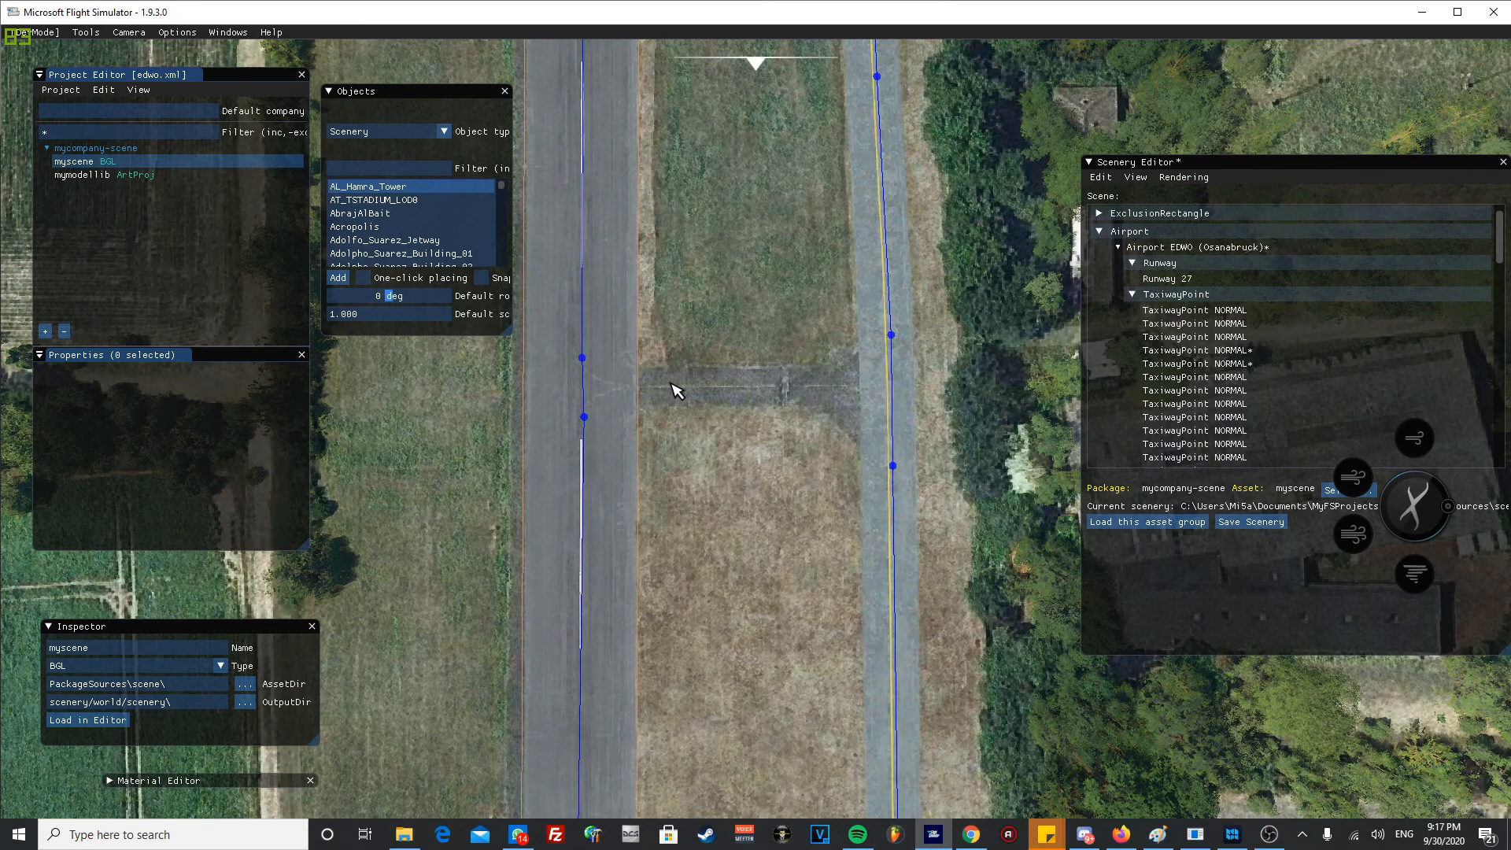
{"action": "left_click", "coordinate": [369, 132]}
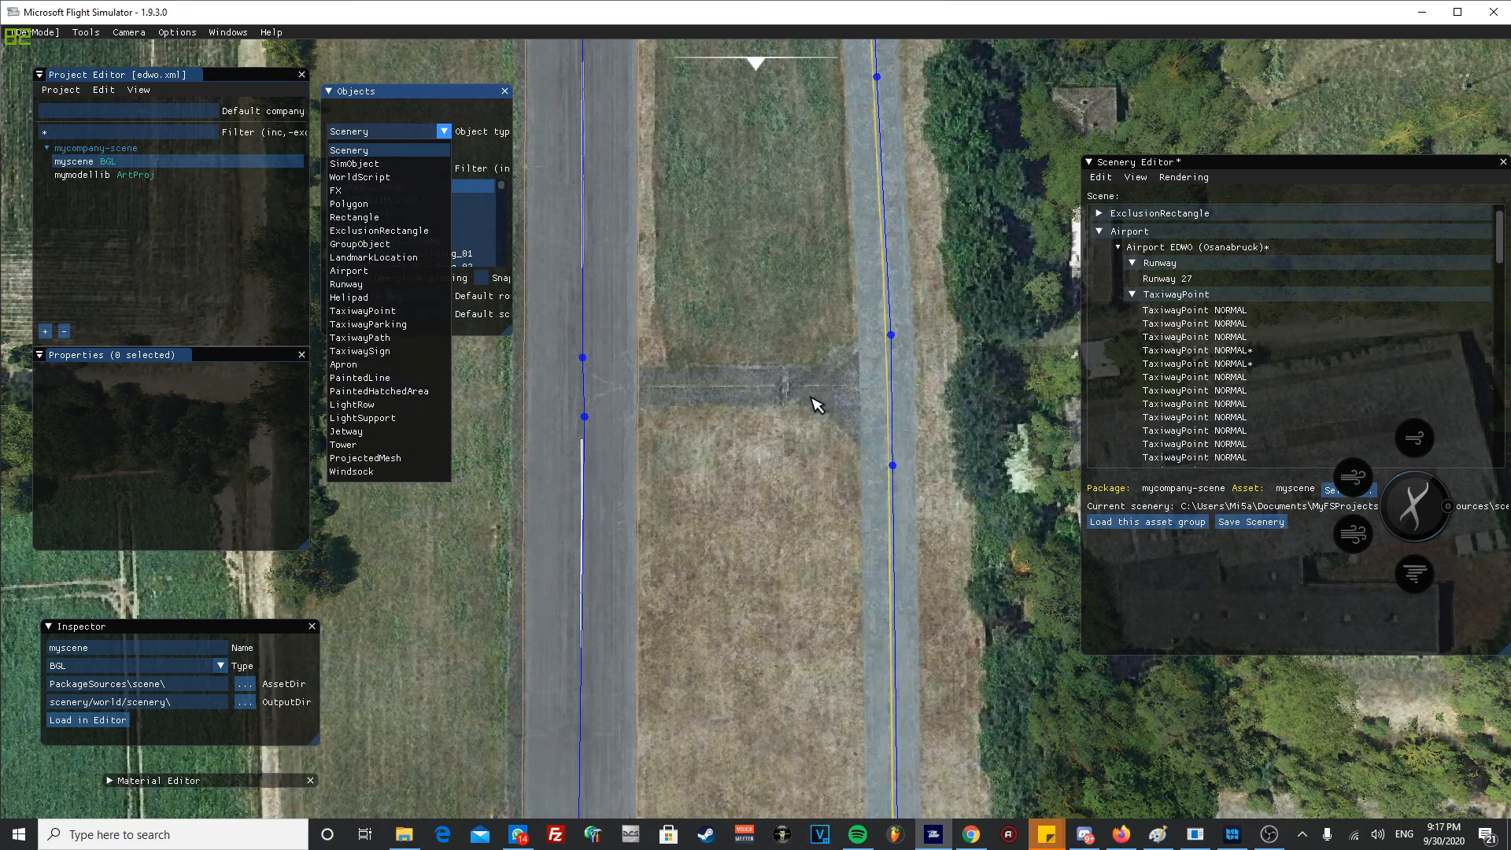
{"action": "left_click", "coordinate": [398, 312]}
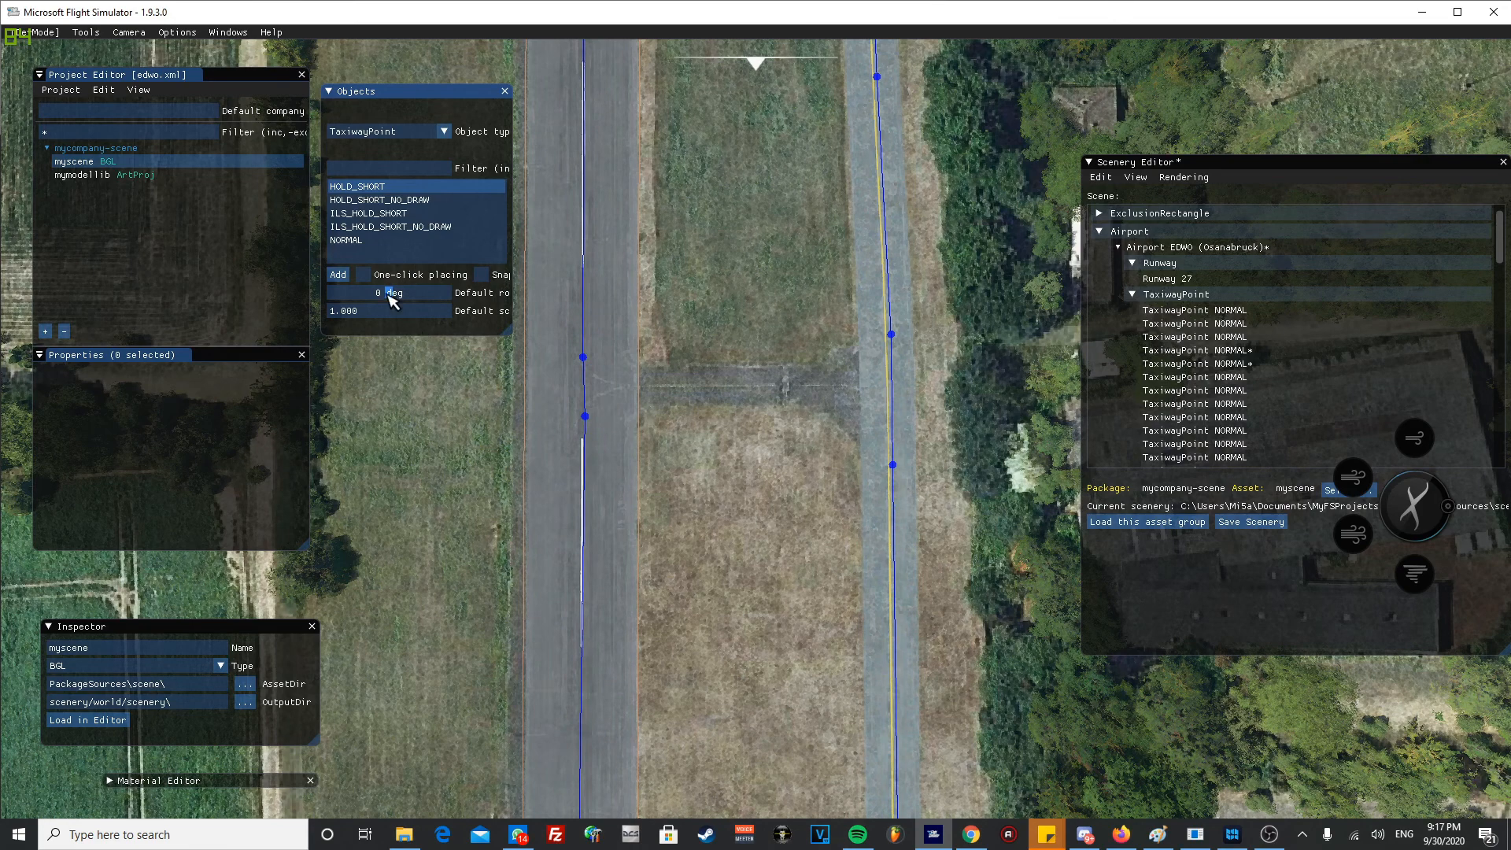
{"action": "left_click", "coordinate": [356, 240]}
{"action": "left_click", "coordinate": [376, 278]}
{"action": "left_click", "coordinate": [632, 372]}
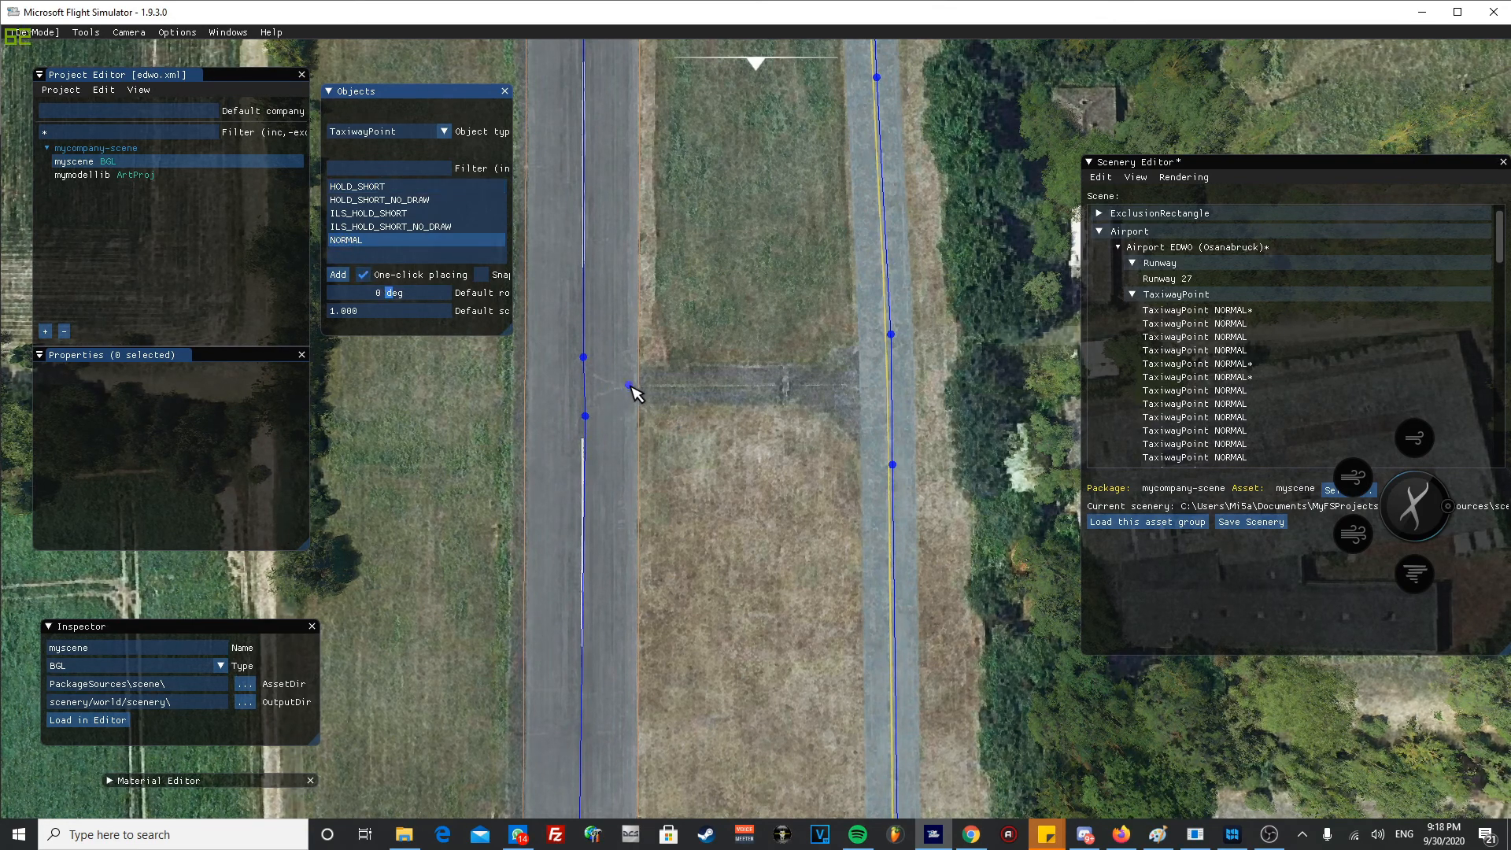
{"action": "left_click", "coordinate": [629, 385]}
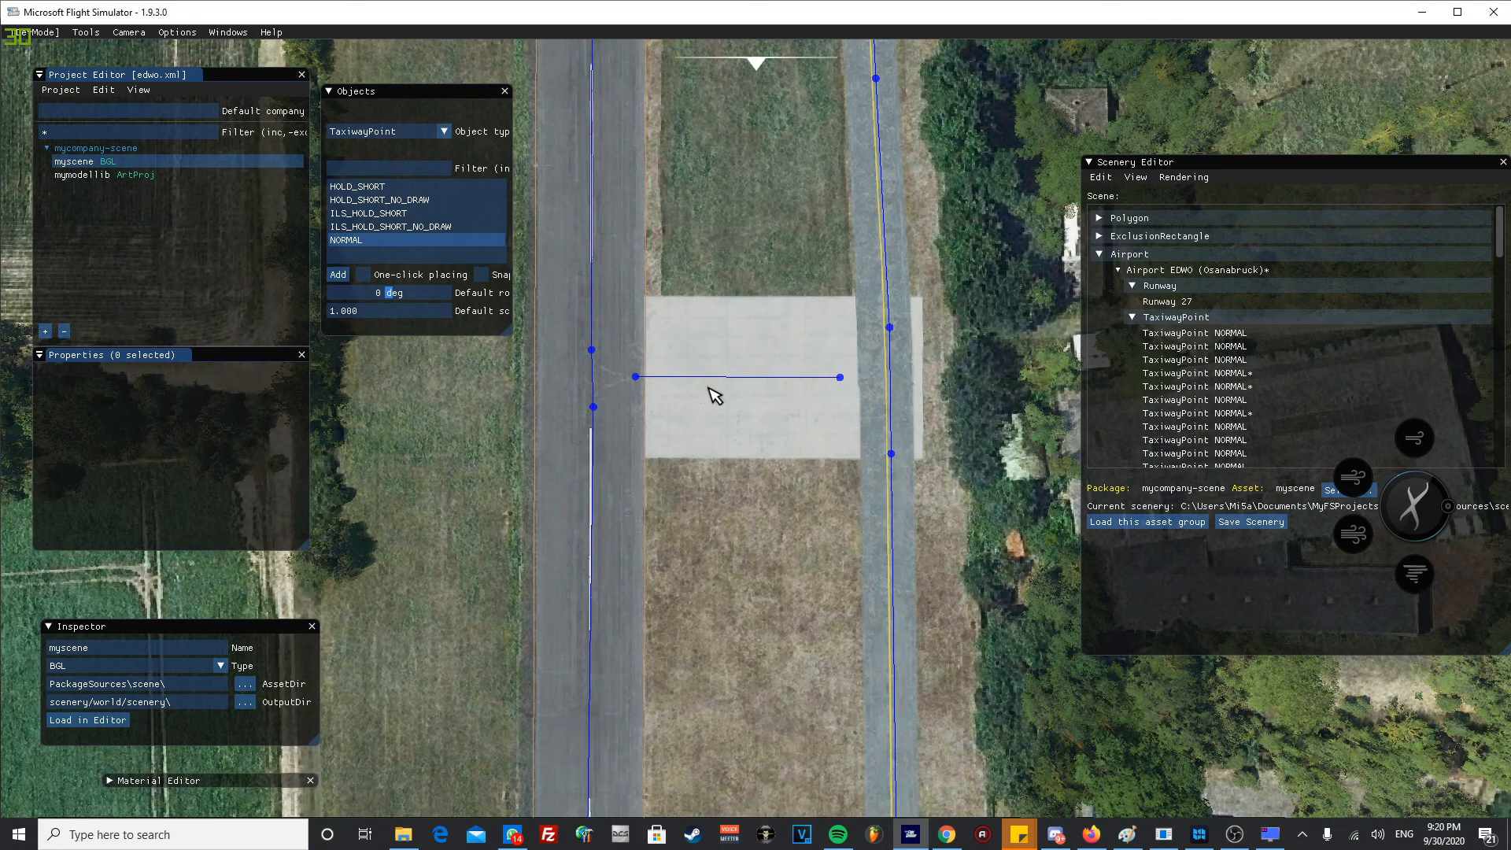
- Copy the properties of the parallel taxiway's path and paste them onto the wide concrete connector path
{"action": "left_click", "coordinate": [895, 418]}
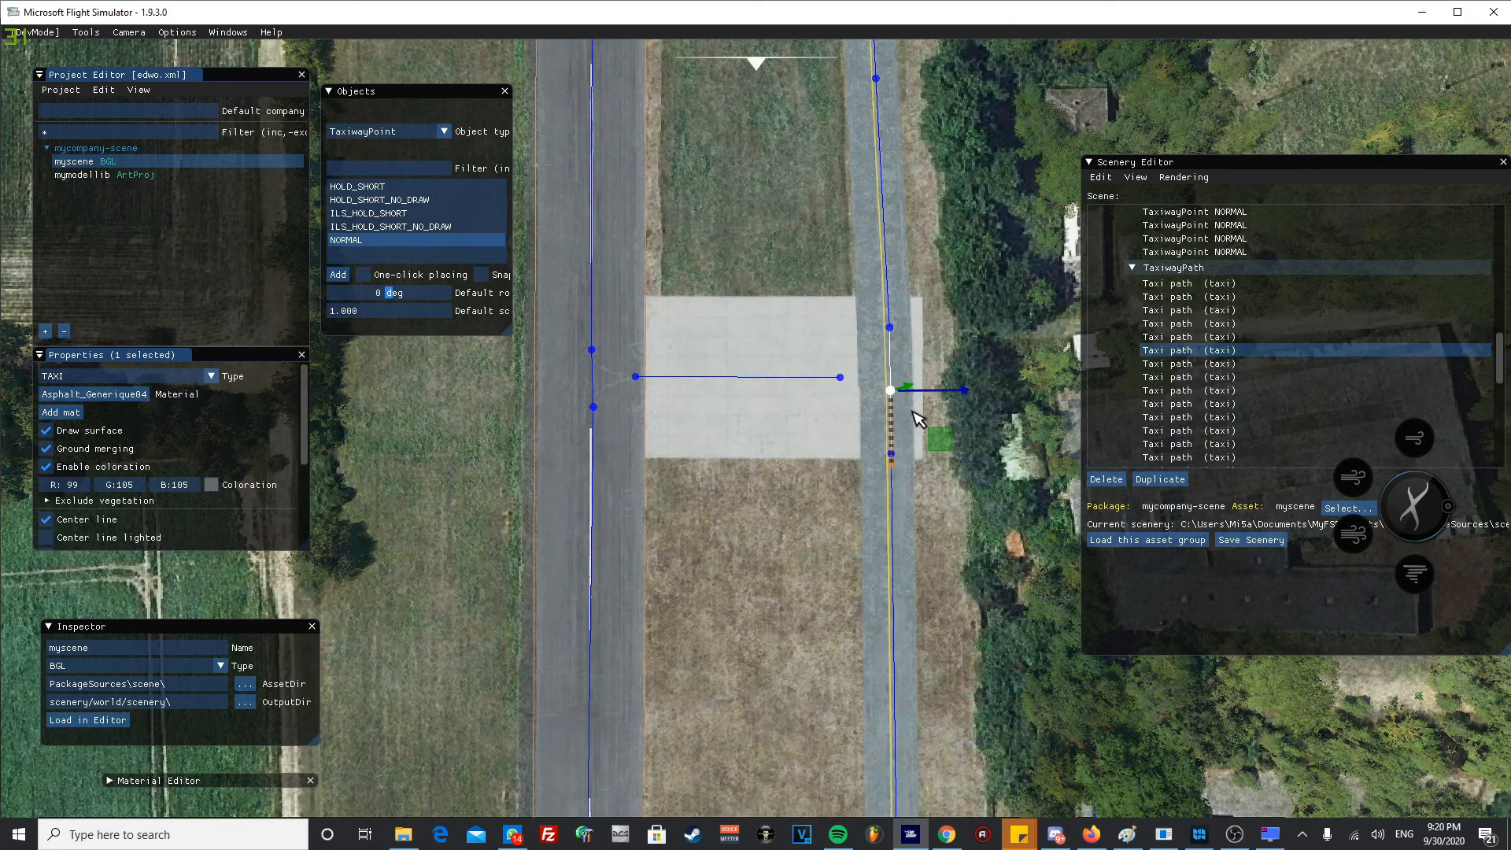
{"action": "right_click", "coordinate": [1188, 361]}
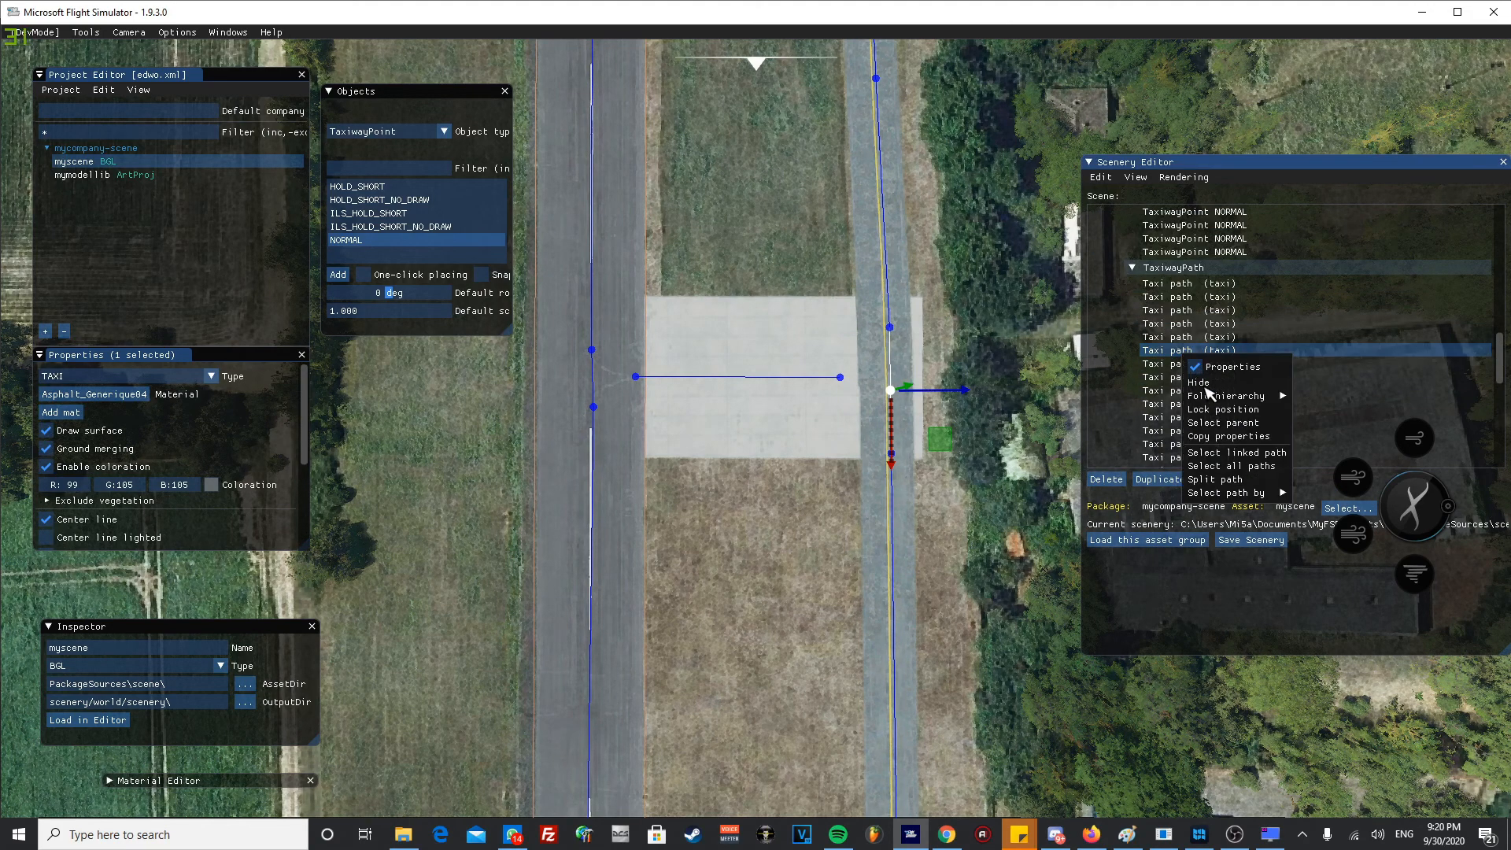
{"action": "left_click", "coordinate": [1230, 444]}
{"action": "left_click", "coordinate": [800, 376]}
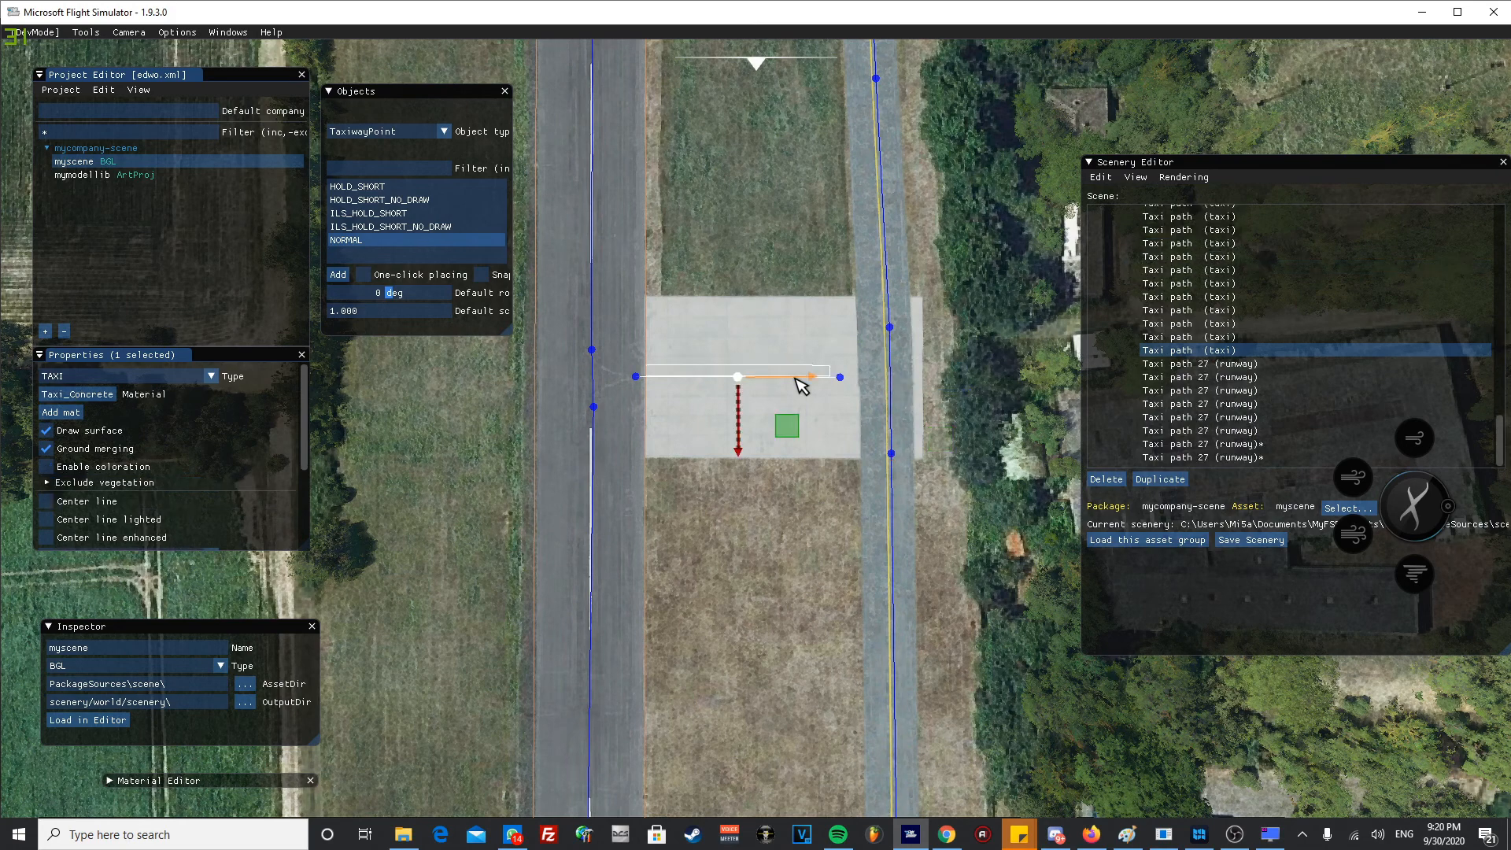
{"action": "right_click", "coordinate": [1262, 361]}
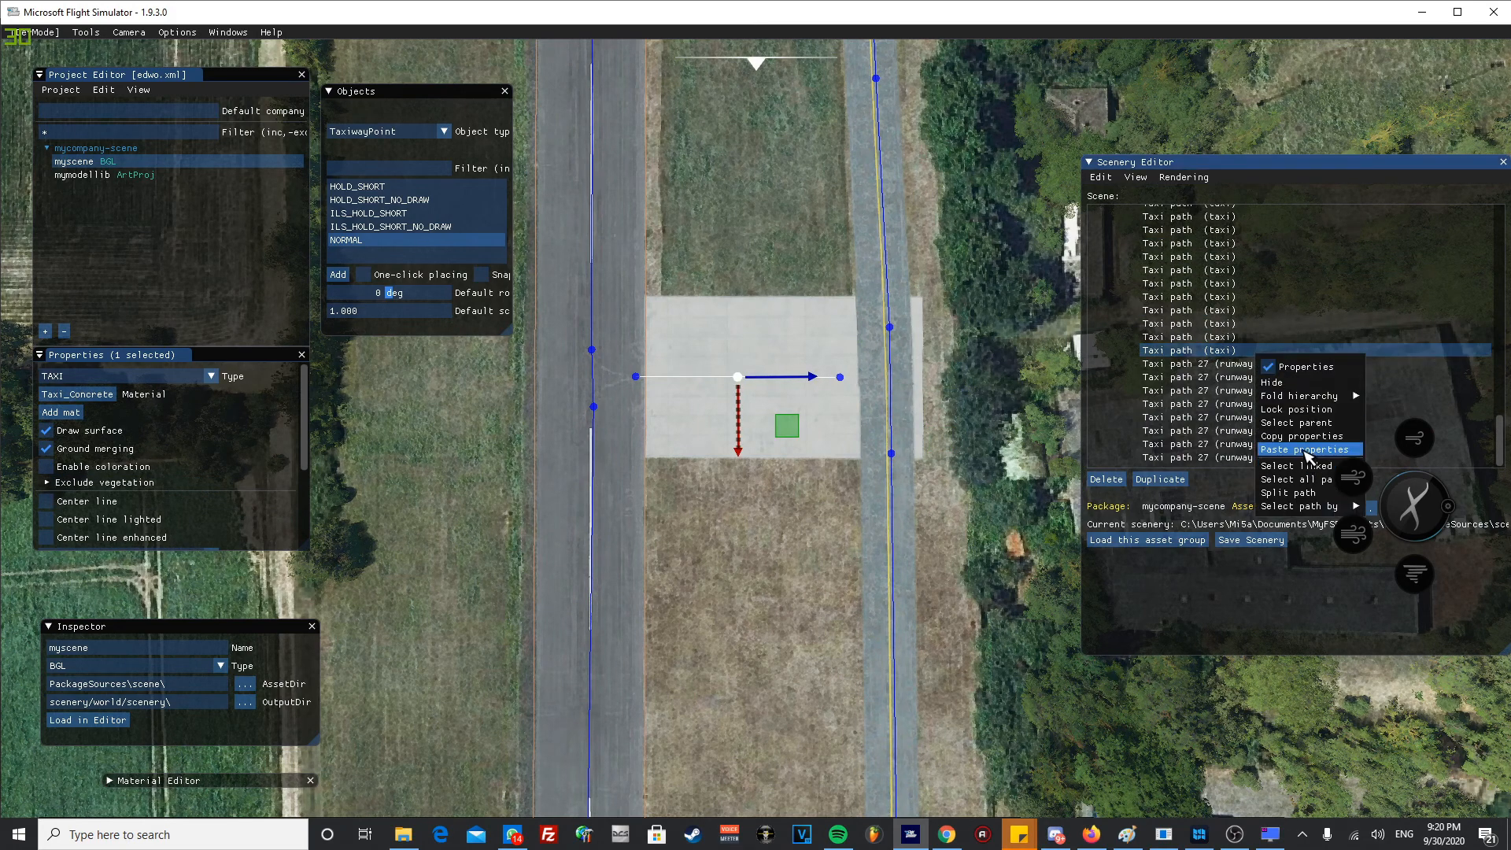
{"action": "left_click", "coordinate": [1291, 448]}
{"action": "left_click", "coordinate": [799, 516]}
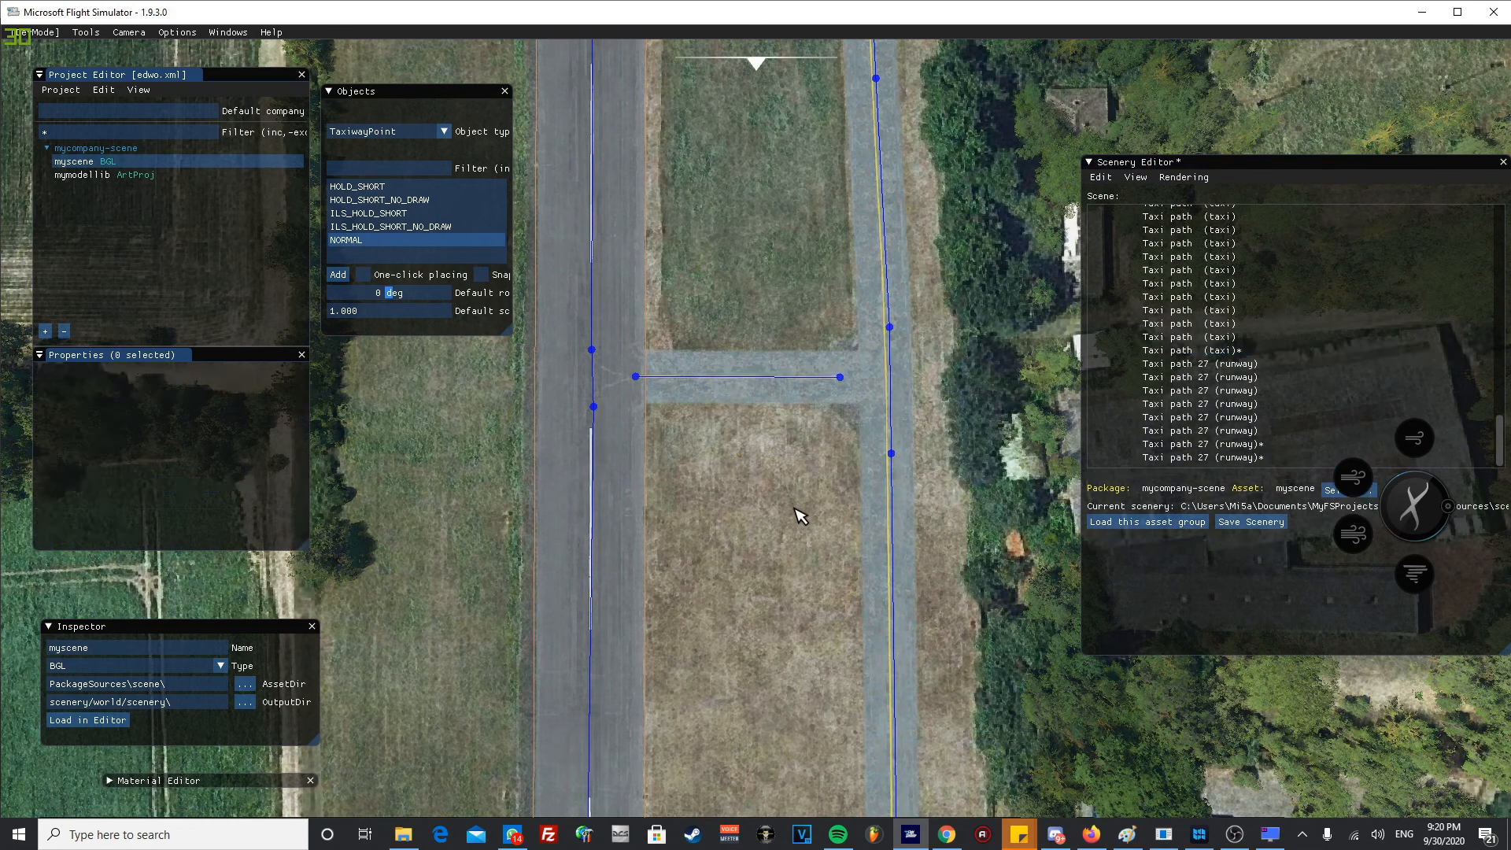
{"action": "scroll", "coordinate": [649, 387], "scroll_direction": "up", "scroll_amount": 4}
{"action": "scroll", "coordinate": [612, 425], "scroll_direction": "down", "scroll_amount": 2}
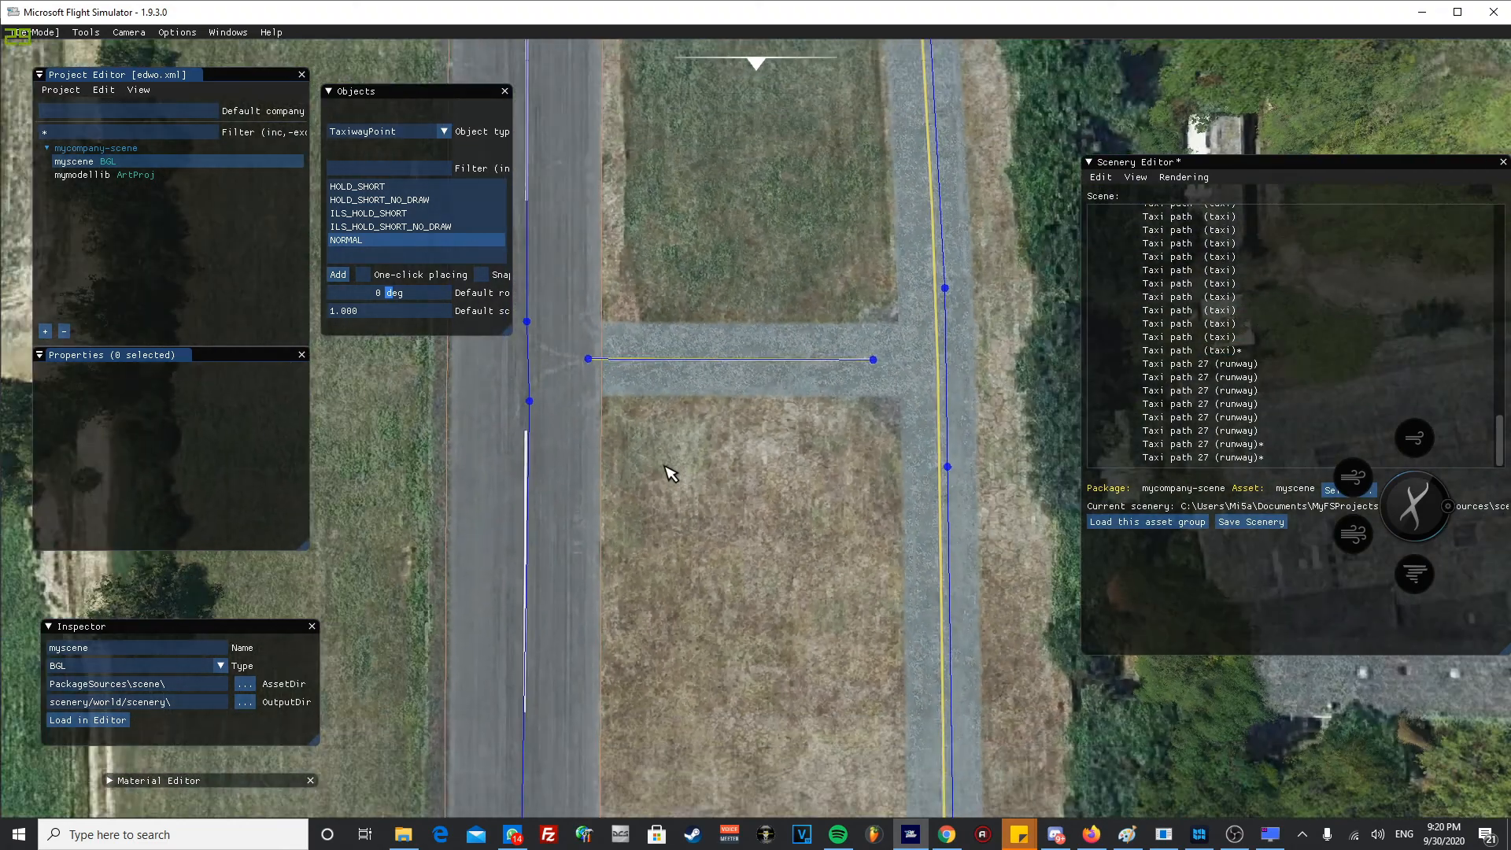
{"action": "key", "text": "w"}
{"action": "key", "text": "a"}
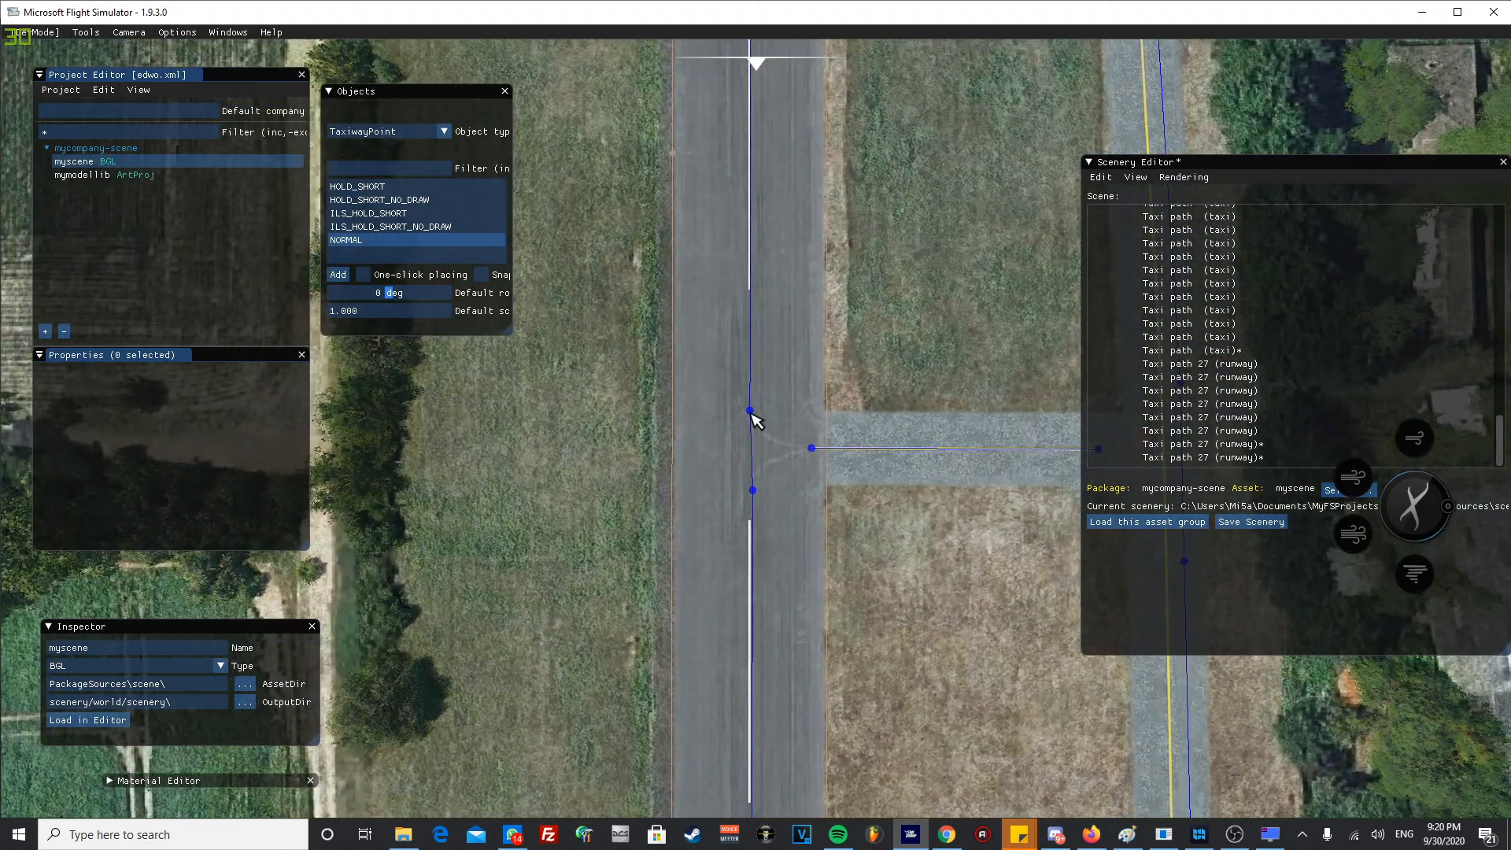
{"action": "left_click", "coordinate": [751, 411]}
{"action": "right_click", "coordinate": [752, 413]}
{"action": "left_click", "coordinate": [856, 351]}
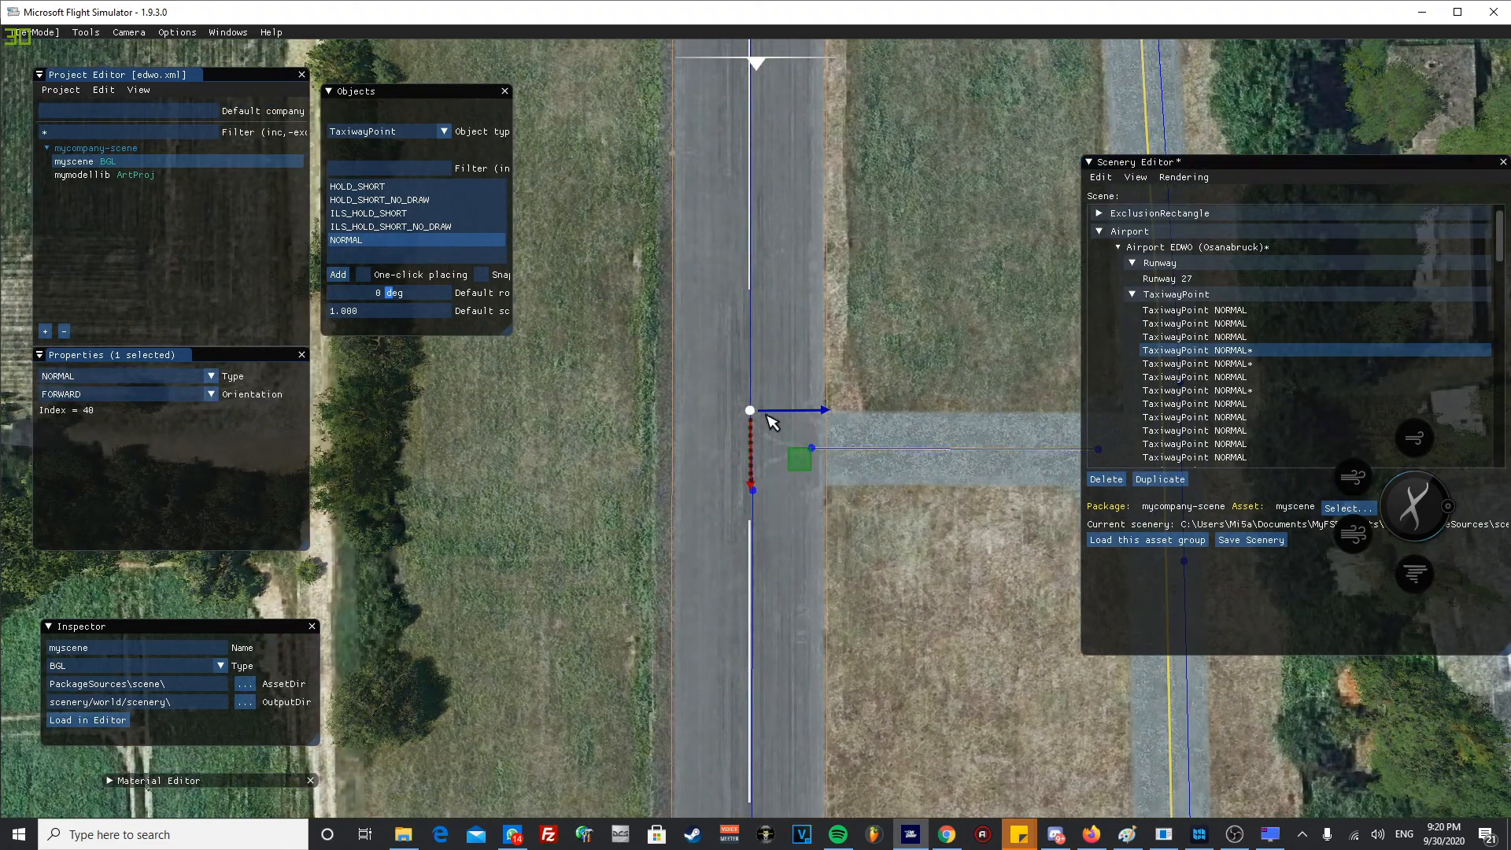
{"action": "left_click", "coordinate": [876, 356]}
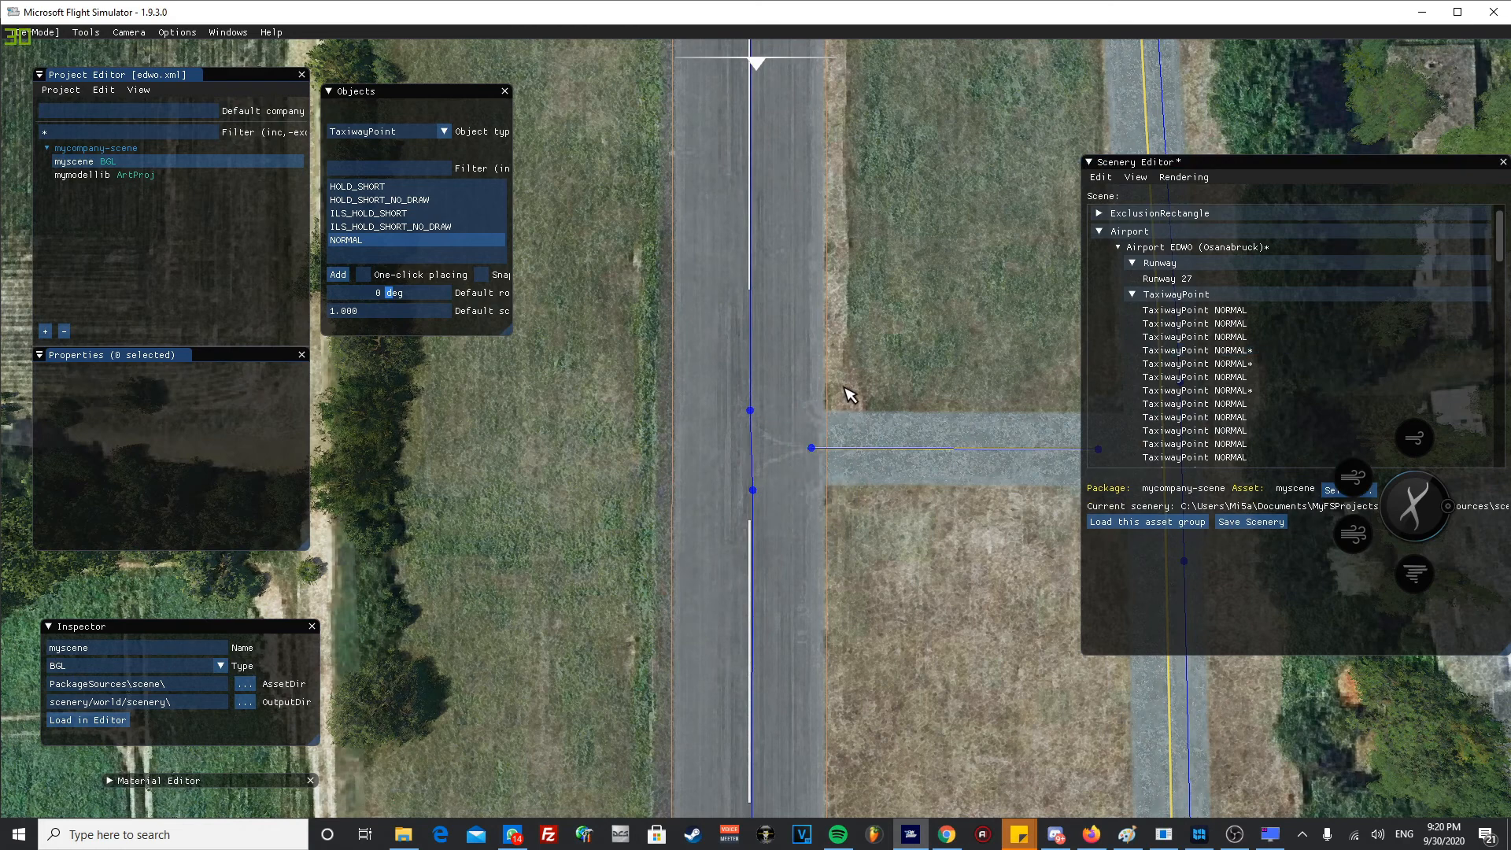
- Collapse the Runway group in the scene hierarchy, keeping the airport's TaxiwayPoint group expanded
{"action": "left_click", "coordinate": [1133, 264]}
{"action": "left_click", "coordinate": [1102, 231]}
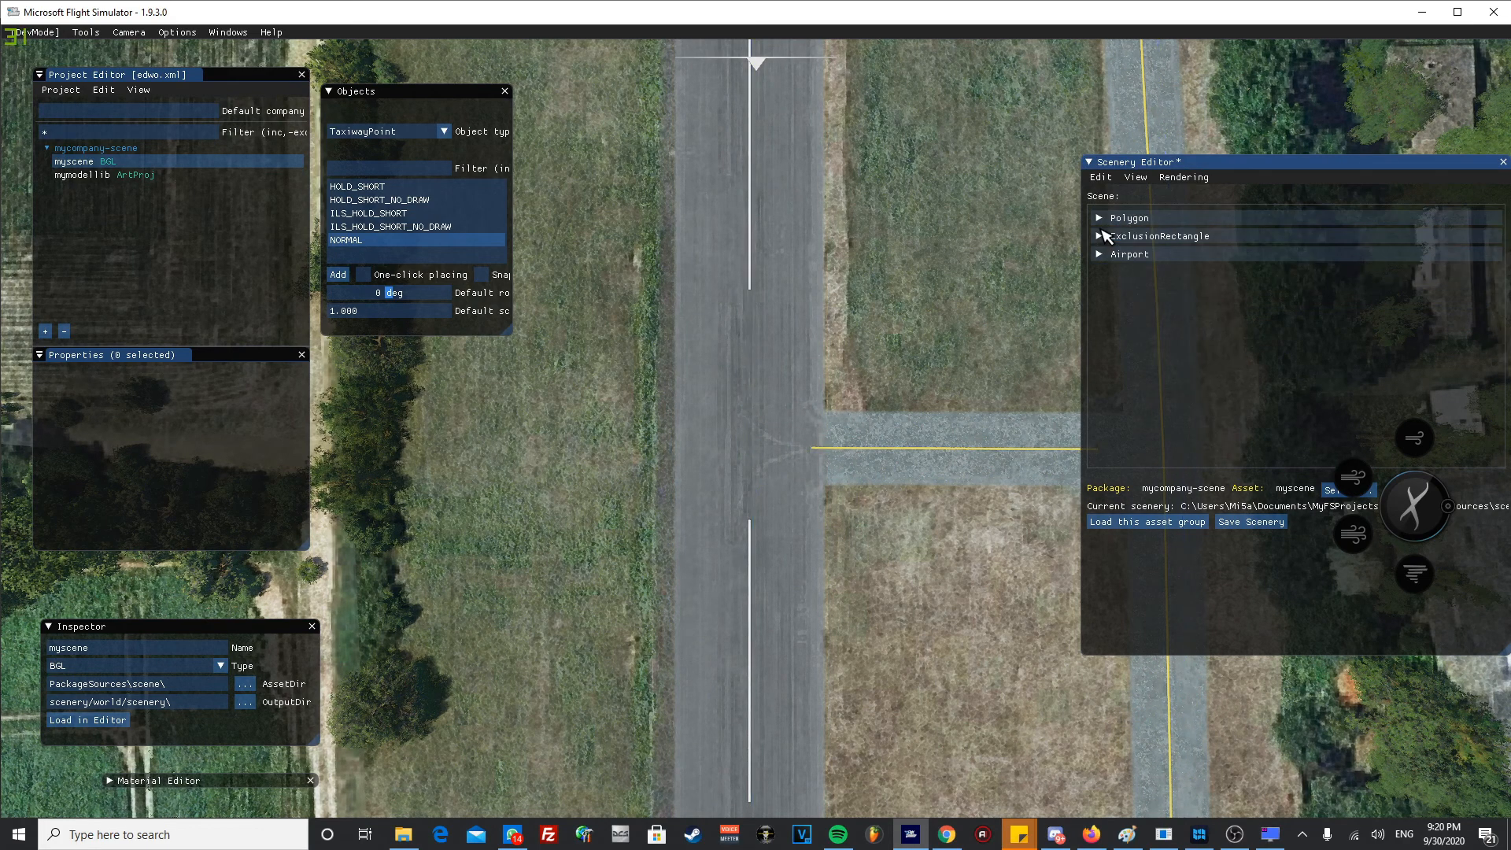
{"action": "left_click", "coordinate": [1099, 253]}
{"action": "left_click", "coordinate": [1117, 269]}
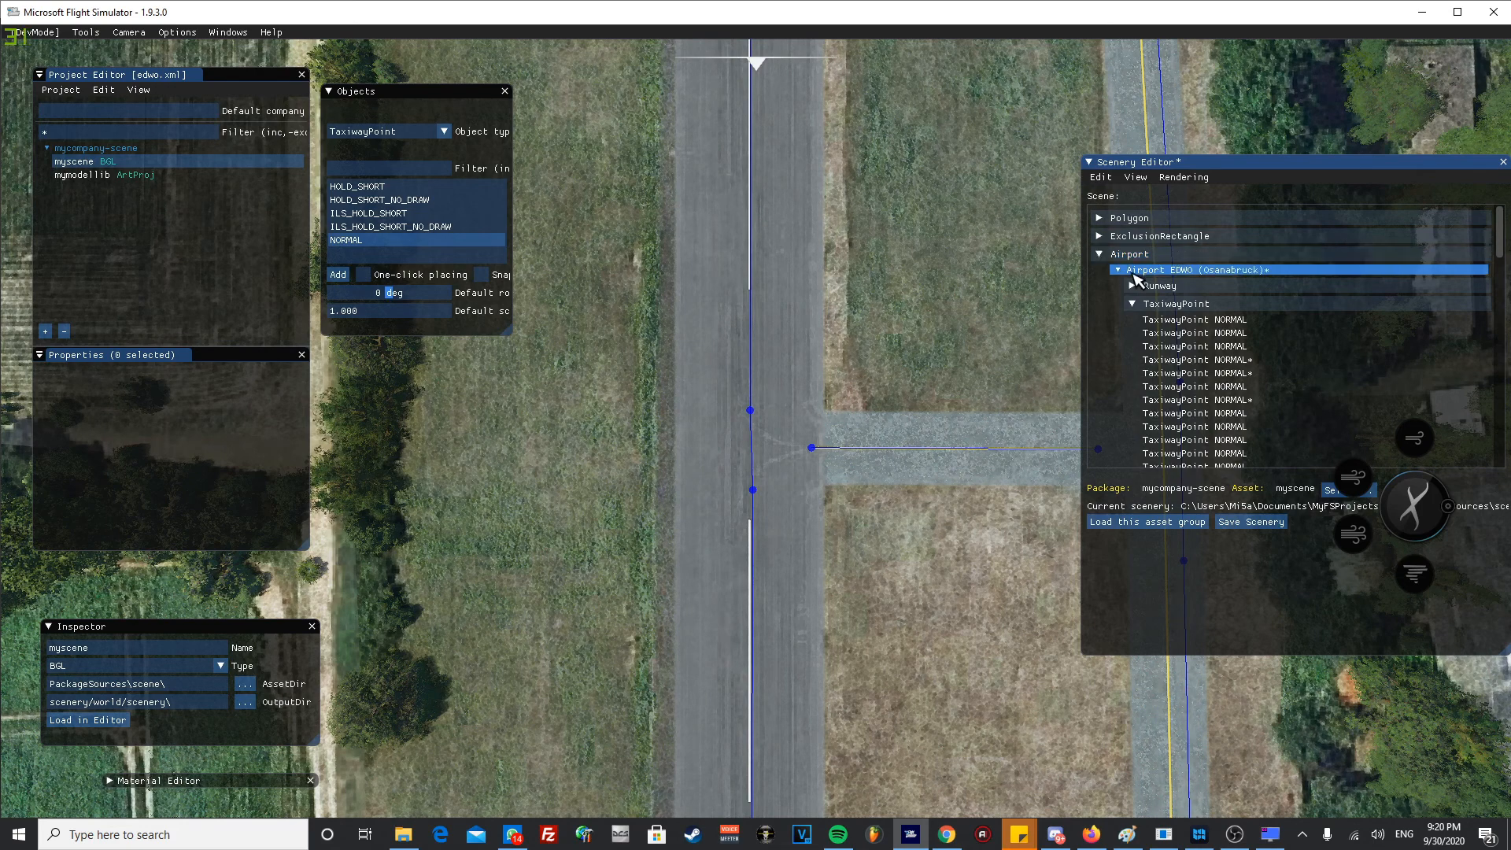
- Create a taxi path between the connector's runway-side point and the upper runway centre-line point
{"action": "left_click", "coordinate": [812, 448]}
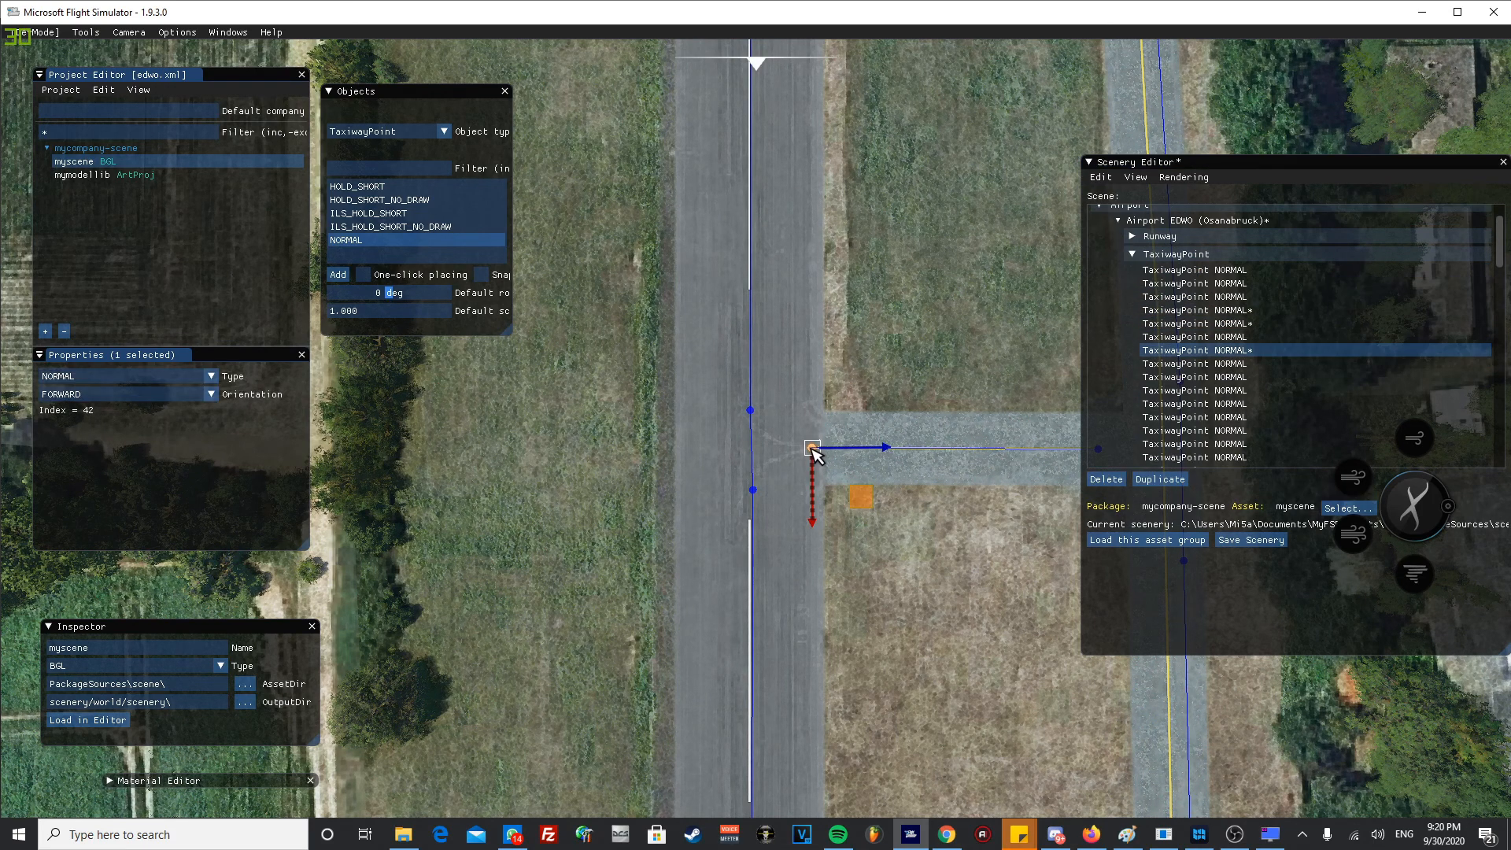
{"action": "scroll", "coordinate": [752, 414], "scroll_direction": "up", "scroll_amount": 3}
{"action": "left_click", "coordinate": [745, 401], "text": "ctrl"}
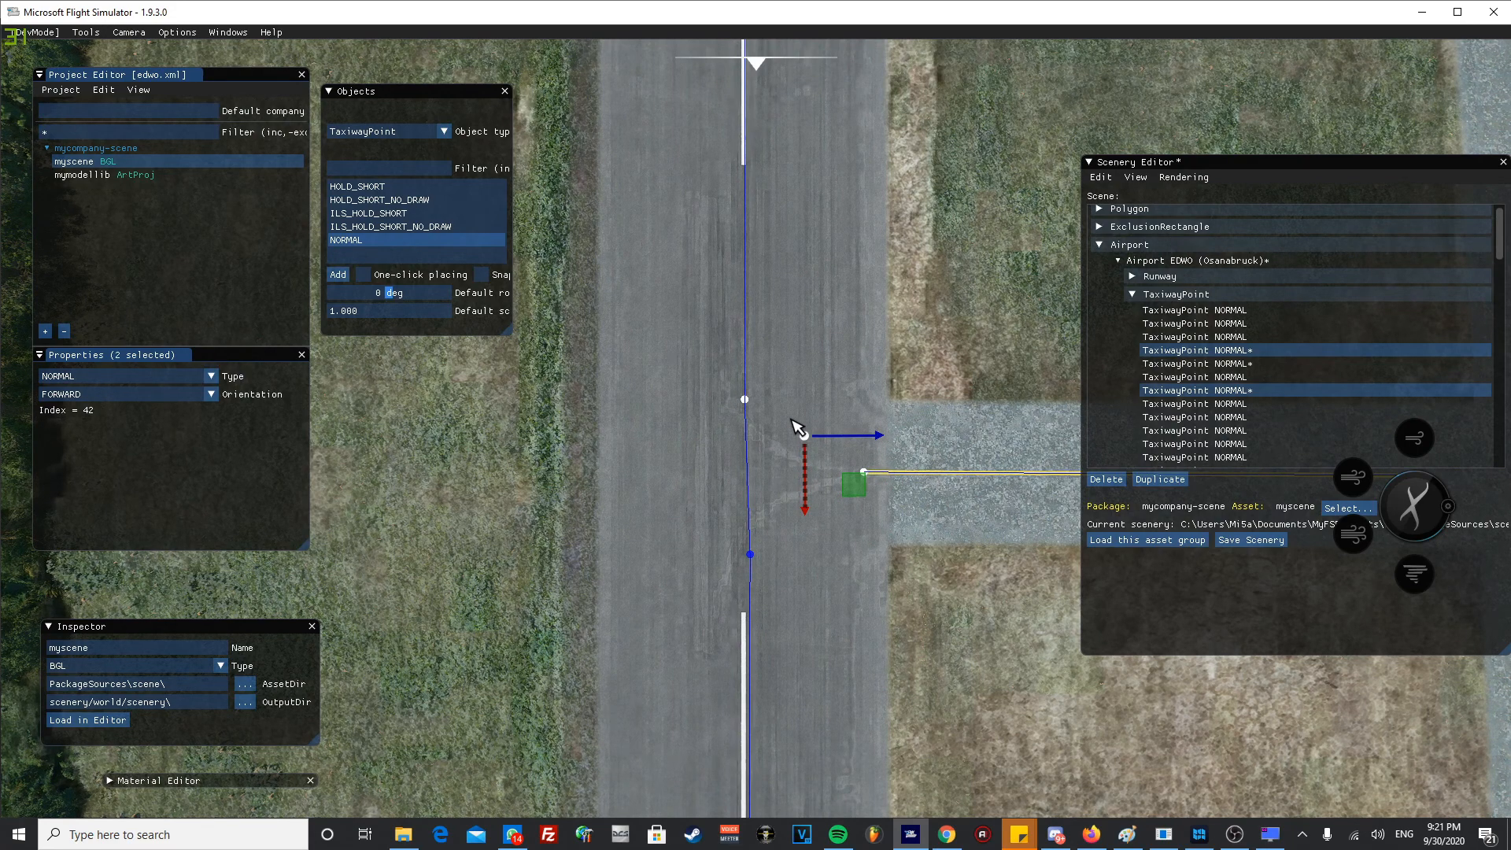
{"action": "right_click", "coordinate": [792, 419]}
{"action": "left_click", "coordinate": [839, 518]}
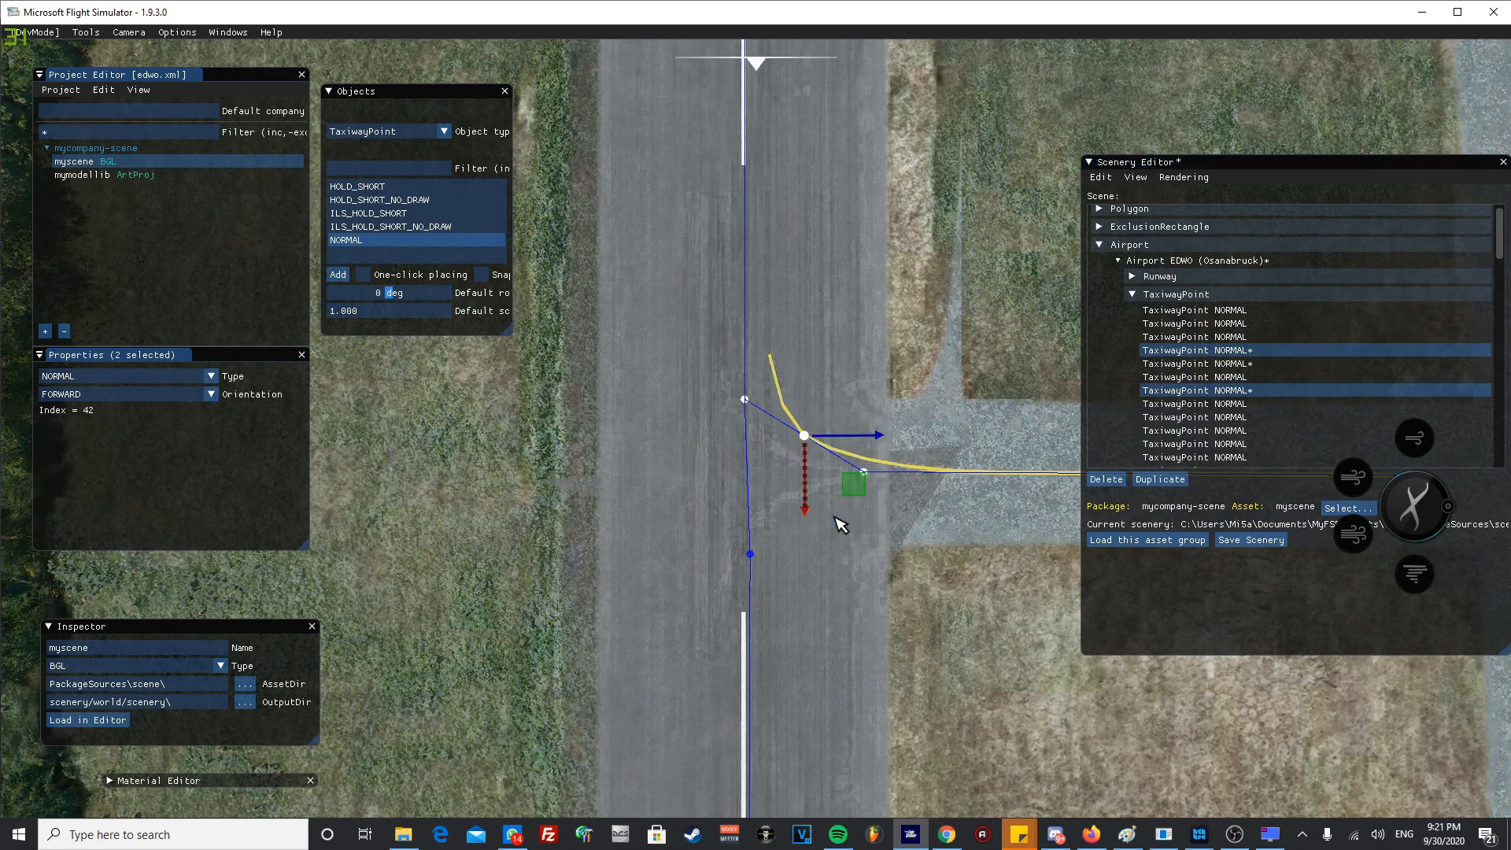
- Create a taxi path between the connector's runway-side point and the lower runway centre-line point
{"action": "left_click", "coordinate": [865, 473]}
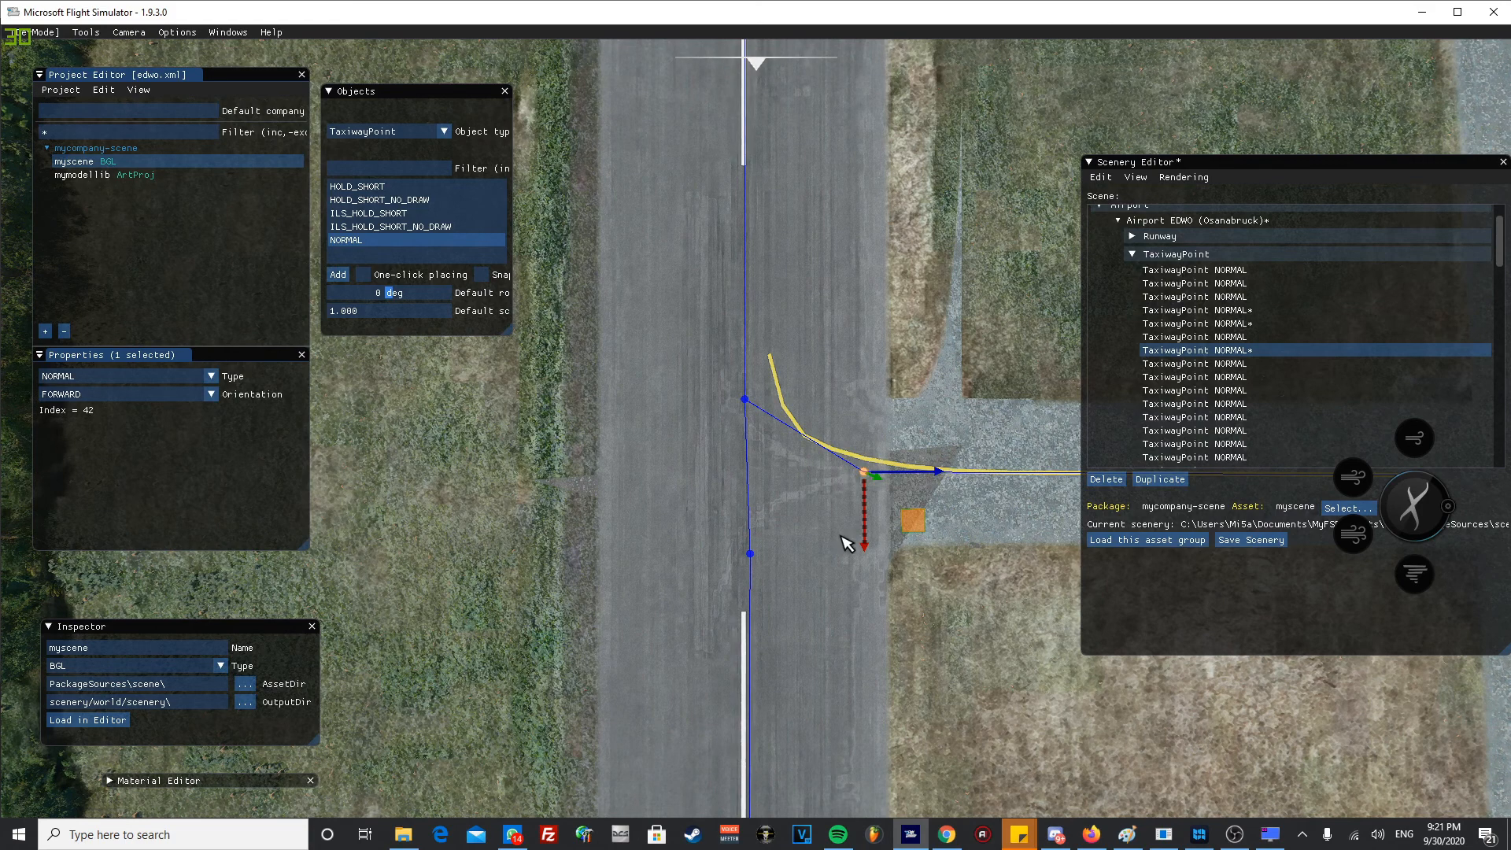
{"action": "left_click", "coordinate": [751, 554], "text": "ctrl"}
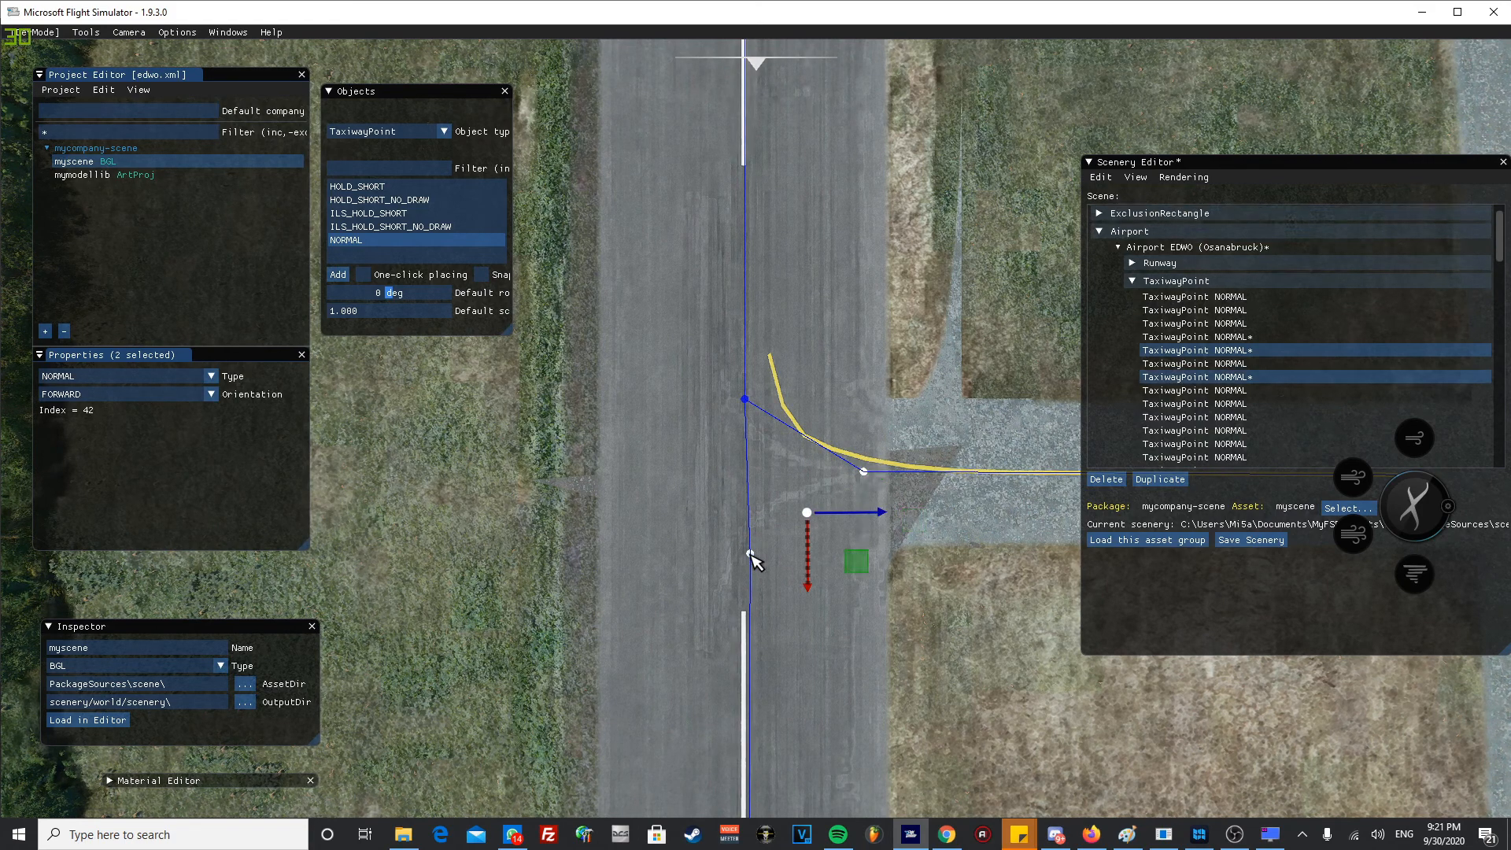
{"action": "right_click", "coordinate": [750, 556]}
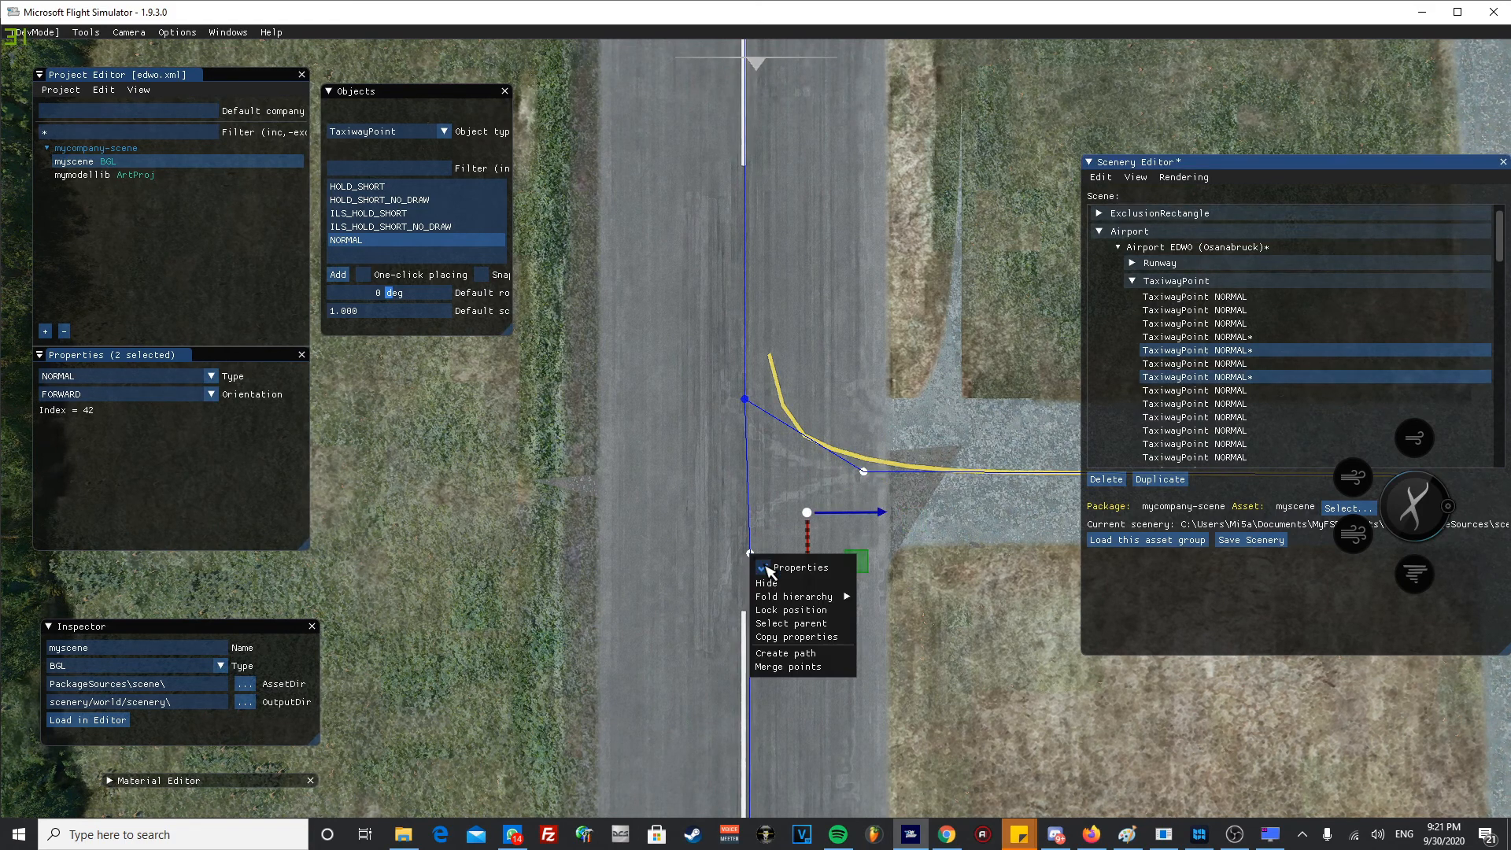
{"action": "left_click", "coordinate": [796, 668]}
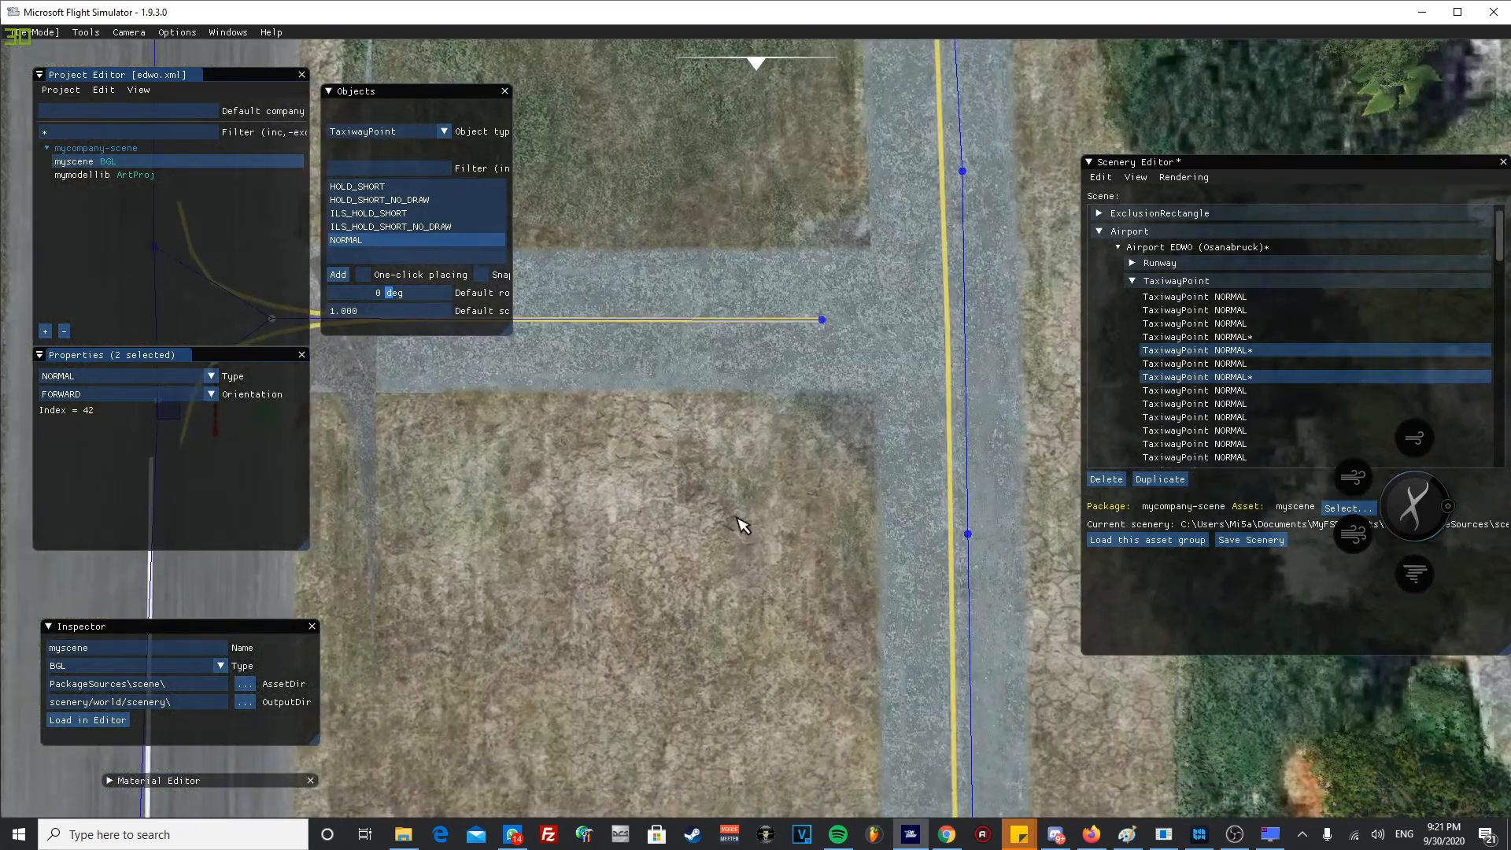
- Create a taxi path between the connector's taxiway-side end point and the upper point on the parallel taxiway
{"action": "scroll", "coordinate": [744, 512], "scroll_direction": "down", "scroll_amount": 2}
{"action": "middle_click_drag", "start_coordinate": [773, 472], "coordinate": [712, 552]}
{"action": "scroll", "coordinate": [720, 516], "scroll_direction": "up", "scroll_amount": 2}
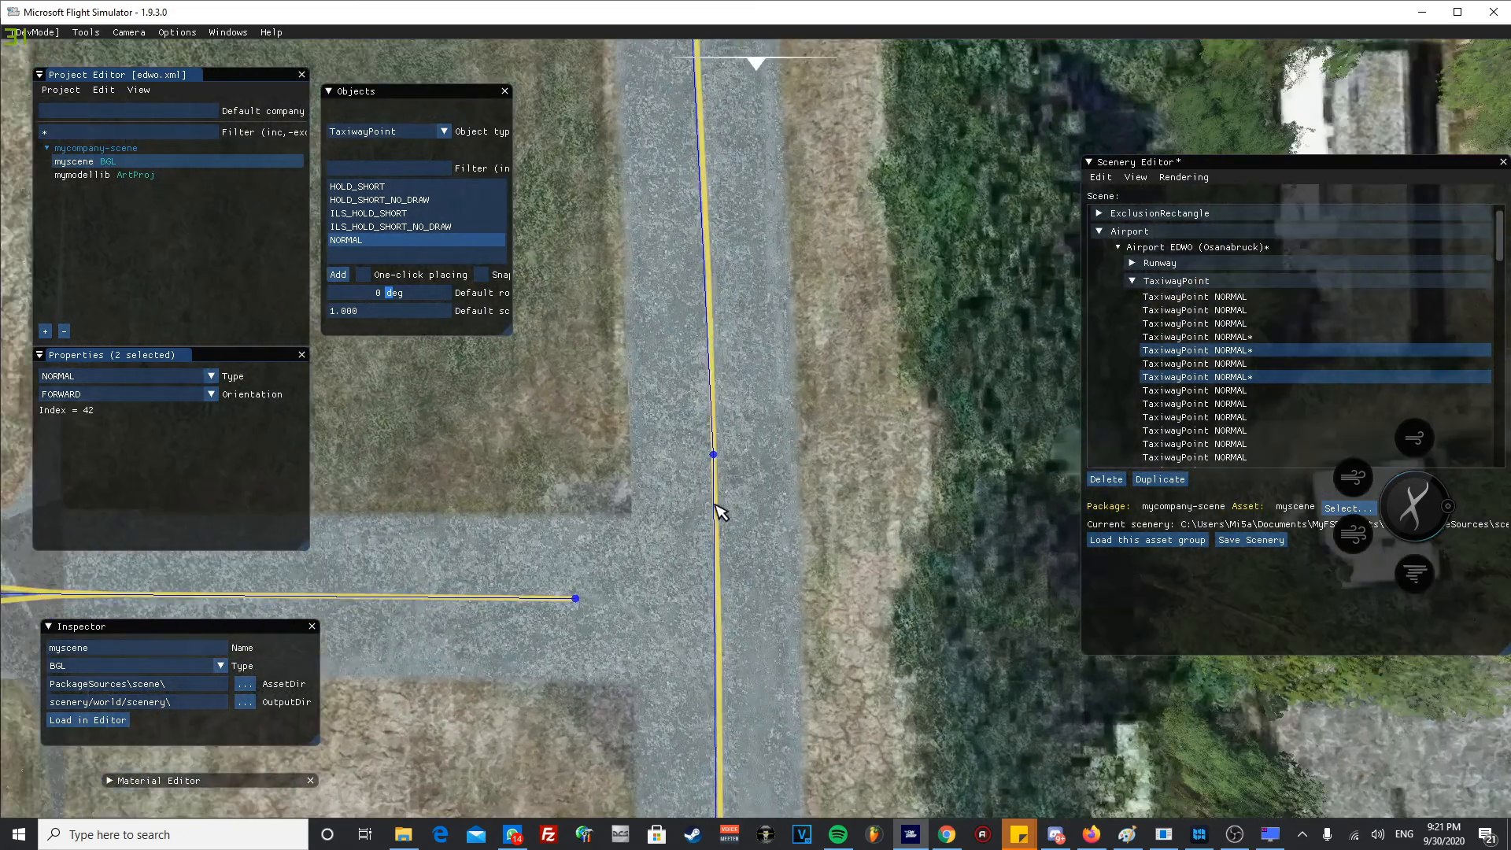
{"action": "left_click", "coordinate": [713, 456]}
{"action": "left_click", "coordinate": [575, 598], "text": "ctrl"}
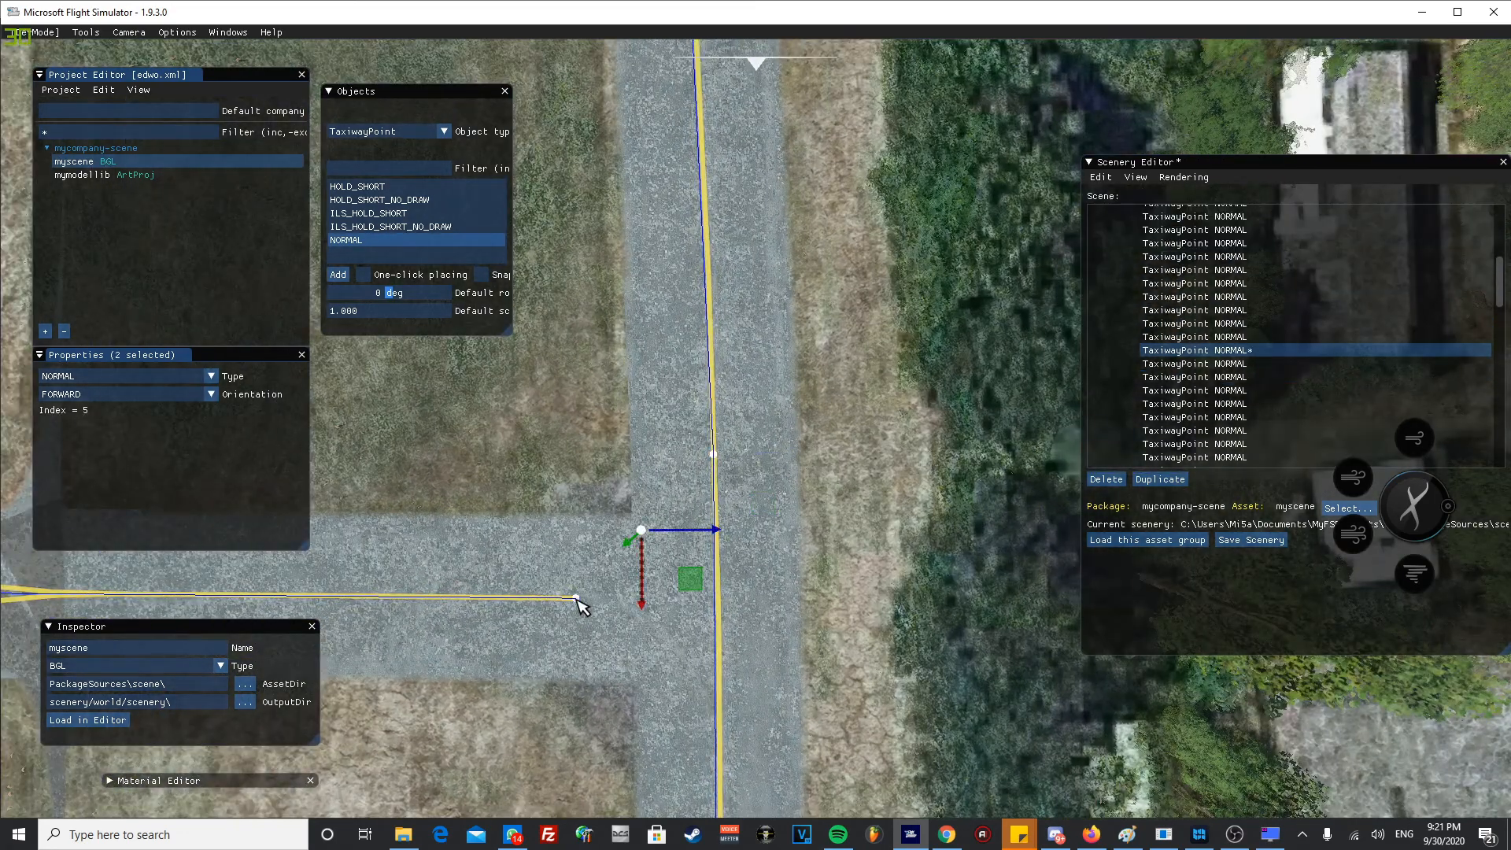
{"action": "right_click", "coordinate": [579, 604]}
{"action": "left_click", "coordinate": [618, 699]}
- Create a taxi path between the connector's taxiway-side end point and the lower point on the parallel taxiway
{"action": "middle_click_drag", "start_coordinate": [680, 690], "coordinate": [698, 351]}
{"action": "left_click", "coordinate": [669, 183]}
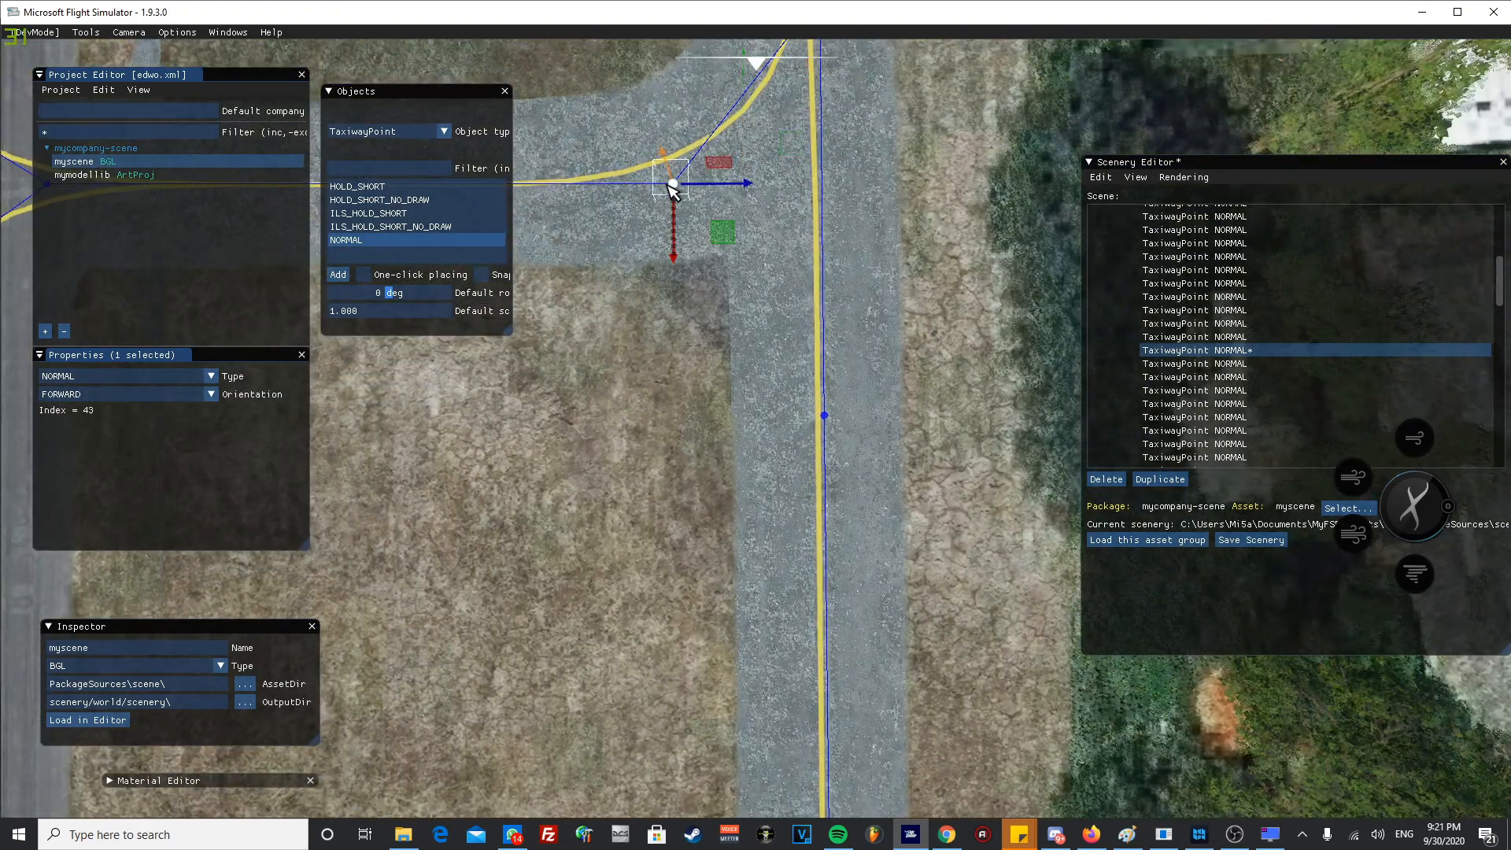
{"action": "left_click", "coordinate": [824, 416], "text": "ctrl"}
{"action": "right_click", "coordinate": [824, 415]}
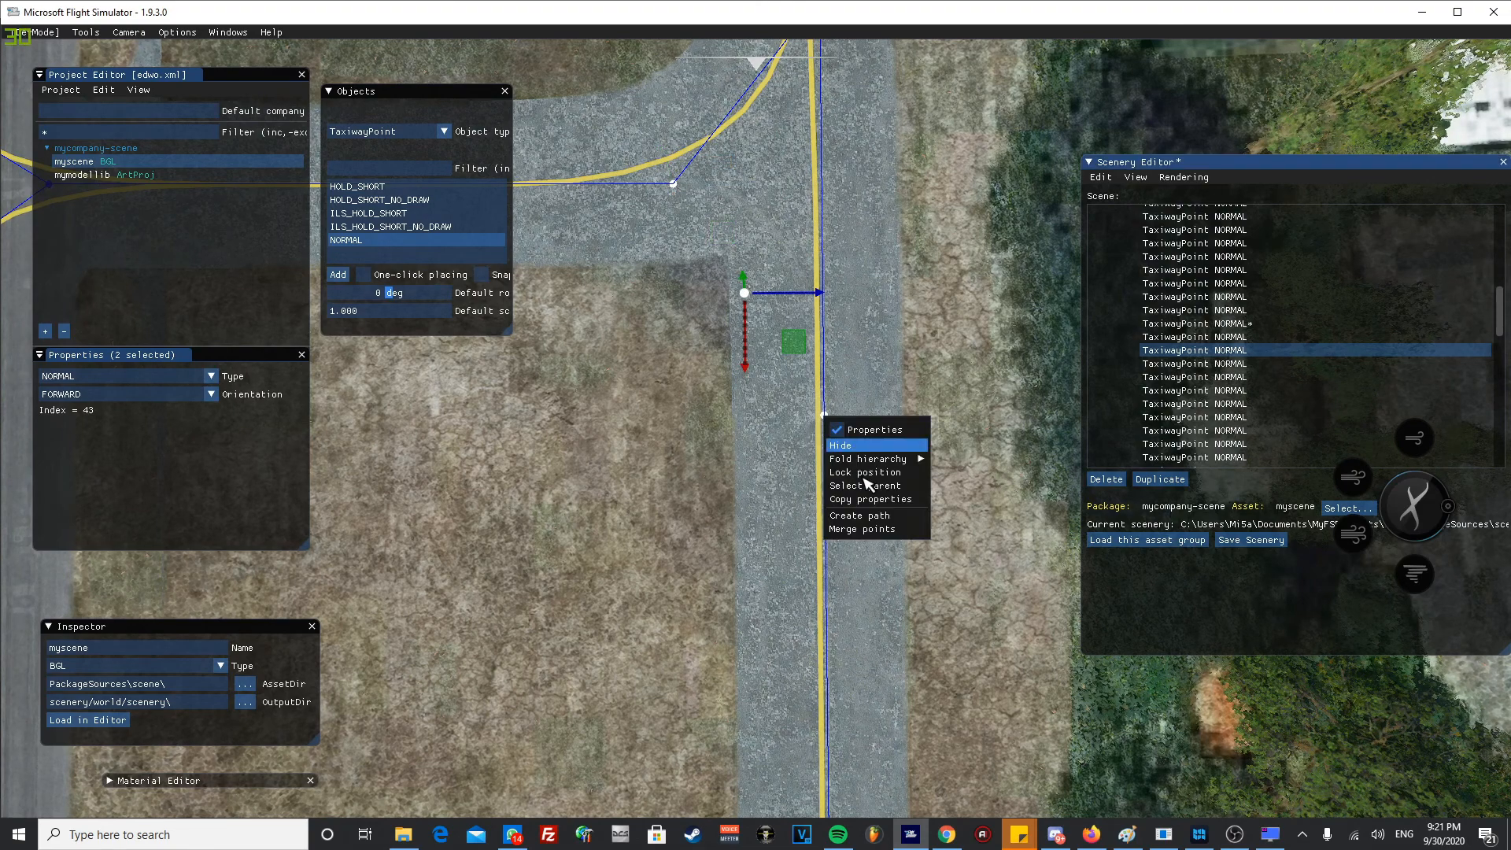
{"action": "left_click", "coordinate": [875, 516]}
- Inspect the connector's joins at both ends and the taxi path network down to the parked small aircraft
{"action": "scroll", "coordinate": [684, 515], "scroll_direction": "down", "scroll_amount": 4}
{"action": "middle_click_drag", "start_coordinate": [700, 568], "coordinate": [851, 664]}
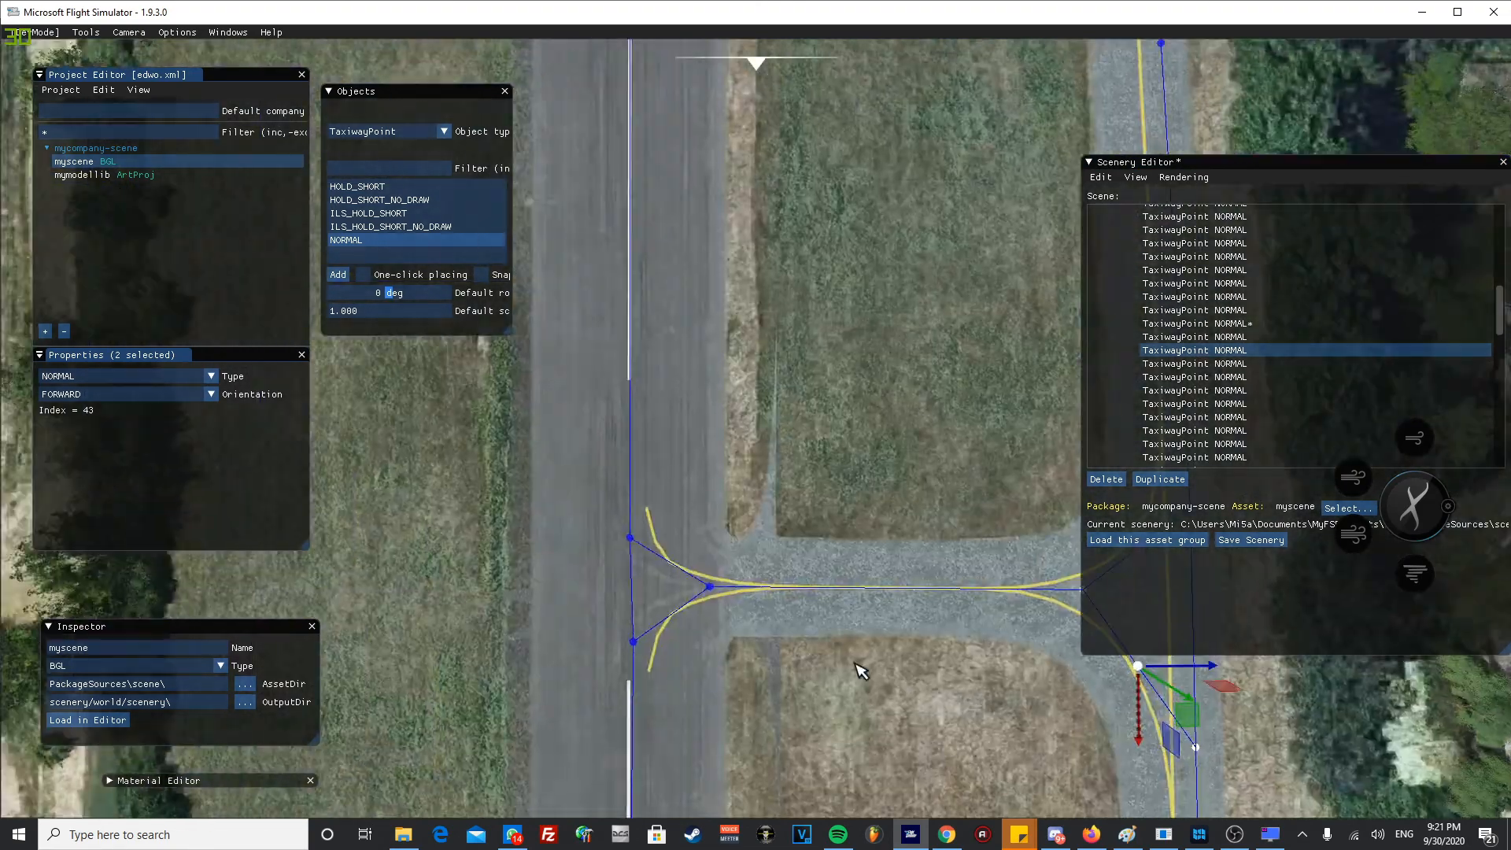
{"action": "scroll", "coordinate": [743, 602], "scroll_direction": "down", "scroll_amount": 4}
{"action": "middle_click_drag", "start_coordinate": [624, 554], "coordinate": [612, 541]}
{"action": "middle_click_drag", "start_coordinate": [742, 492], "coordinate": [685, 746]}
{"action": "scroll", "coordinate": [673, 624], "scroll_direction": "down", "scroll_amount": 6}
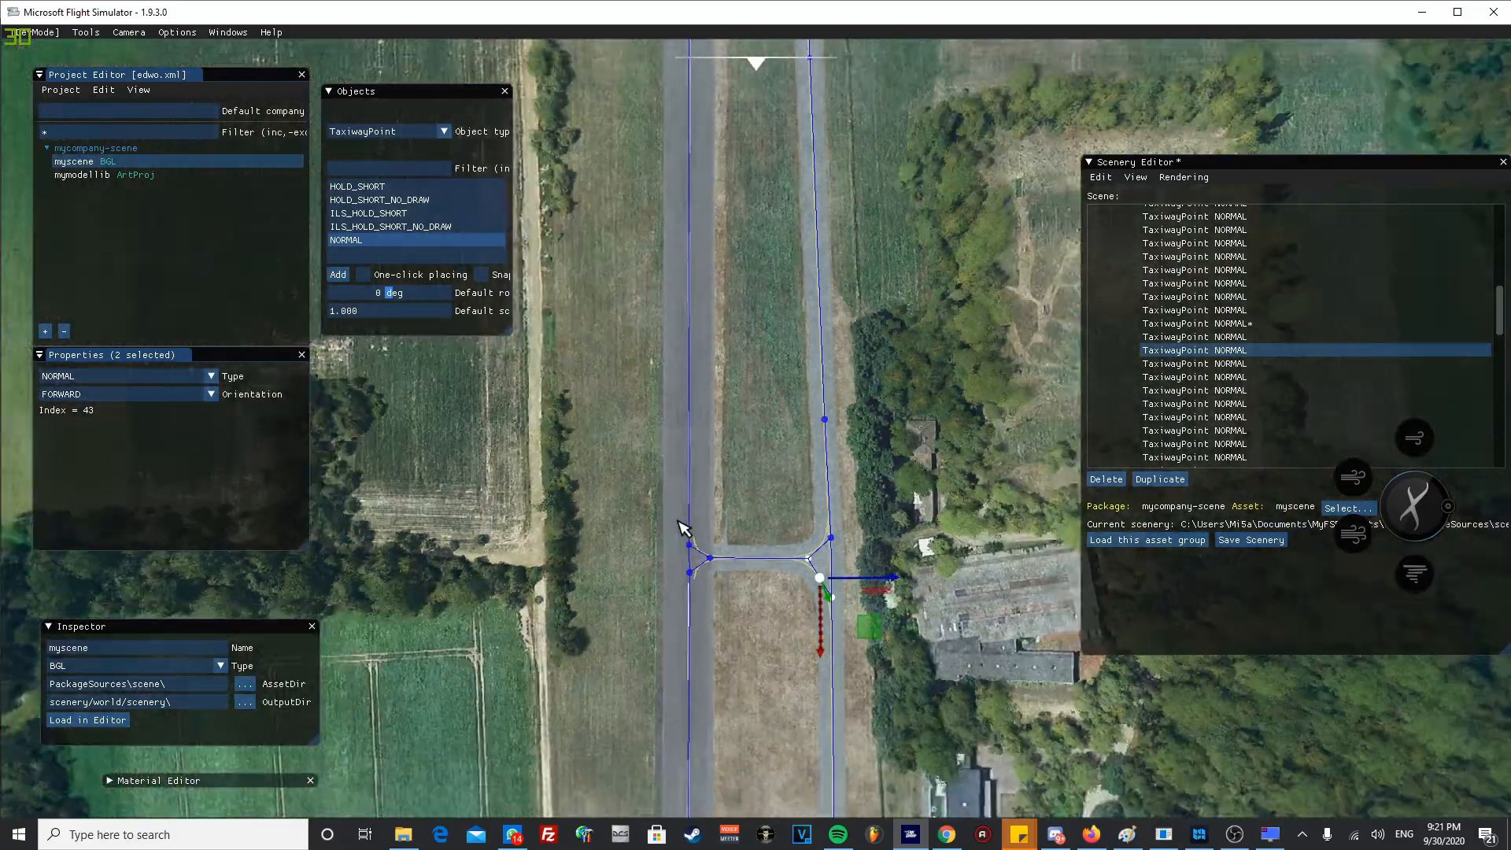
{"action": "middle_click_drag", "start_coordinate": [679, 521], "coordinate": [665, 343]}
{"action": "middle_click_drag", "start_coordinate": [733, 540], "coordinate": [711, 392]}
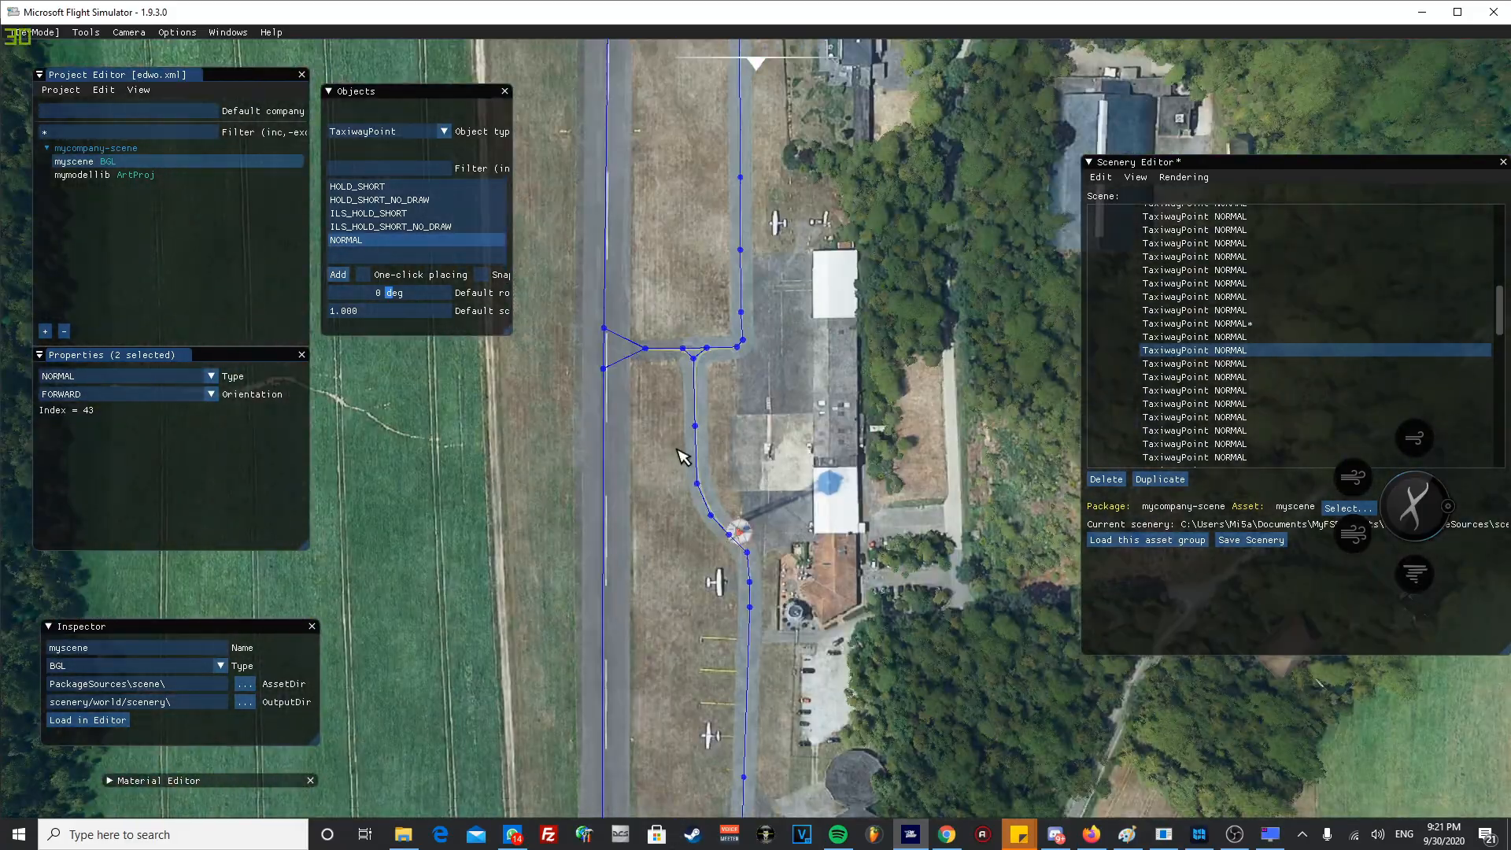
{"action": "scroll", "coordinate": [673, 452], "scroll_direction": "up", "scroll_amount": 3}
{"action": "middle_click_drag", "start_coordinate": [658, 458], "coordinate": [722, 251]}
{"action": "middle_click_drag", "start_coordinate": [712, 524], "coordinate": [709, 528]}
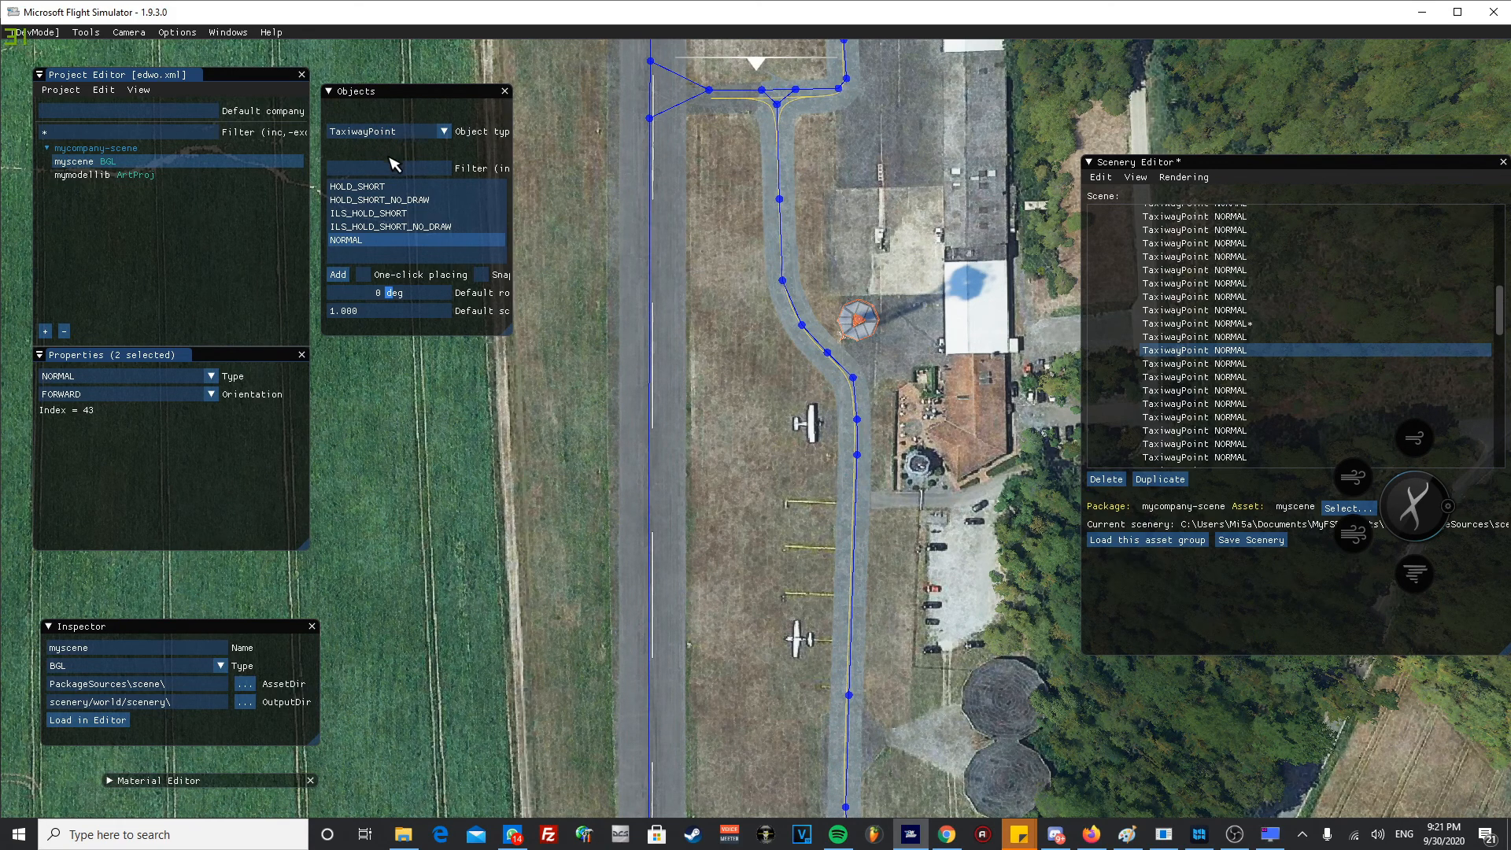
- Choose TaxiwayParking as the object type to place, with the RAMP_GA_SMALL variant
{"action": "left_click", "coordinate": [415, 132]}
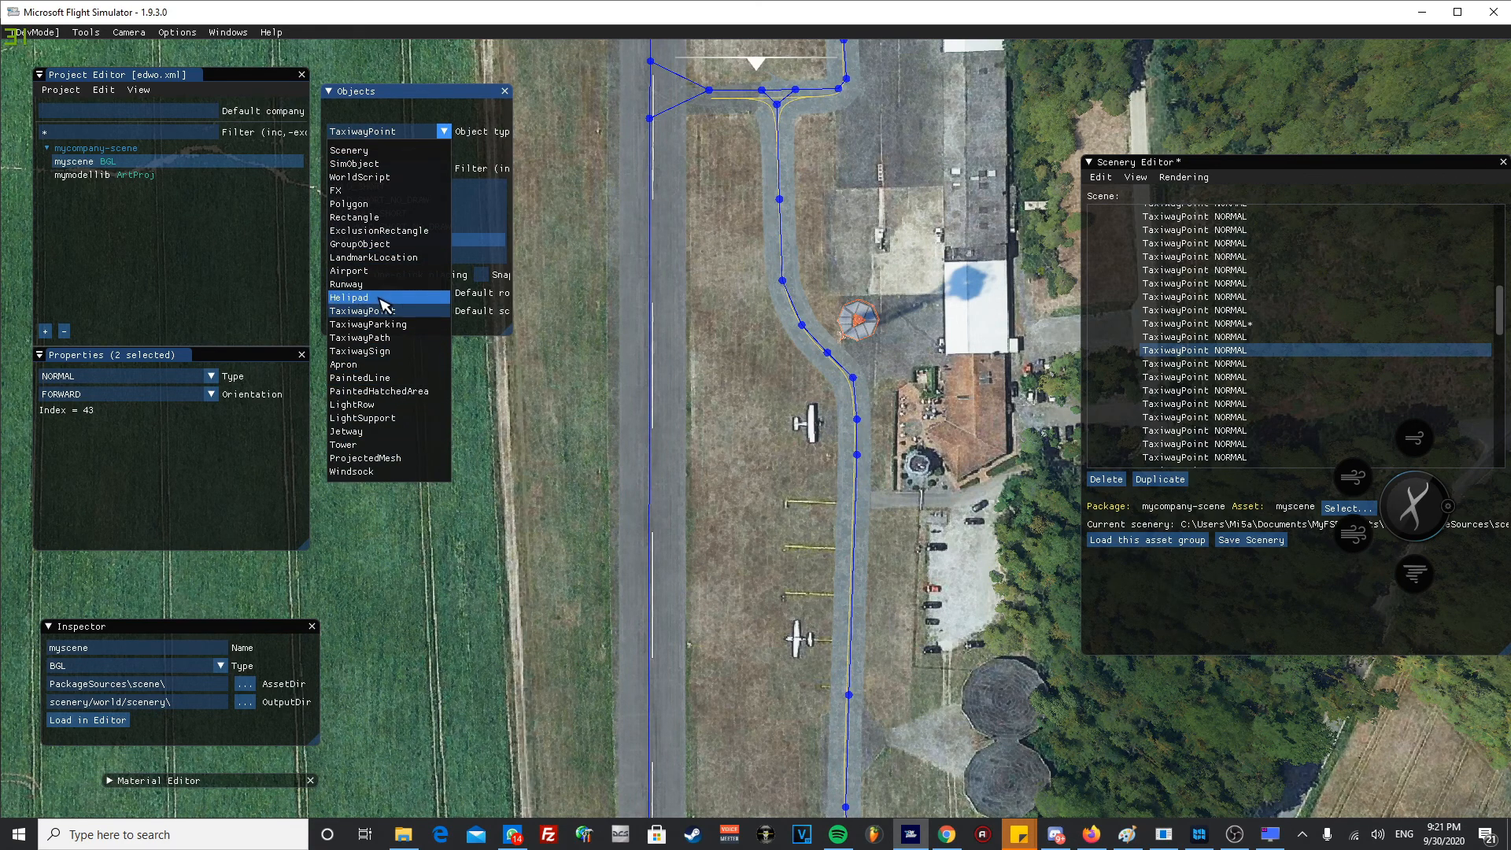
{"action": "left_click", "coordinate": [381, 324]}
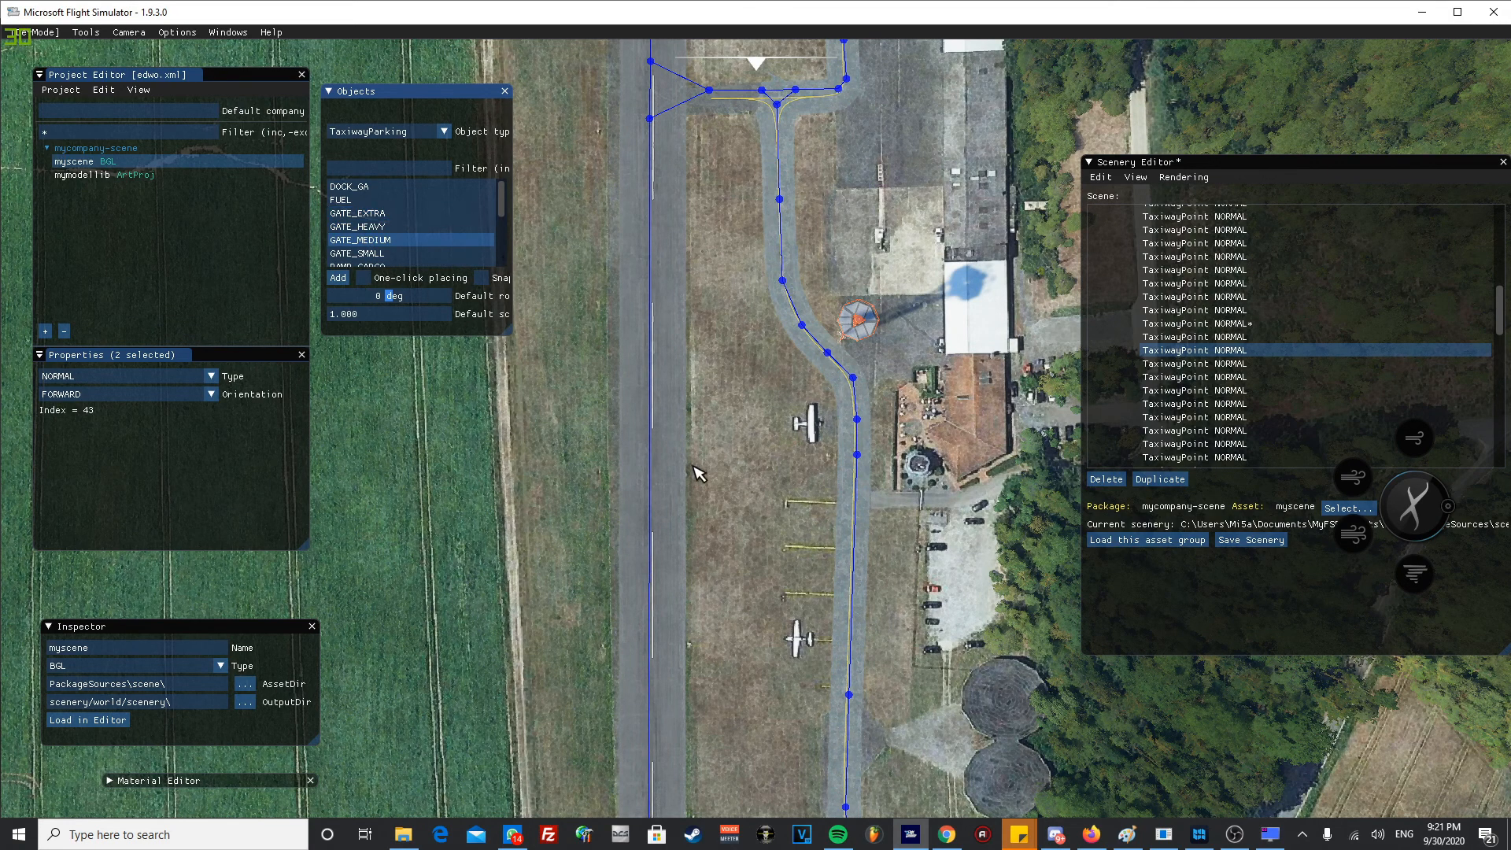
{"action": "scroll", "coordinate": [408, 256], "scroll_direction": "down", "scroll_amount": 3}
{"action": "scroll", "coordinate": [408, 257], "scroll_direction": "up", "scroll_amount": 3}
{"action": "scroll", "coordinate": [449, 247], "scroll_direction": "down", "scroll_amount": 3}
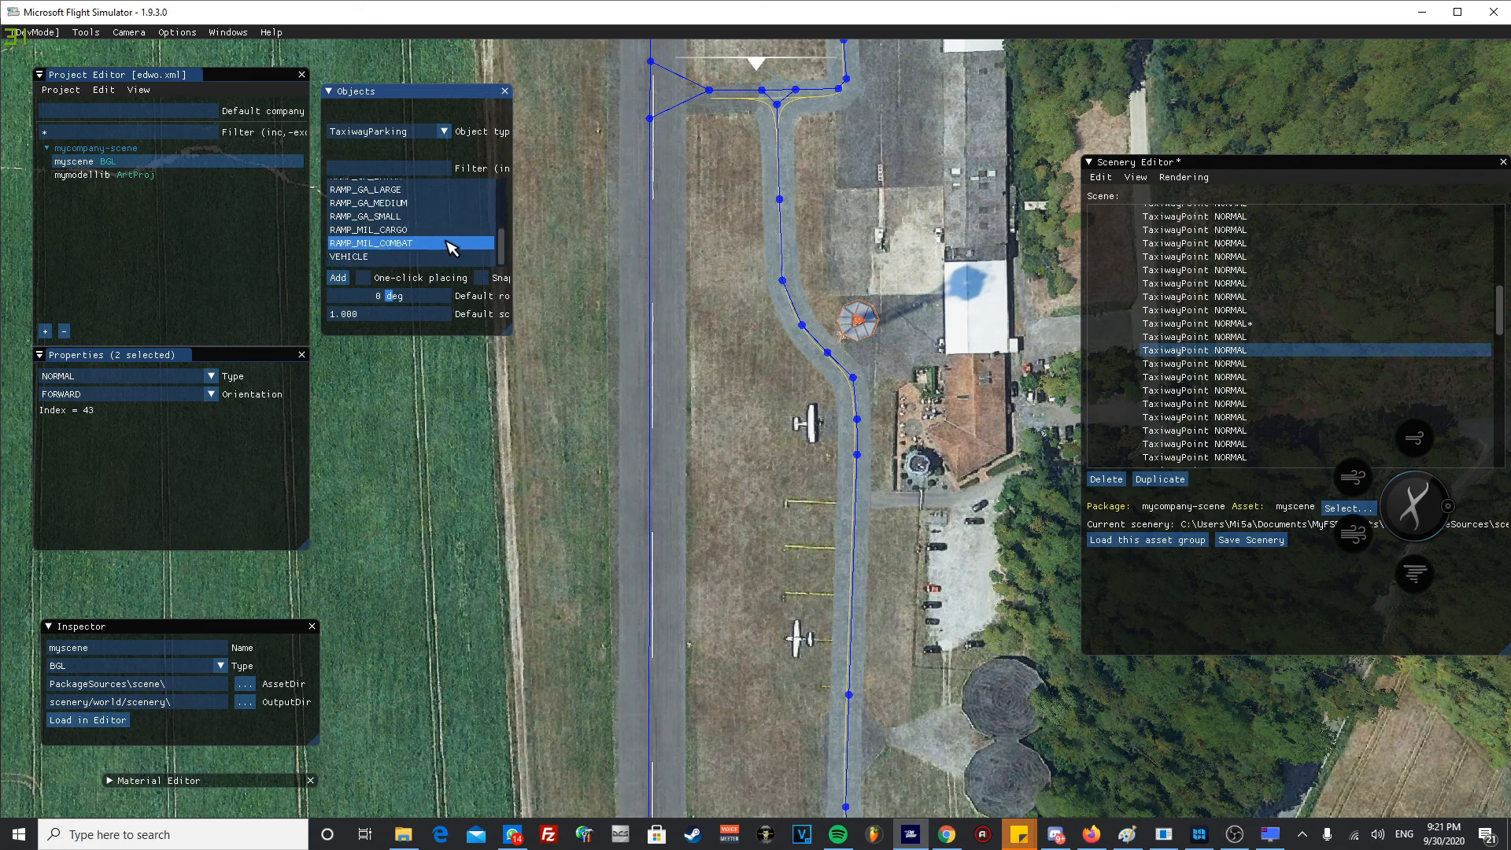
{"action": "scroll", "coordinate": [402, 247], "scroll_direction": "up", "scroll_amount": 1}
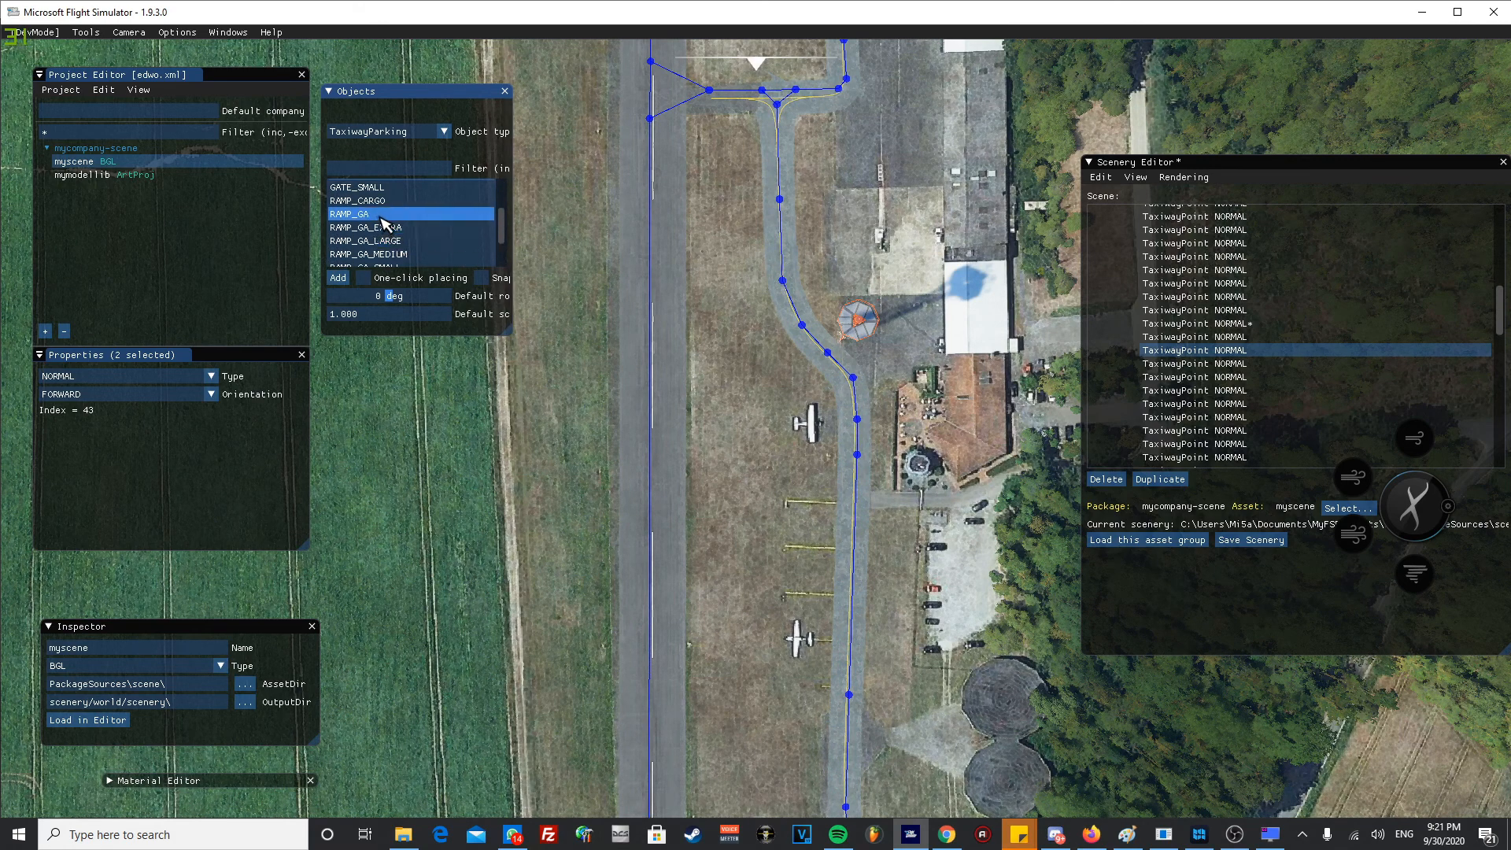
{"action": "scroll", "coordinate": [386, 224], "scroll_direction": "down", "scroll_amount": 1}
{"action": "left_click", "coordinate": [390, 216]}
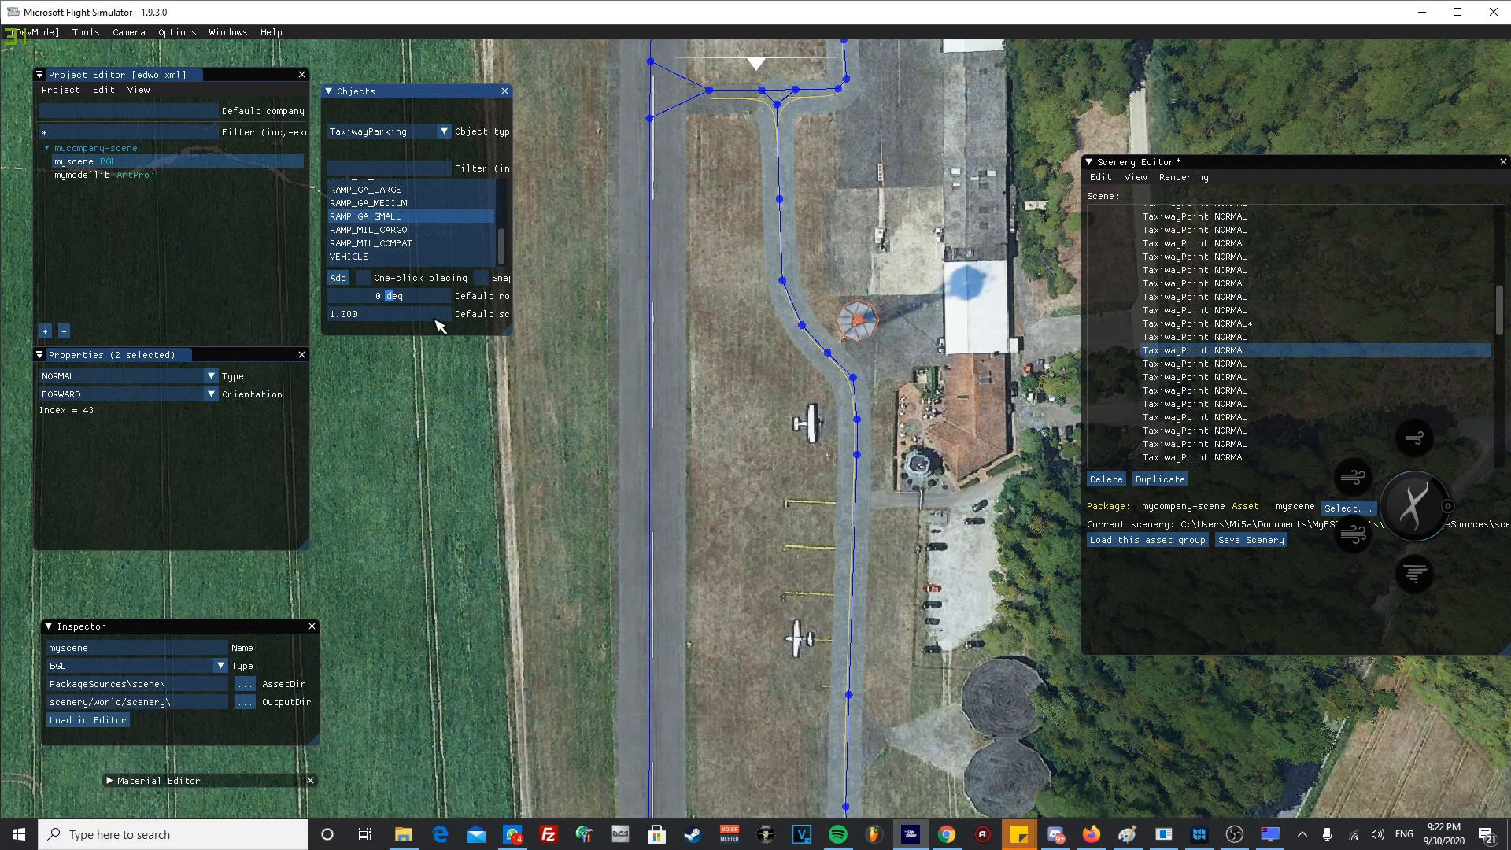
- Enable one-click placing and place six parking spots down the row of parked aircraft and yellow stand lines beside the taxiway
{"action": "left_click", "coordinate": [363, 277]}
{"action": "left_click", "coordinate": [815, 424]}
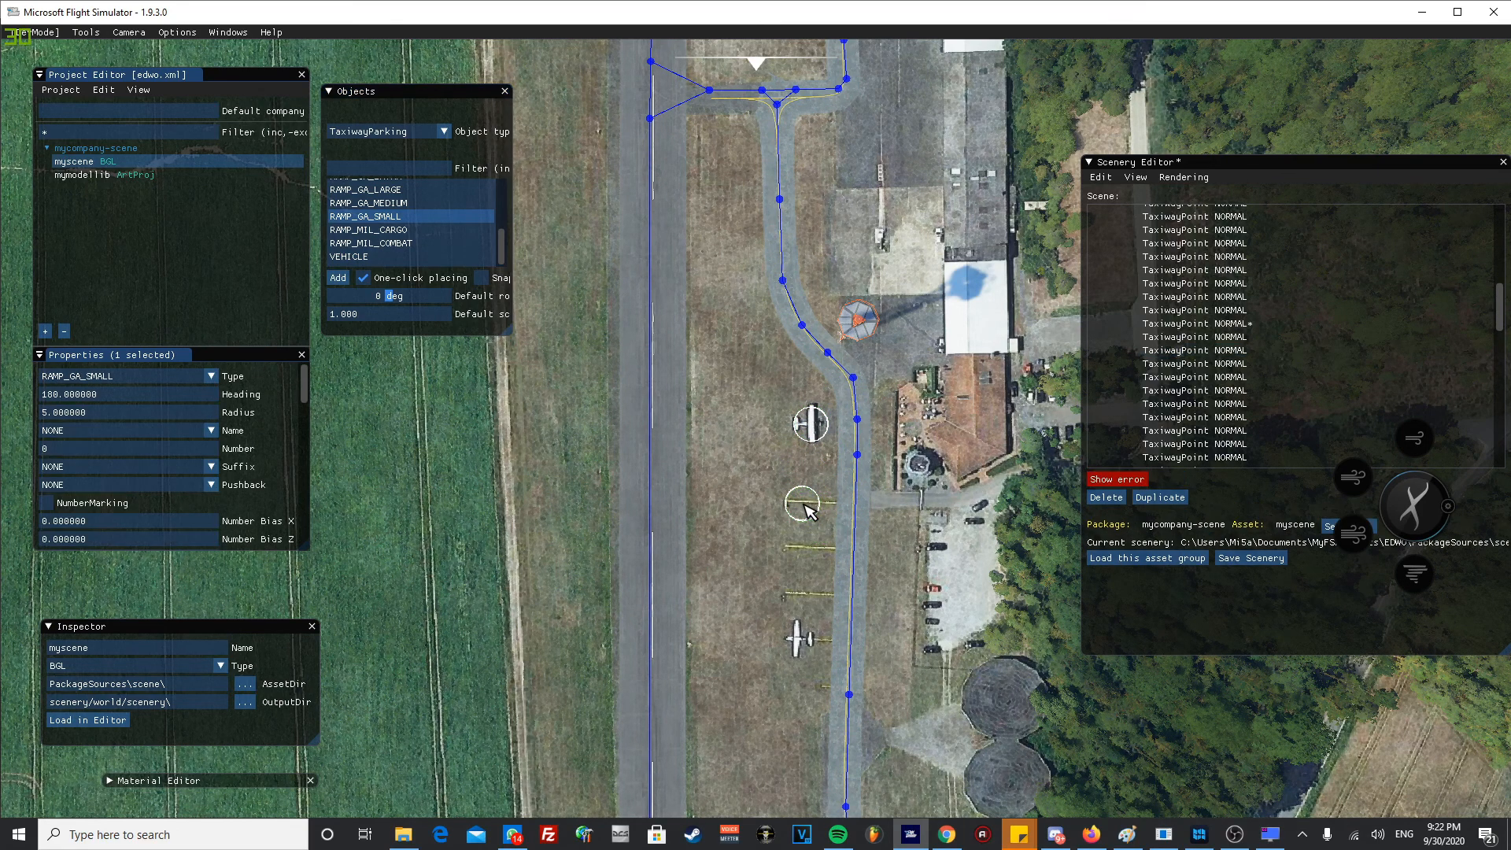
{"action": "left_click", "coordinate": [797, 555]}
{"action": "left_click", "coordinate": [793, 598]}
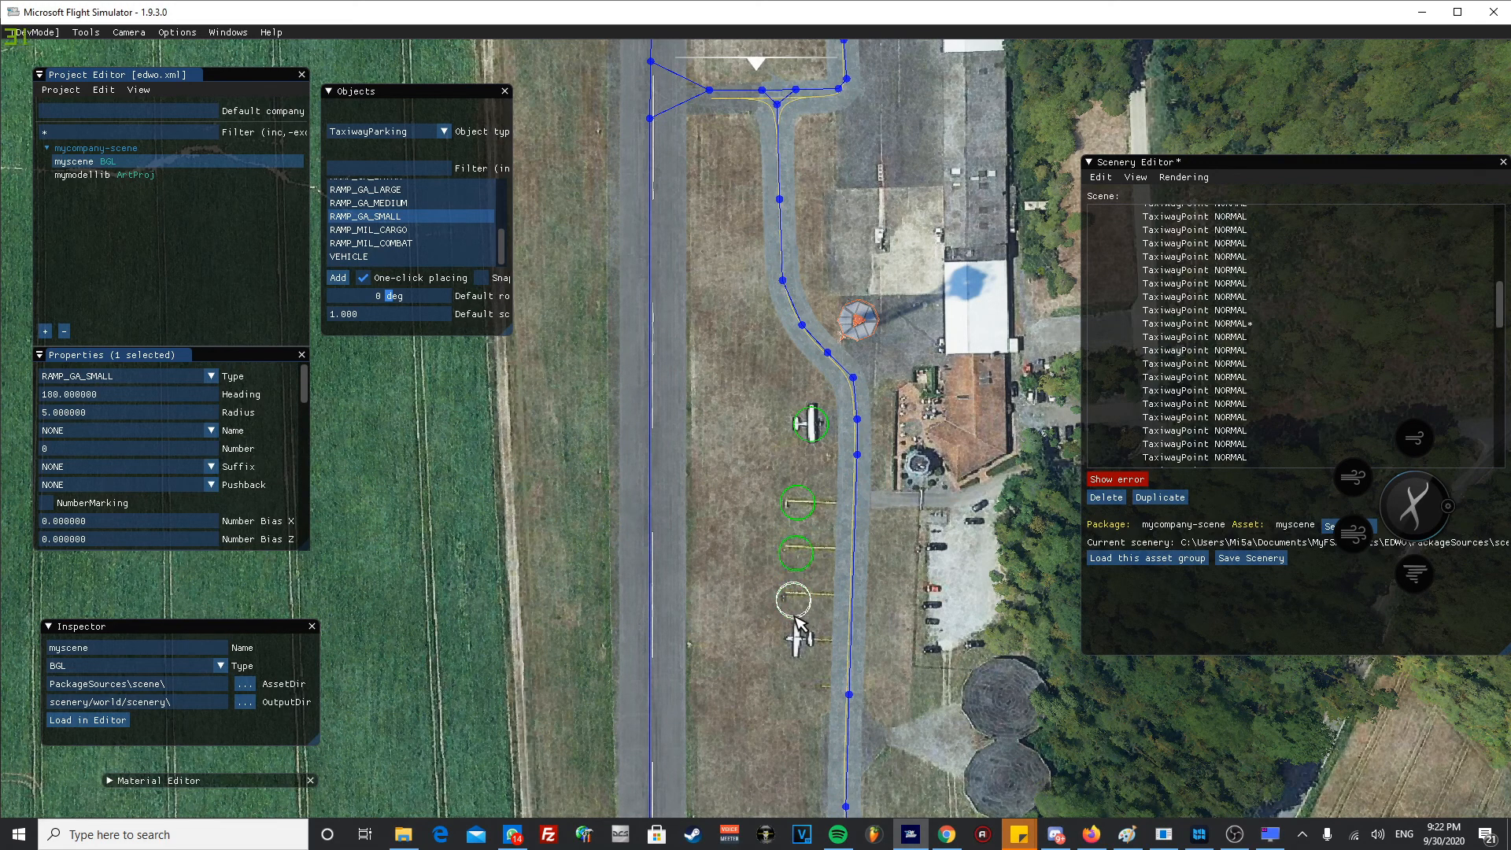
{"action": "left_click", "coordinate": [794, 647]}
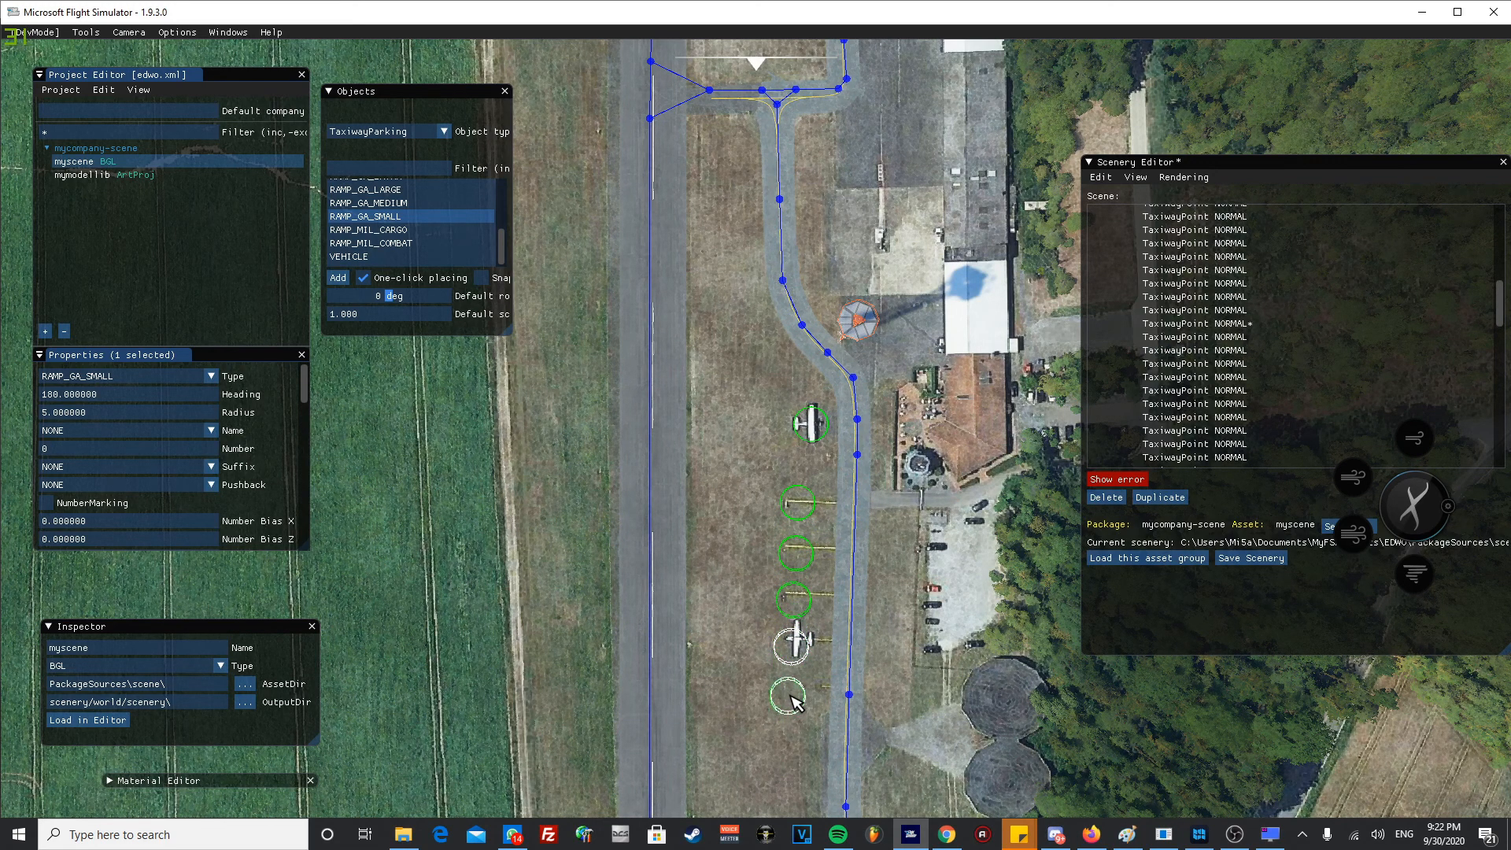
{"action": "left_click", "coordinate": [792, 698]}
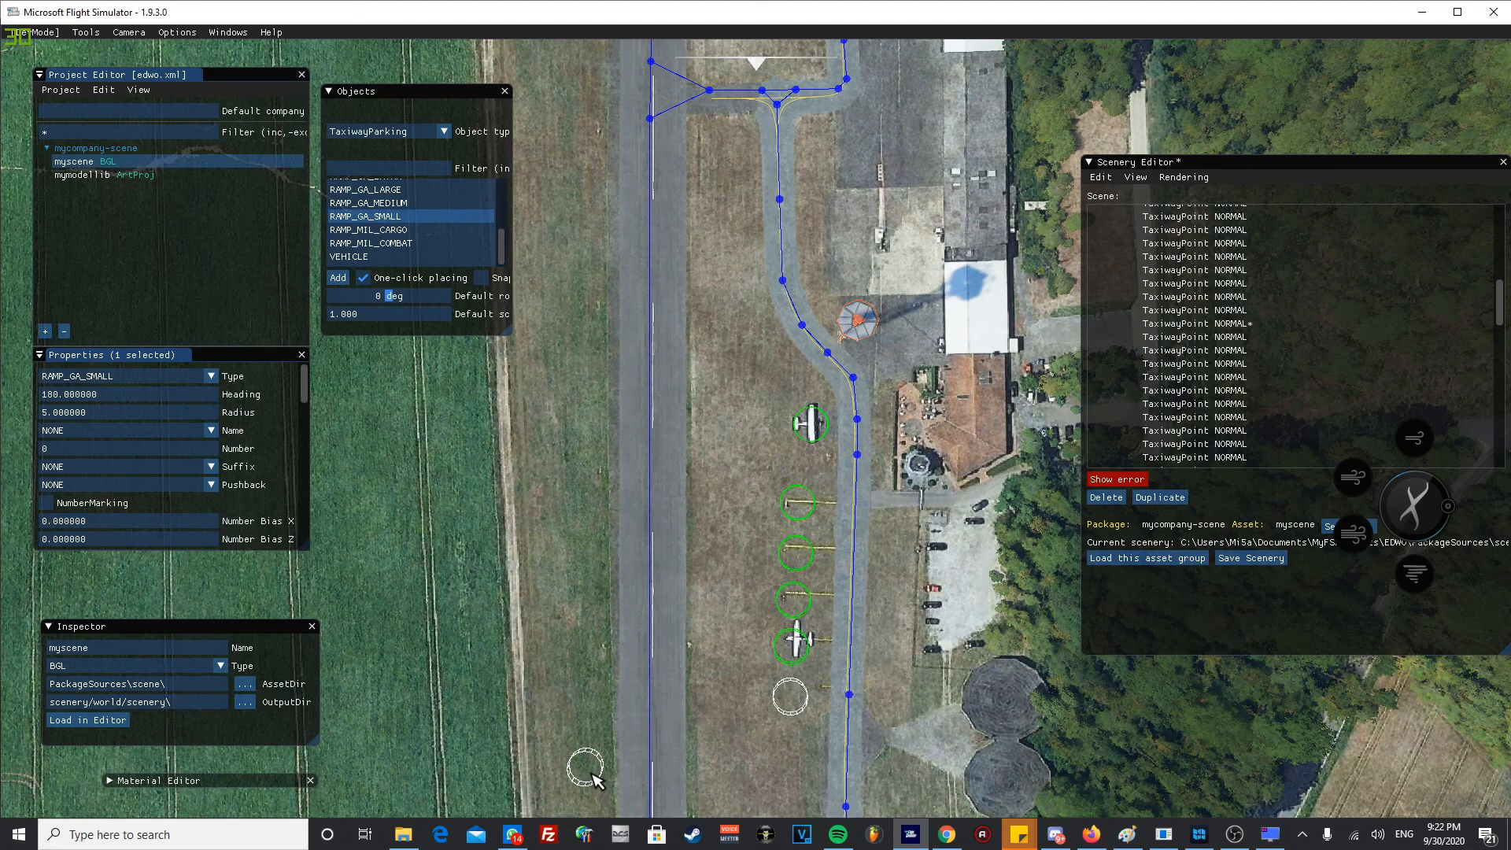
- Delete the lowest parking spot just placed and turn off one-click placing
{"action": "key", "text": "Delete"}
{"action": "scroll", "coordinate": [767, 702], "scroll_direction": "down", "scroll_amount": 4}
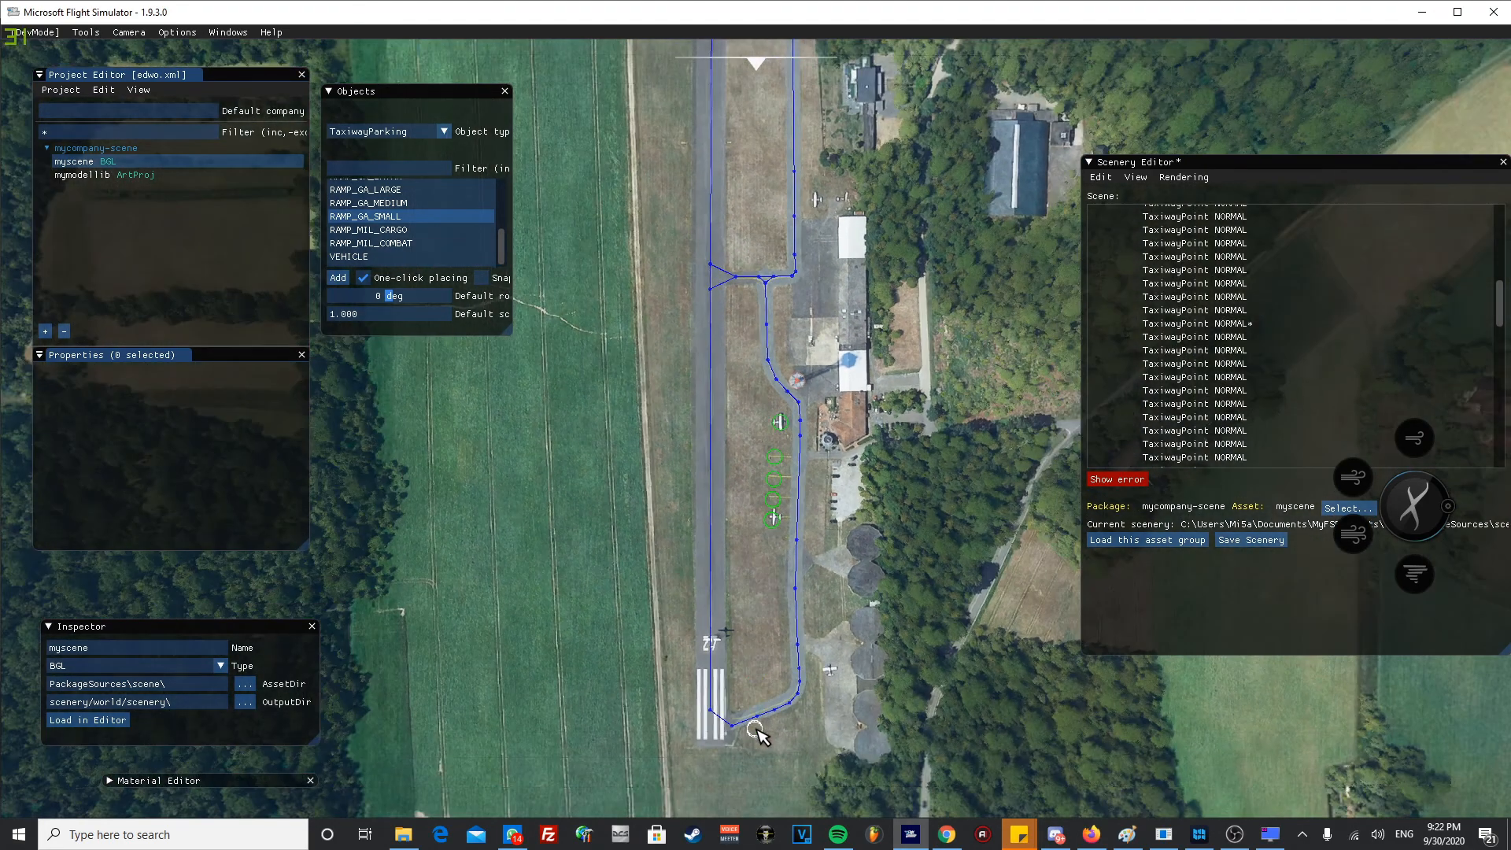
{"action": "scroll", "coordinate": [758, 734], "scroll_direction": "up", "scroll_amount": 3}
{"action": "left_click", "coordinate": [363, 276]}
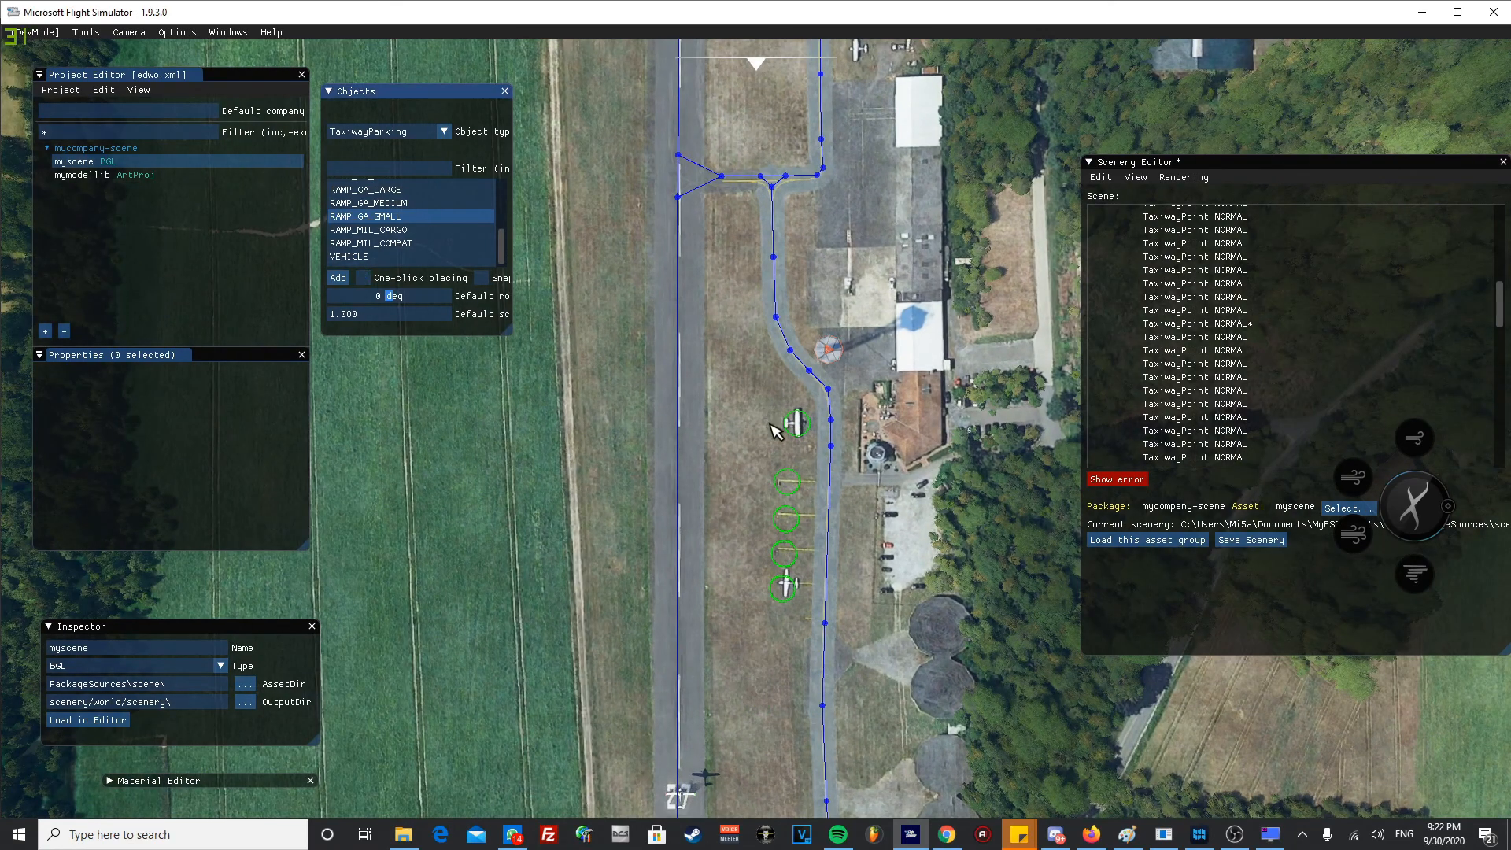
- Set the uppermost parking spot's name to PARKING and its number to 1
{"action": "scroll", "coordinate": [775, 431], "scroll_direction": "up", "scroll_amount": 1}
{"action": "scroll", "coordinate": [827, 435], "scroll_direction": "up", "scroll_amount": 2}
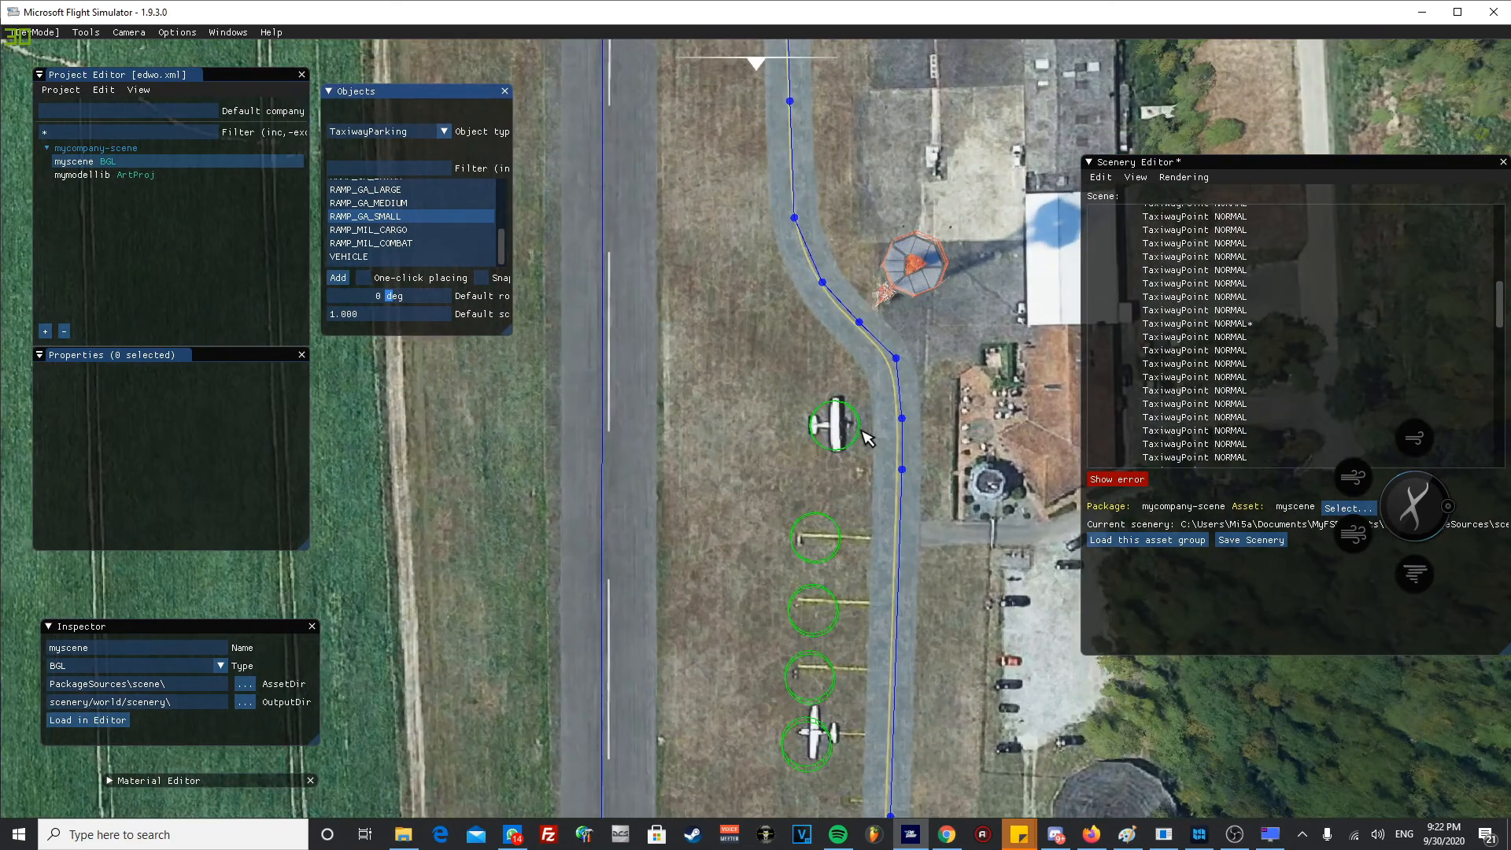
{"action": "left_click", "coordinate": [863, 429]}
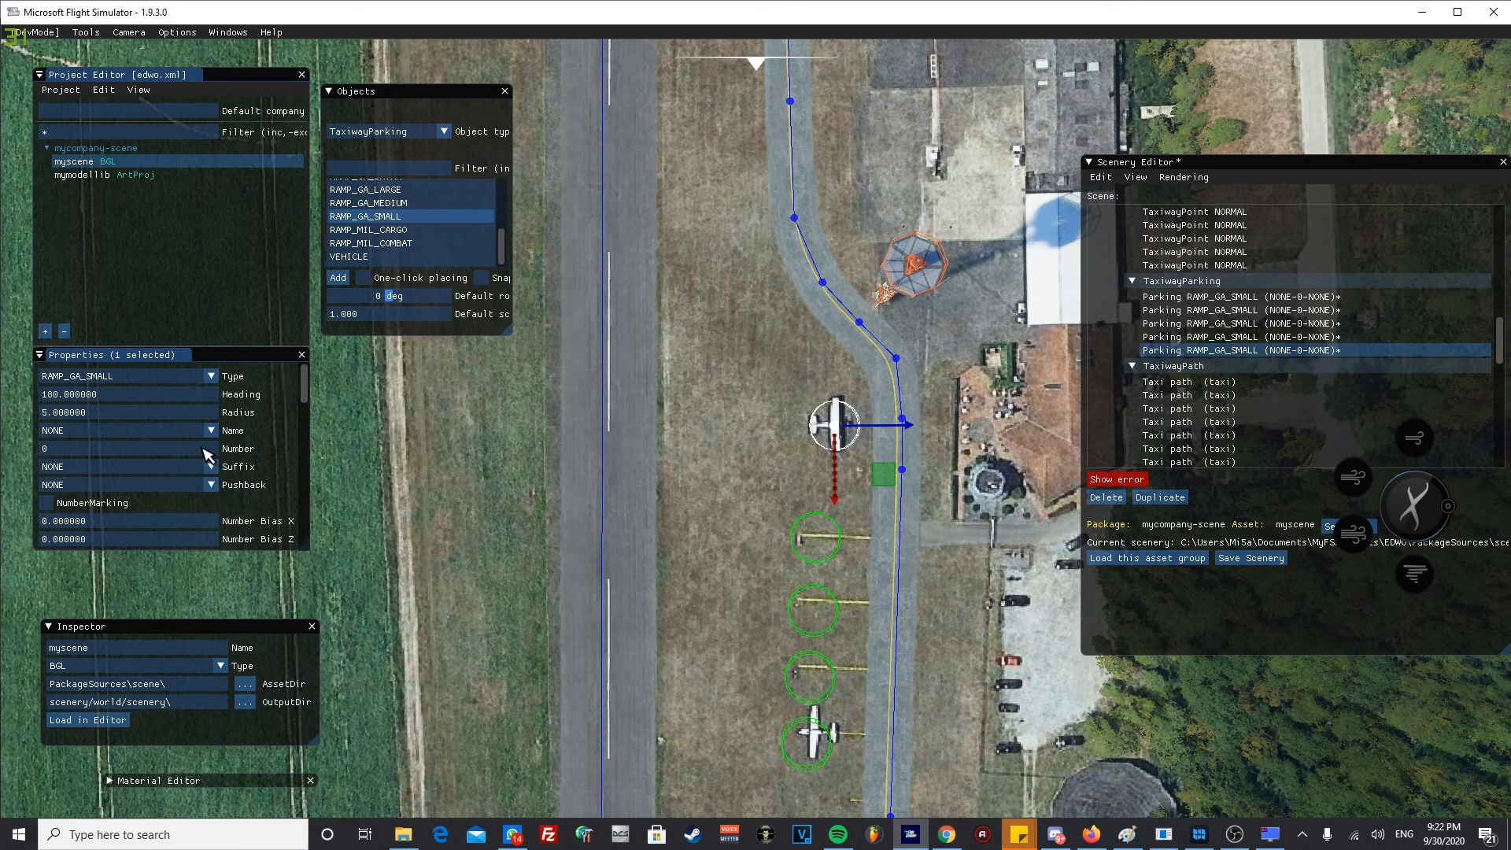
{"action": "left_click", "coordinate": [169, 433]}
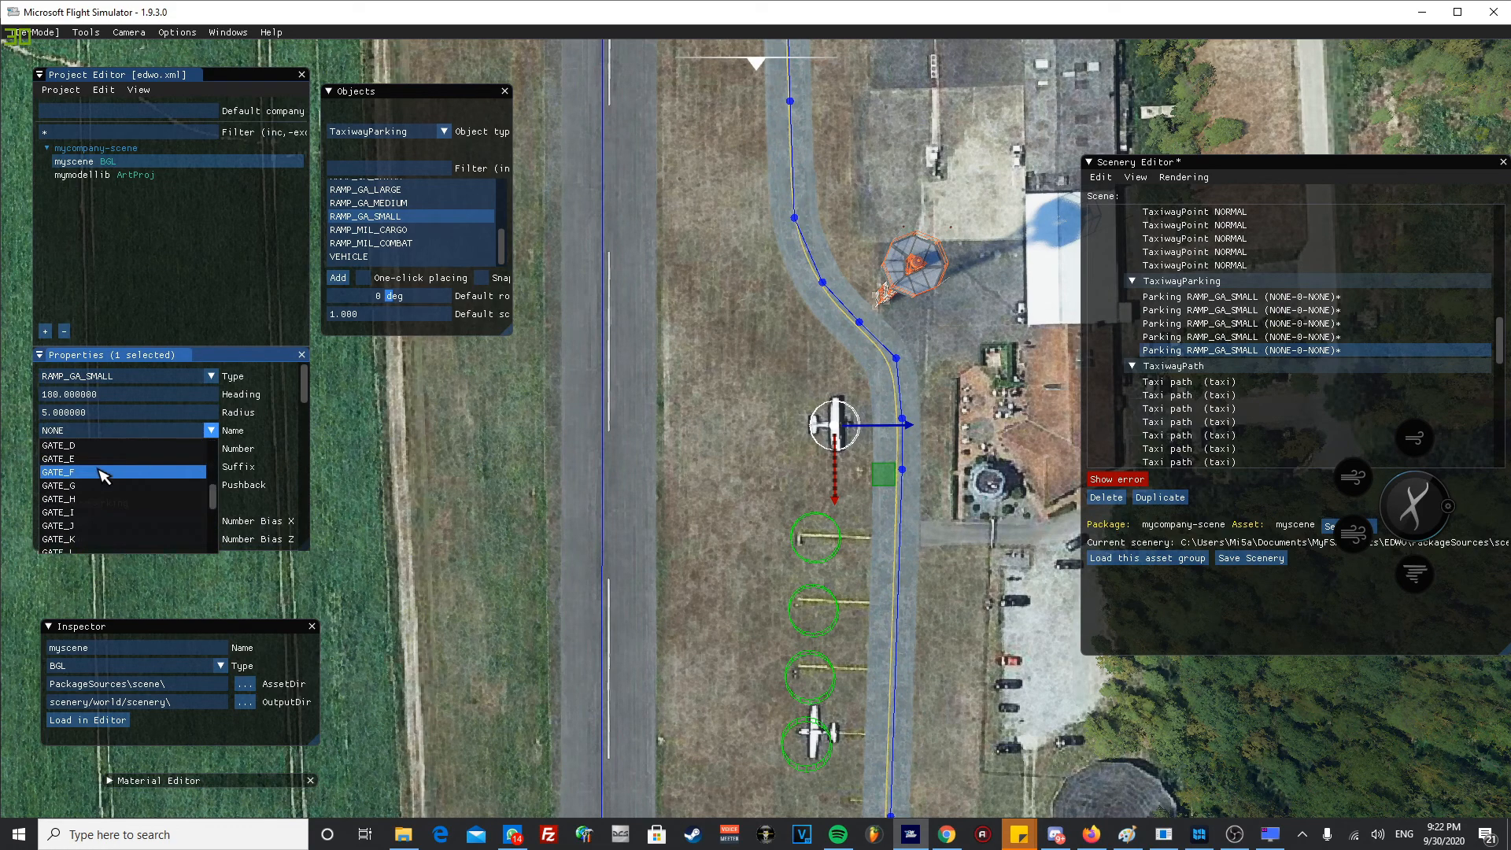
{"action": "left_click", "coordinate": [89, 465]}
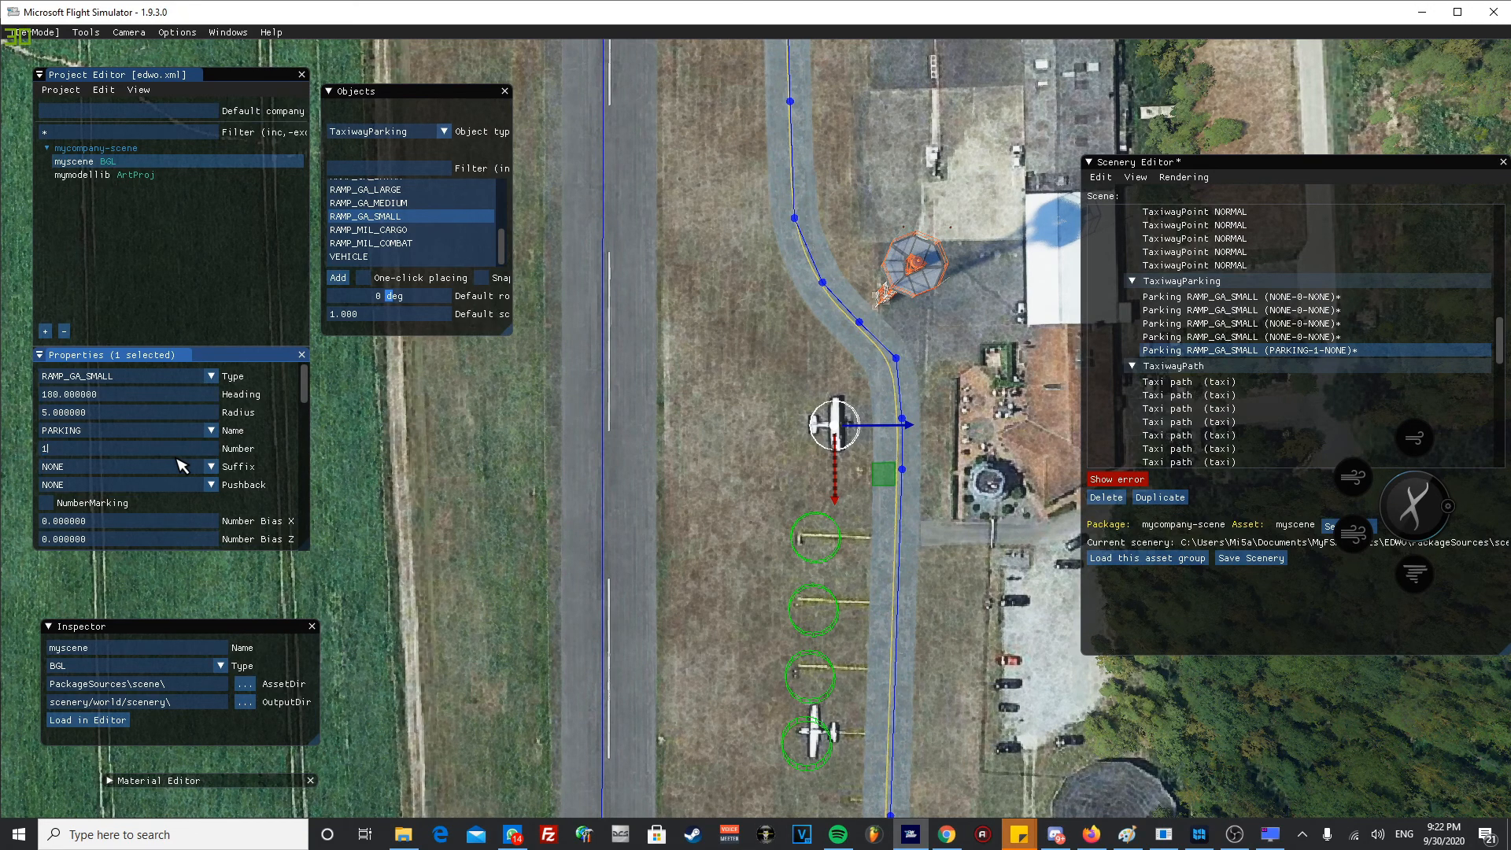
- Review the uppermost parking spot's suffix, pushback, number marking, bias, offset and script properties
{"action": "left_click_drag", "start_coordinate": [299, 392], "coordinate": [319, 469]}
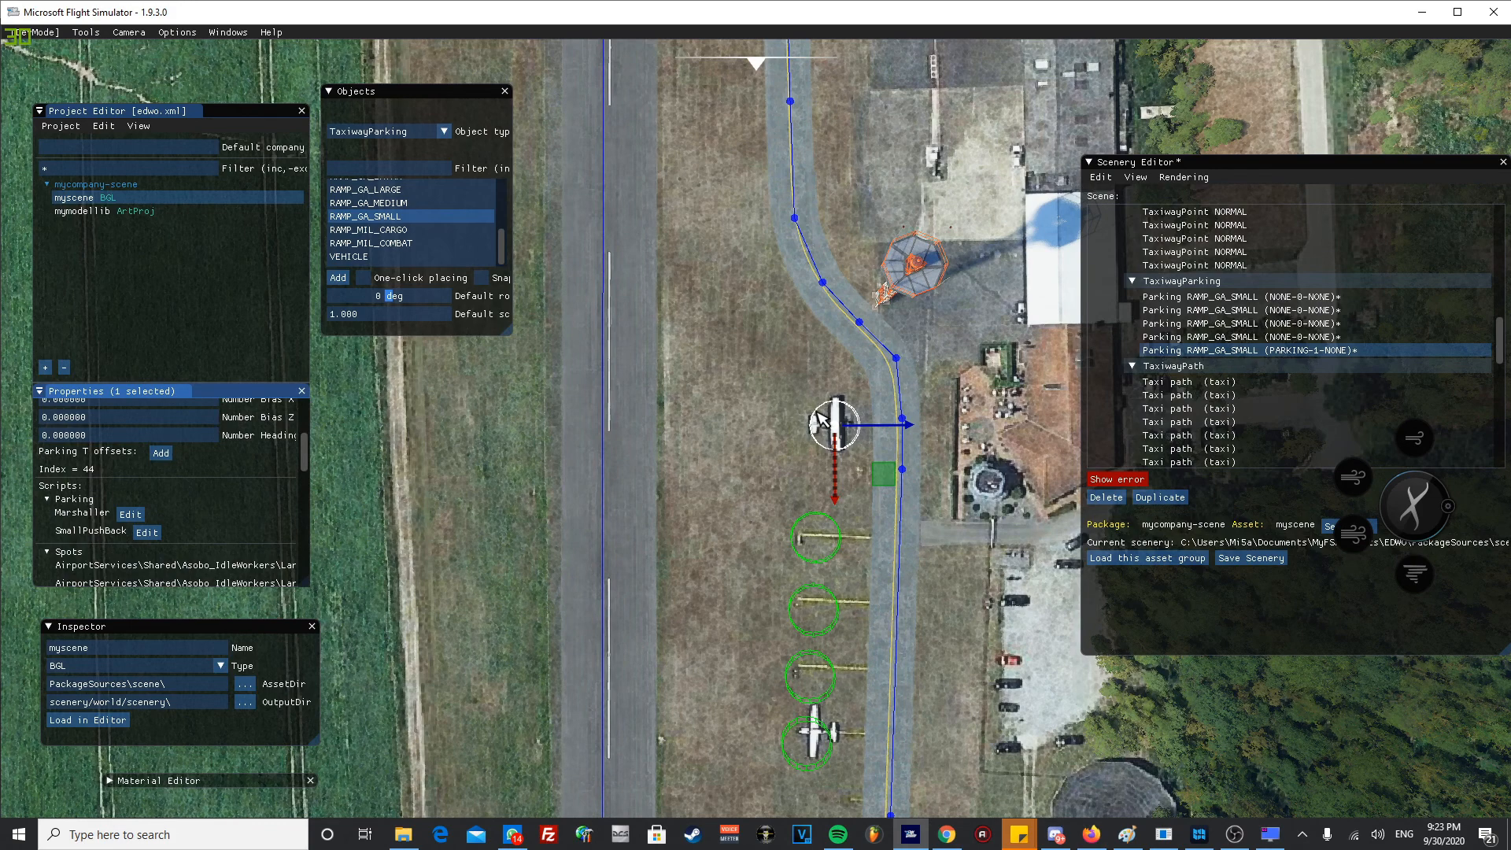
{"action": "left_click_drag", "start_coordinate": [311, 474], "coordinate": [308, 452]}
{"action": "left_click", "coordinate": [46, 443]}
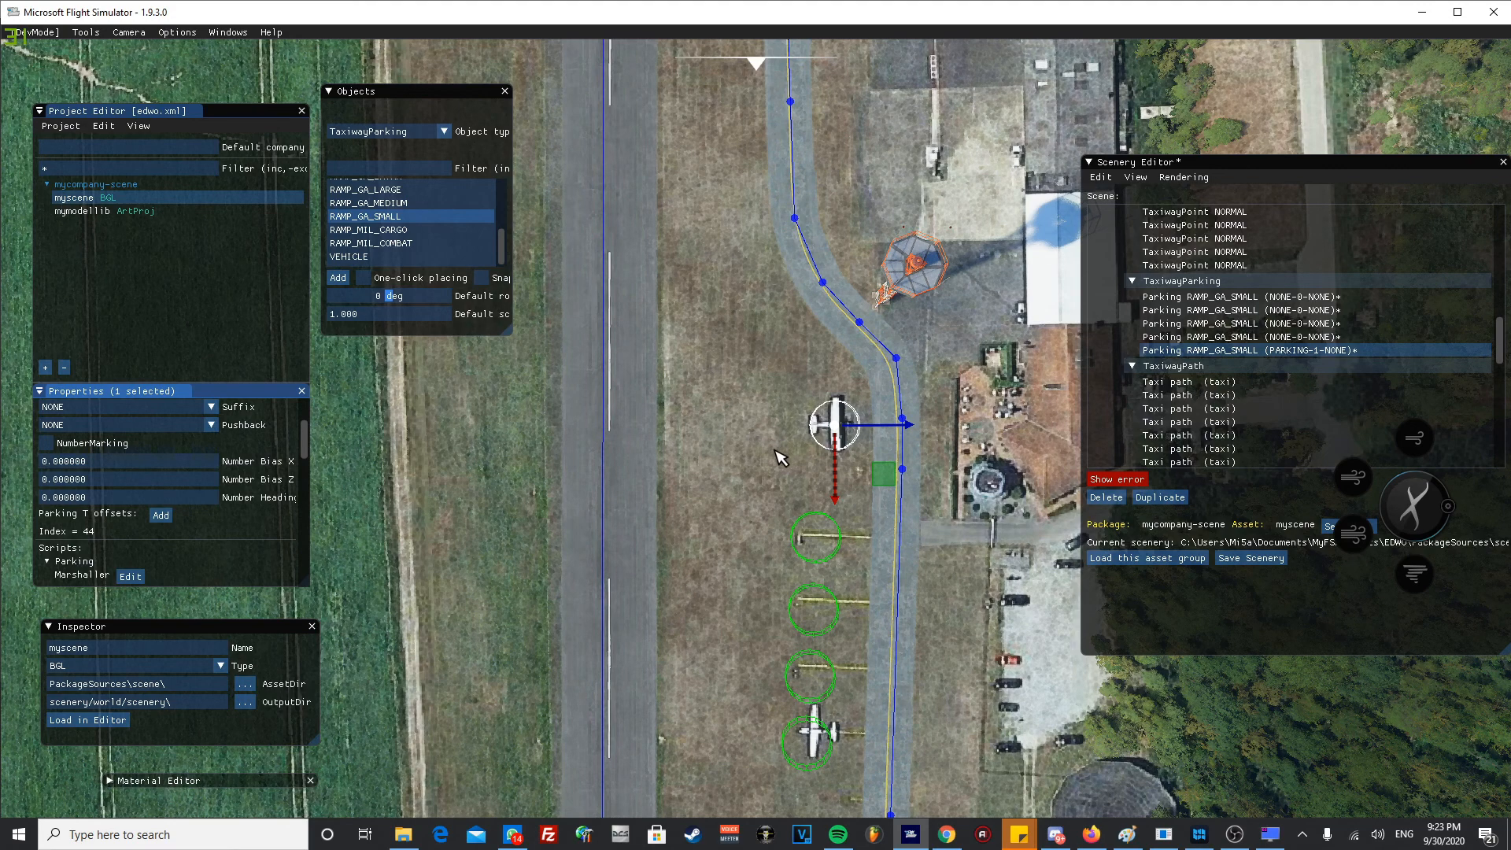
{"action": "left_click_drag", "start_coordinate": [305, 447], "coordinate": [321, 424]}
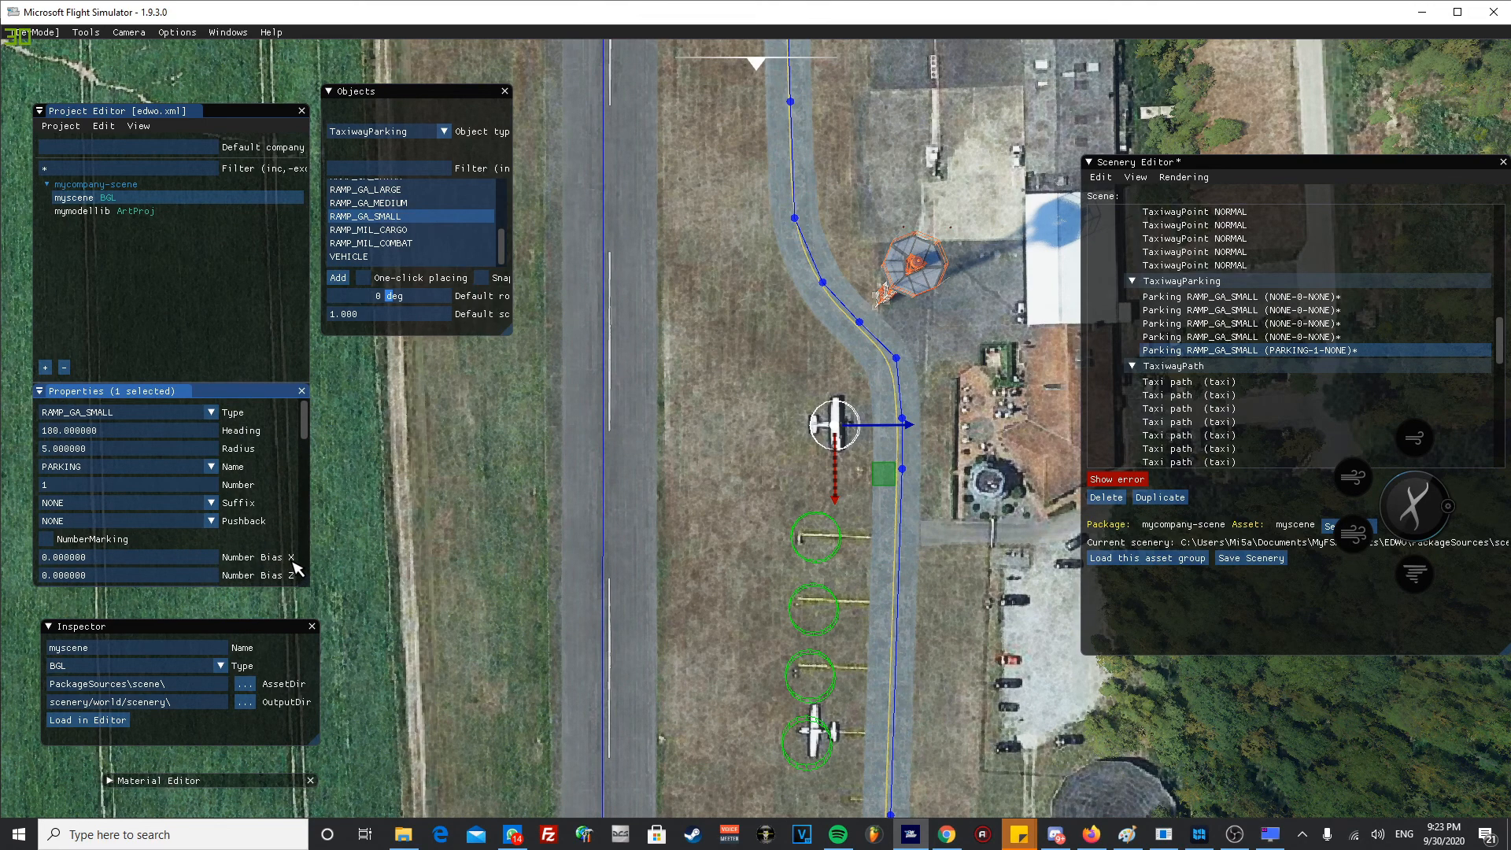
{"action": "scroll", "coordinate": [309, 444], "scroll_direction": "down", "scroll_amount": 3}
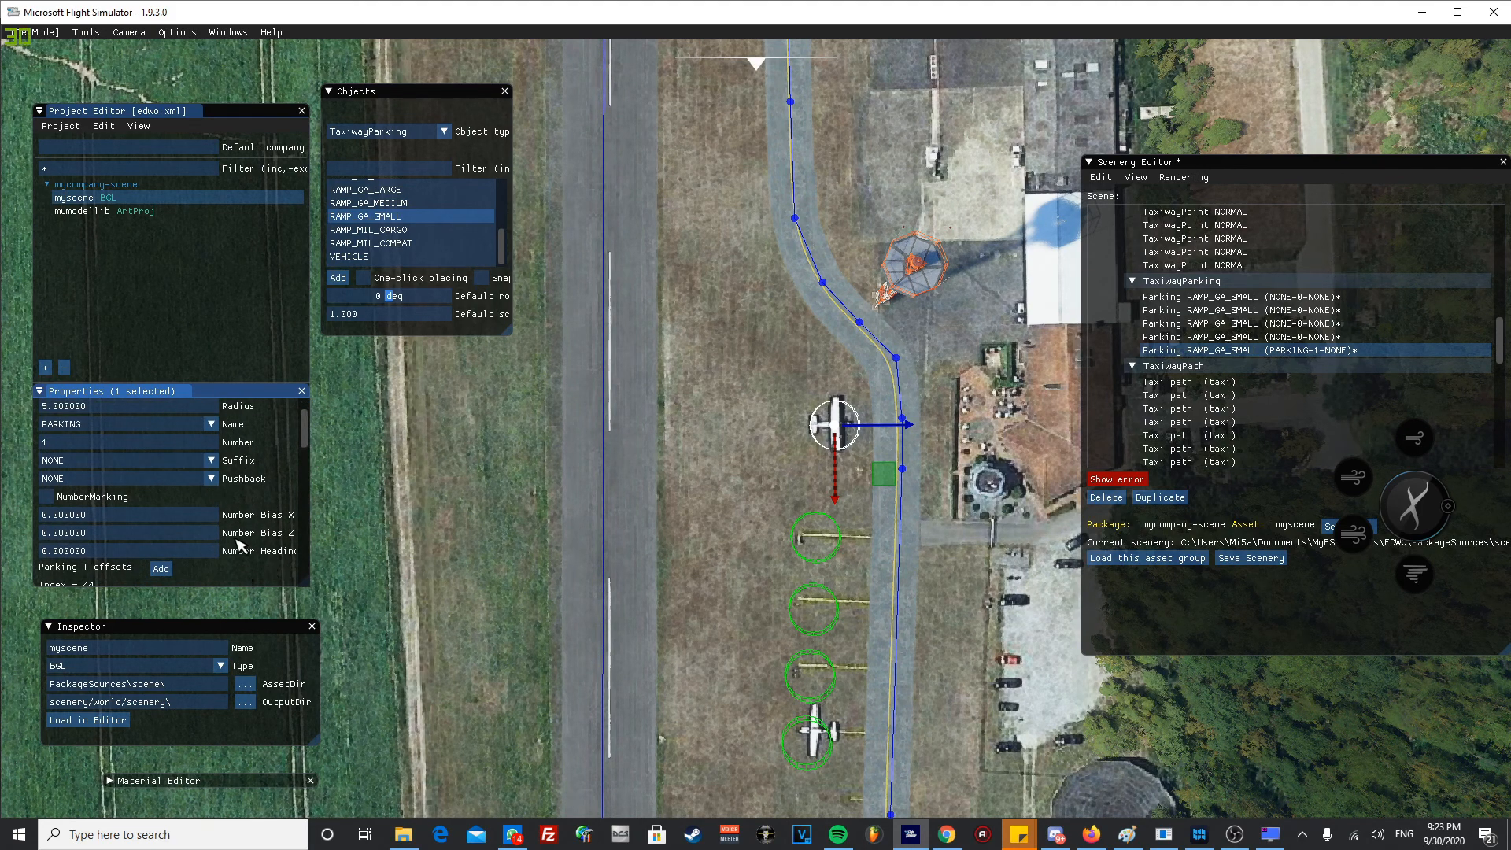
{"action": "left_click_drag", "start_coordinate": [308, 445], "coordinate": [303, 412]}
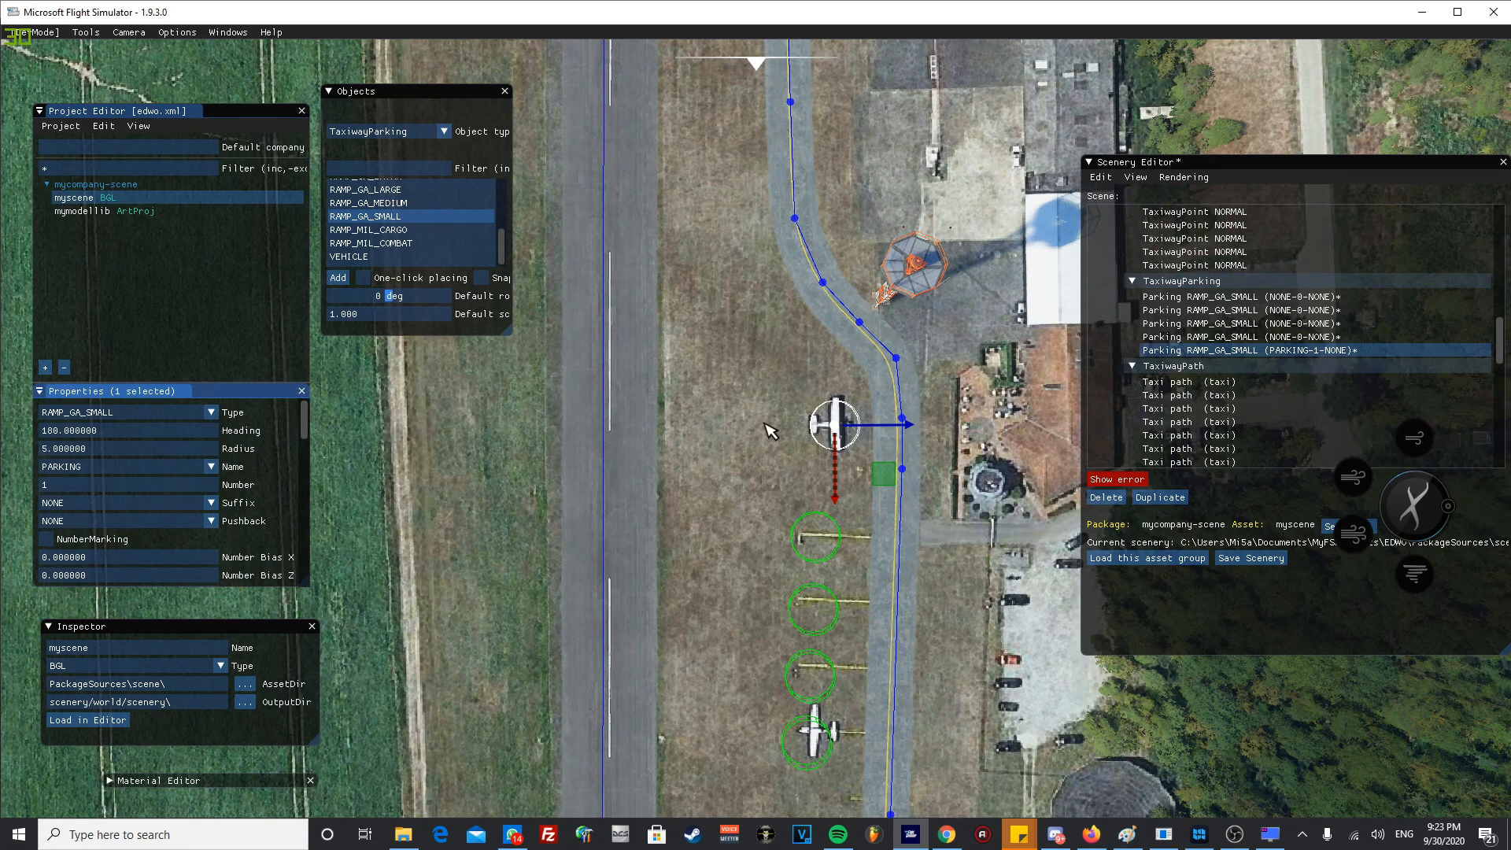
- Copy the properties of the PARKING-1 spot and paste them onto the other four parking spots
{"action": "left_click", "coordinate": [1282, 338]}
{"action": "left_click", "coordinate": [1303, 352]}
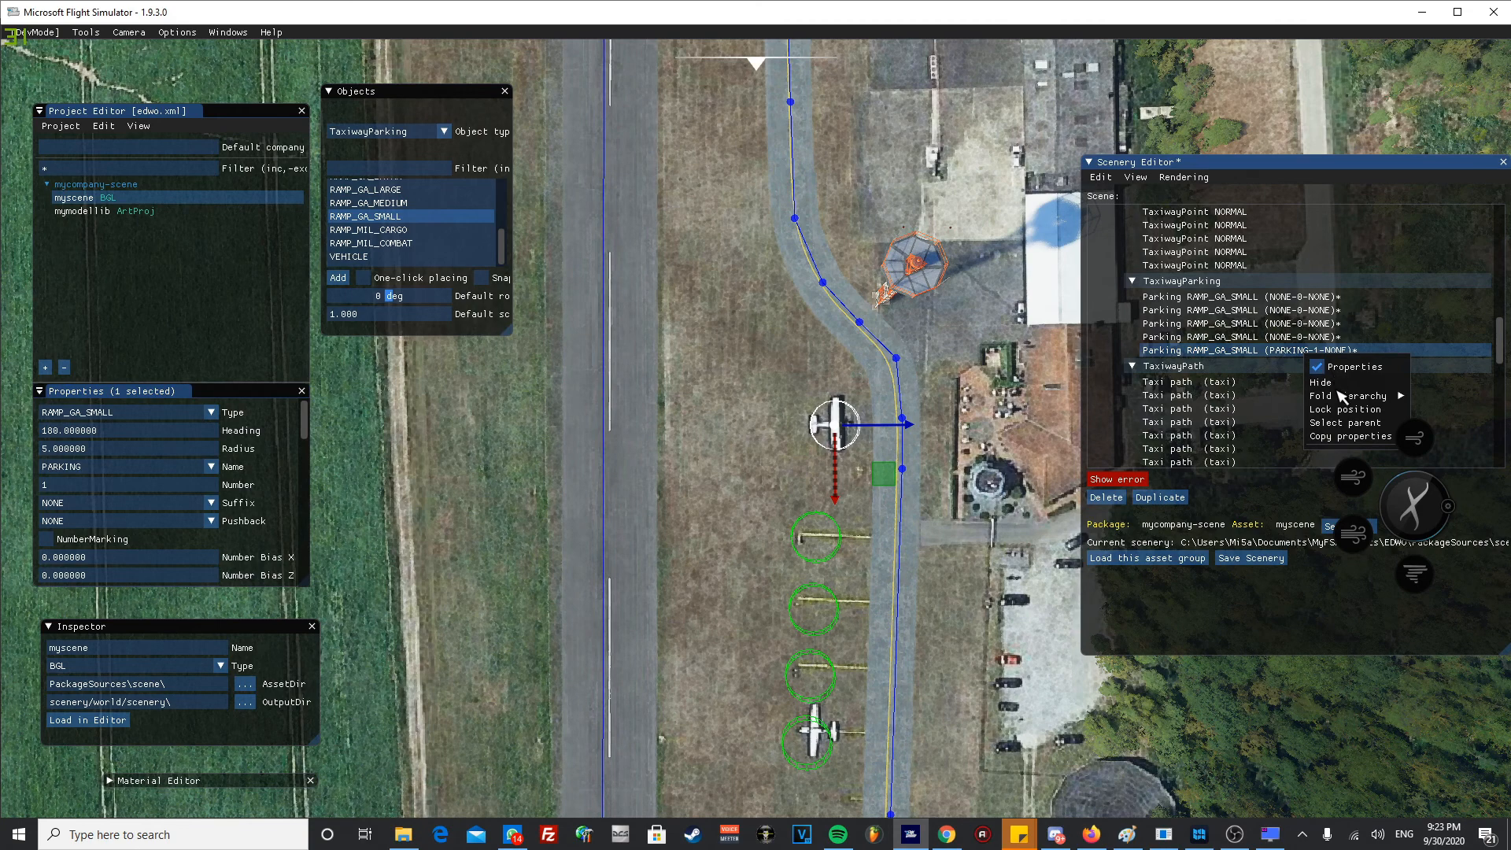
{"action": "left_click", "coordinate": [1330, 337]}
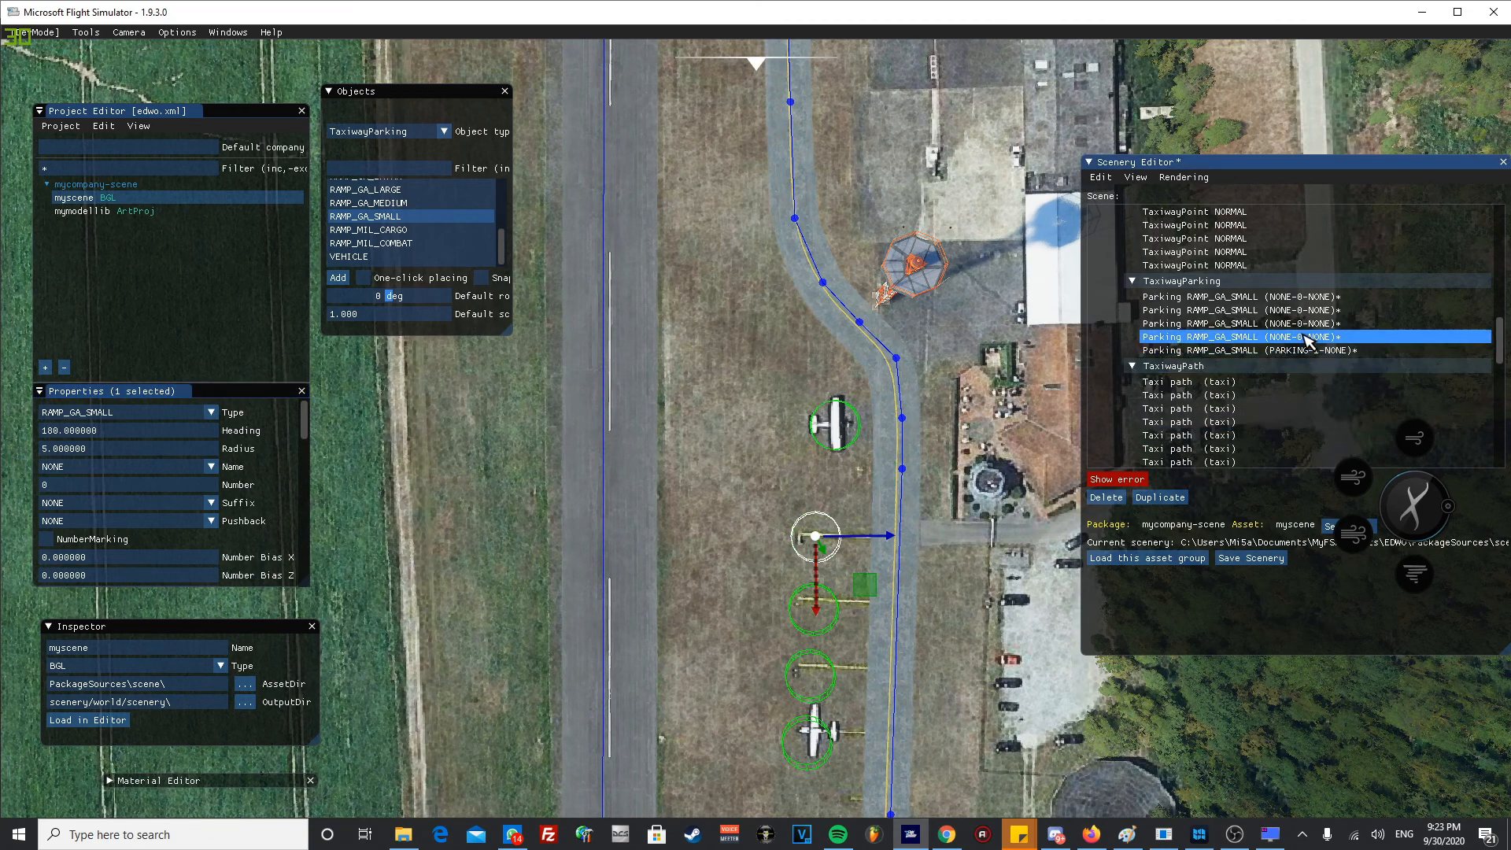
{"action": "left_click", "coordinate": [1318, 301], "text": "shift"}
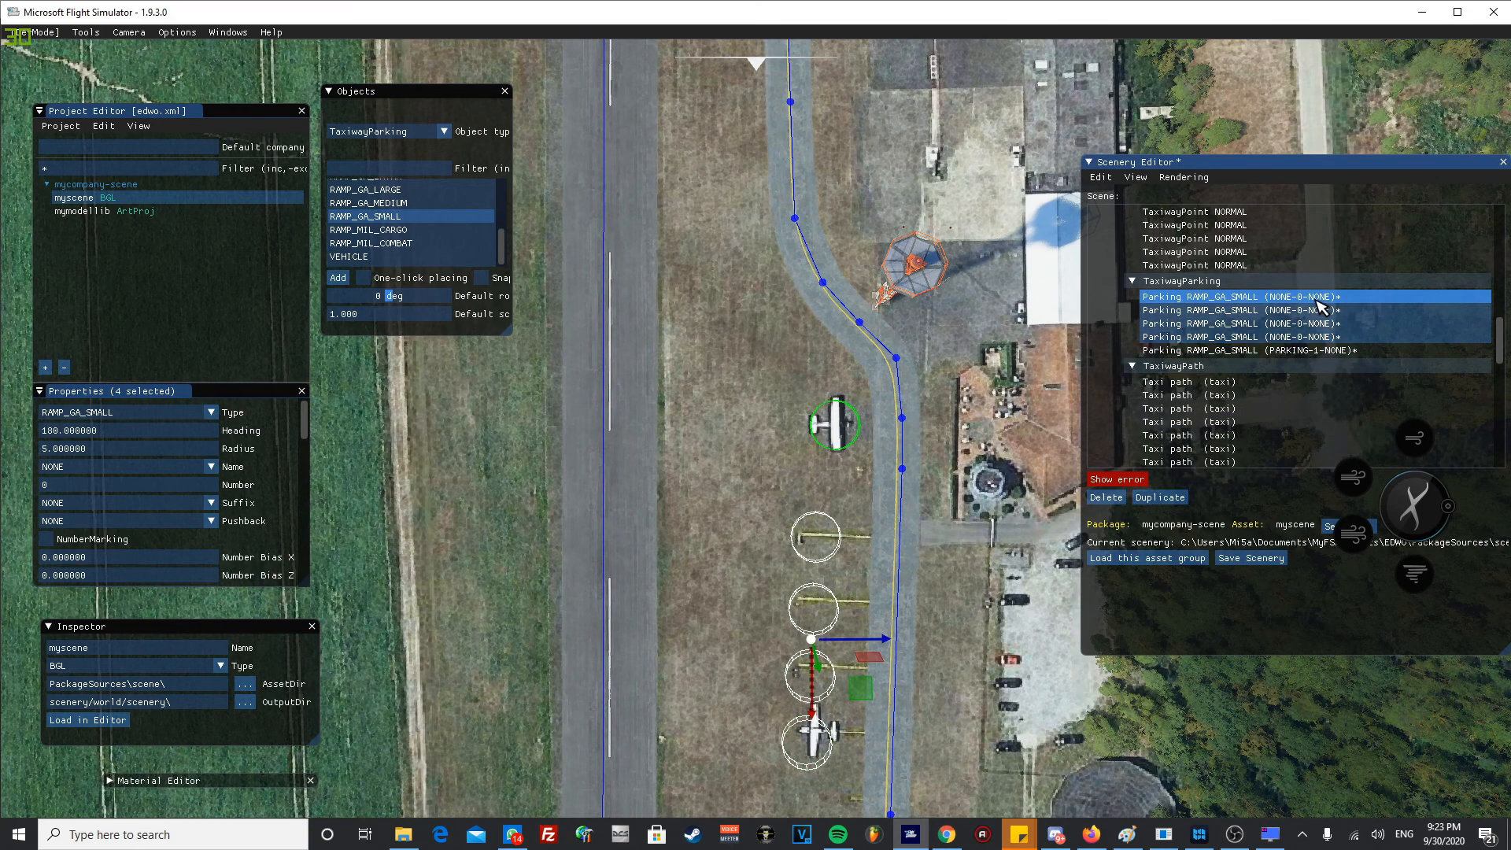
{"action": "right_click", "coordinate": [1318, 301]}
{"action": "left_click", "coordinate": [1337, 385]}
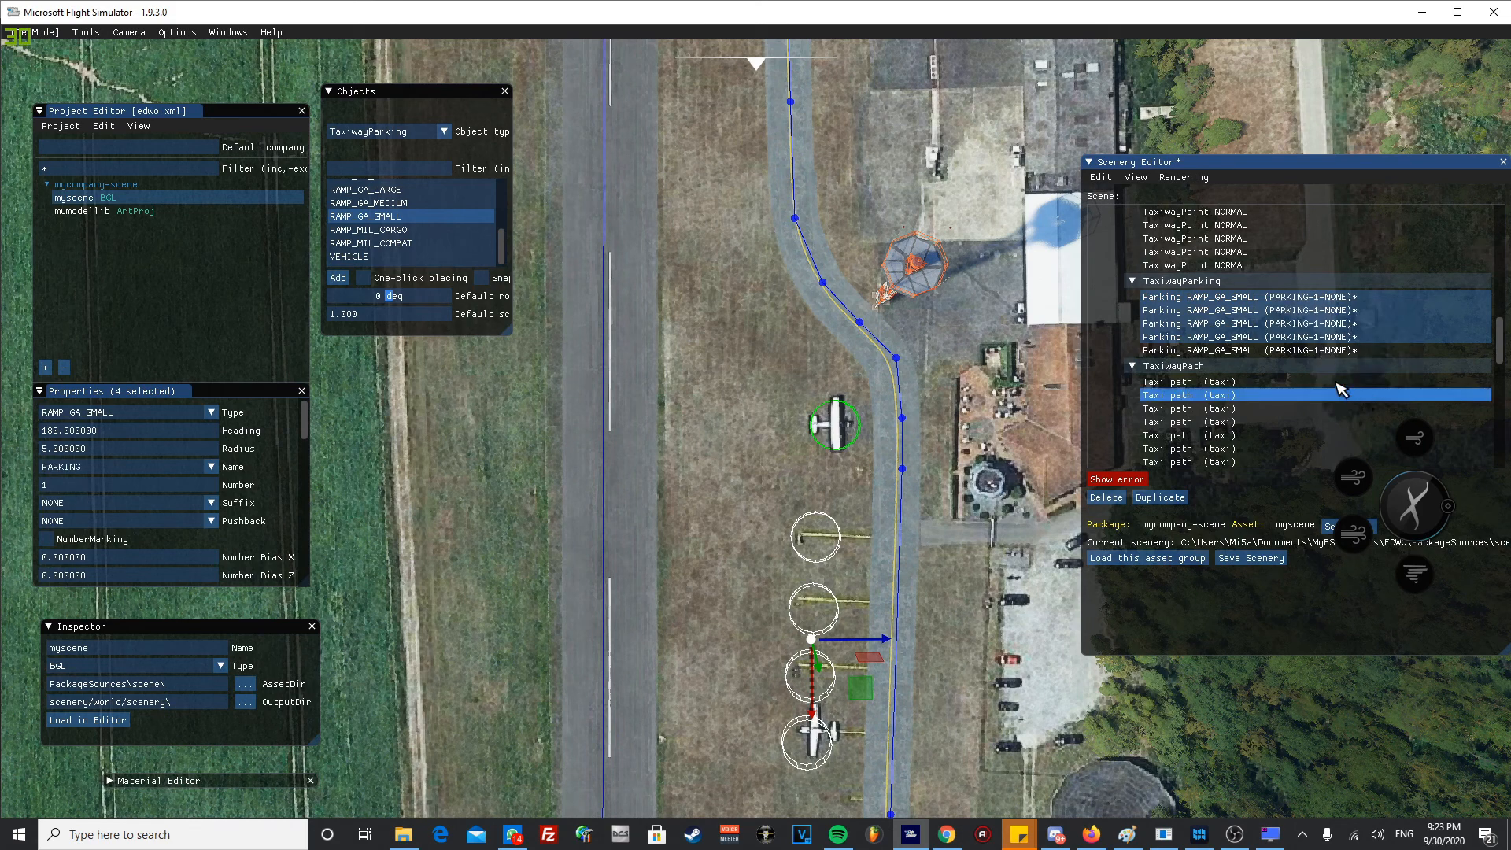
- Set the number of the second parking spot from the top to 2 and clear the selection
{"action": "left_click", "coordinate": [1330, 337]}
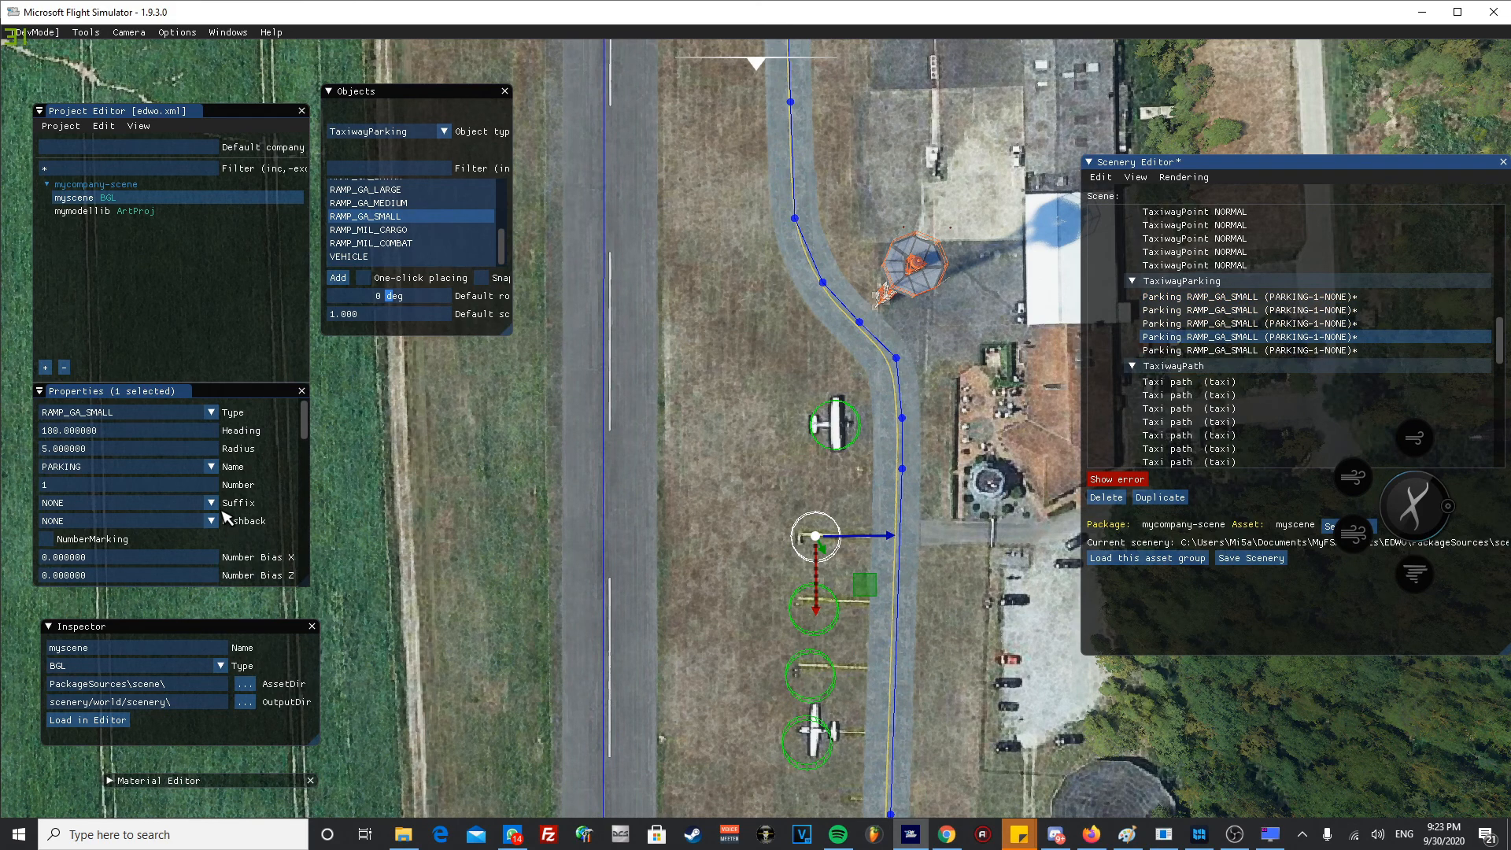
{"action": "left_click", "coordinate": [775, 516]}
{"action": "left_click", "coordinate": [802, 531]}
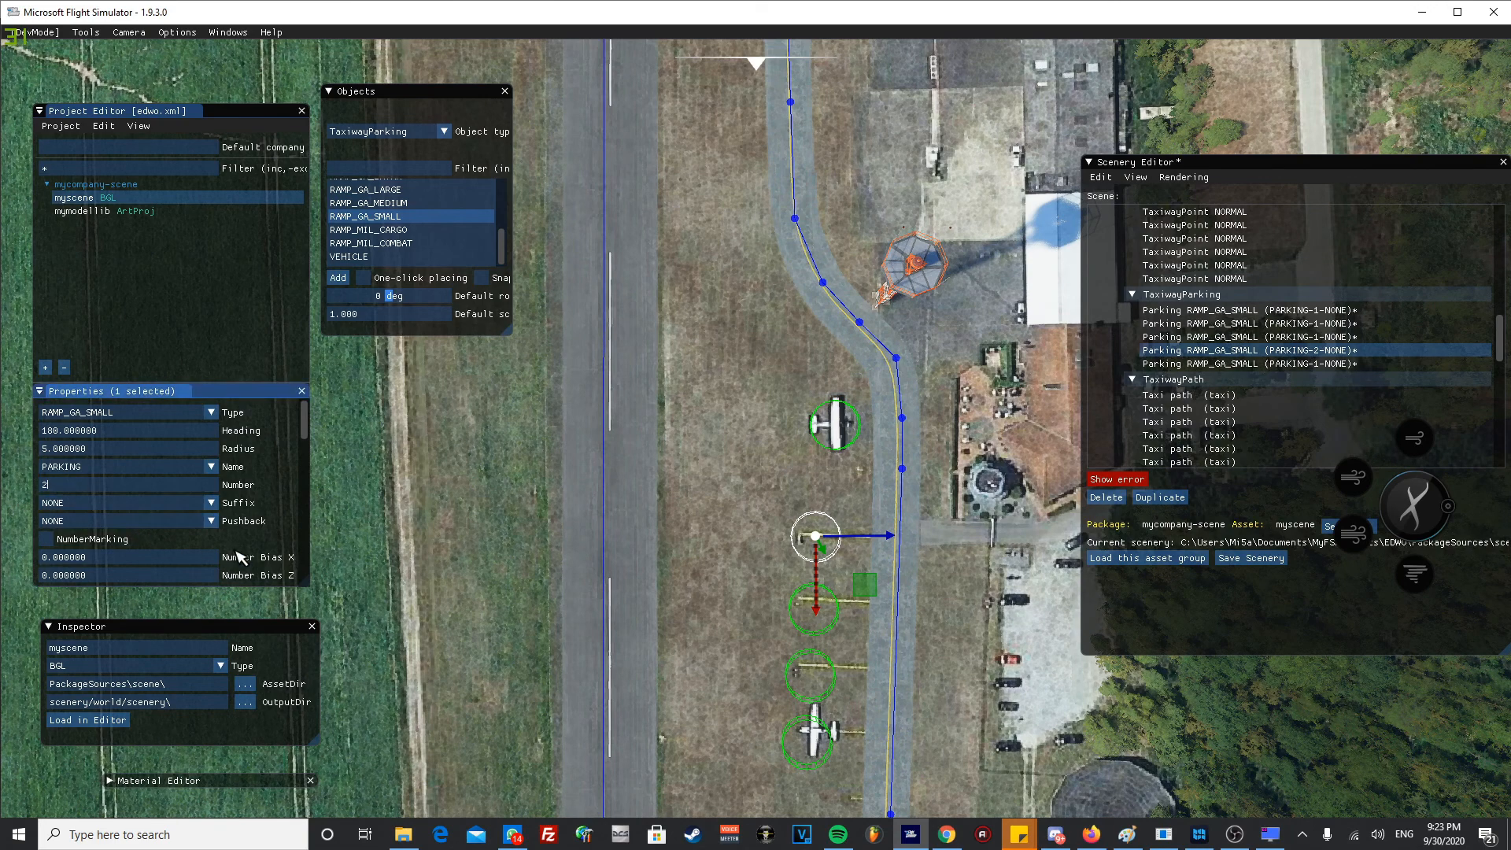
{"action": "left_click", "coordinate": [794, 608]}
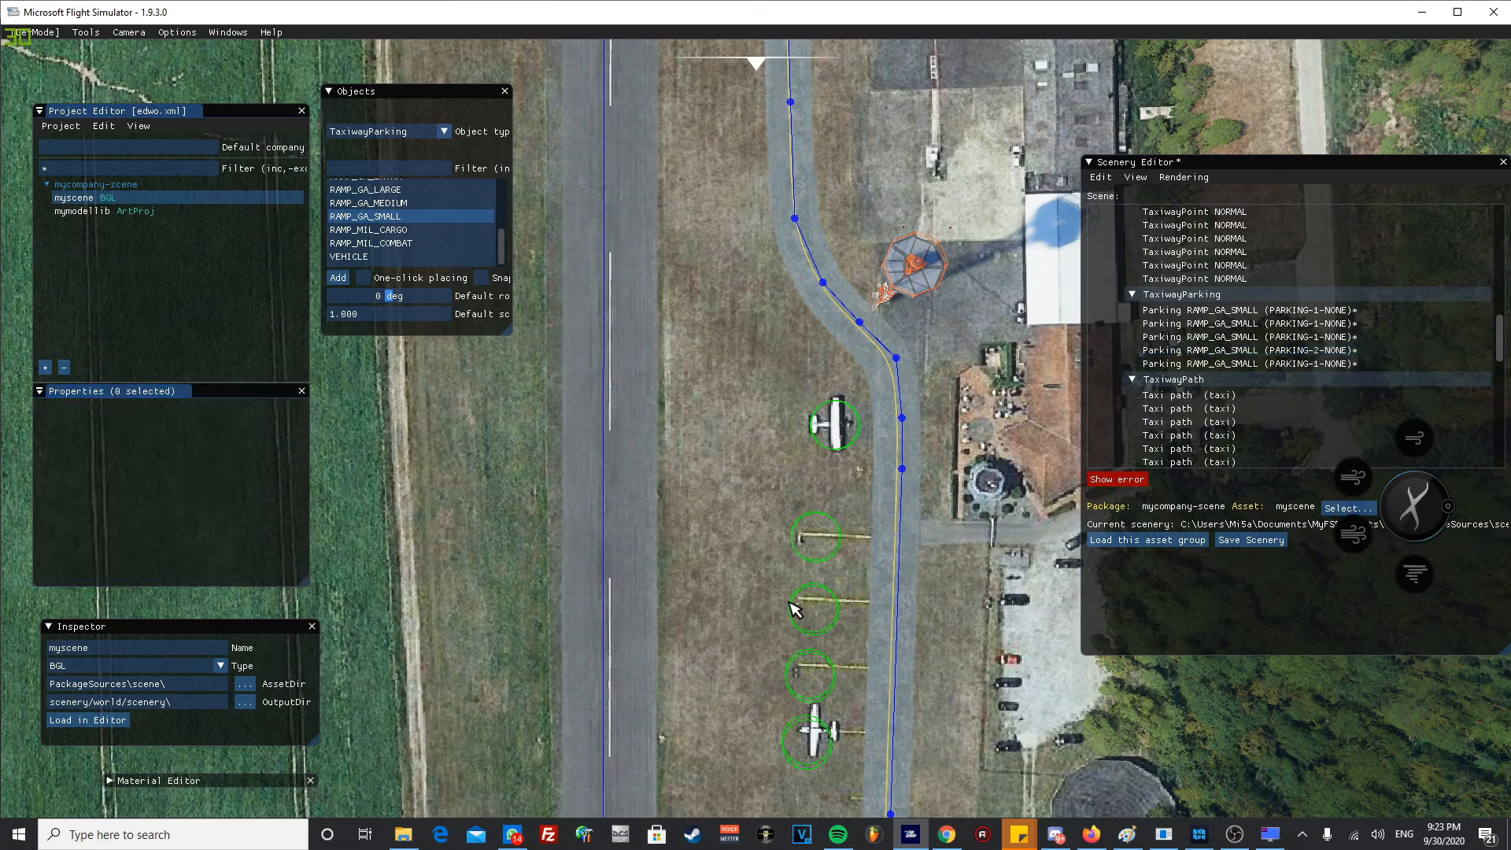
- Set the number of the third parking spot from the top to 3 and clear the selection
{"action": "left_click", "coordinate": [796, 610]}
{"action": "left_click", "coordinate": [84, 486]}
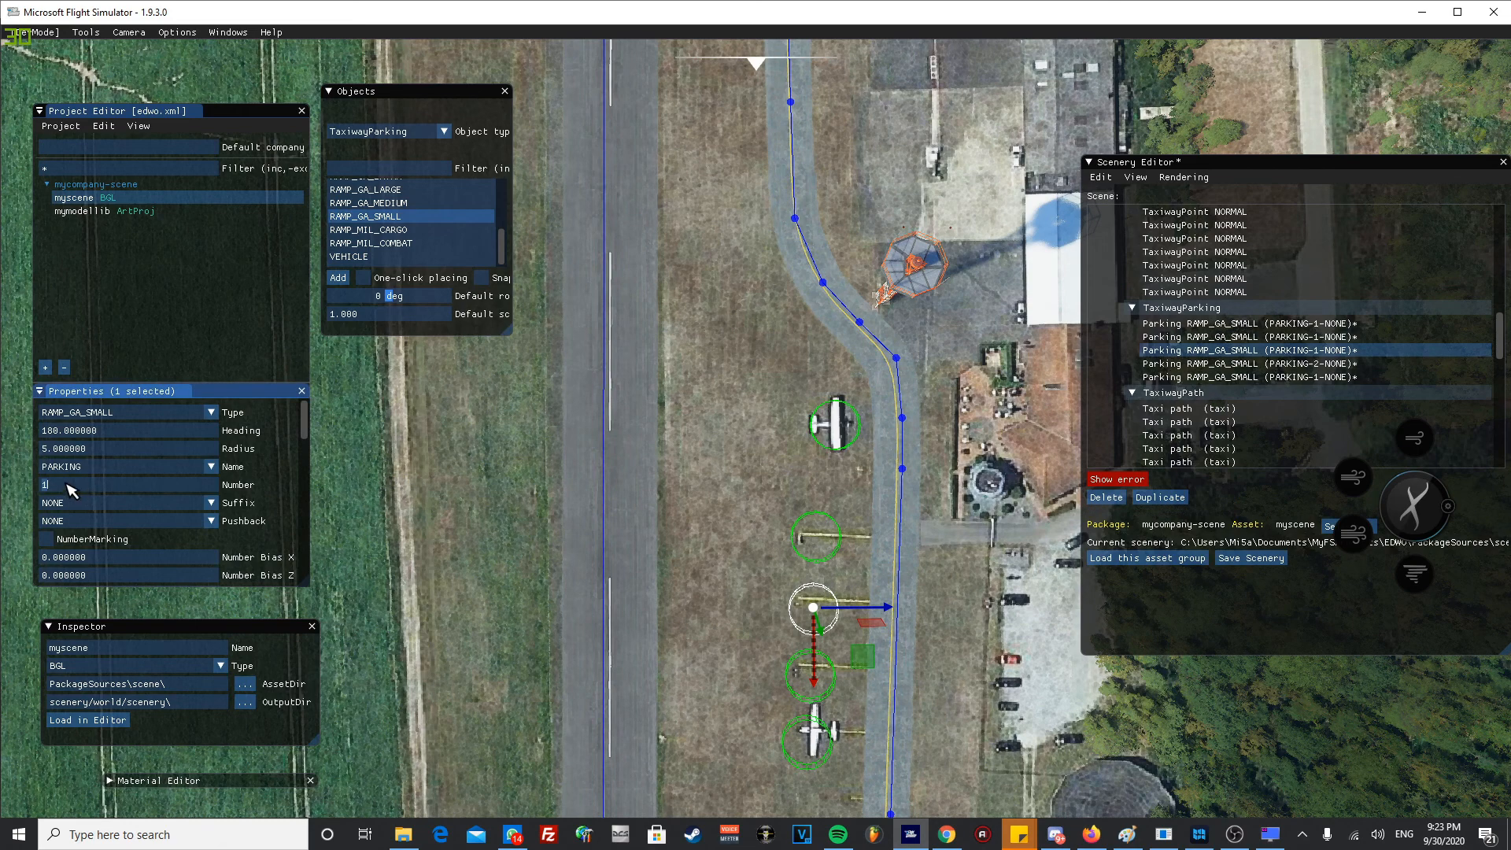
{"action": "type", "text": "3"}
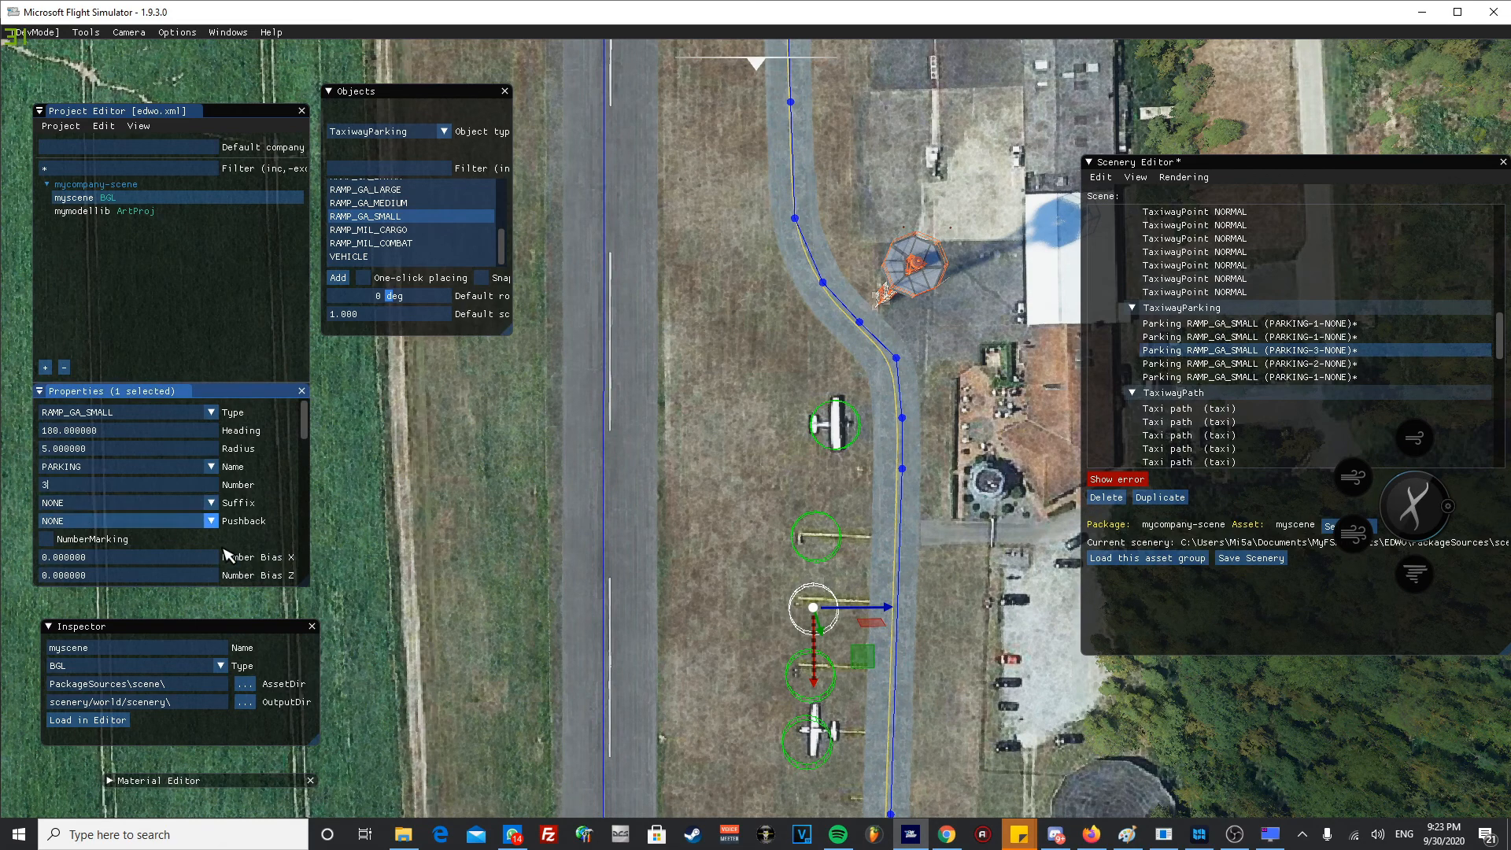
{"action": "left_click", "coordinate": [737, 639]}
- Set the number of the fourth parking spot from the top to 4 and clear the selection
{"action": "left_click", "coordinate": [793, 671]}
{"action": "left_click", "coordinate": [82, 487]}
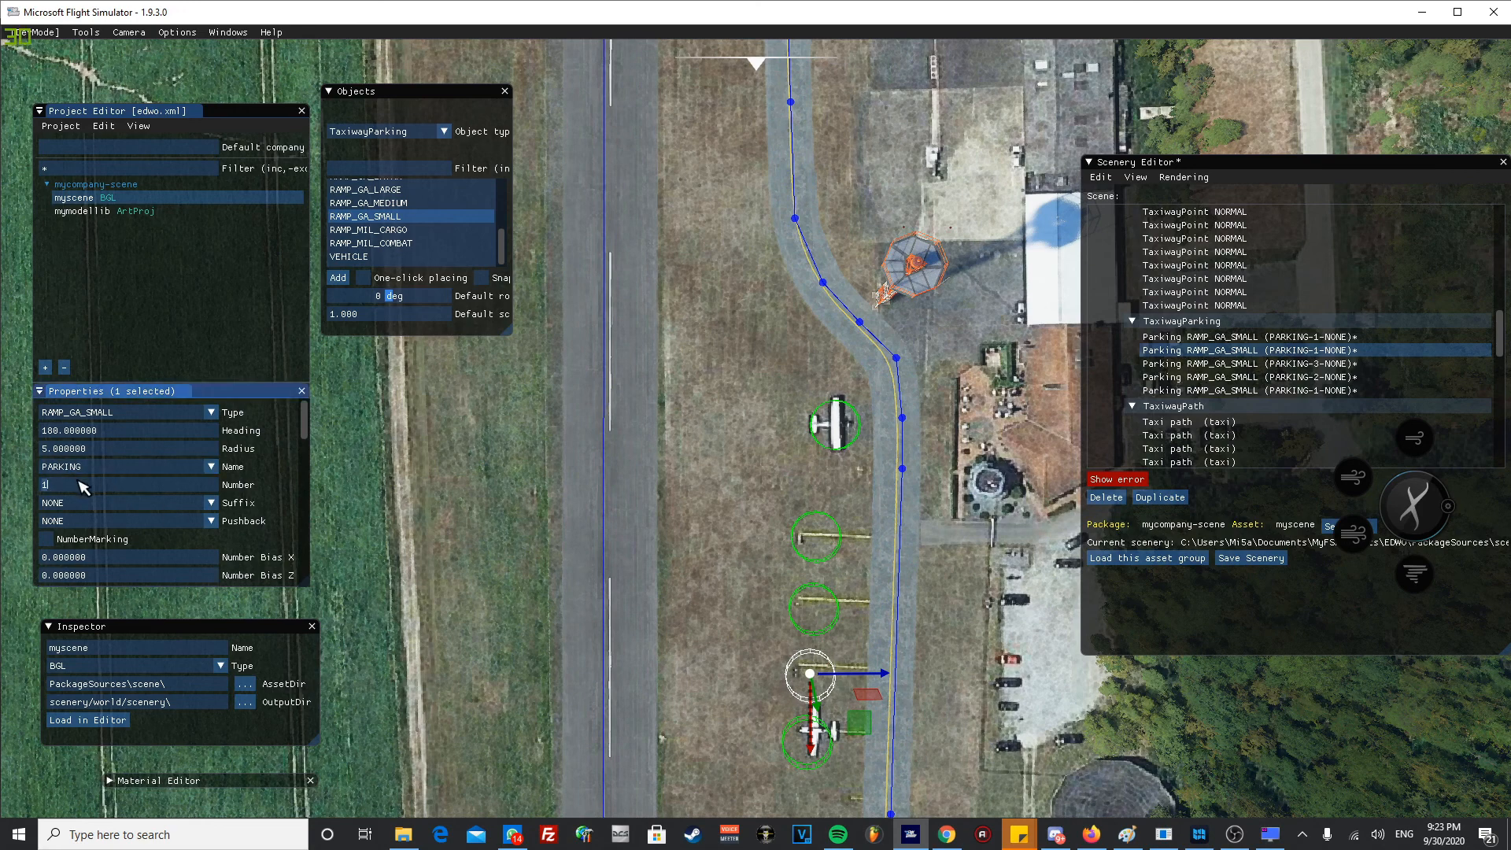
{"action": "type", "text": "4"}
{"action": "key", "text": "BackSpace"}
{"action": "key", "text": "BackSpace"}
{"action": "type", "text": "4"}
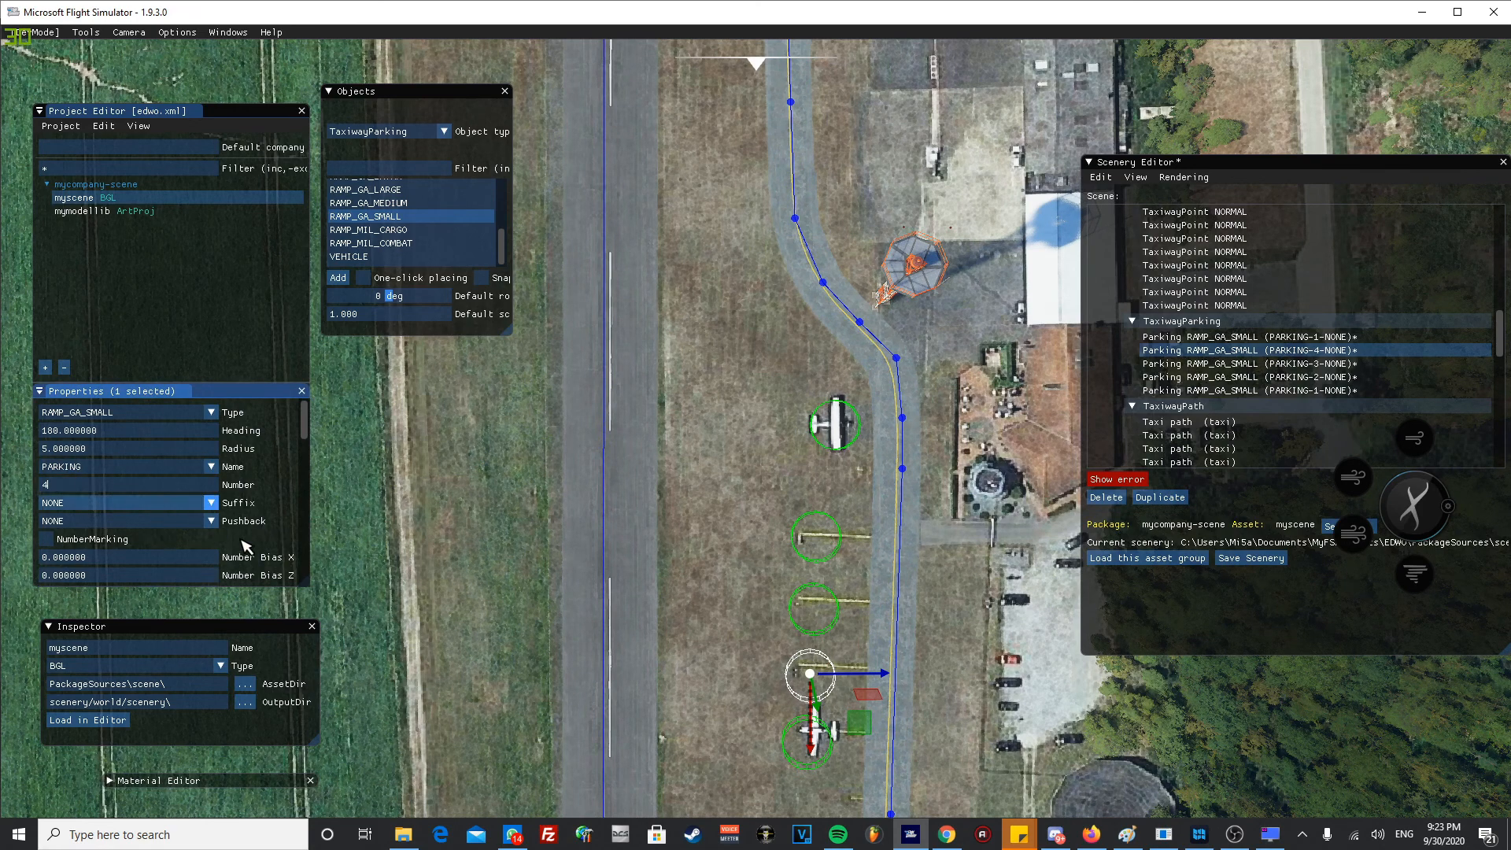
{"action": "left_click", "coordinate": [731, 639]}
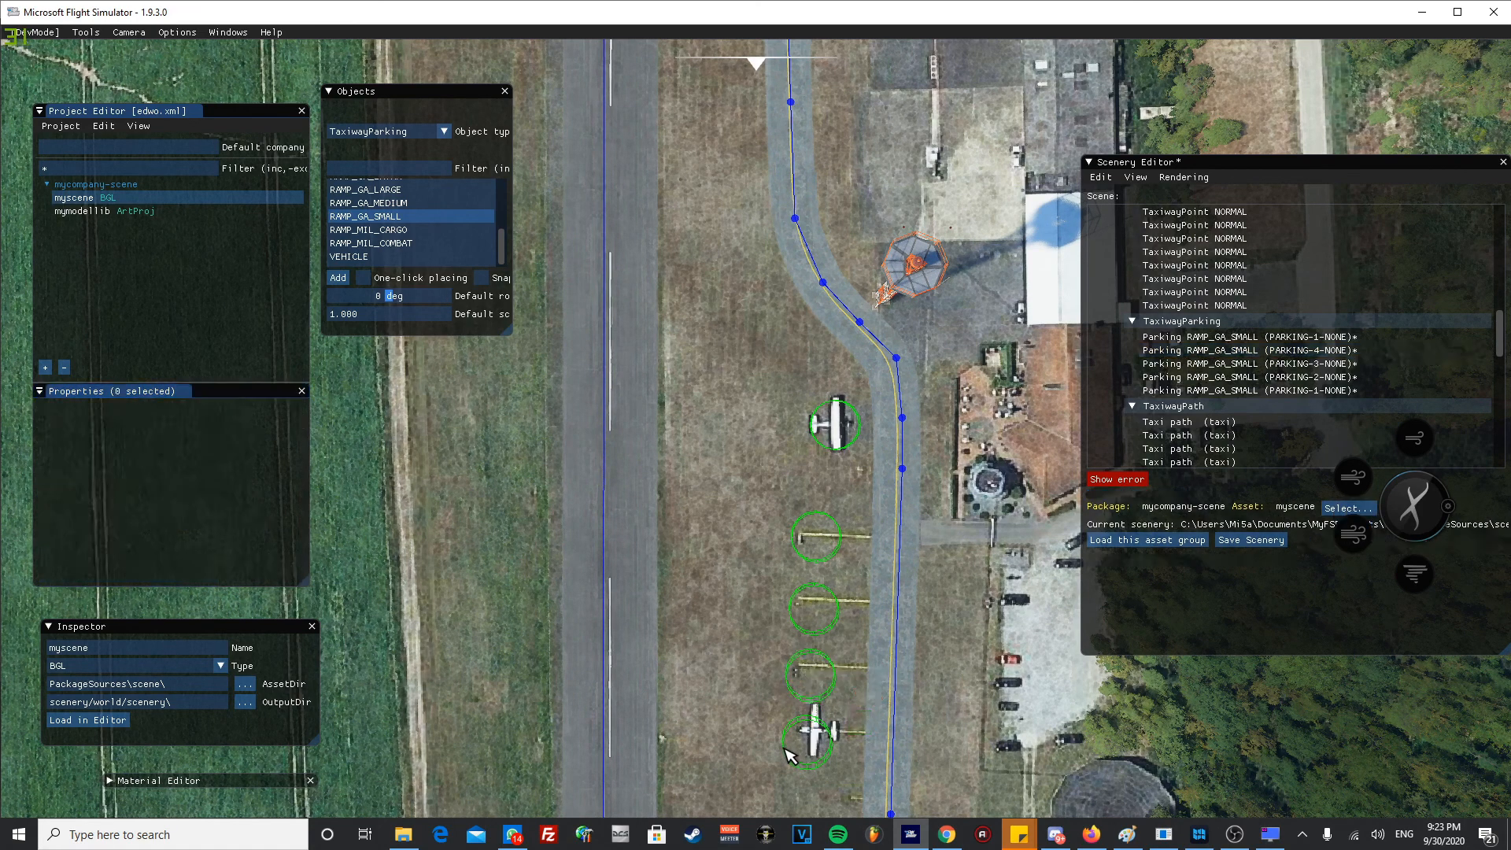
- Set the number of the lowest parking spot to 5, clear the selection and save the scenery
{"action": "left_click", "coordinate": [788, 748]}
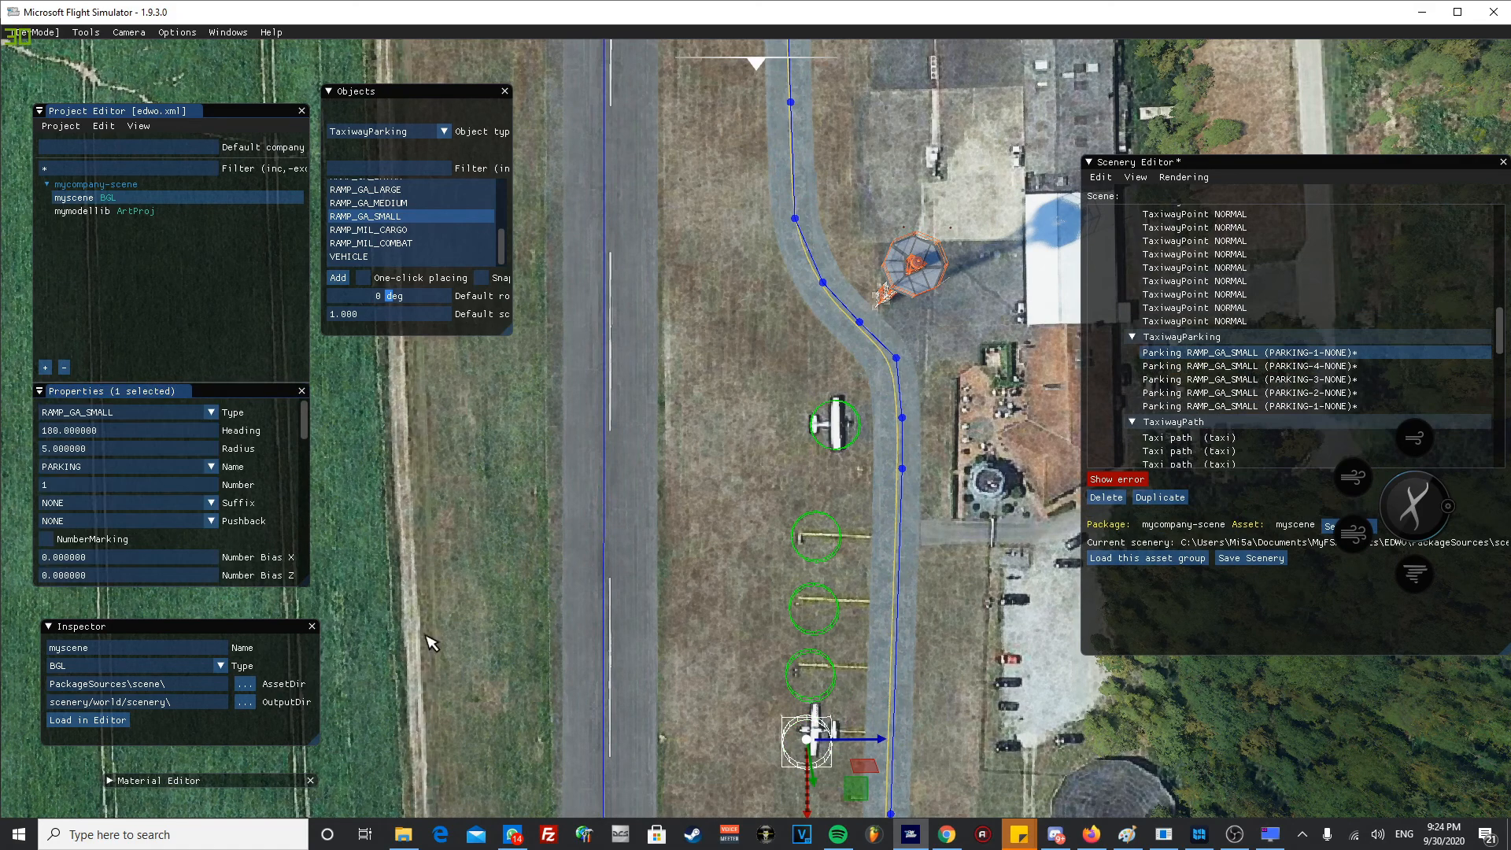
{"action": "left_click", "coordinate": [119, 486]}
{"action": "left_click_drag", "start_coordinate": [117, 486], "coordinate": [4, 475]}
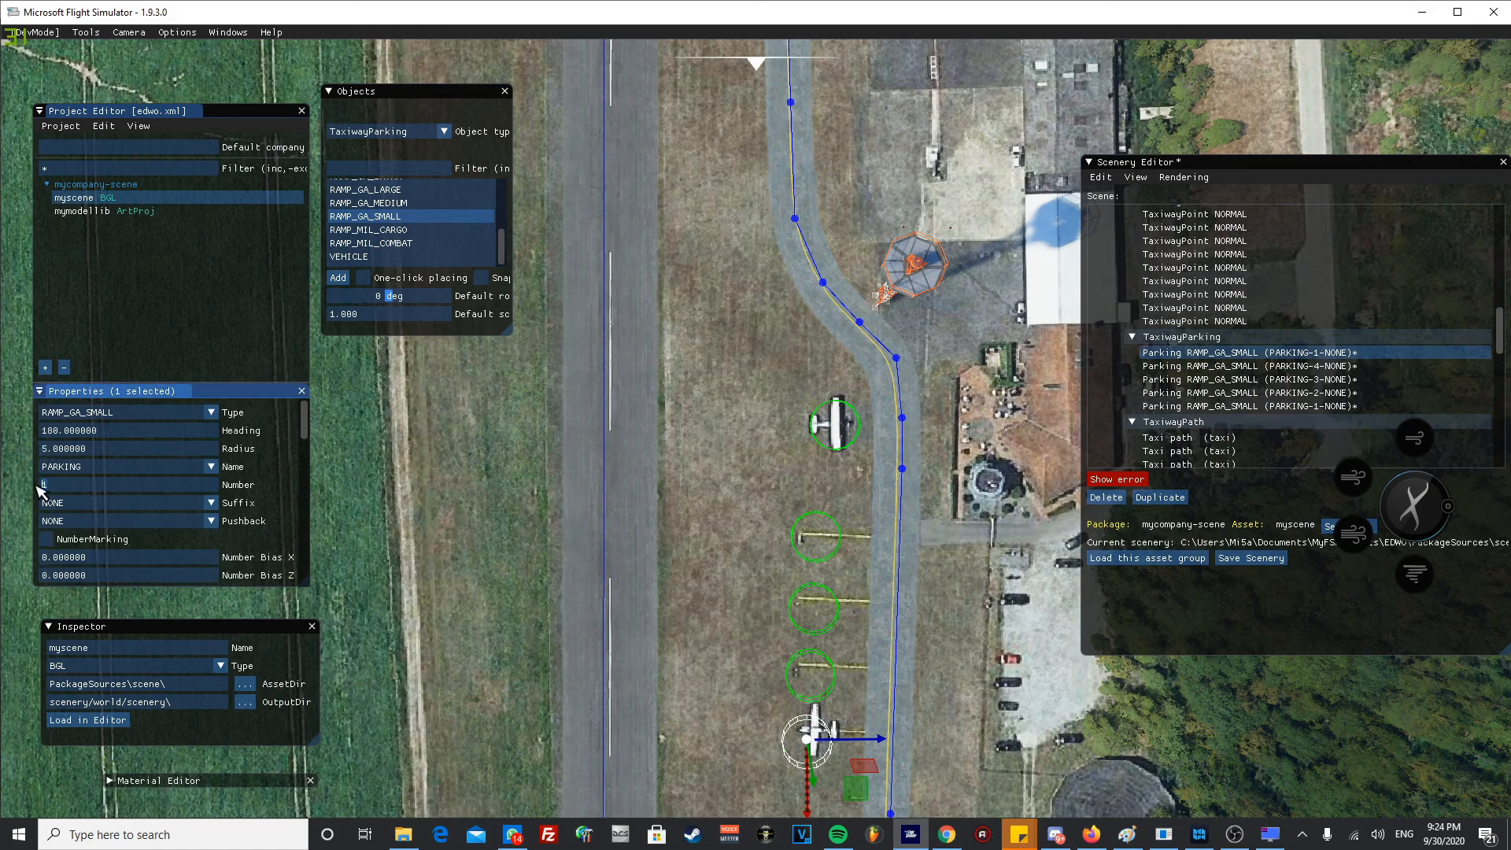
{"action": "type", "text": "5"}
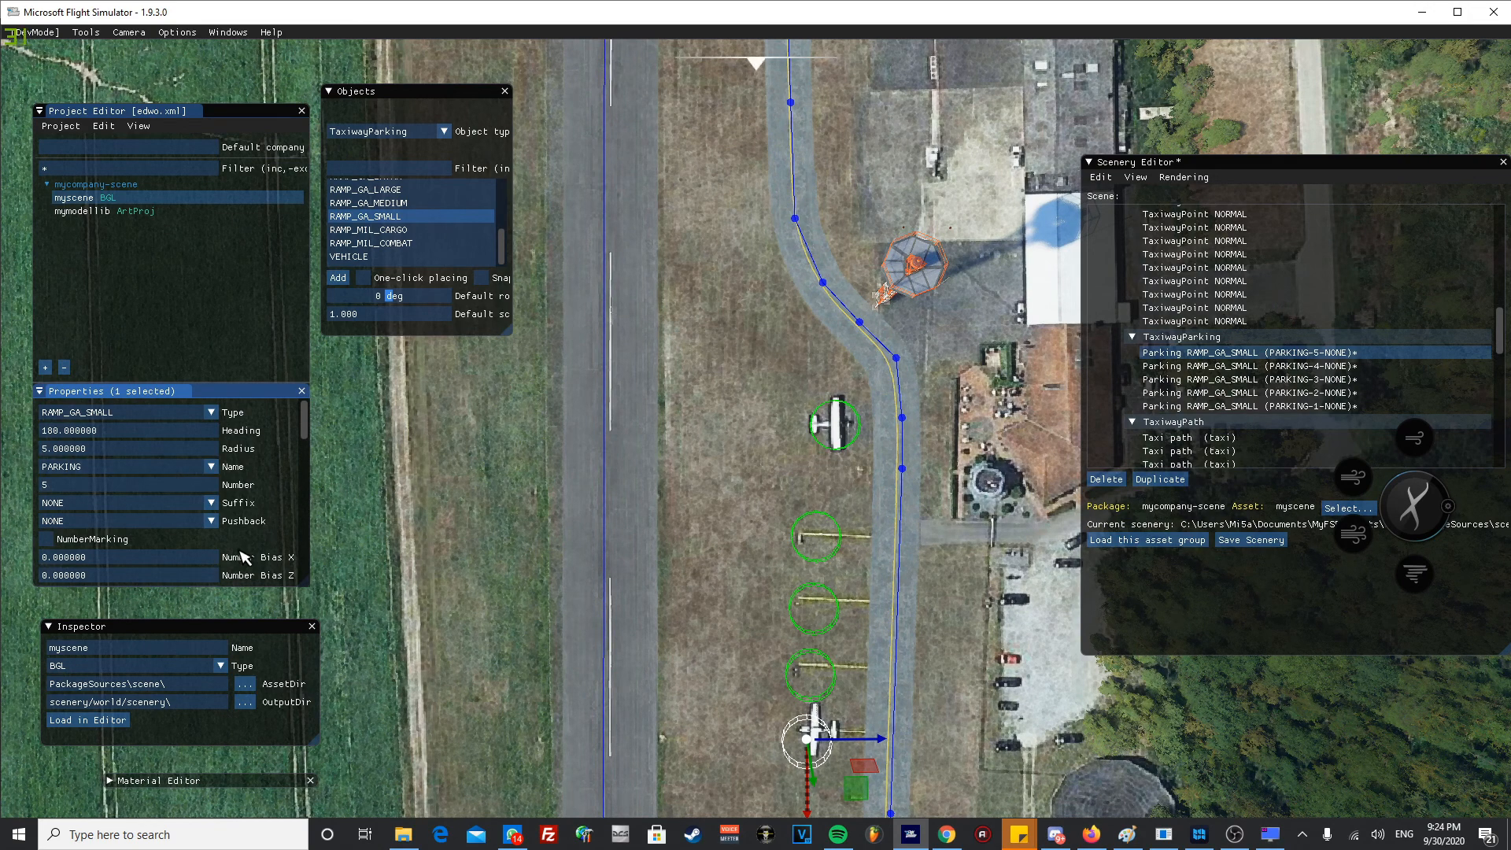
{"action": "left_click", "coordinate": [740, 501]}
{"action": "scroll", "coordinate": [1323, 369], "scroll_direction": "down", "scroll_amount": 5}
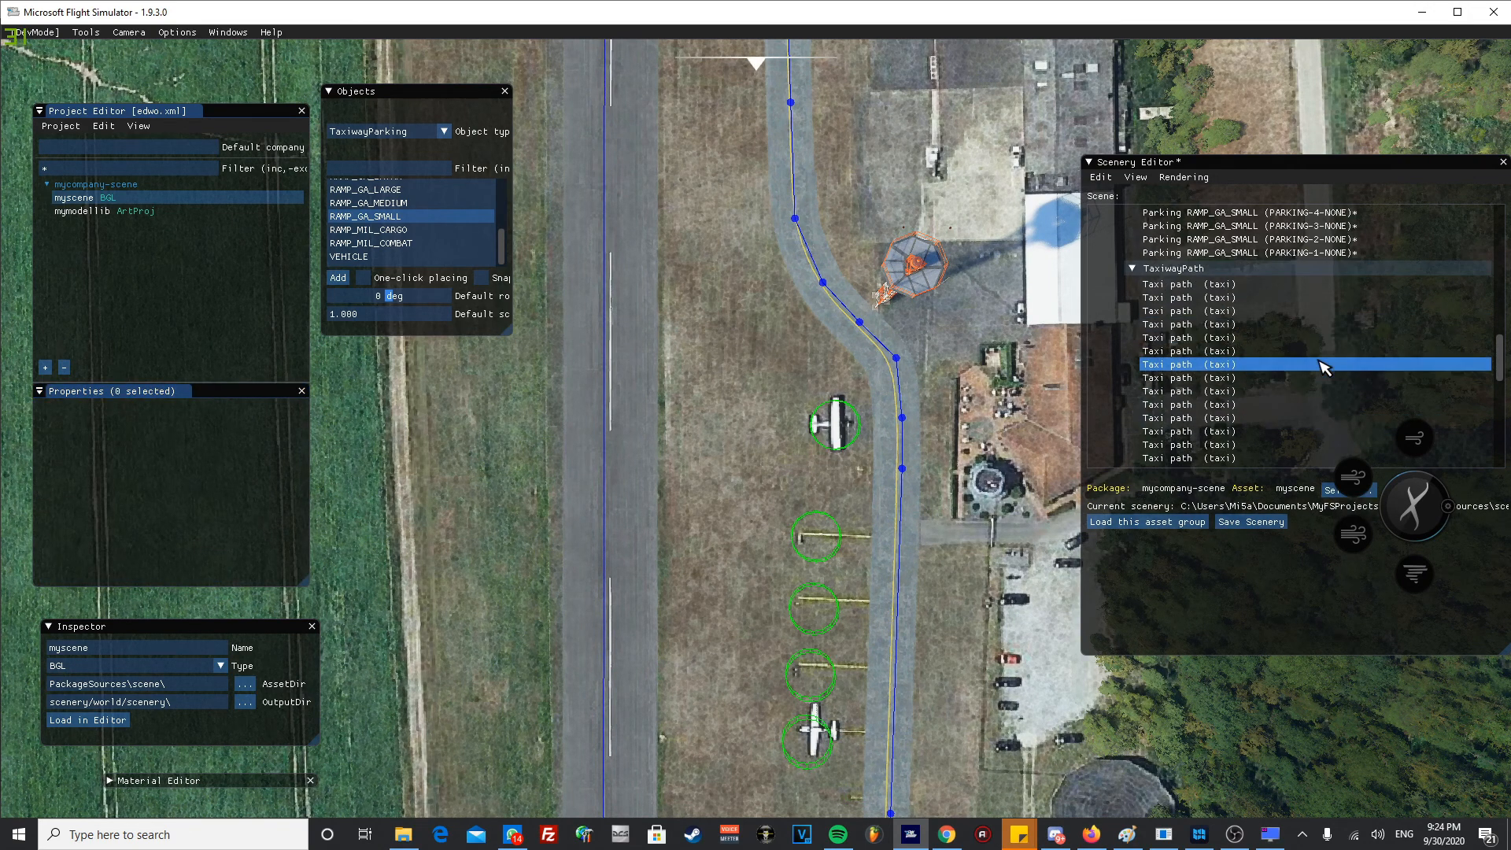
{"action": "left_click", "coordinate": [1233, 523]}
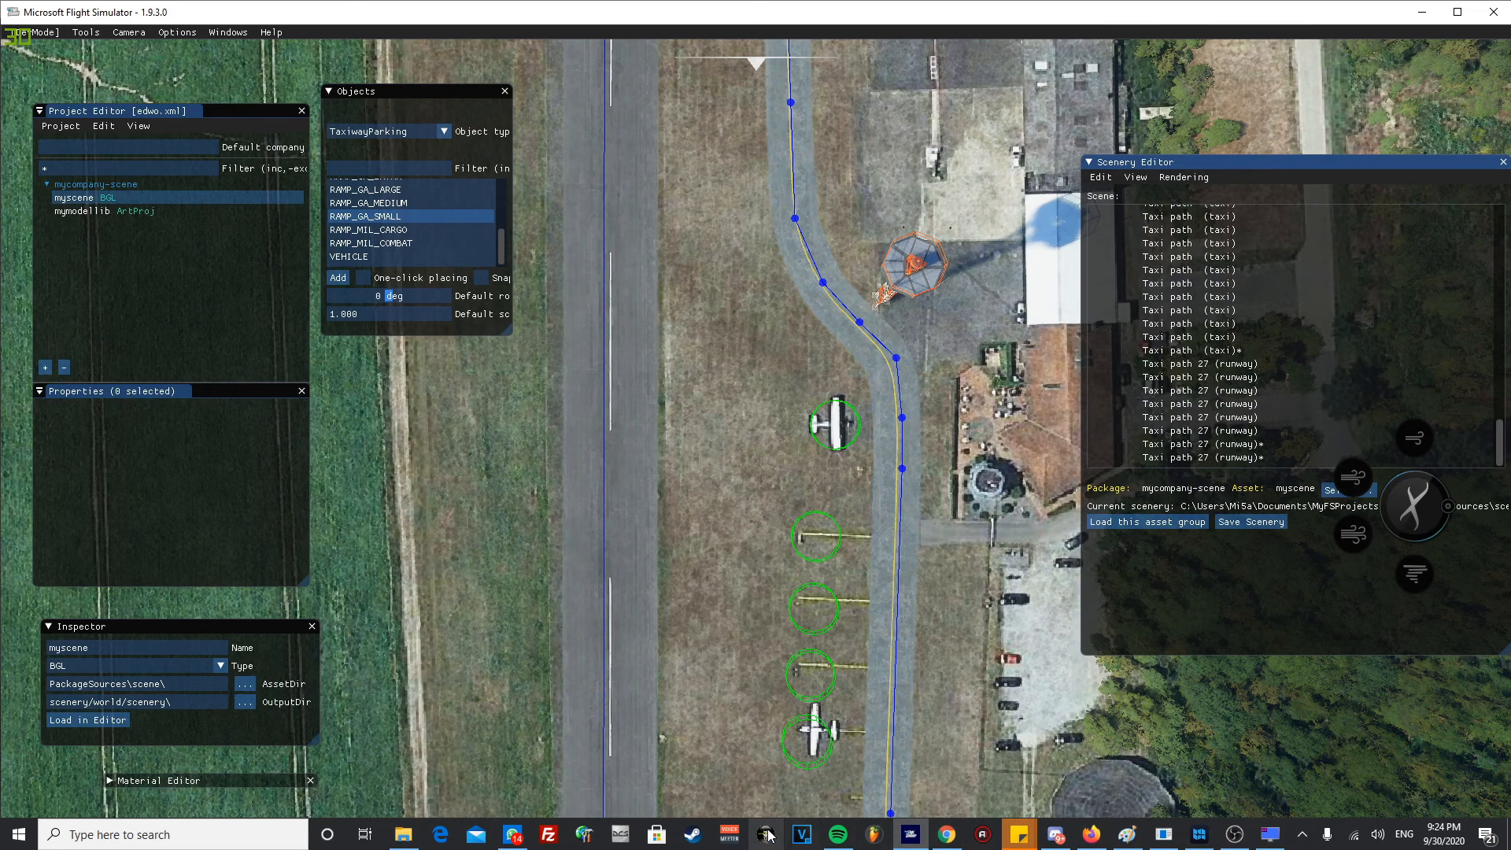
- Examine the paved aprons and round pads beside the taxiway near the runway 27 threshold
{"action": "scroll", "coordinate": [731, 520], "scroll_direction": "down", "scroll_amount": 5}
{"action": "middle_click_drag", "start_coordinate": [731, 617], "coordinate": [738, 370]}
{"action": "middle_click_drag", "start_coordinate": [905, 530], "coordinate": [663, 464]}
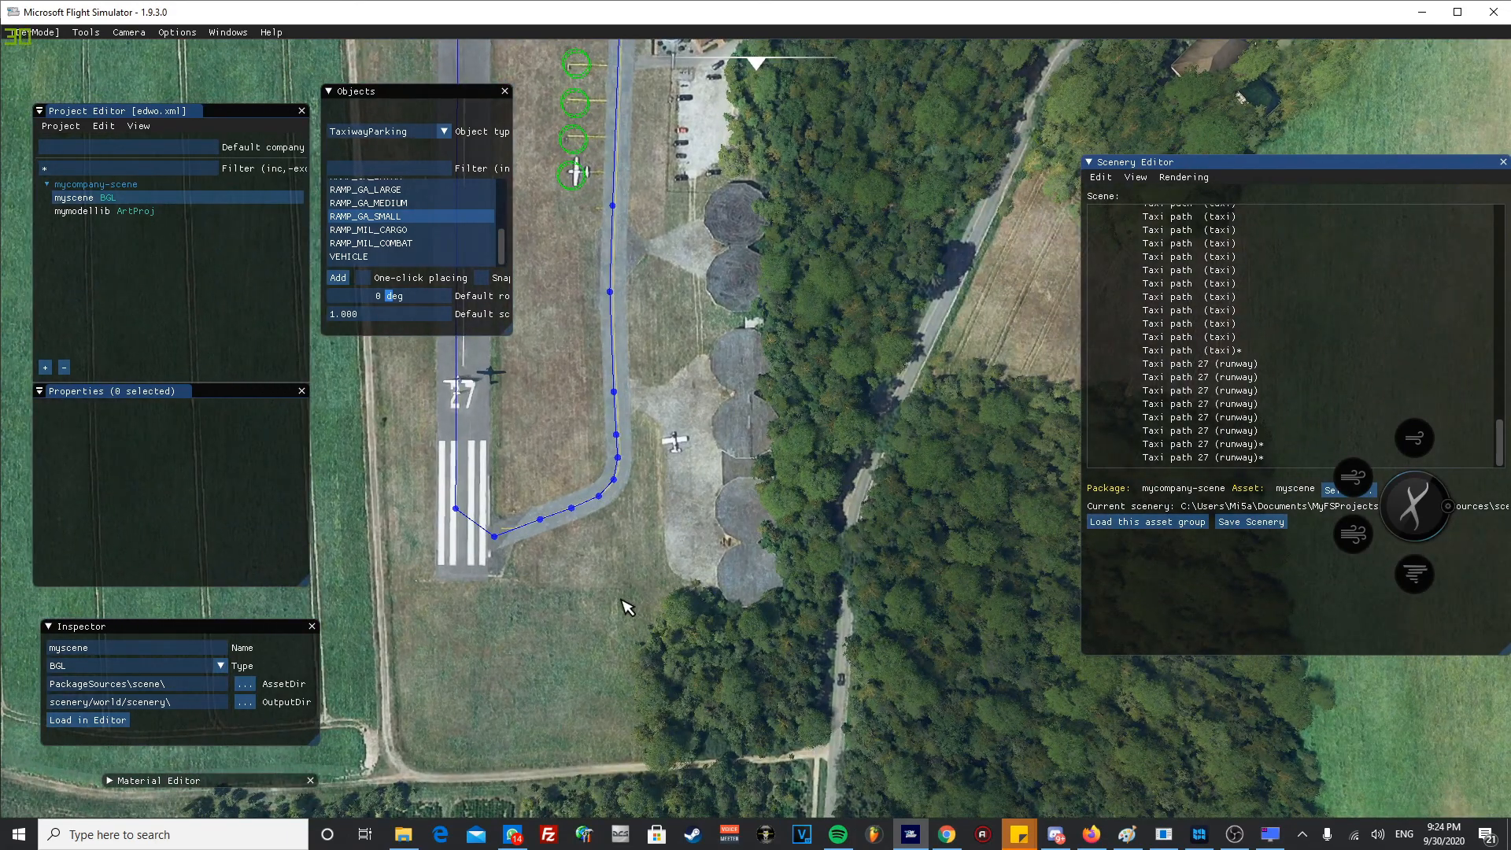
{"action": "scroll", "coordinate": [636, 549], "scroll_direction": "up", "scroll_amount": 3}
{"action": "middle_click_drag", "start_coordinate": [648, 551], "coordinate": [612, 506]}
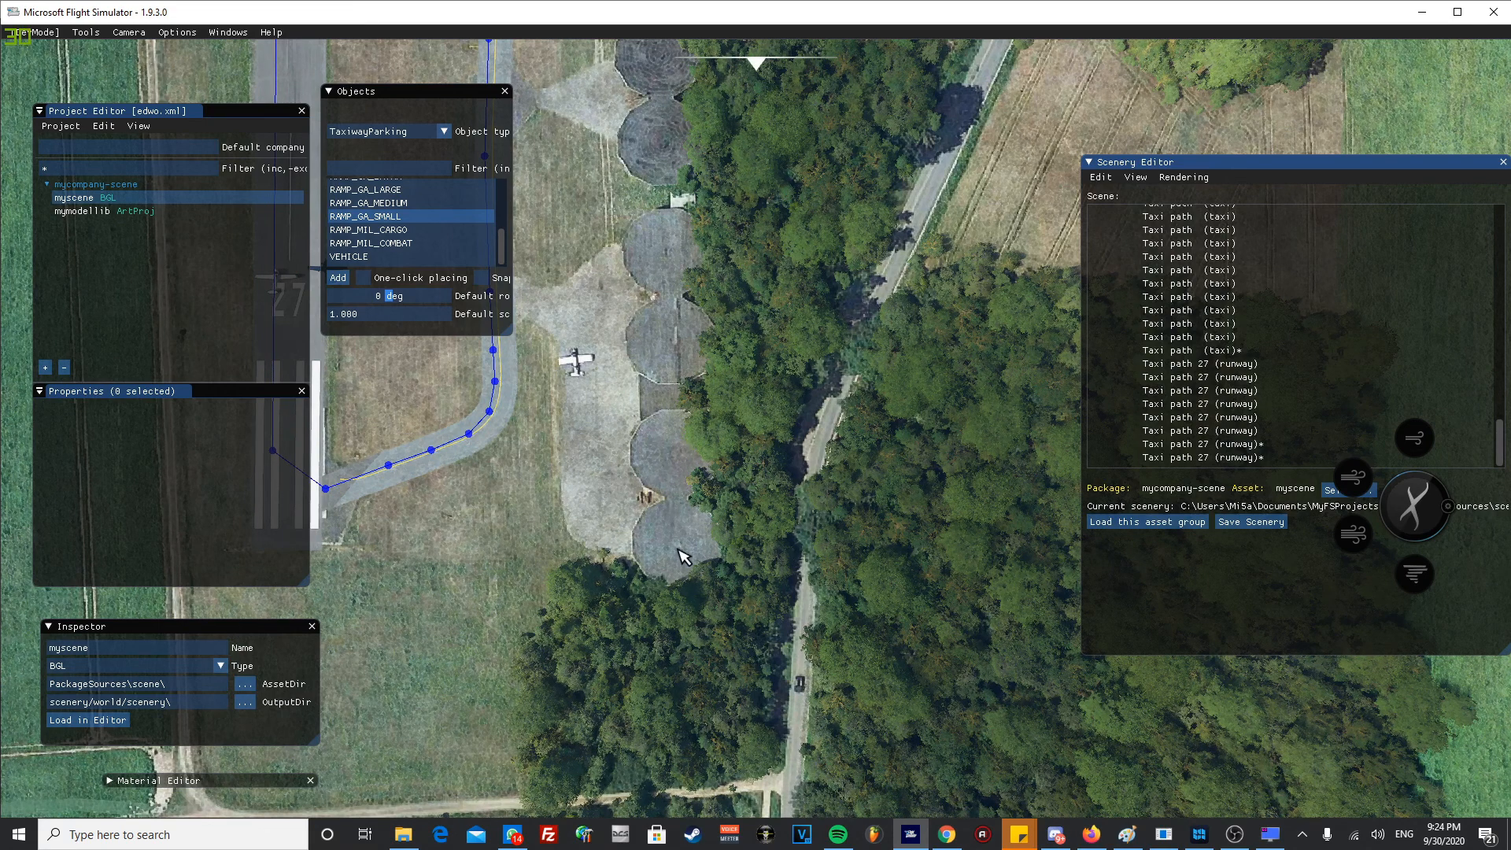
{"action": "key", "text": "r"}
{"action": "key", "text": "f"}
{"action": "key", "text": "w"}
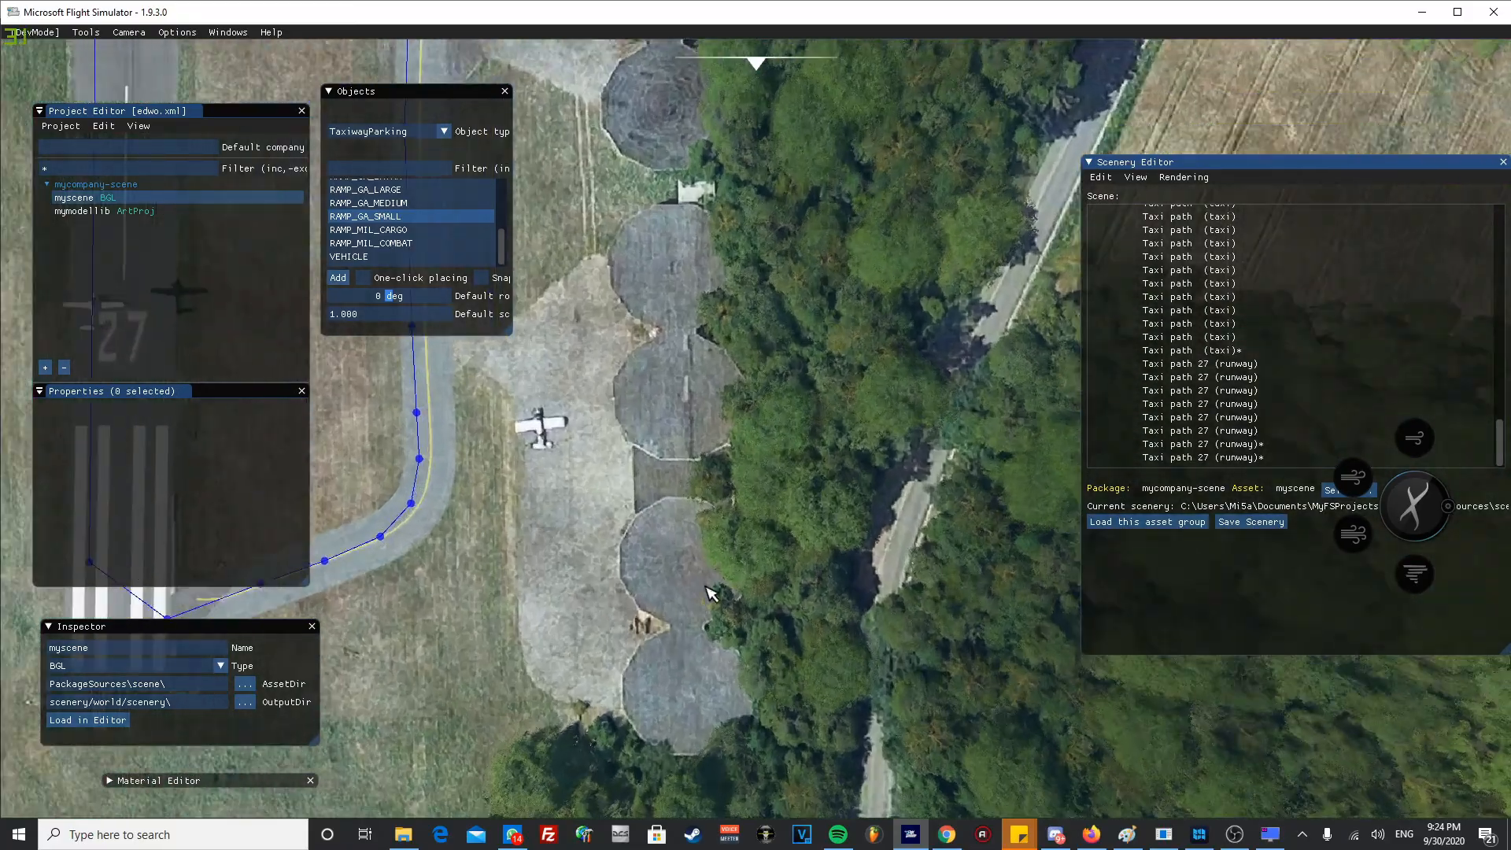
{"action": "middle_click_drag", "start_coordinate": [720, 614], "coordinate": [774, 529]}
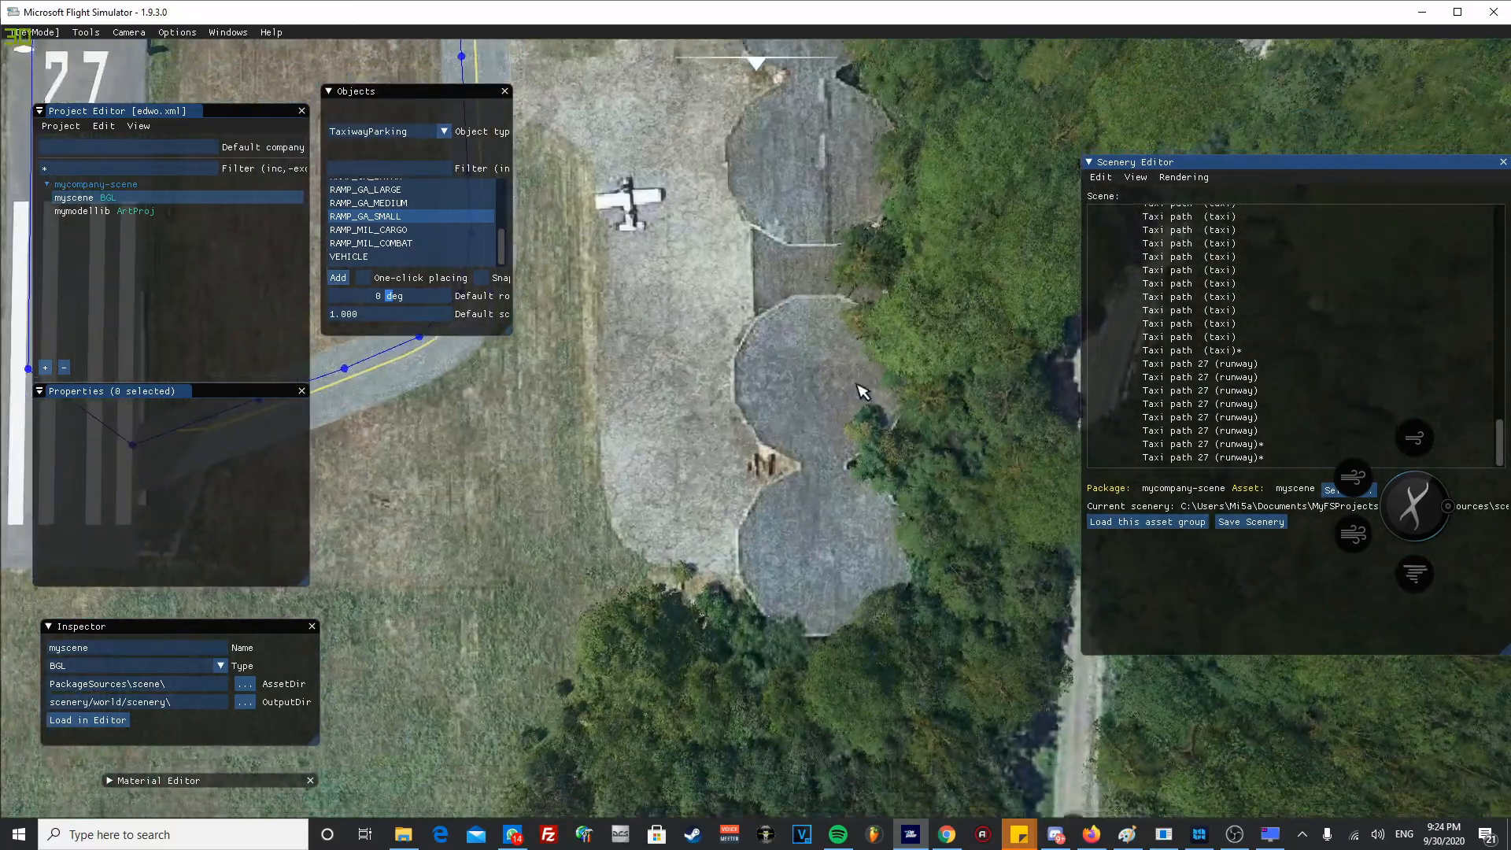
{"action": "scroll", "coordinate": [863, 392], "scroll_direction": "down", "scroll_amount": 2}
{"action": "middle_click_drag", "start_coordinate": [823, 465], "coordinate": [789, 551]}
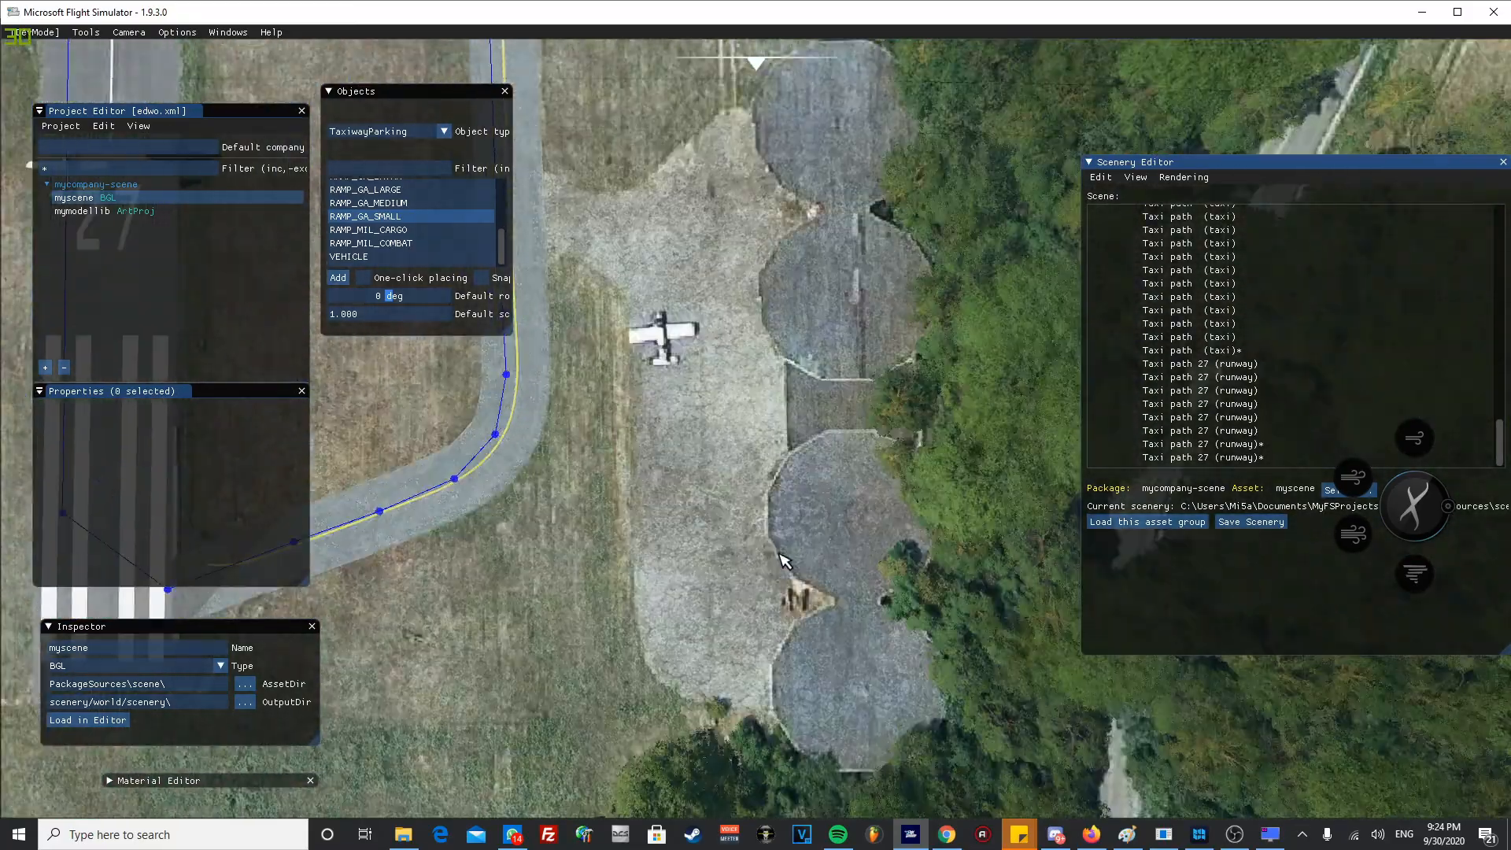
{"action": "middle_click_drag", "start_coordinate": [775, 417], "coordinate": [763, 516]}
{"action": "scroll", "coordinate": [779, 425], "scroll_direction": "down", "scroll_amount": 2}
{"action": "middle_click_drag", "start_coordinate": [783, 400], "coordinate": [762, 798]}
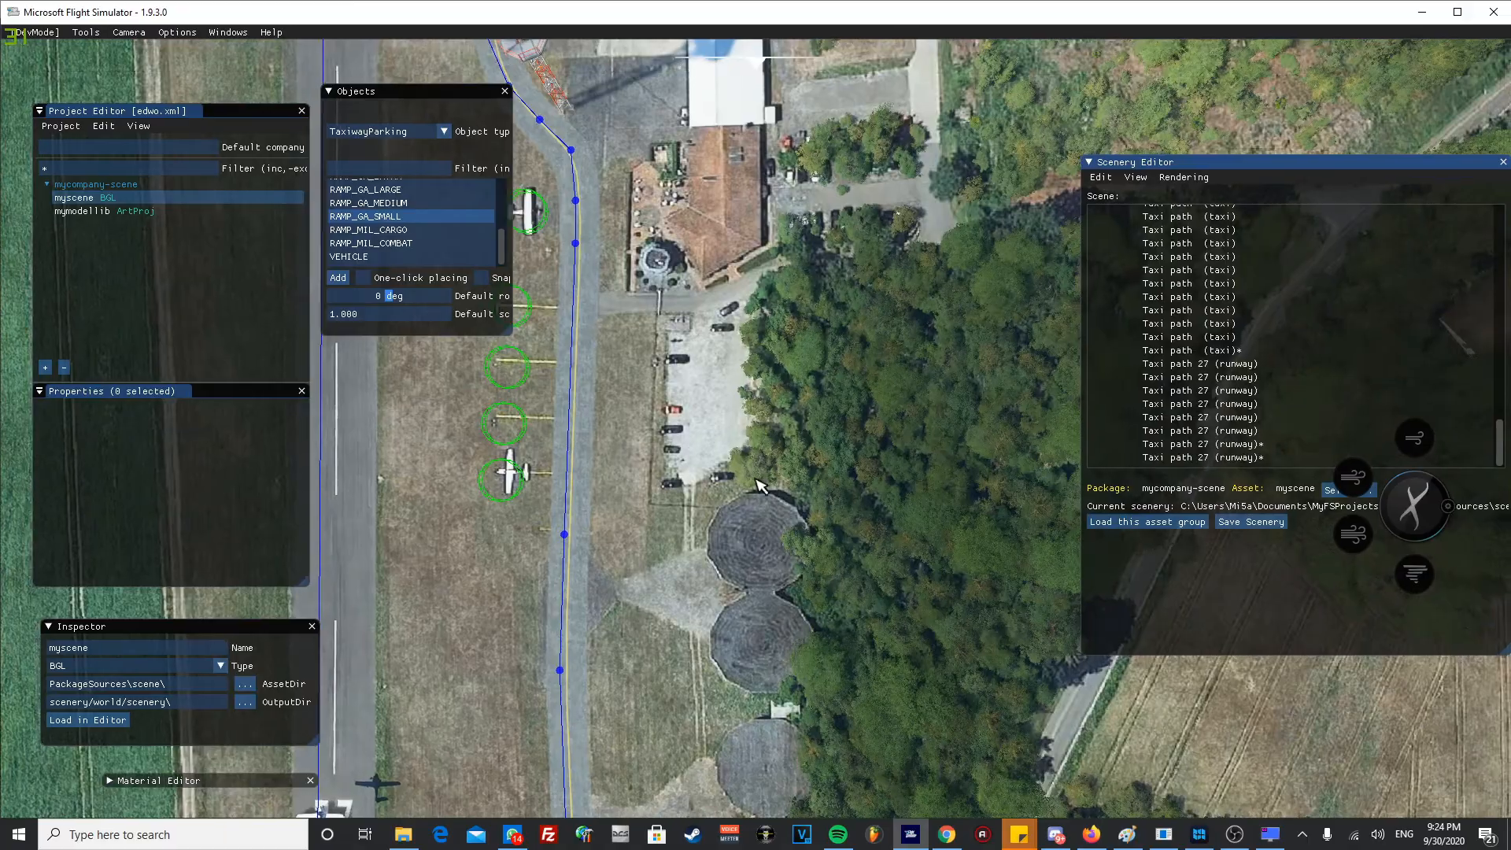
- Survey the wider airport grounds, including the large blue-roofed building in the forest beyond the hangars
{"action": "middle_click_drag", "start_coordinate": [750, 276], "coordinate": [686, 763]}
{"action": "scroll", "coordinate": [691, 530], "scroll_direction": "down", "scroll_amount": 2}
{"action": "scroll", "coordinate": [691, 530], "scroll_direction": "down", "scroll_amount": 2}
{"action": "middle_click_drag", "start_coordinate": [692, 530], "coordinate": [694, 641]}
{"action": "middle_click_drag", "start_coordinate": [694, 472], "coordinate": [665, 424]}
{"action": "middle_click_drag", "start_coordinate": [639, 621], "coordinate": [759, 492]}
{"action": "middle_click_drag", "start_coordinate": [819, 598], "coordinate": [506, 428]}
{"action": "scroll", "coordinate": [836, 449], "scroll_direction": "up", "scroll_amount": 2}
{"action": "scroll", "coordinate": [579, 480], "scroll_direction": "down", "scroll_amount": 2}
{"action": "scroll", "coordinate": [579, 480], "scroll_direction": "down", "scroll_amount": 2}
{"action": "middle_click_drag", "start_coordinate": [614, 394], "coordinate": [533, 761]}
{"action": "scroll", "coordinate": [753, 282], "scroll_direction": "up", "scroll_amount": 2}
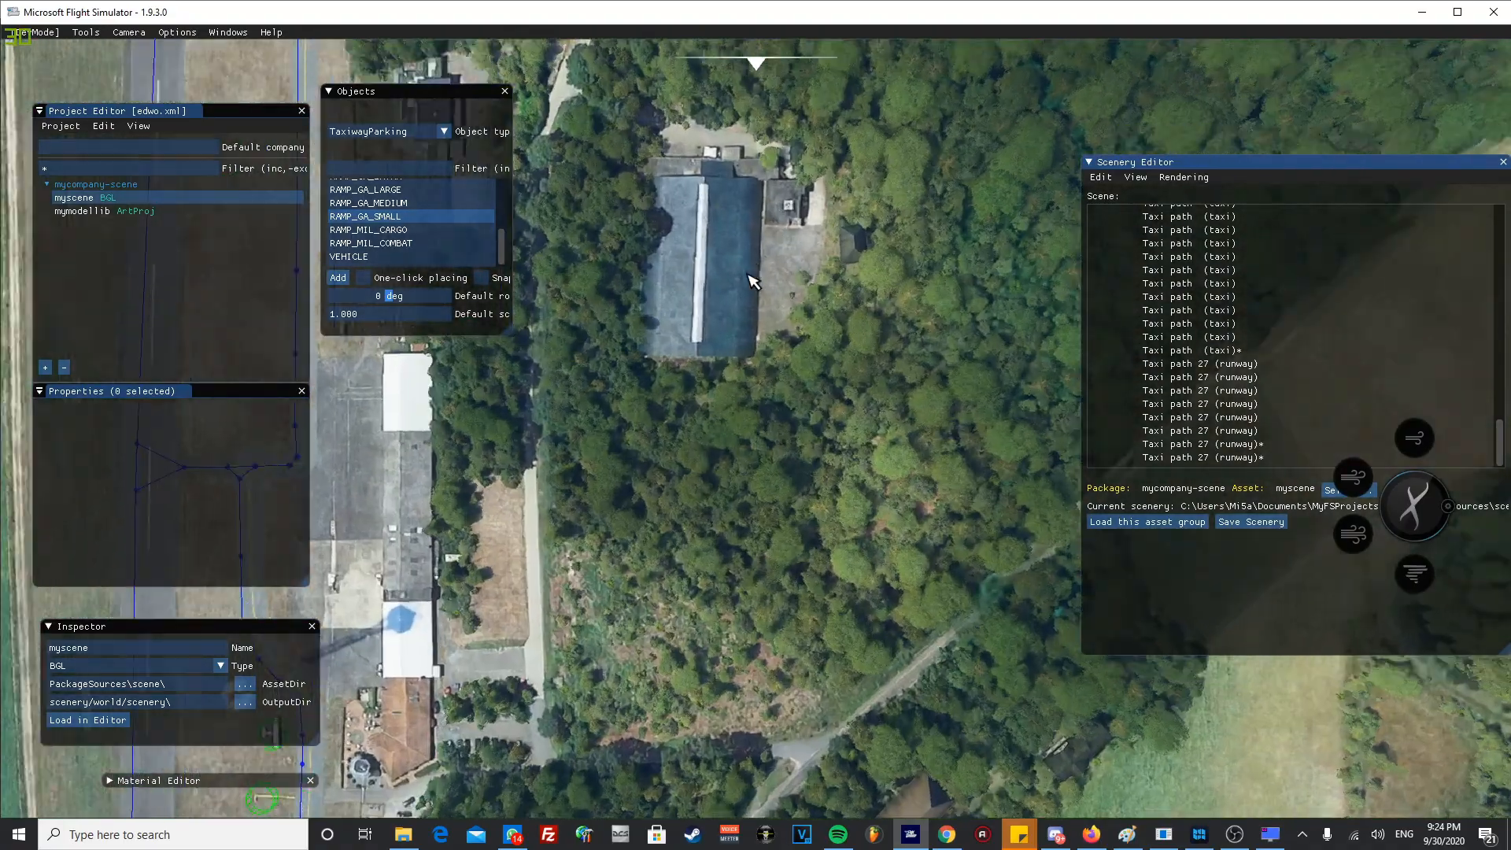
{"action": "middle_click_drag", "start_coordinate": [753, 282], "coordinate": [742, 412]}
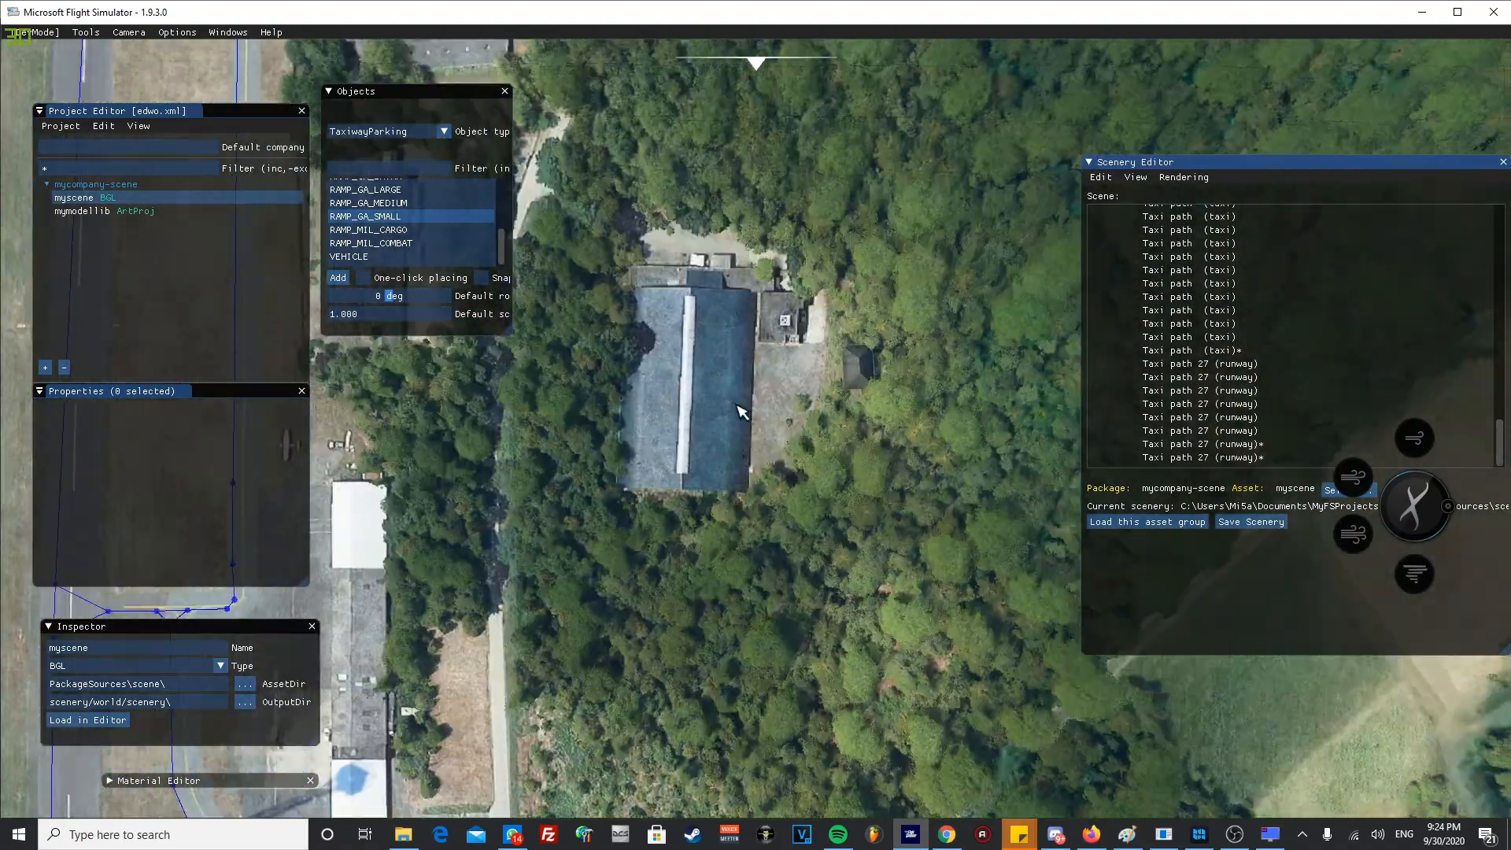
{"action": "scroll", "coordinate": [742, 411], "scroll_direction": "down", "scroll_amount": 2}
{"action": "middle_click_drag", "start_coordinate": [565, 486], "coordinate": [678, 303]}
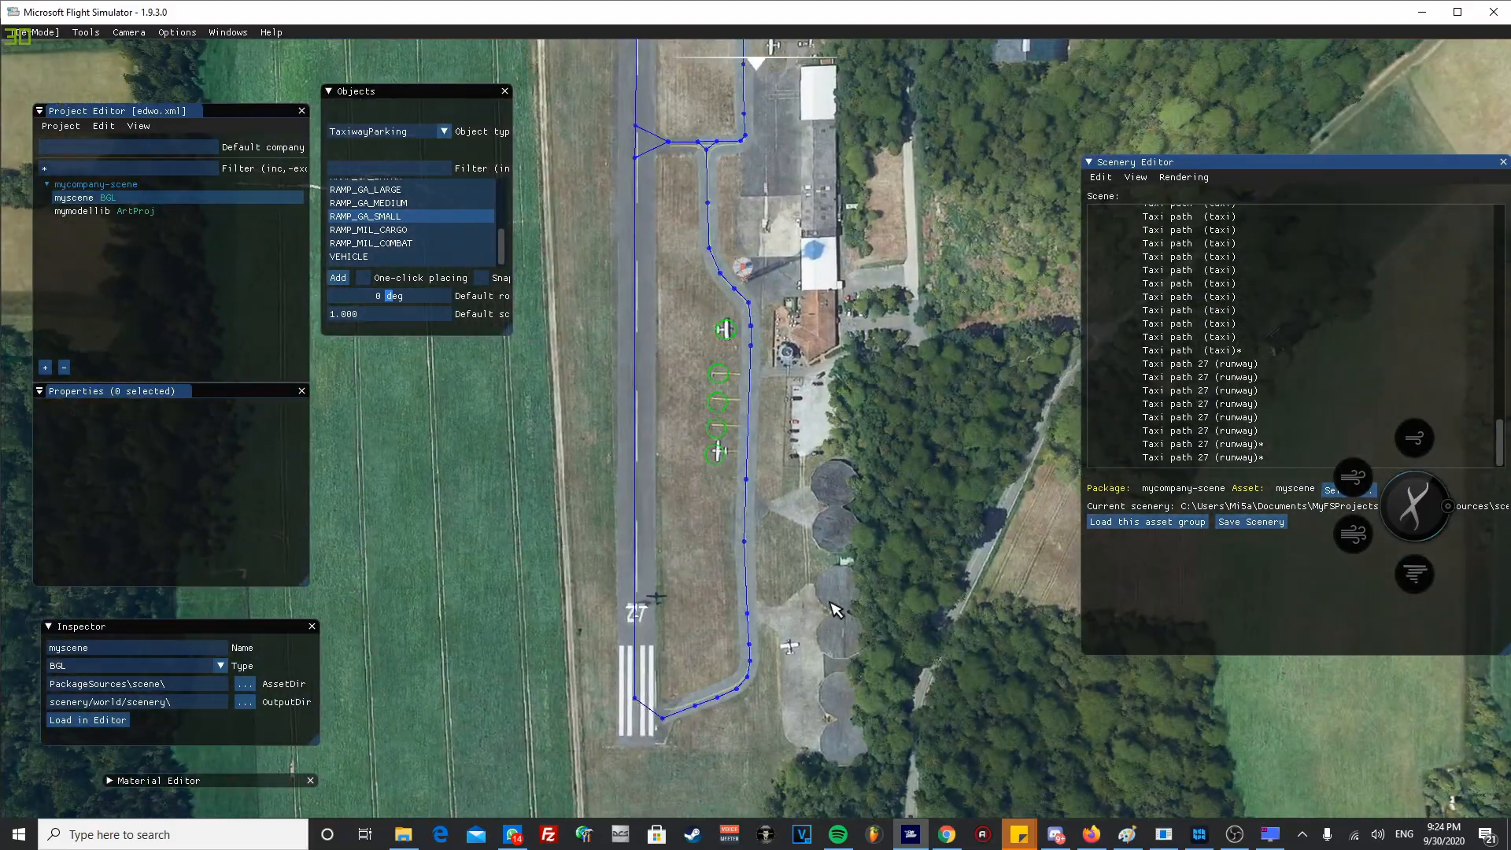
- Inspect the red-roofed building, the white-roofed hangars and the paved area in front of them beside the taxiway
{"action": "scroll", "coordinate": [868, 713], "scroll_direction": "up", "scroll_amount": 2}
{"action": "middle_click_drag", "start_coordinate": [871, 715], "coordinate": [843, 637]}
{"action": "middle_click_drag", "start_coordinate": [905, 272], "coordinate": [830, 568]}
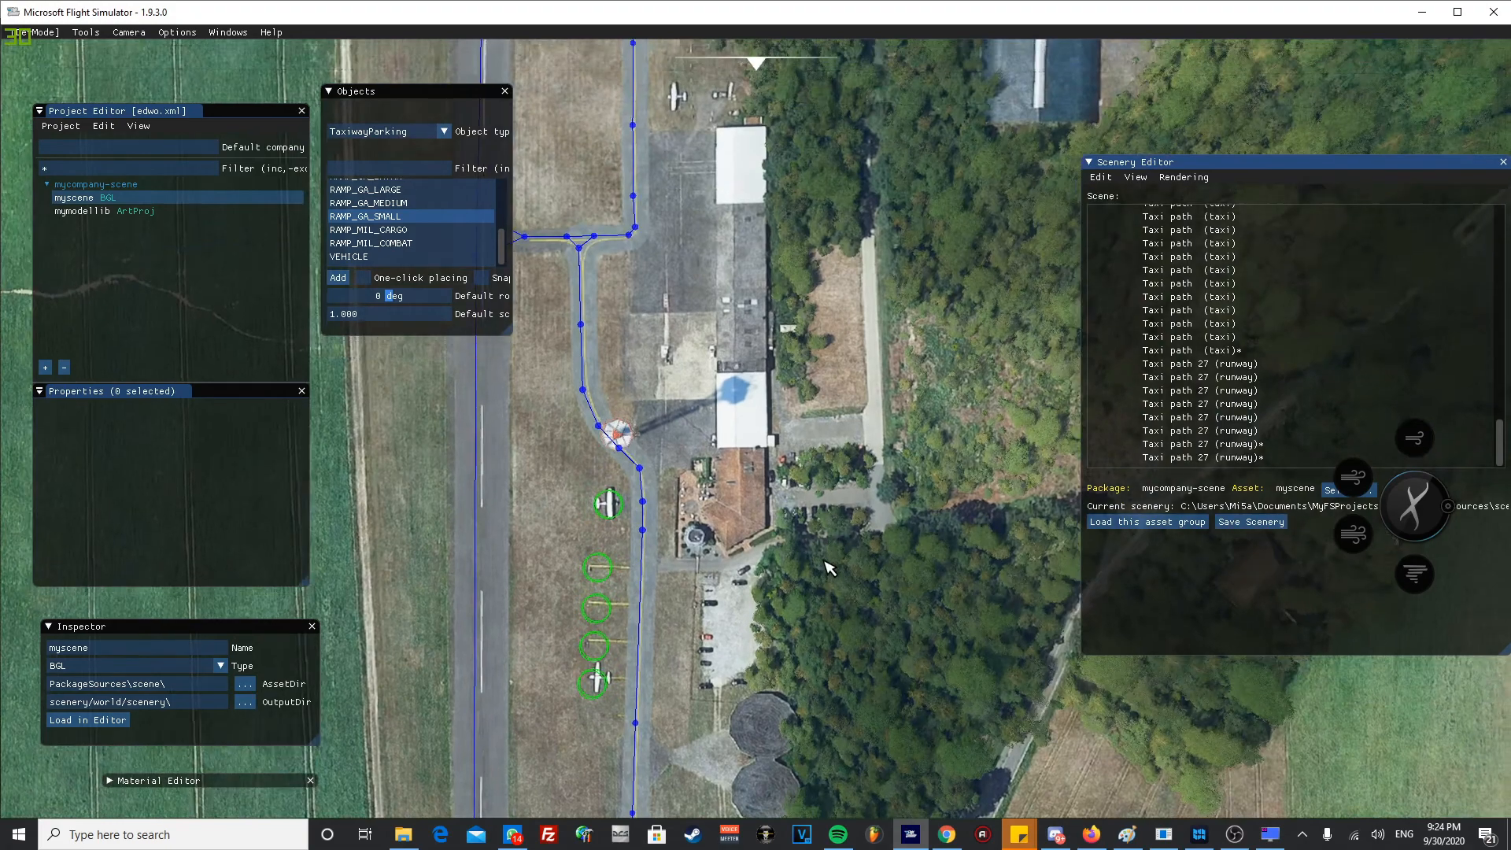
{"action": "scroll", "coordinate": [818, 568], "scroll_direction": "up", "scroll_amount": 4}
{"action": "middle_click_drag", "start_coordinate": [713, 600], "coordinate": [770, 491]}
{"action": "scroll", "coordinate": [778, 378], "scroll_direction": "up", "scroll_amount": 1}
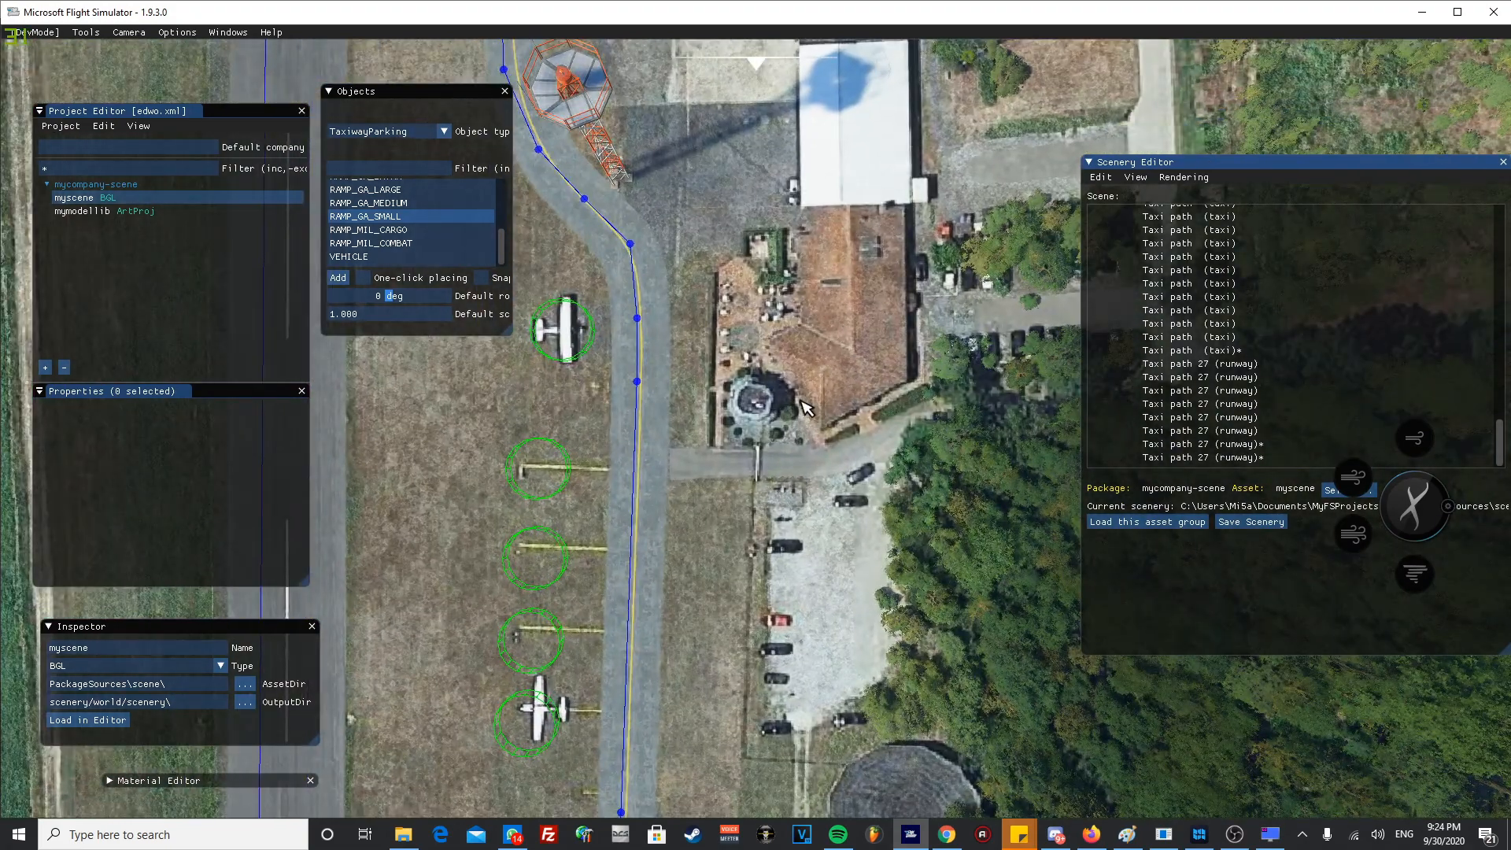
{"action": "scroll", "coordinate": [753, 436], "scroll_direction": "up", "scroll_amount": 4}
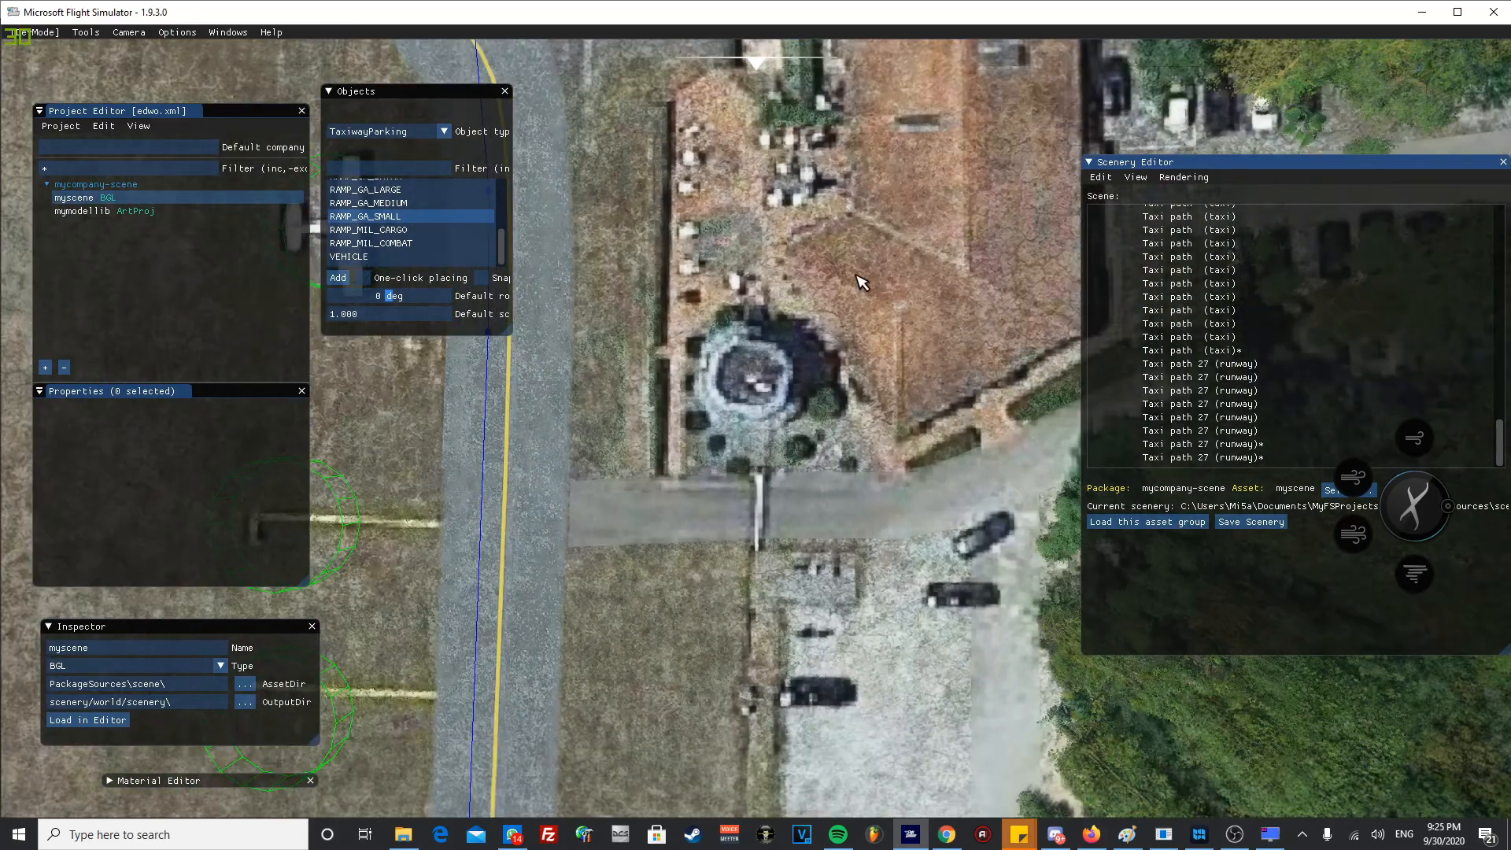
{"action": "scroll", "coordinate": [858, 276], "scroll_direction": "down", "scroll_amount": 4}
{"action": "middle_click_drag", "start_coordinate": [878, 126], "coordinate": [820, 346]}
{"action": "scroll", "coordinate": [806, 441], "scroll_direction": "up", "scroll_amount": 2}
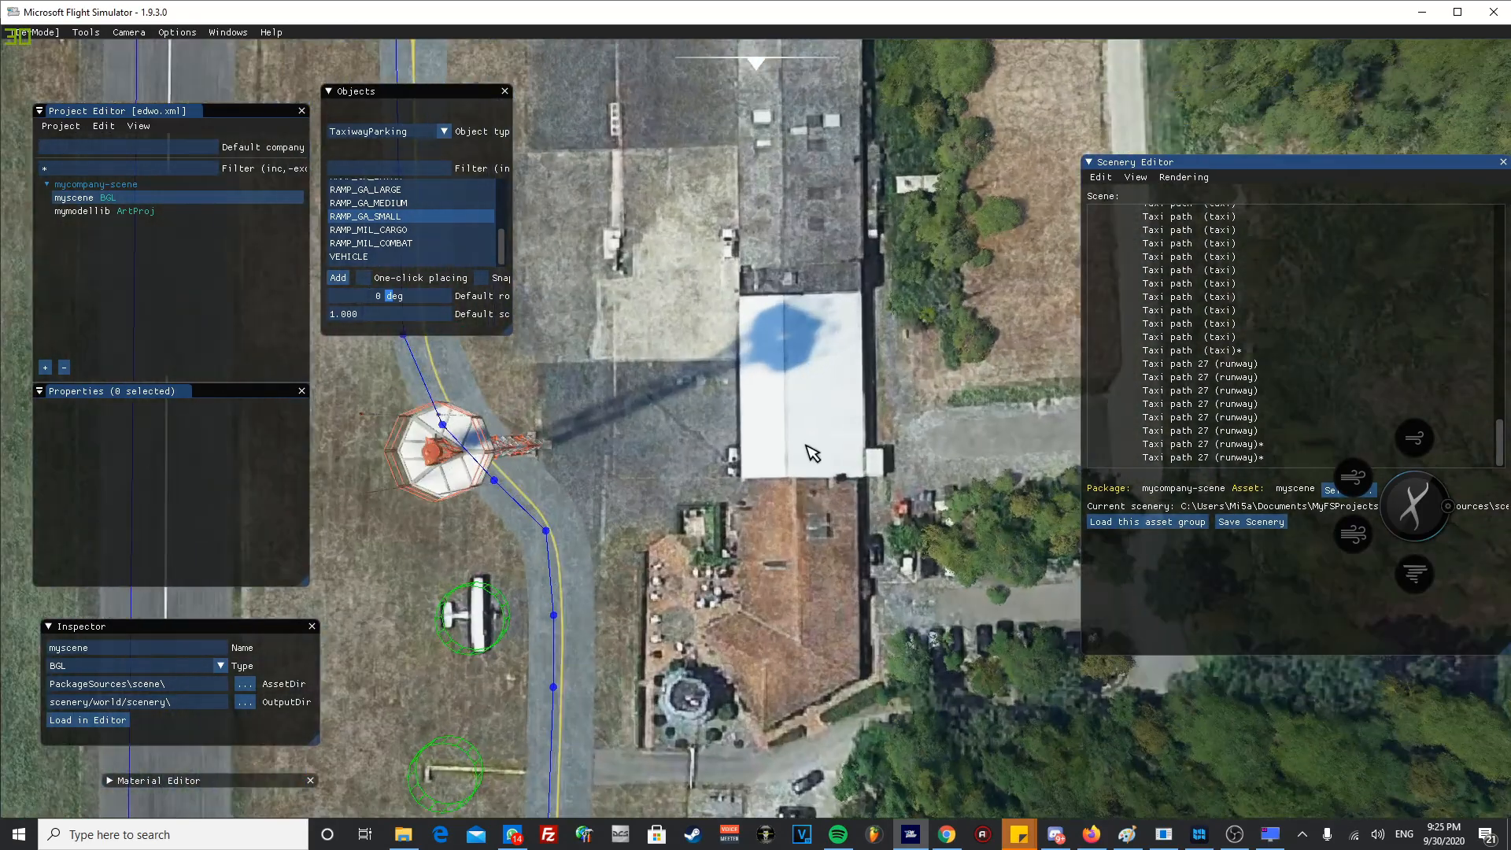
{"action": "scroll", "coordinate": [812, 454], "scroll_direction": "up", "scroll_amount": 2}
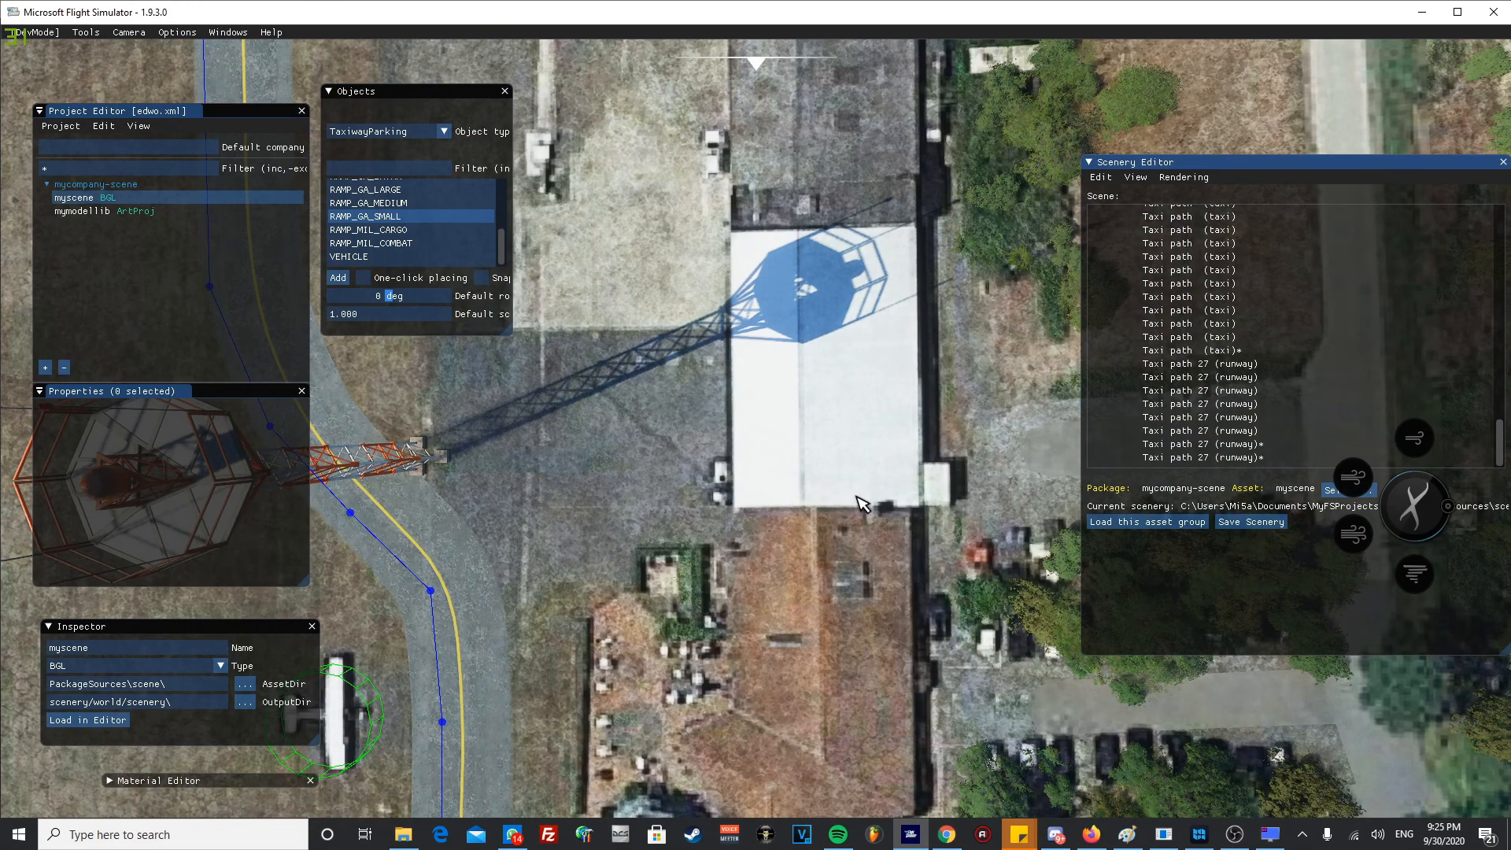
{"action": "scroll", "coordinate": [780, 412], "scroll_direction": "down", "scroll_amount": 1}
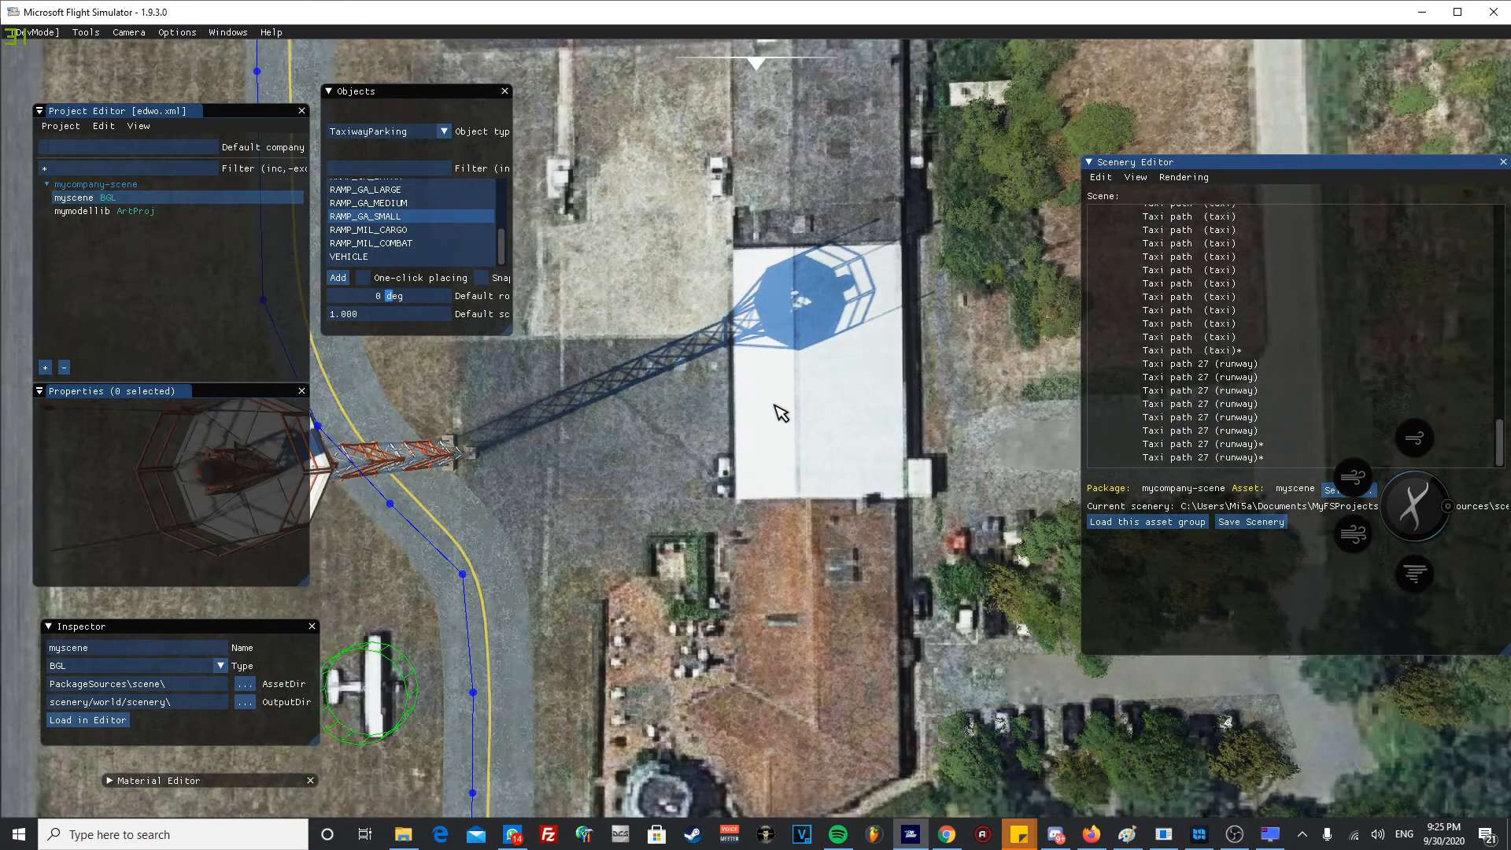
{"action": "scroll", "coordinate": [775, 406], "scroll_direction": "down", "scroll_amount": 2}
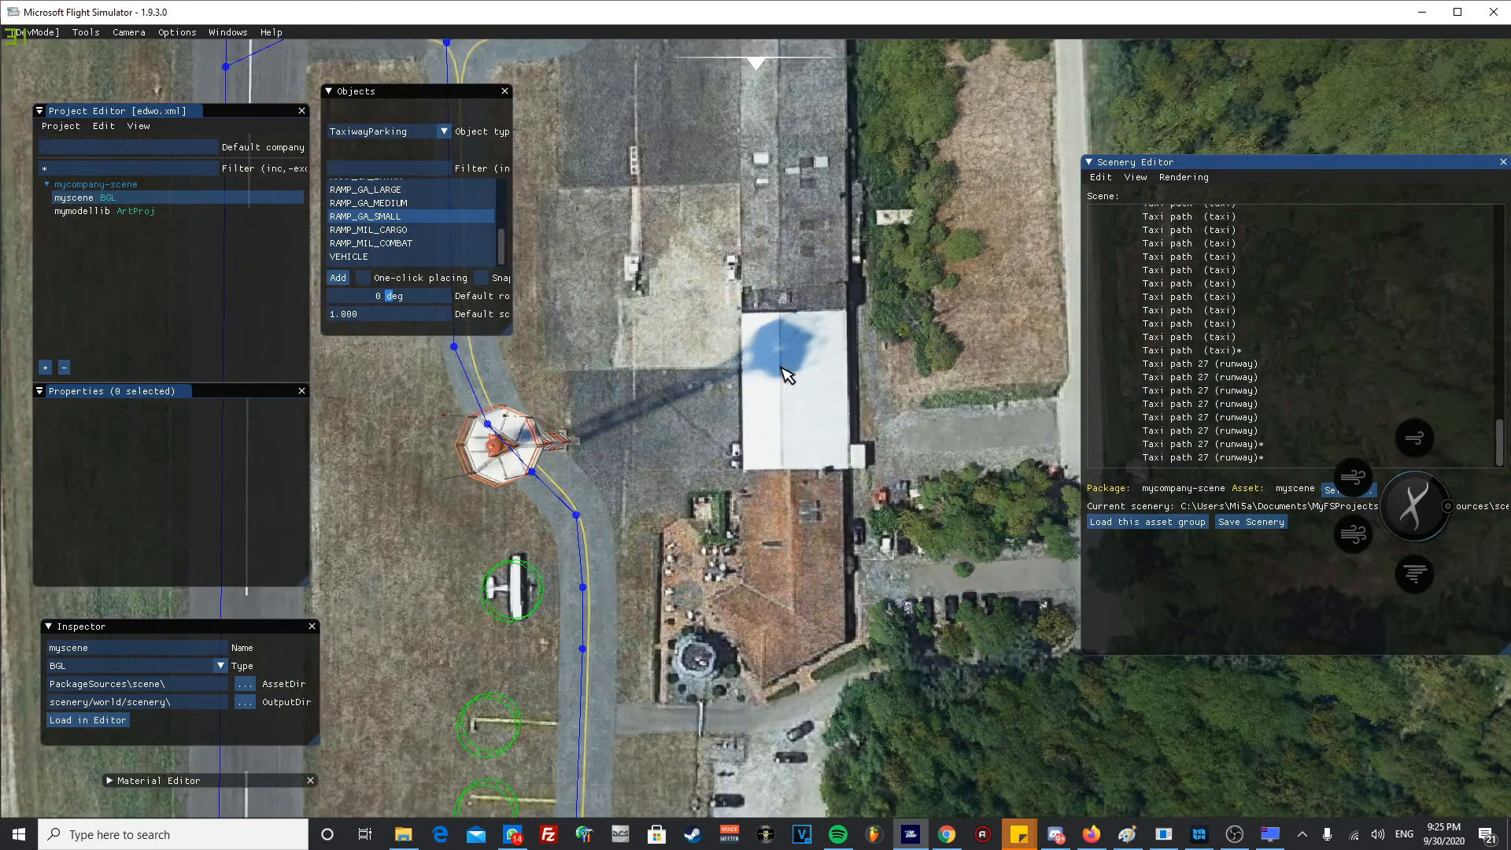
{"action": "middle_click_drag", "start_coordinate": [775, 405], "coordinate": [761, 468]}
{"action": "middle_click_drag", "start_coordinate": [732, 522], "coordinate": [734, 580]}
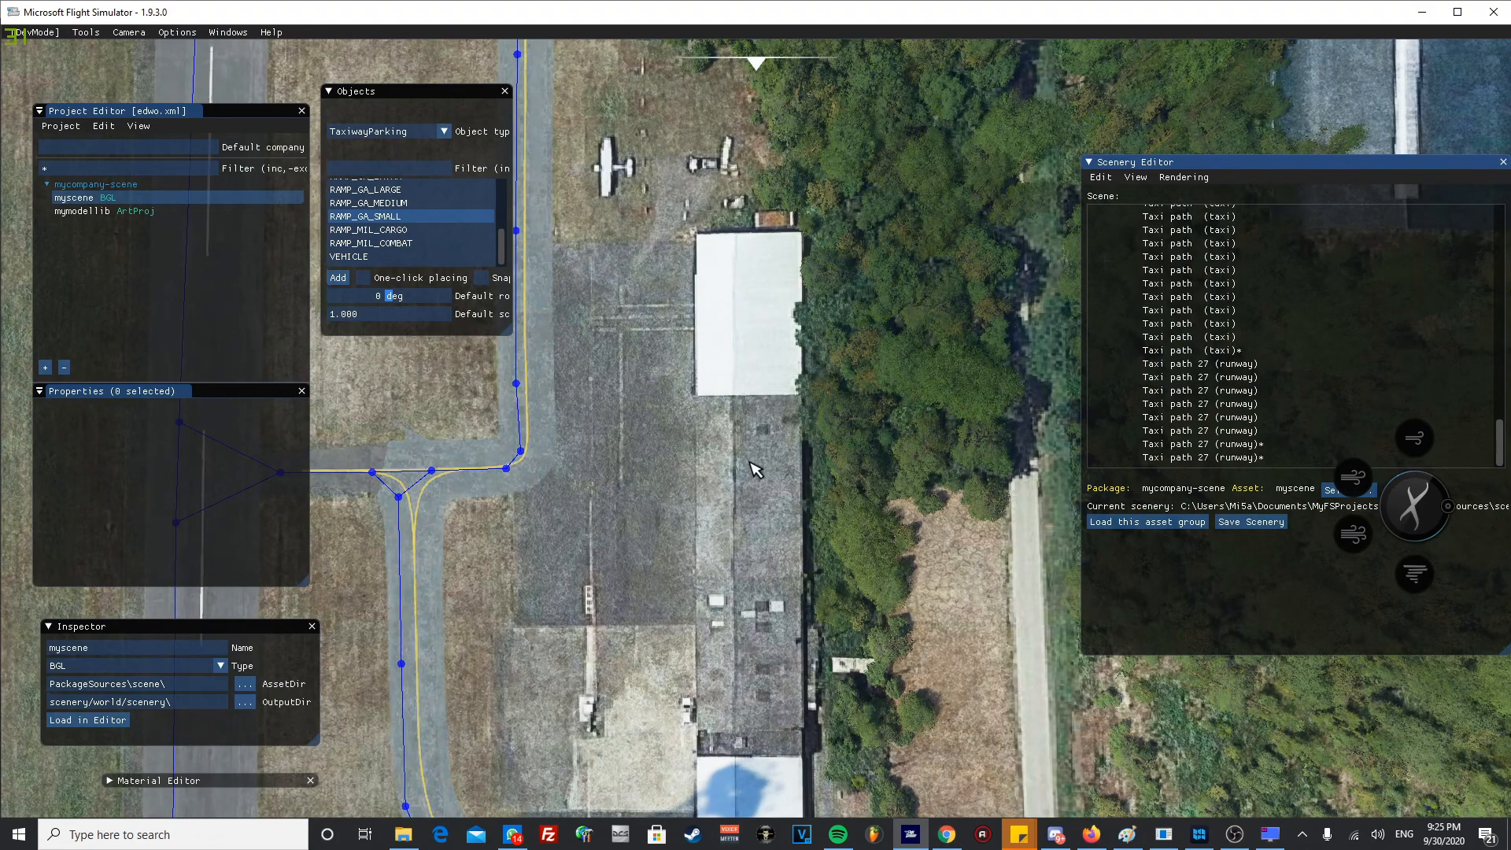
{"action": "middle_click_drag", "start_coordinate": [742, 671], "coordinate": [762, 541]}
{"action": "middle_click_drag", "start_coordinate": [773, 347], "coordinate": [760, 406]}
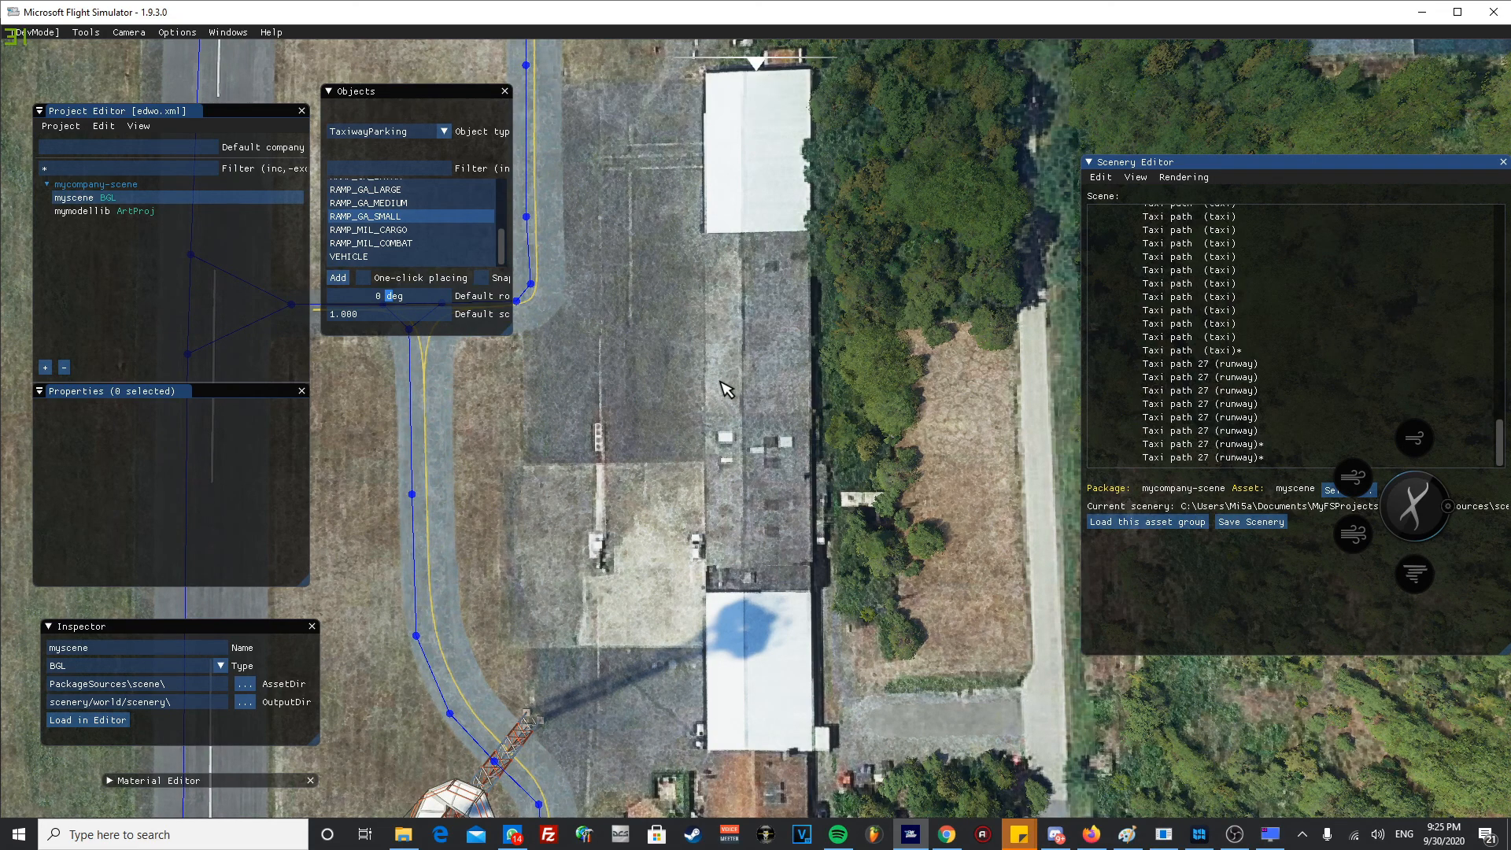
- Inspect the building and fence line beside the parallel taxiway north of the white-roofed hangars
{"action": "scroll", "coordinate": [628, 440], "scroll_direction": "down", "scroll_amount": 4}
{"action": "middle_click_drag", "start_coordinate": [622, 474], "coordinate": [681, 593]}
{"action": "scroll", "coordinate": [783, 413], "scroll_direction": "up", "scroll_amount": 4}
{"action": "scroll", "coordinate": [779, 415], "scroll_direction": "down", "scroll_amount": 2}
{"action": "scroll", "coordinate": [675, 554], "scroll_direction": "down", "scroll_amount": 1}
{"action": "scroll", "coordinate": [675, 553], "scroll_direction": "down", "scroll_amount": 2}
{"action": "middle_click_drag", "start_coordinate": [709, 427], "coordinate": [736, 663]}
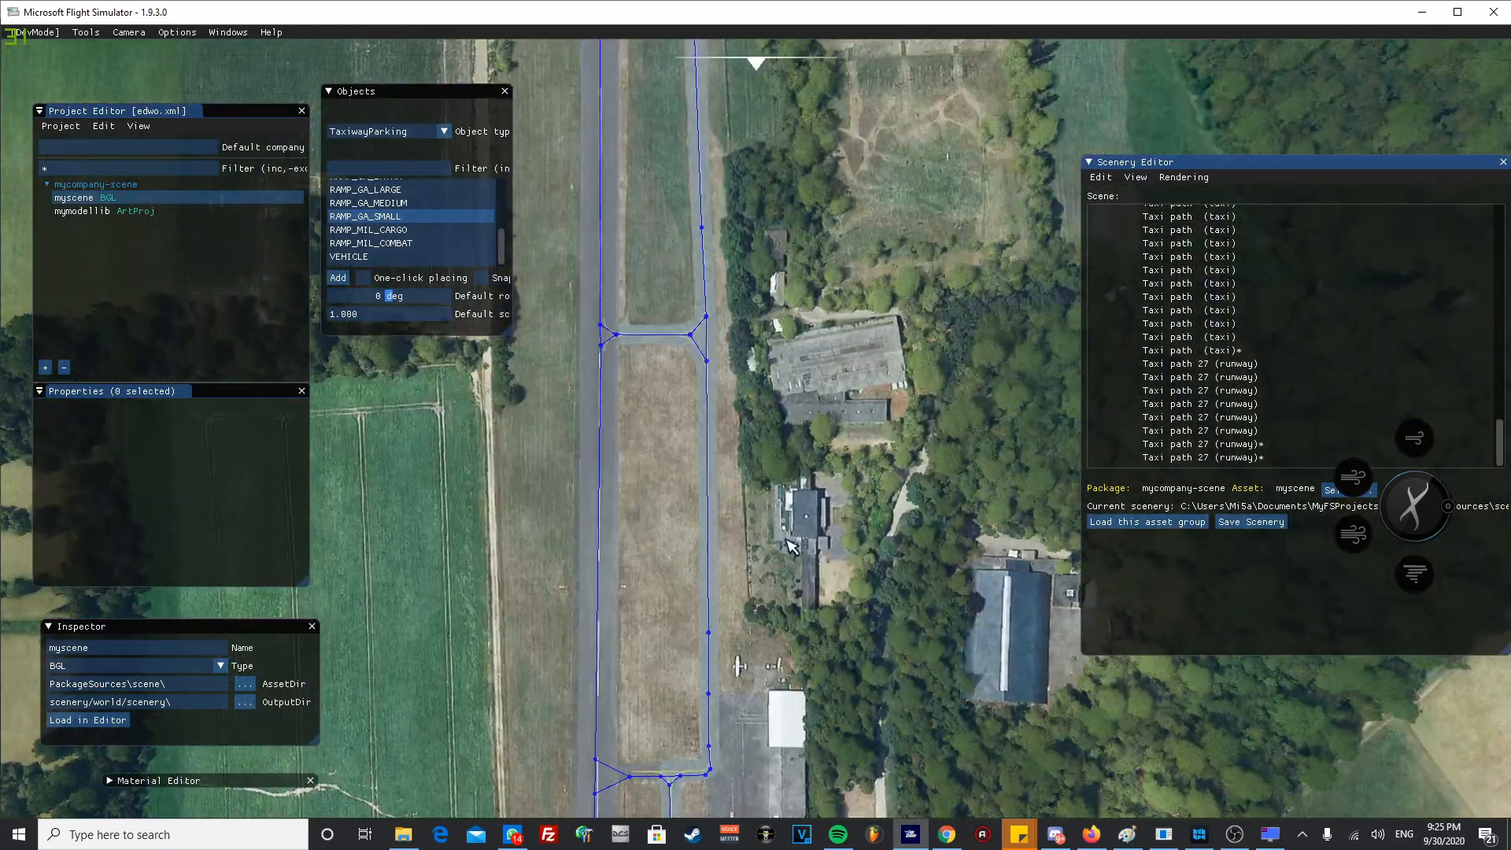
{"action": "scroll", "coordinate": [820, 551], "scroll_direction": "up", "scroll_amount": 3}
{"action": "middle_click_drag", "start_coordinate": [812, 549], "coordinate": [776, 387]}
{"action": "scroll", "coordinate": [779, 504], "scroll_direction": "up", "scroll_amount": 3}
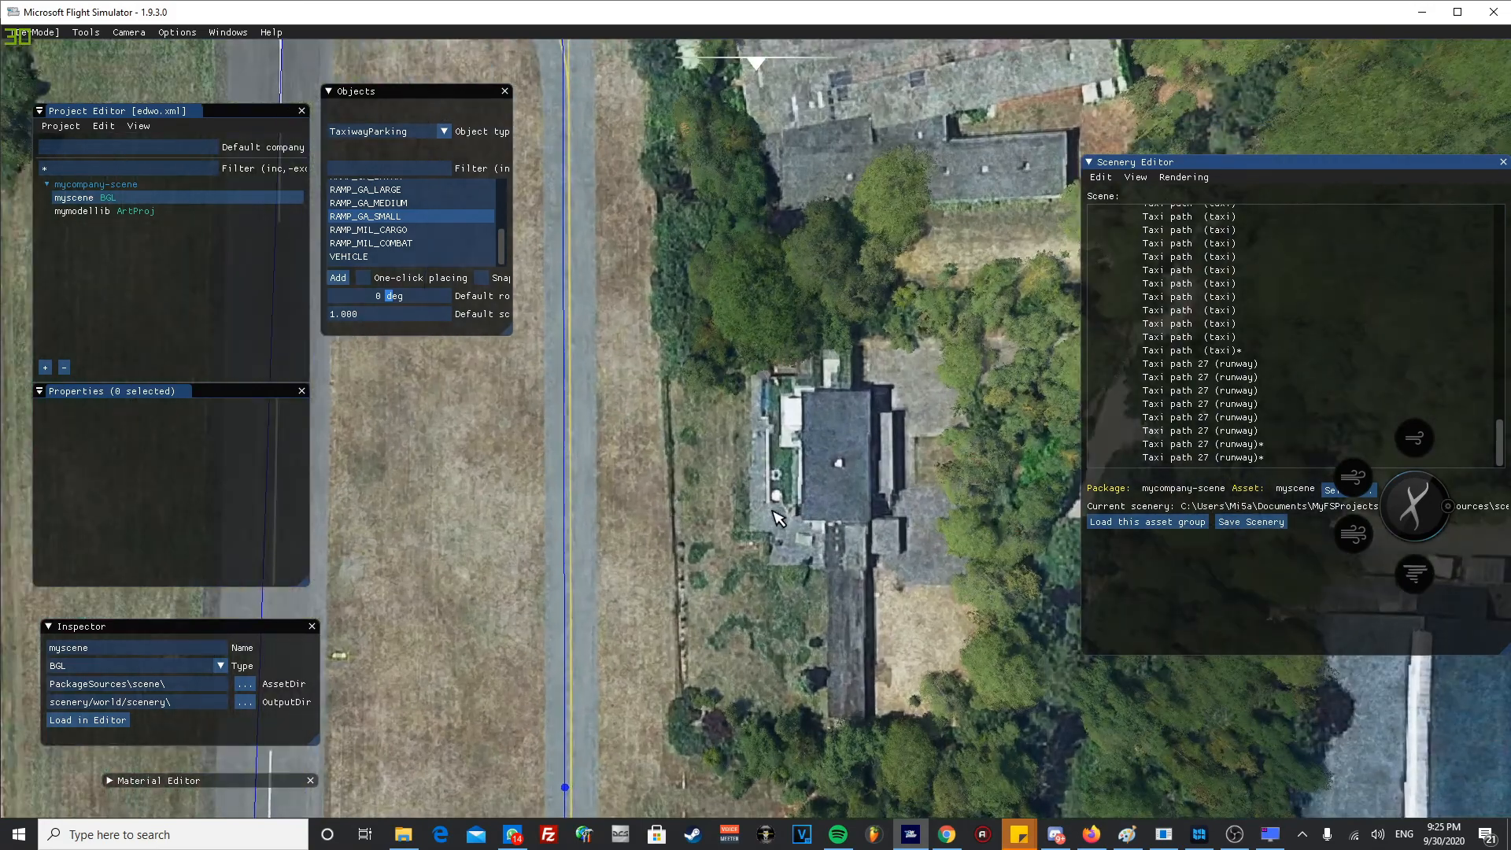
{"action": "middle_click_drag", "start_coordinate": [787, 549], "coordinate": [780, 489]}
{"action": "scroll", "coordinate": [781, 503], "scroll_direction": "down", "scroll_amount": 3}
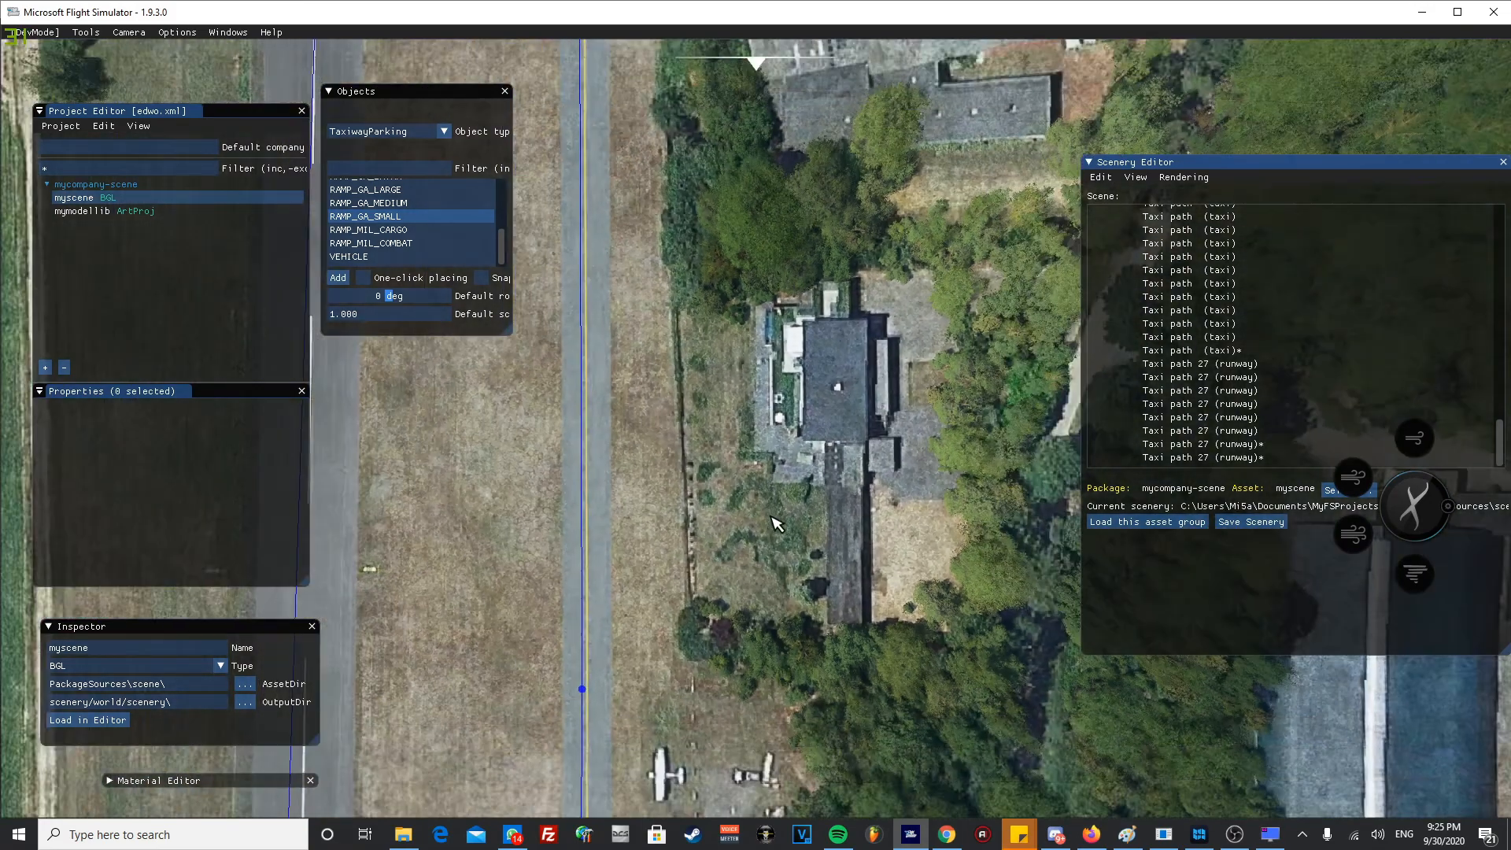
{"action": "middle_click_drag", "start_coordinate": [700, 568], "coordinate": [748, 519]}
{"action": "scroll", "coordinate": [809, 580], "scroll_direction": "up", "scroll_amount": 5}
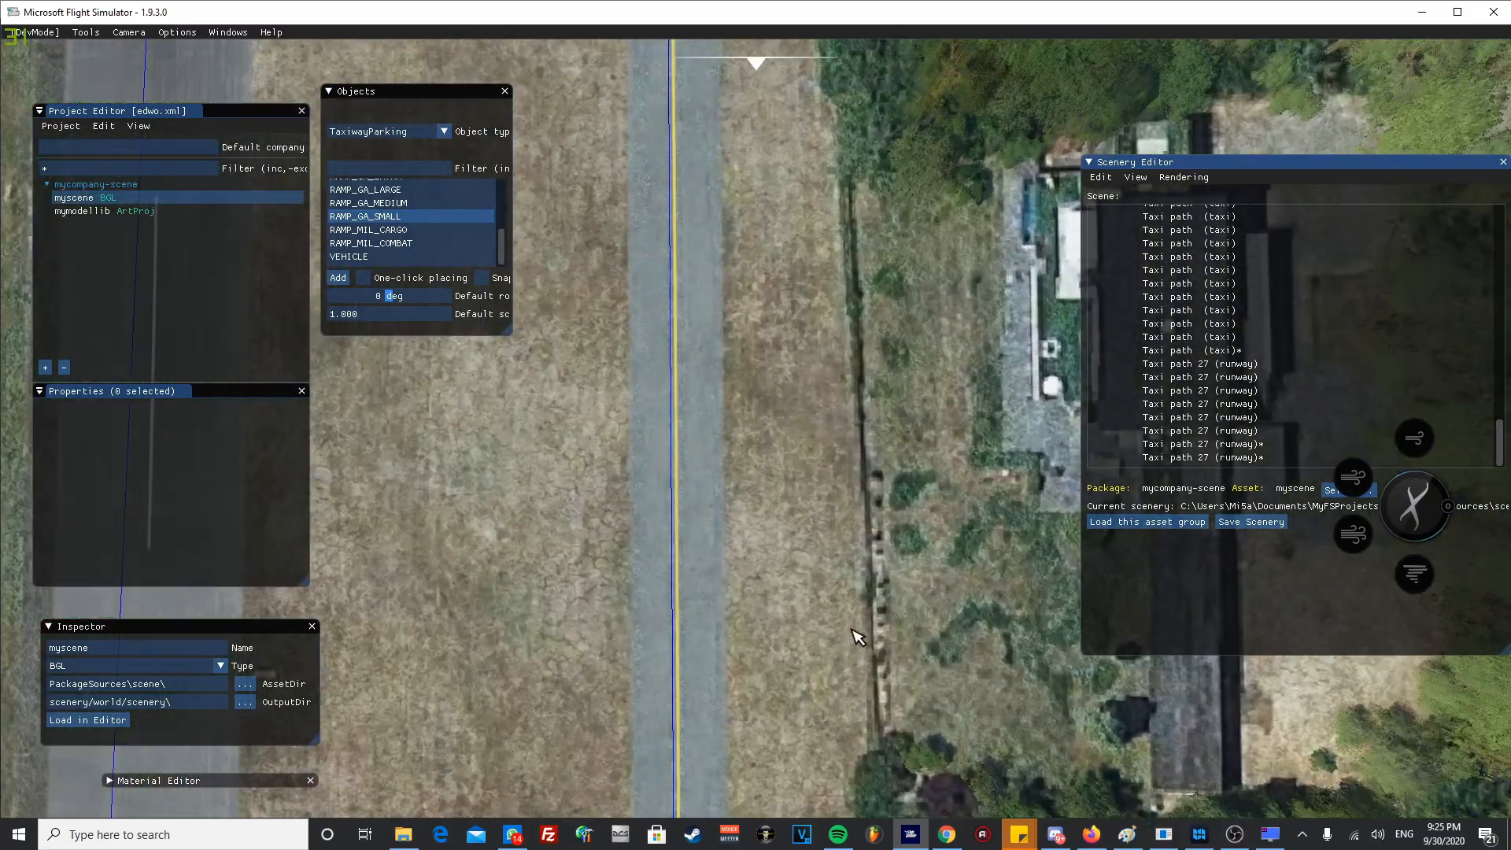
- Examine the taxiway's course back to the runway 27 threshold and the paved pads alongside it
{"action": "scroll", "coordinate": [858, 637], "scroll_direction": "down", "scroll_amount": 6}
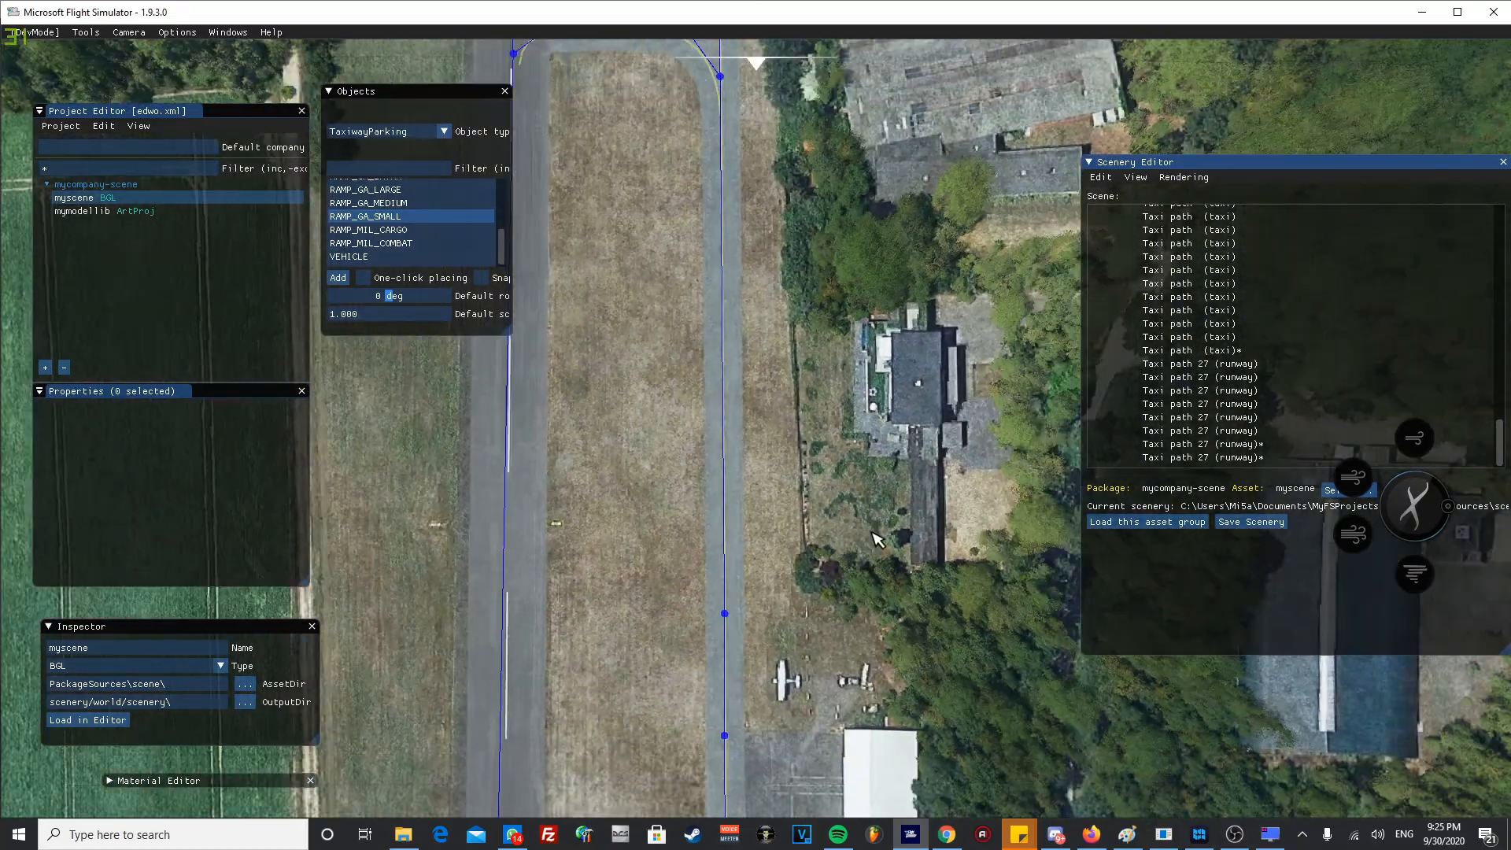
{"action": "middle_click_drag", "start_coordinate": [877, 535], "coordinate": [762, 630]}
{"action": "middle_click_drag", "start_coordinate": [541, 275], "coordinate": [601, 575]}
{"action": "scroll", "coordinate": [642, 505], "scroll_direction": "down", "scroll_amount": 4}
{"action": "middle_click_drag", "start_coordinate": [632, 648], "coordinate": [671, 233]}
{"action": "middle_click_drag", "start_coordinate": [612, 587], "coordinate": [610, 163]}
{"action": "mouse_move", "coordinate": [651, 677]}
{"action": "middle_mouse_down"}
{"action": "mouse_move", "coordinate": [649, 259]}
{"action": "mouse_move", "coordinate": [658, 465]}
{"action": "middle_mouse_up"}
{"action": "middle_click_drag", "start_coordinate": [716, 323], "coordinate": [688, 516]}
{"action": "middle_click_drag", "start_coordinate": [792, 319], "coordinate": [724, 487]}
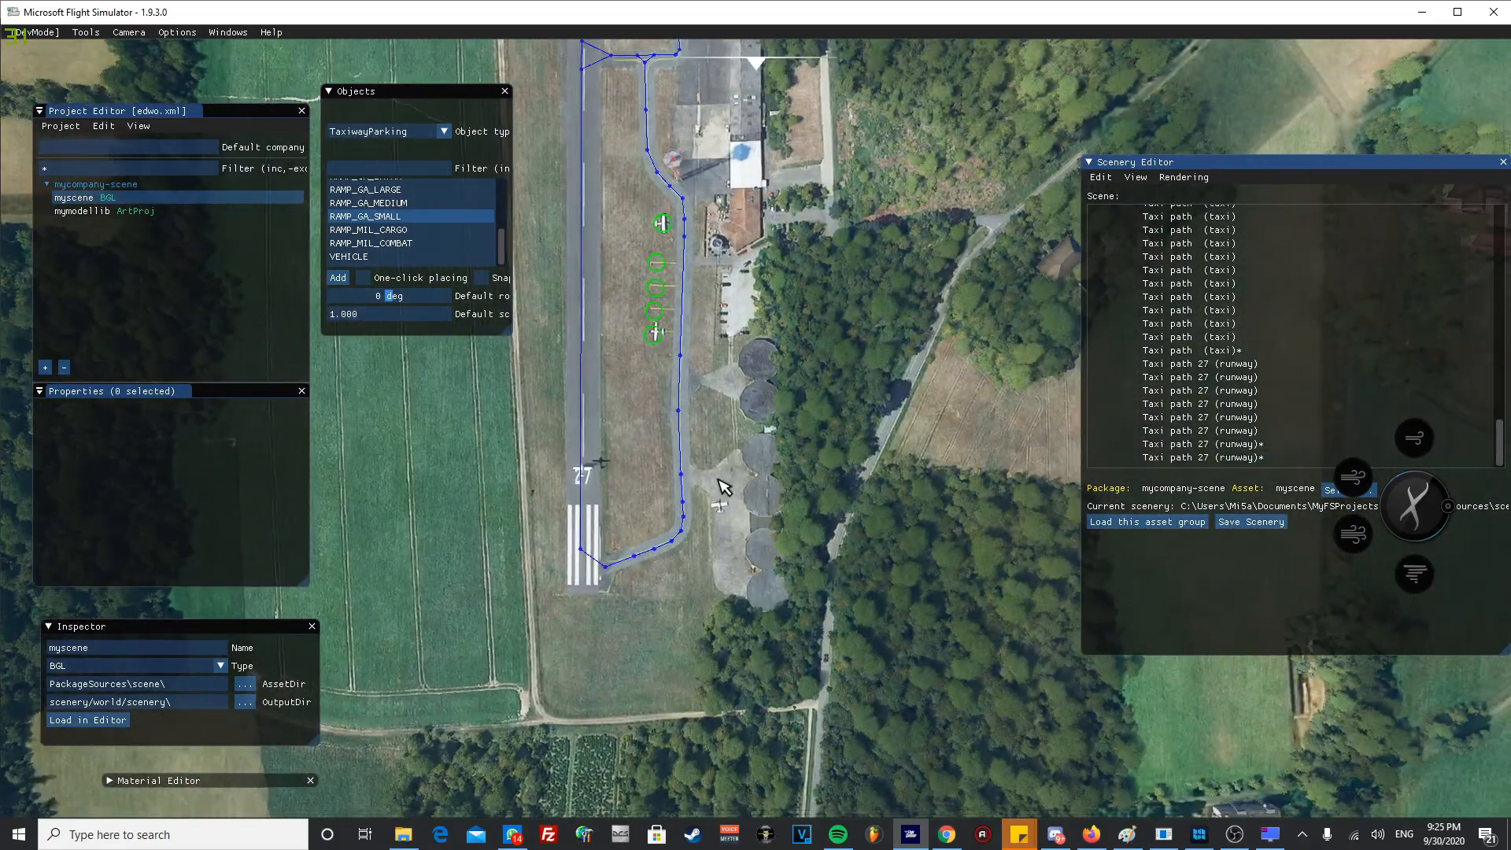
{"action": "scroll", "coordinate": [710, 523], "scroll_direction": "up", "scroll_amount": 6}
{"action": "scroll", "coordinate": [583, 626], "scroll_direction": "down", "scroll_amount": 2}
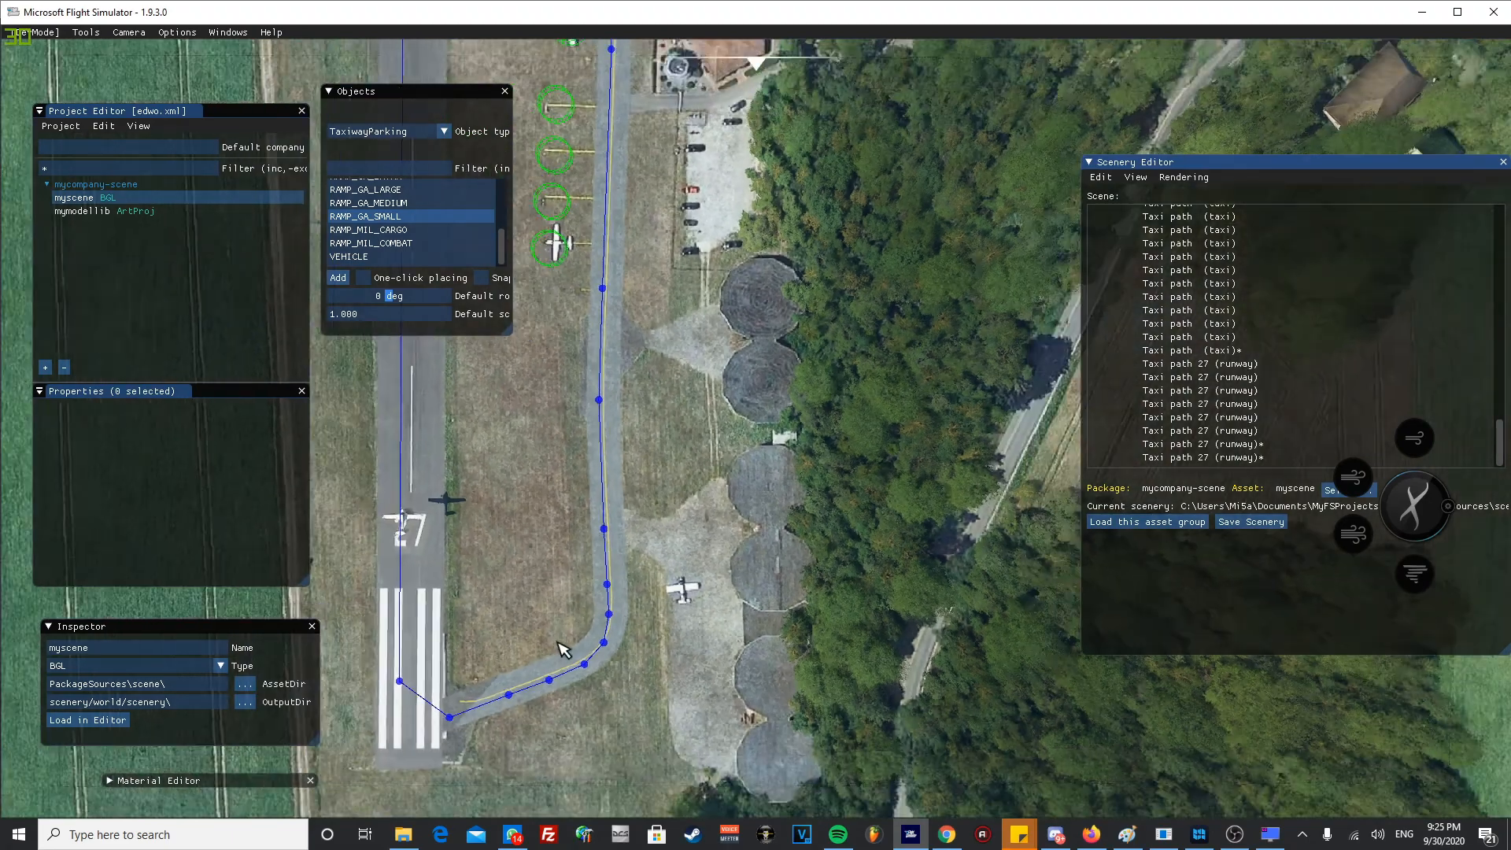
{"action": "scroll", "coordinate": [564, 650], "scroll_direction": "down", "scroll_amount": 2}
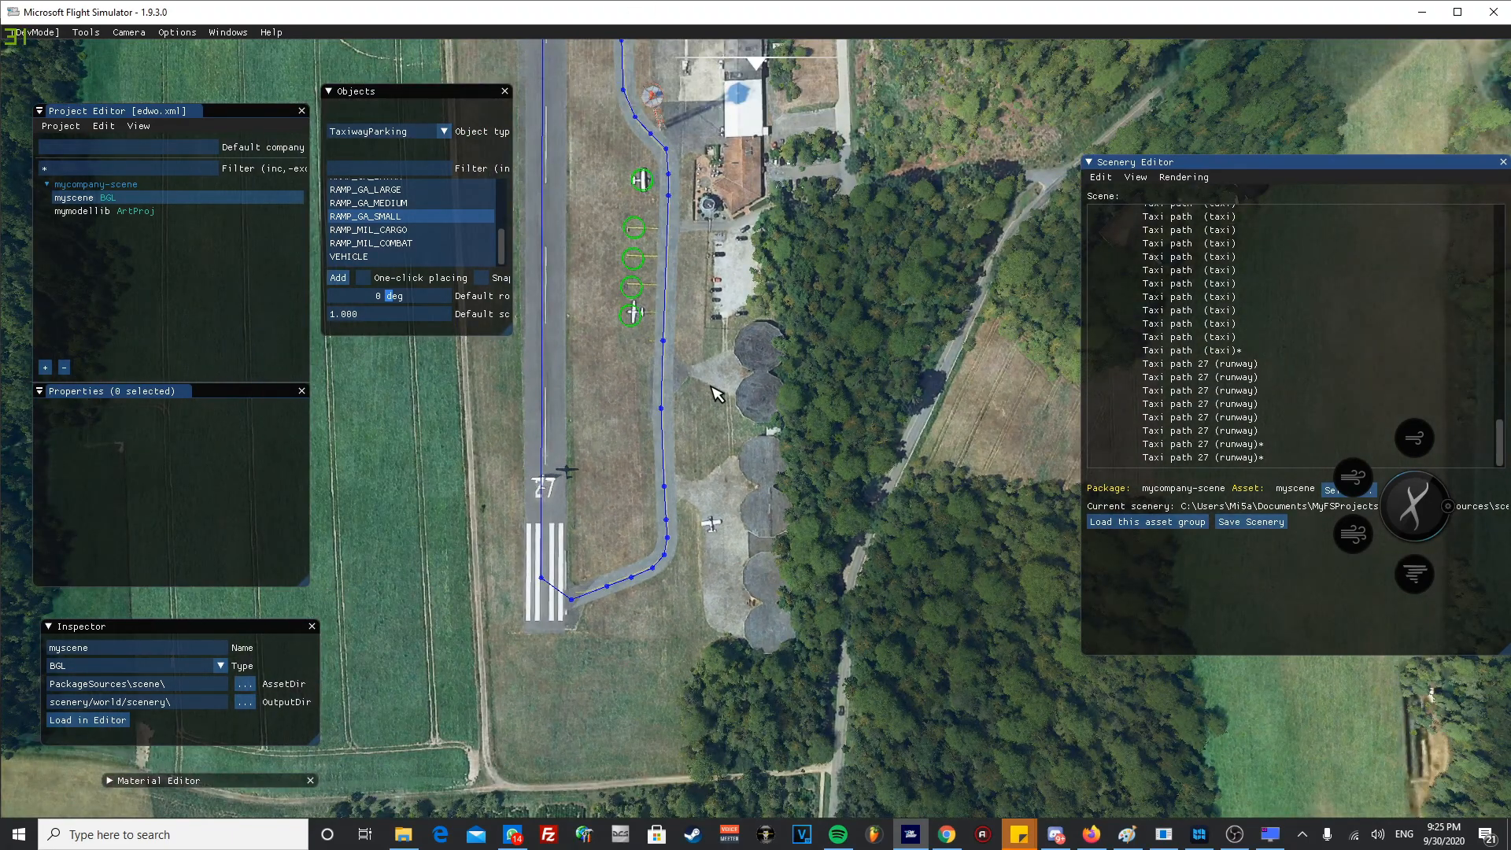
- Start a Default apron with one-click placing, outlining the car-park side of the paved wedge and across the first of the two round pads
{"action": "middle_click_drag", "start_coordinate": [694, 410], "coordinate": [705, 543]}
{"action": "scroll", "coordinate": [702, 331], "scroll_direction": "up", "scroll_amount": 2}
{"action": "middle_click_drag", "start_coordinate": [630, 594], "coordinate": [620, 436]}
{"action": "scroll", "coordinate": [616, 582], "scroll_direction": "up", "scroll_amount": 3}
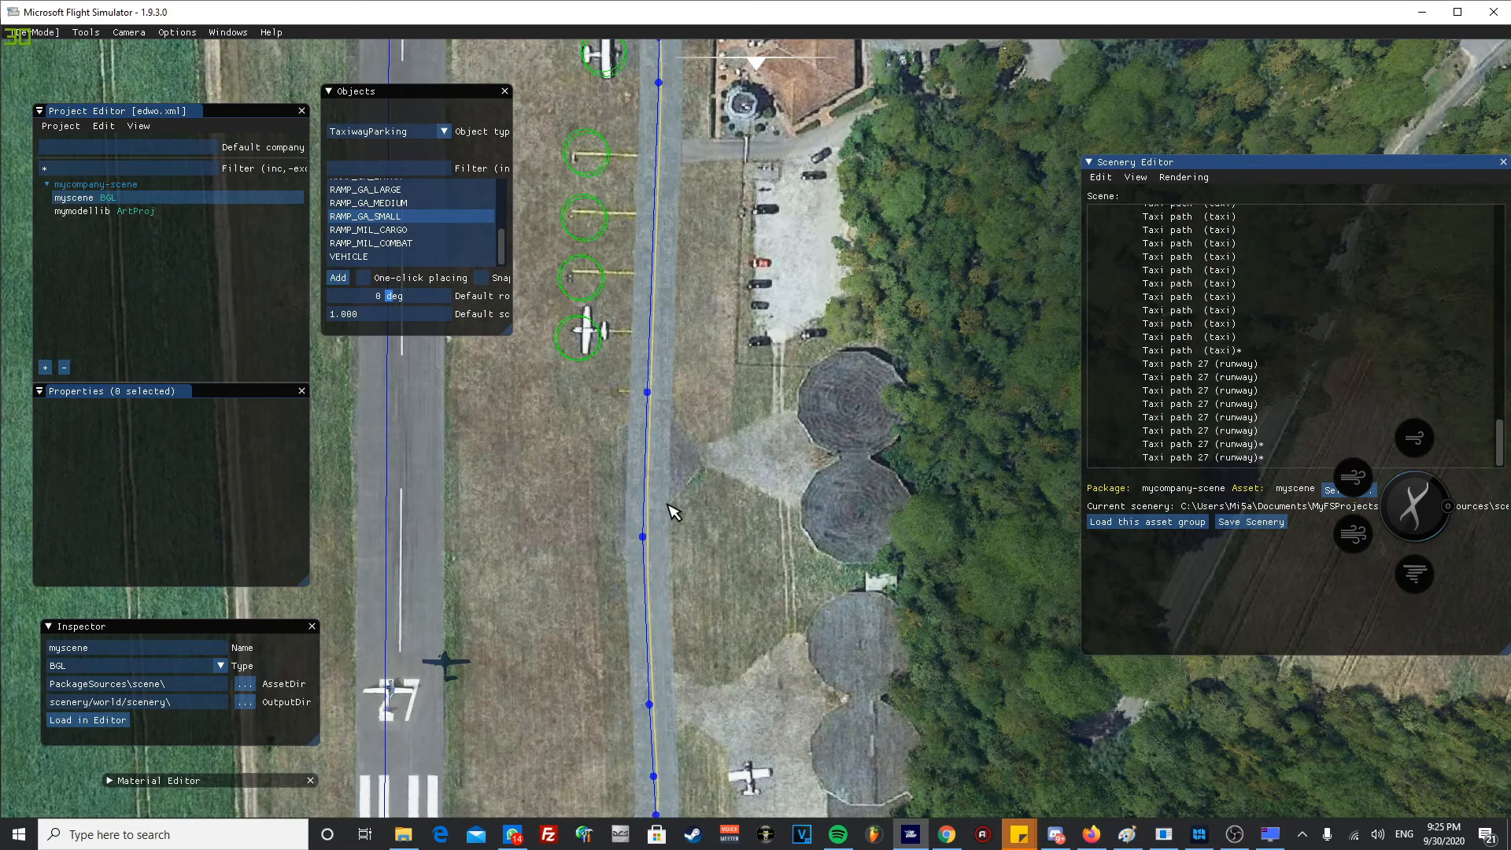
{"action": "scroll", "coordinate": [668, 515], "scroll_direction": "up", "scroll_amount": 5}
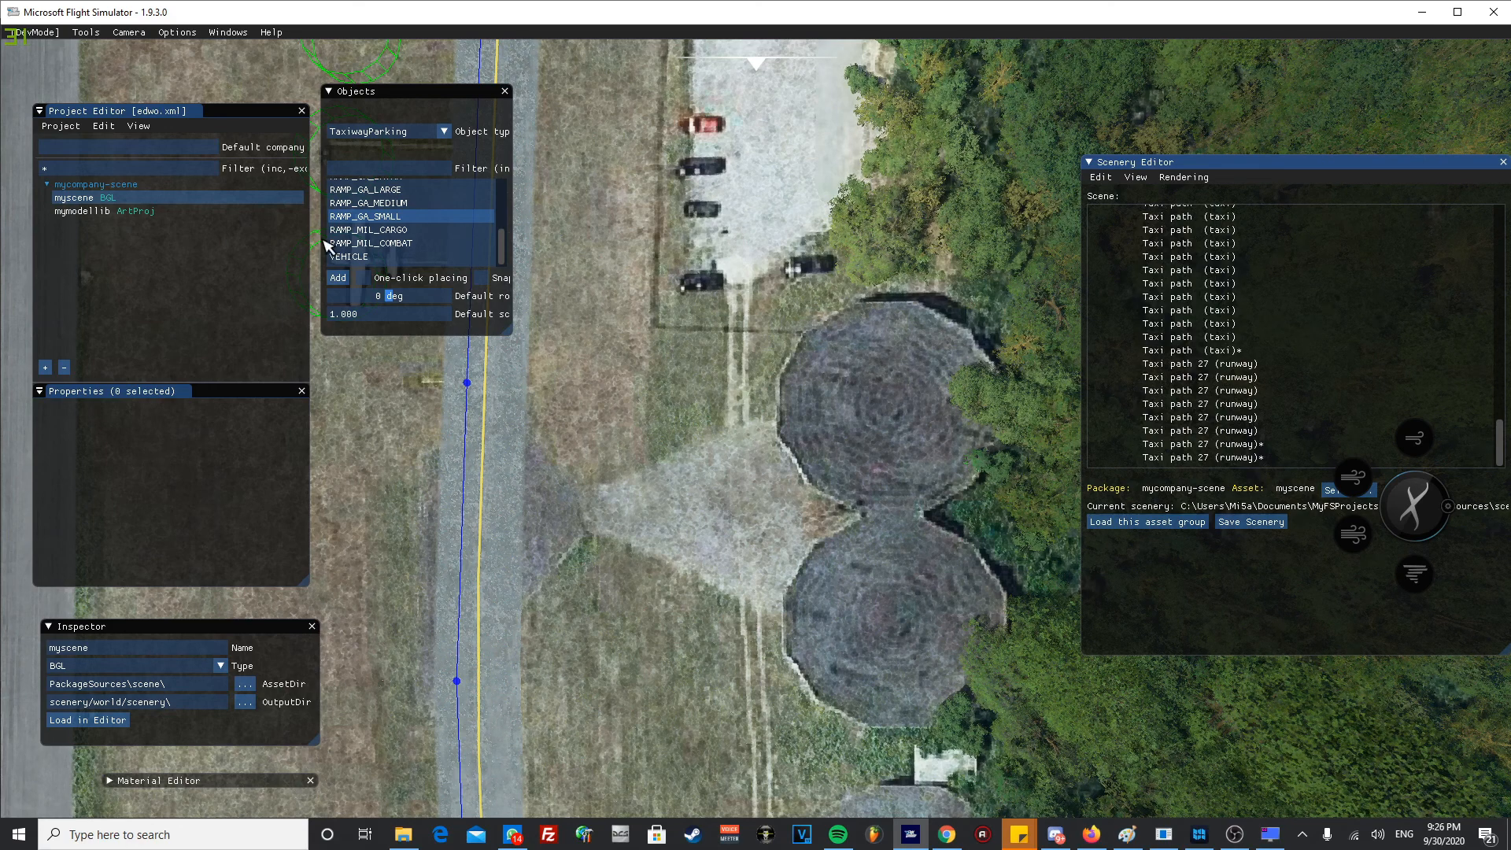
{"action": "left_click", "coordinate": [401, 132]}
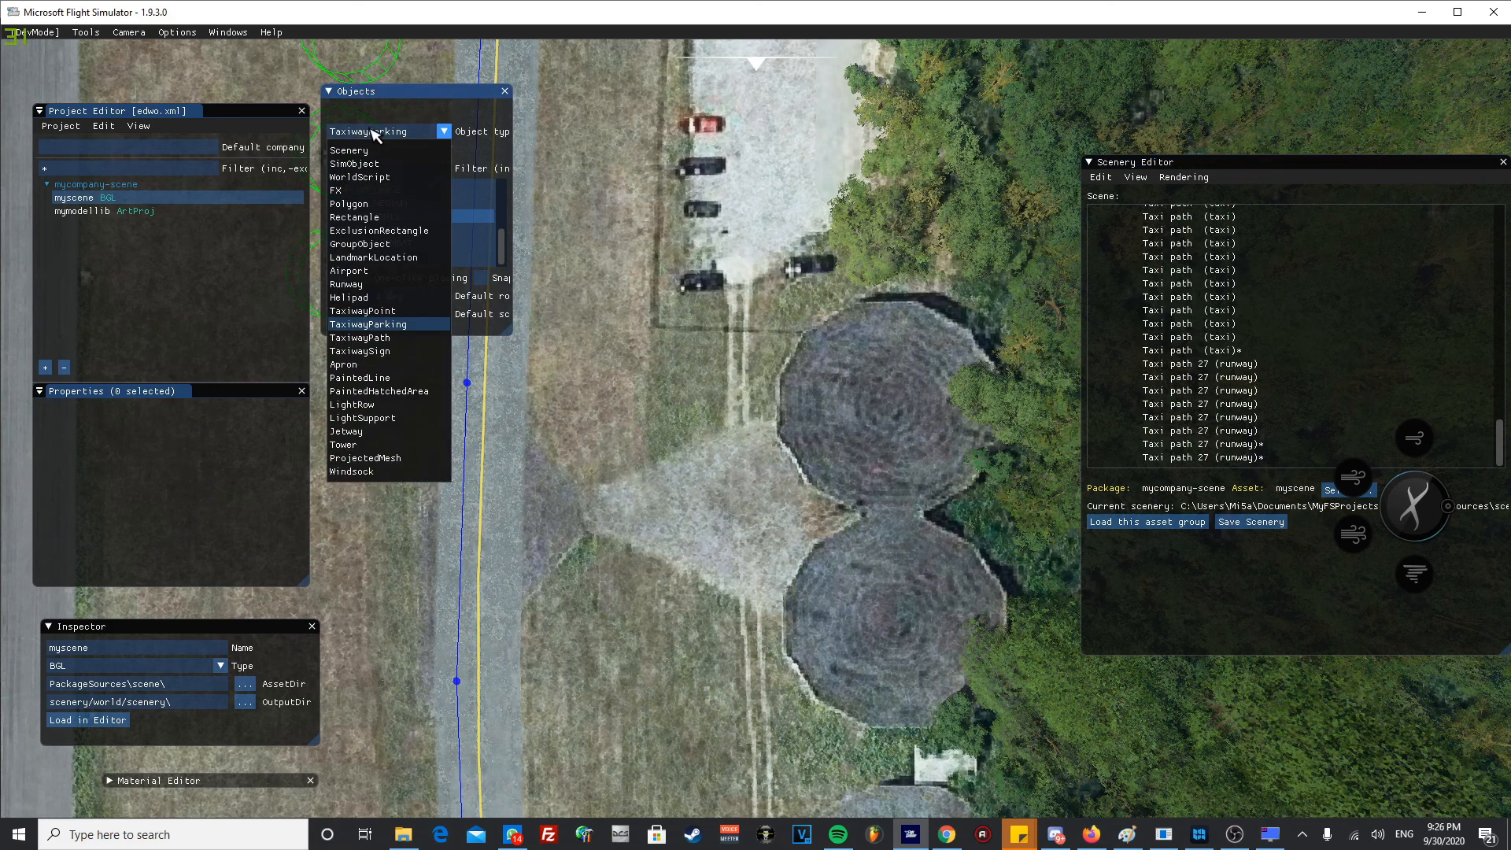
{"action": "left_click", "coordinate": [358, 365]}
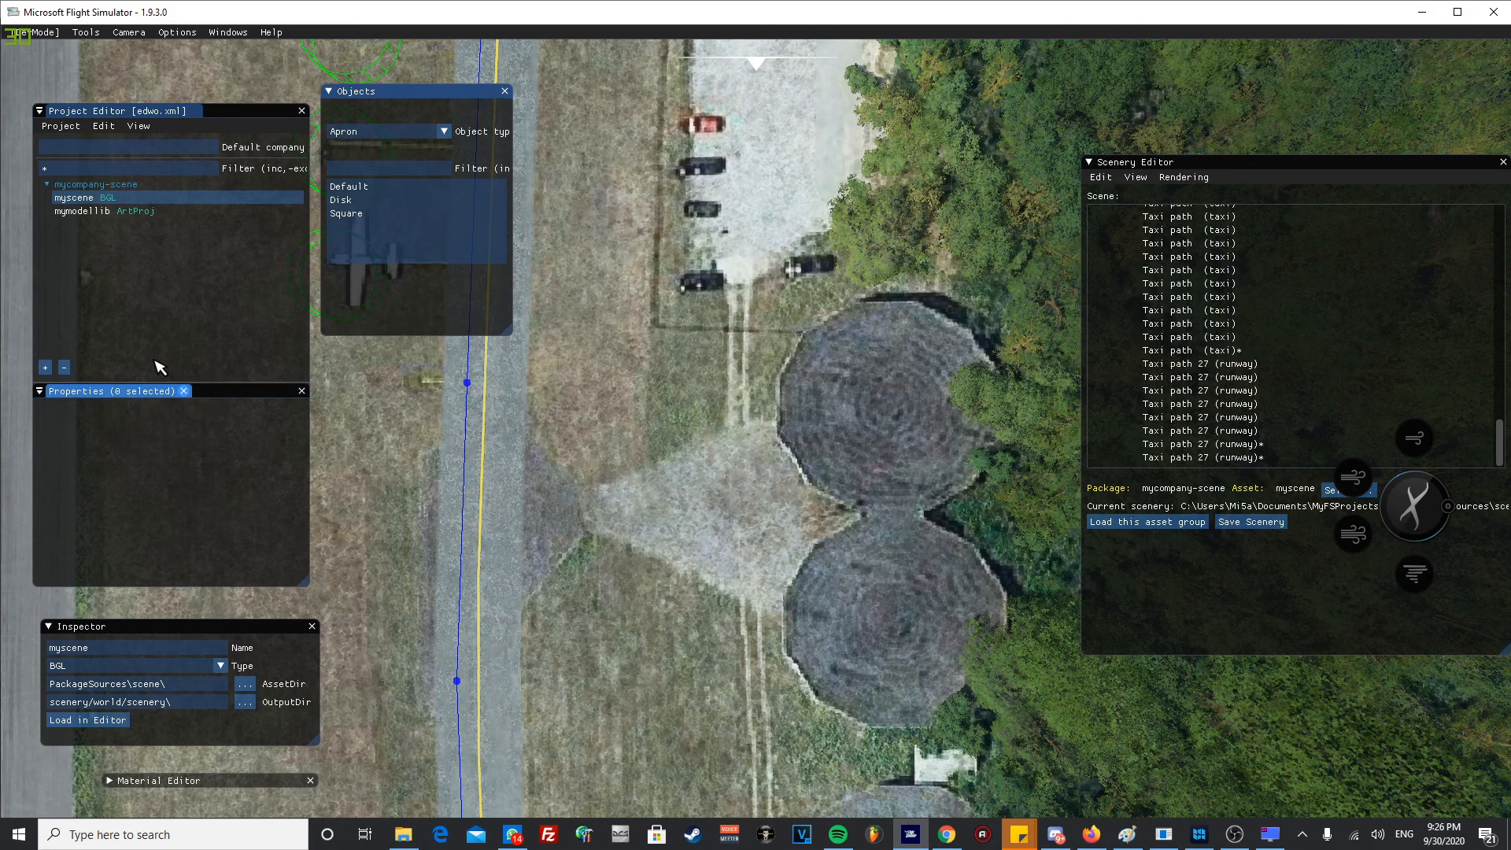
{"action": "left_click", "coordinate": [370, 188]}
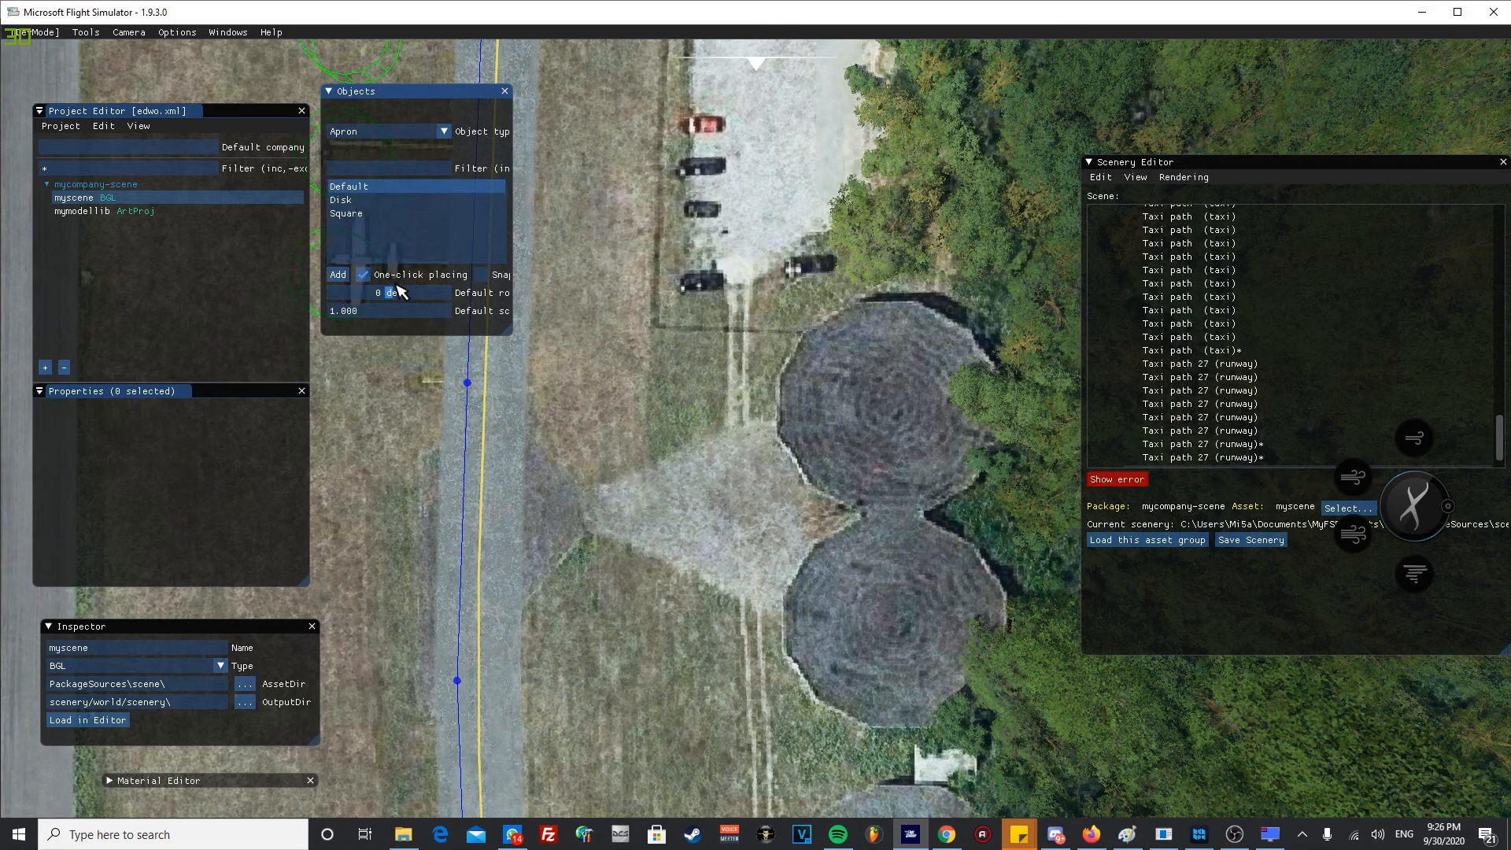
{"action": "left_click", "coordinate": [612, 498]}
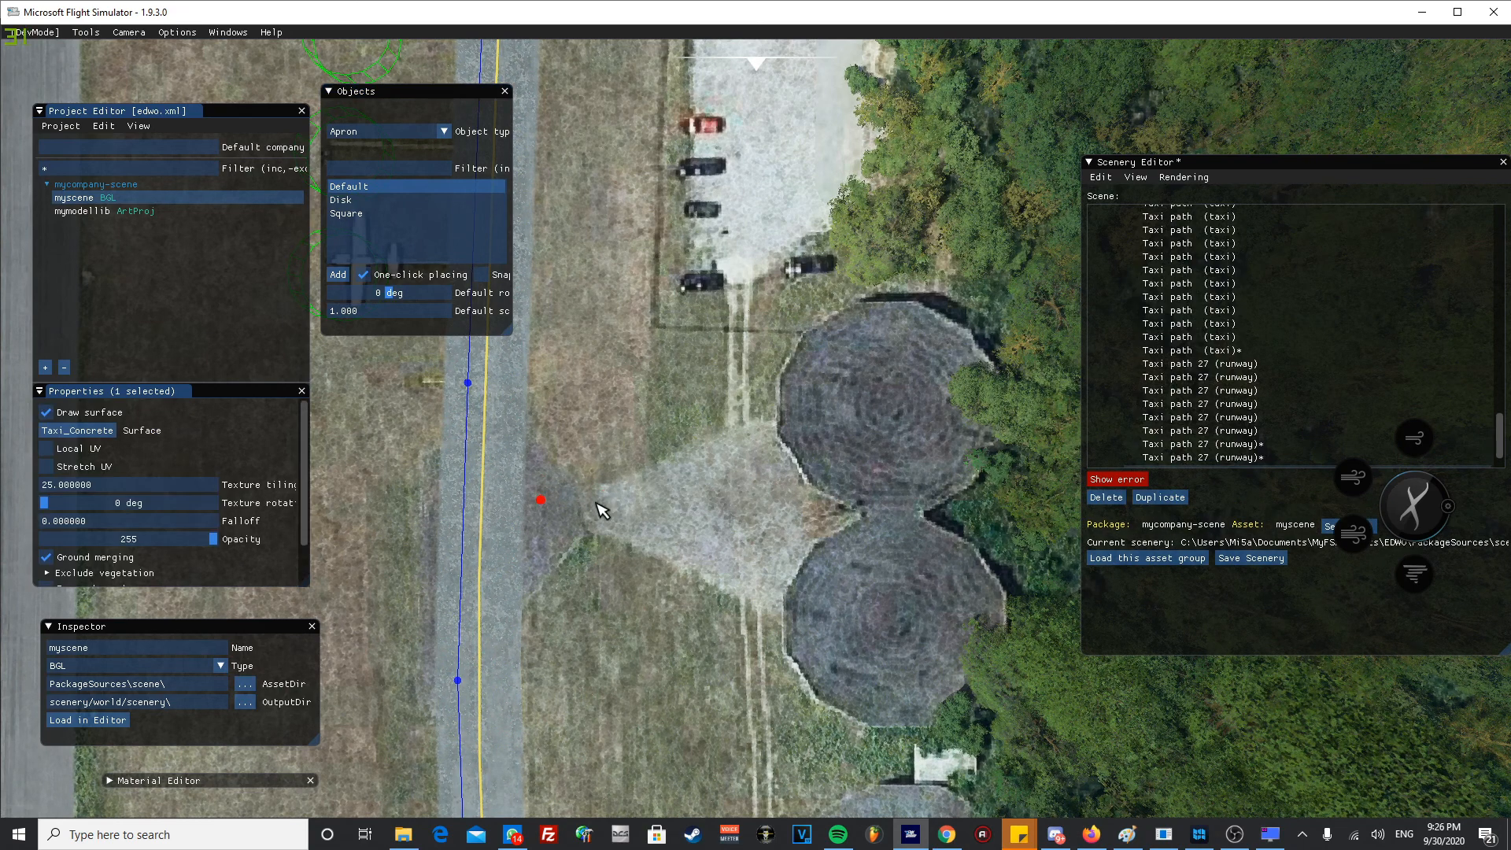
{"action": "left_click_drag", "start_coordinate": [539, 478], "coordinate": [550, 466]}
{"action": "left_click", "coordinate": [595, 501]}
{"action": "left_click", "coordinate": [757, 423]}
{"action": "left_click", "coordinate": [863, 398]}
{"action": "left_click", "coordinate": [877, 377]}
{"action": "left_click", "coordinate": [954, 408]}
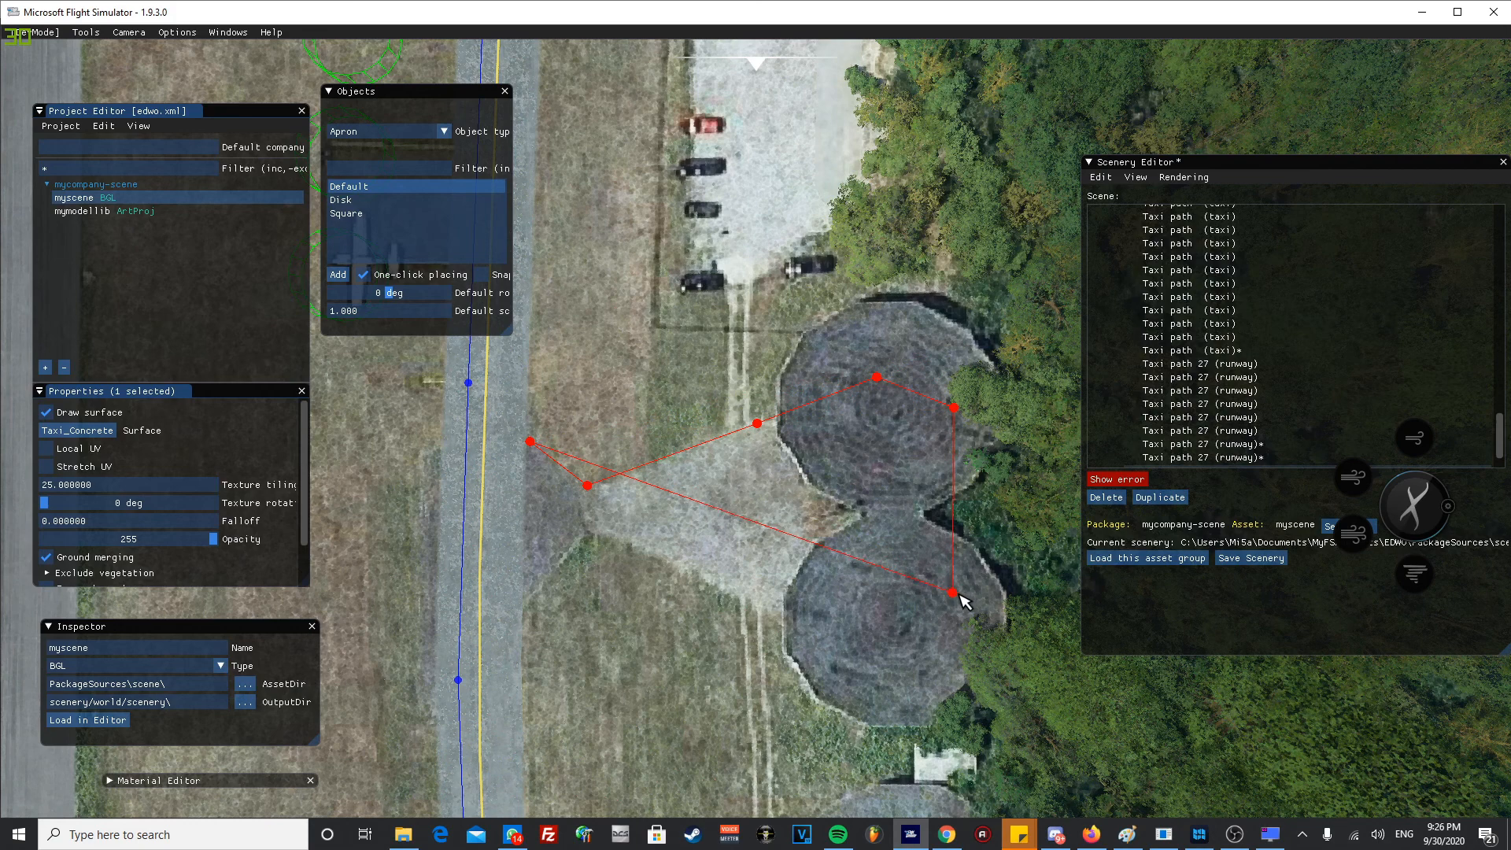
- Finish the wedge apron's outline around the second round pad and back onto the taxiway, closing the shape
{"action": "left_click", "coordinate": [985, 594]}
{"action": "left_click", "coordinate": [965, 665]}
{"action": "left_click", "coordinate": [923, 697]}
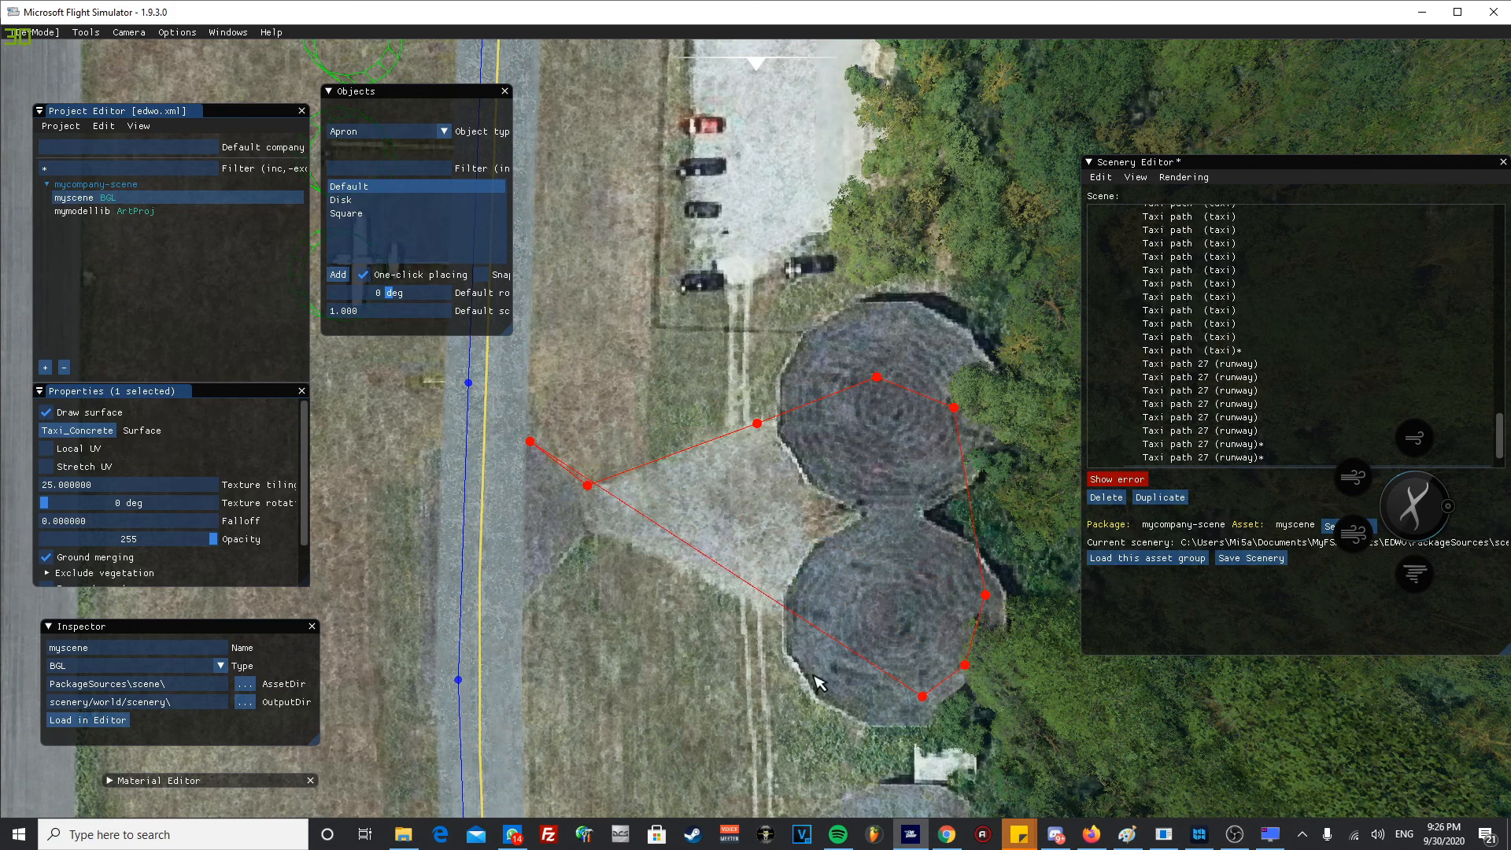
{"action": "left_click", "coordinate": [784, 627]}
{"action": "left_click", "coordinate": [584, 530]}
{"action": "left_click", "coordinate": [522, 600]}
{"action": "left_click", "coordinate": [464, 588]}
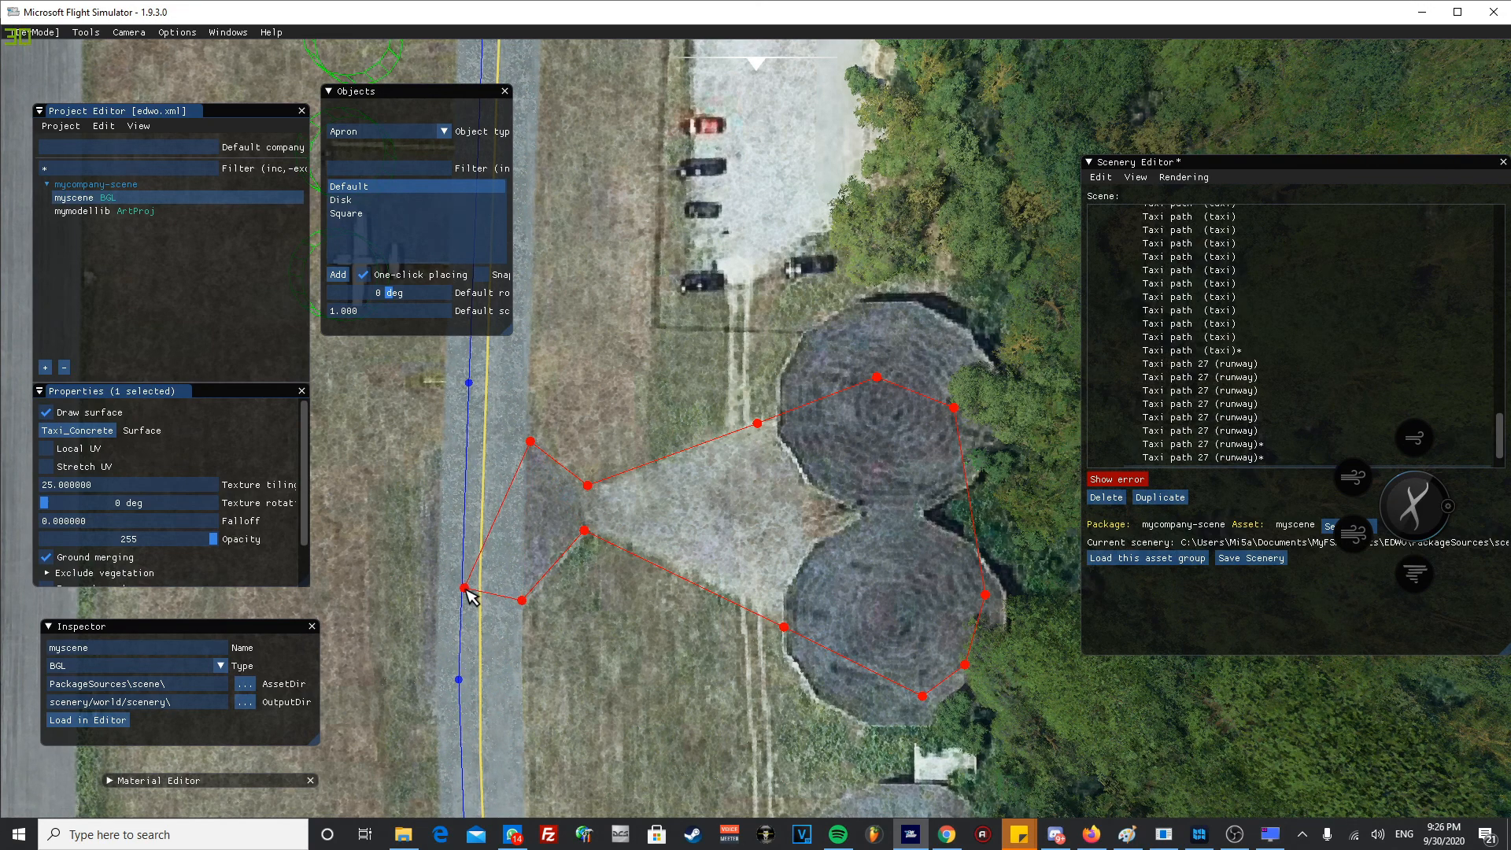
{"action": "left_click", "coordinate": [470, 495]}
{"action": "double_click", "coordinate": [530, 442]}
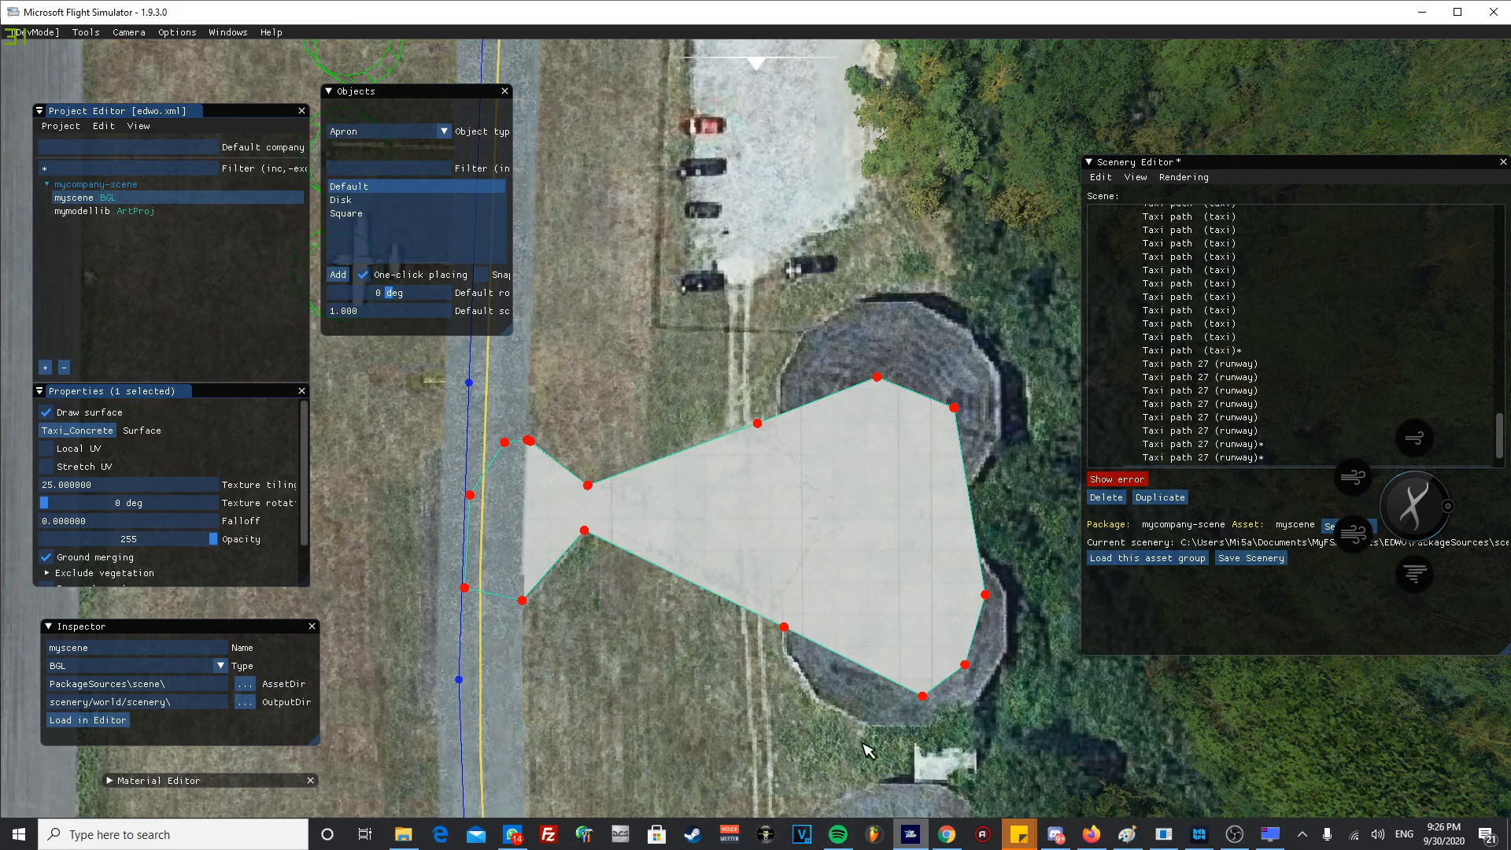
- Outline a second Default apron on the paved area nearer the runway 27 threshold, from the taxiway connector along the round pads' forest side
{"action": "left_click", "coordinate": [594, 401]}
{"action": "scroll", "coordinate": [683, 703], "scroll_direction": "down", "scroll_amount": 5}
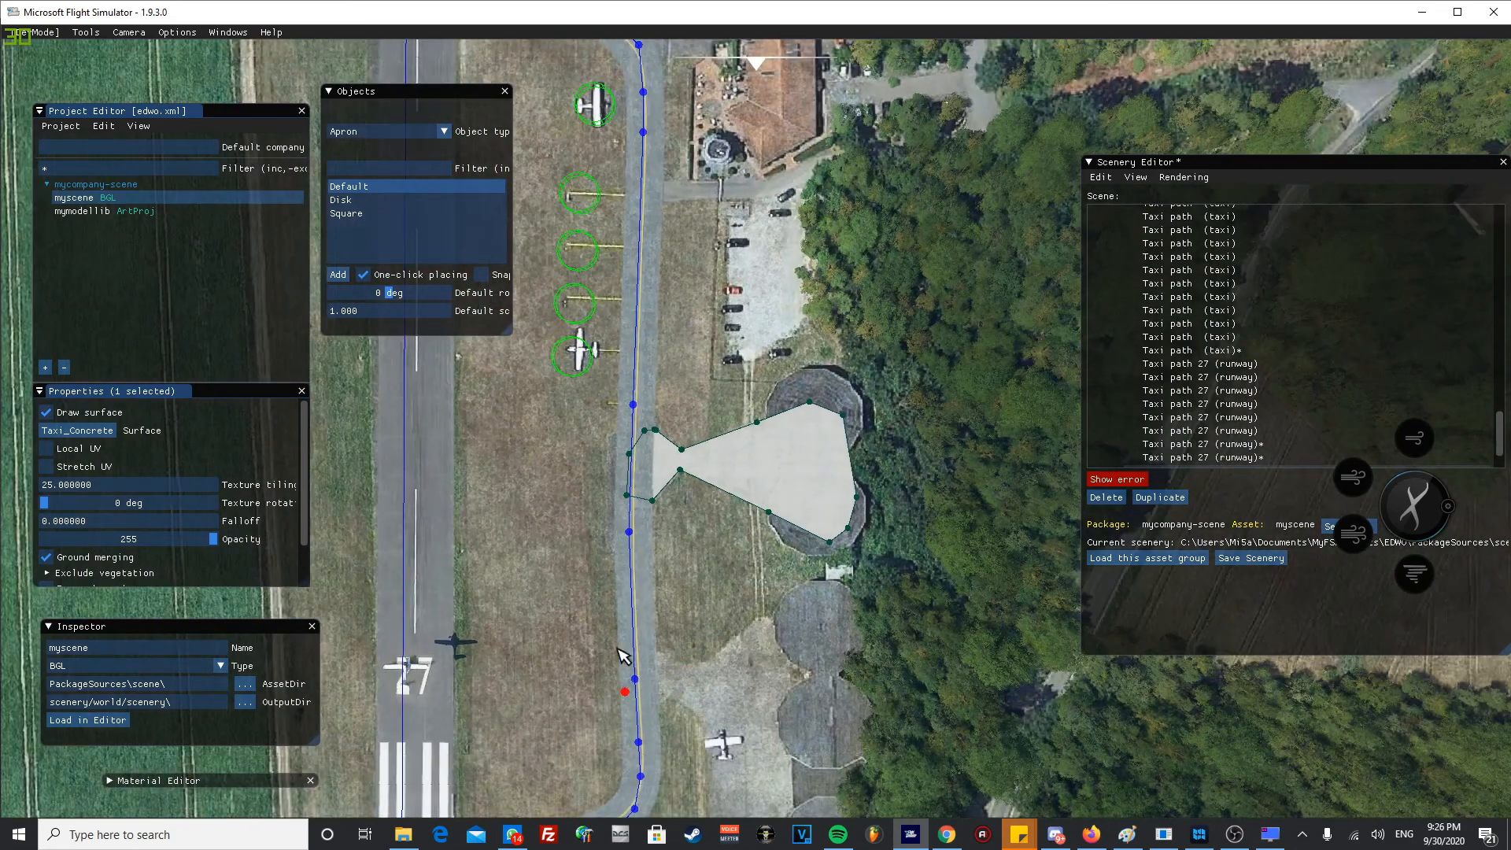
{"action": "middle_click_drag", "start_coordinate": [618, 648], "coordinate": [635, 510]}
{"action": "scroll", "coordinate": [730, 370], "scroll_direction": "up", "scroll_amount": 2}
{"action": "middle_click_drag", "start_coordinate": [724, 433], "coordinate": [711, 460]}
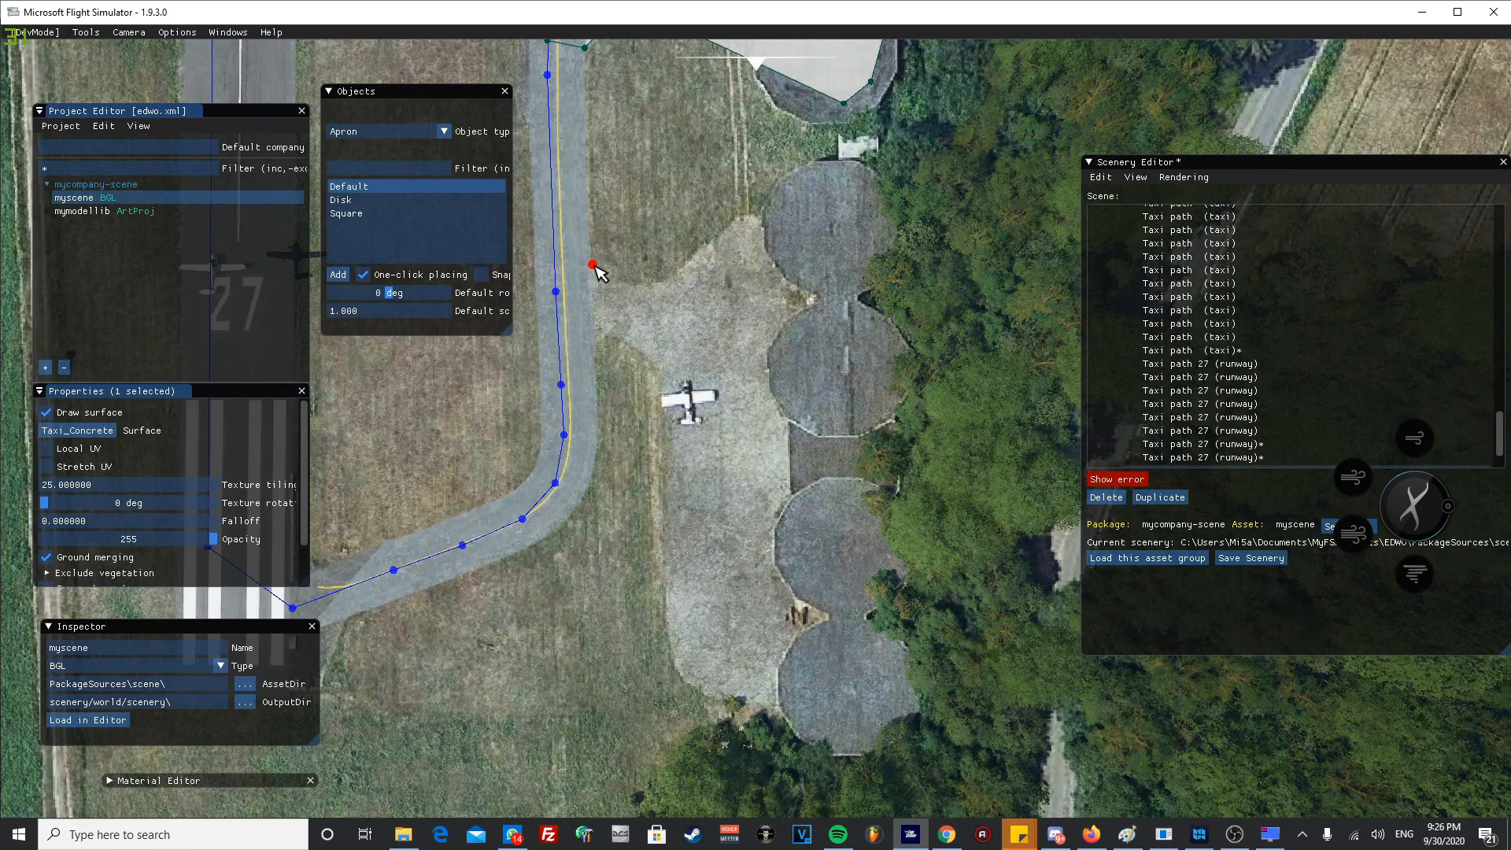
{"action": "left_click", "coordinate": [591, 266]}
{"action": "left_click", "coordinate": [635, 288]}
{"action": "left_click", "coordinate": [659, 283]}
{"action": "left_click", "coordinate": [690, 260]}
{"action": "left_click", "coordinate": [729, 228]}
{"action": "left_click", "coordinate": [741, 213]}
{"action": "left_click", "coordinate": [756, 213]}
{"action": "left_click", "coordinate": [795, 208]}
{"action": "left_click", "coordinate": [817, 192]}
{"action": "left_click", "coordinate": [835, 200]}
{"action": "left_click", "coordinate": [852, 234]}
{"action": "left_click", "coordinate": [863, 257]}
{"action": "left_click", "coordinate": [864, 307]}
{"action": "left_click", "coordinate": [877, 338]}
{"action": "left_click", "coordinate": [885, 373]}
{"action": "left_click", "coordinate": [881, 408]}
{"action": "left_click", "coordinate": [865, 478]}
{"action": "left_click", "coordinate": [864, 516]}
{"action": "left_click", "coordinate": [869, 562]}
{"action": "left_click", "coordinate": [878, 607]}
{"action": "left_click", "coordinate": [885, 646]}
{"action": "left_click", "coordinate": [888, 684]}
- Complete the second apron's outline along its far end and grass edge, closing it at the taxiway connector
{"action": "left_click", "coordinate": [879, 714]}
{"action": "left_click", "coordinate": [814, 715]}
{"action": "left_click", "coordinate": [783, 719]}
{"action": "left_click", "coordinate": [779, 705]}
{"action": "left_click", "coordinate": [730, 698]}
{"action": "left_click", "coordinate": [702, 694]}
{"action": "left_click", "coordinate": [693, 689]}
{"action": "left_click", "coordinate": [679, 676]}
{"action": "left_click", "coordinate": [671, 662]}
{"action": "left_click", "coordinate": [670, 646]}
{"action": "left_click", "coordinate": [671, 620]}
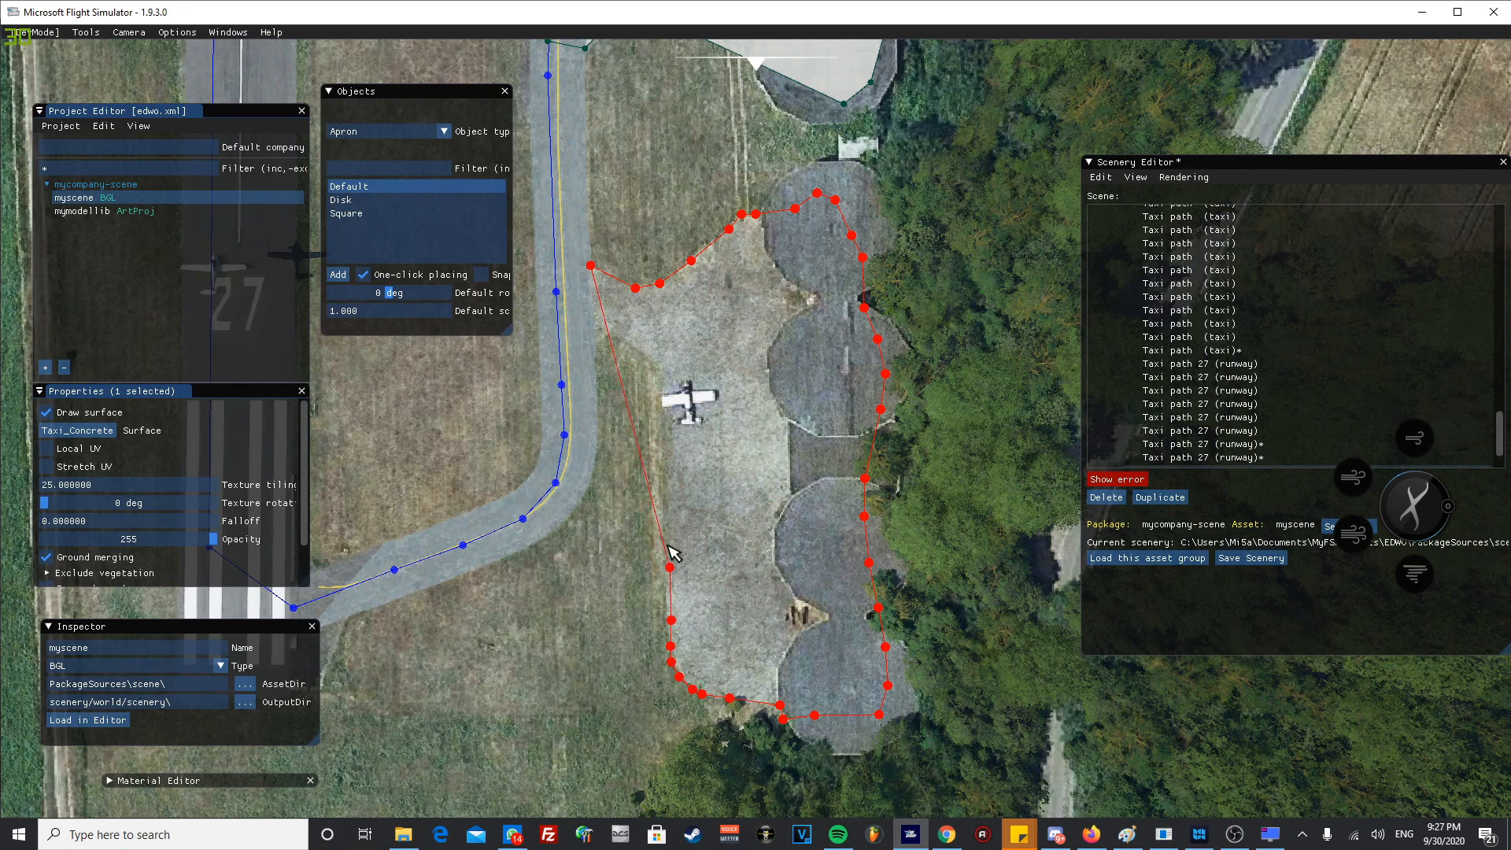
{"action": "left_click", "coordinate": [661, 507]}
{"action": "left_click", "coordinate": [663, 457]}
{"action": "left_click", "coordinate": [667, 406]}
{"action": "left_click", "coordinate": [664, 374]}
{"action": "left_click", "coordinate": [658, 364]}
{"action": "left_click", "coordinate": [642, 348]}
{"action": "left_click", "coordinate": [624, 339]}
{"action": "left_click", "coordinate": [593, 334]}
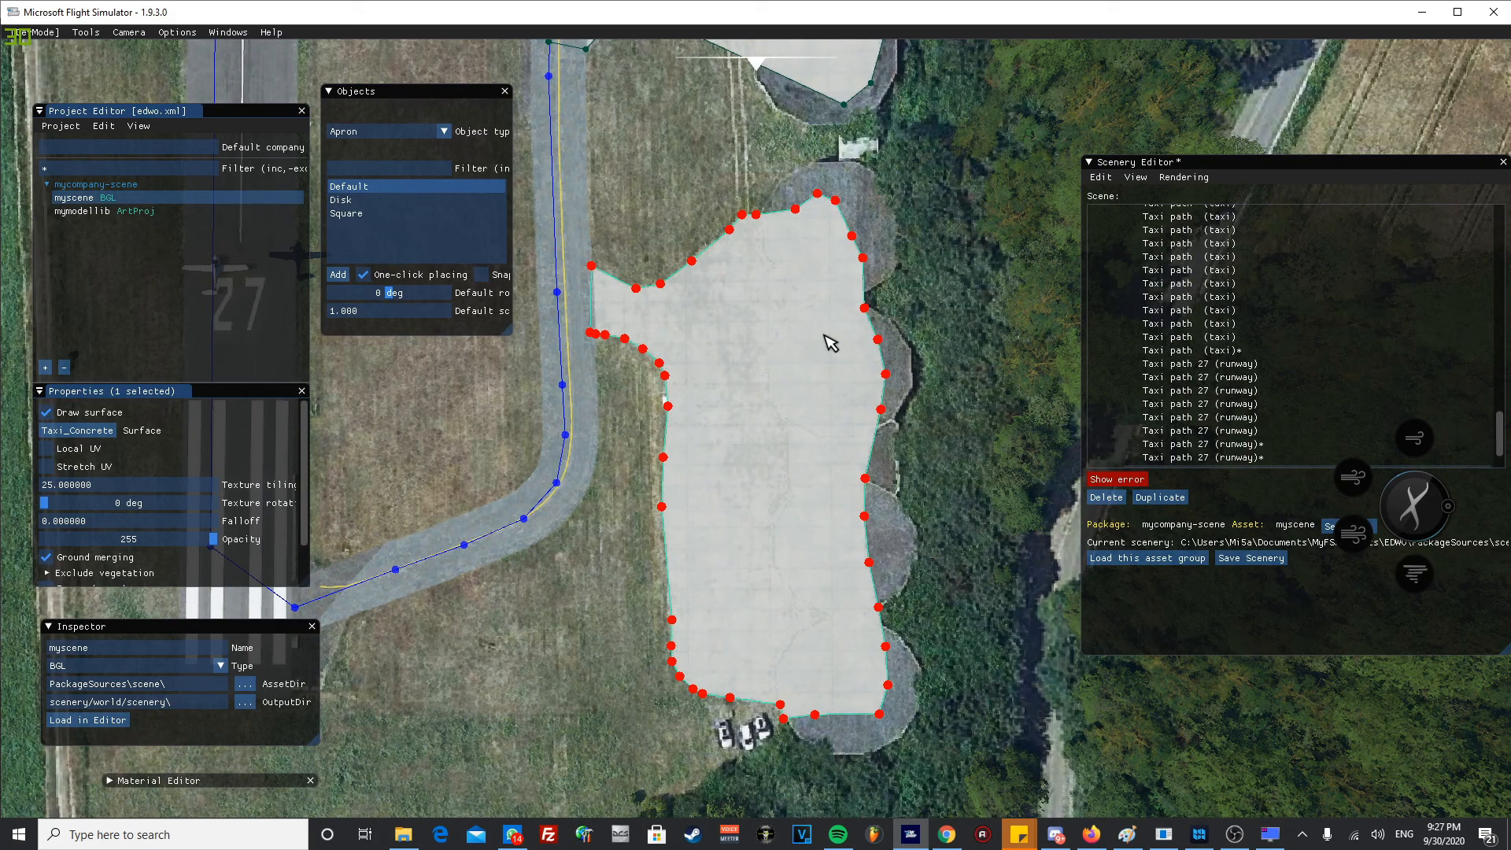
- Start a third Default apron at the taxiway beside the red-roofed building and trace it behind the white-roofed hangar along the forest edge
{"action": "scroll", "coordinate": [829, 300], "scroll_direction": "down", "scroll_amount": 2}
{"action": "left_click", "coordinate": [698, 291]}
{"action": "scroll", "coordinate": [627, 258], "scroll_direction": "down", "scroll_amount": 3}
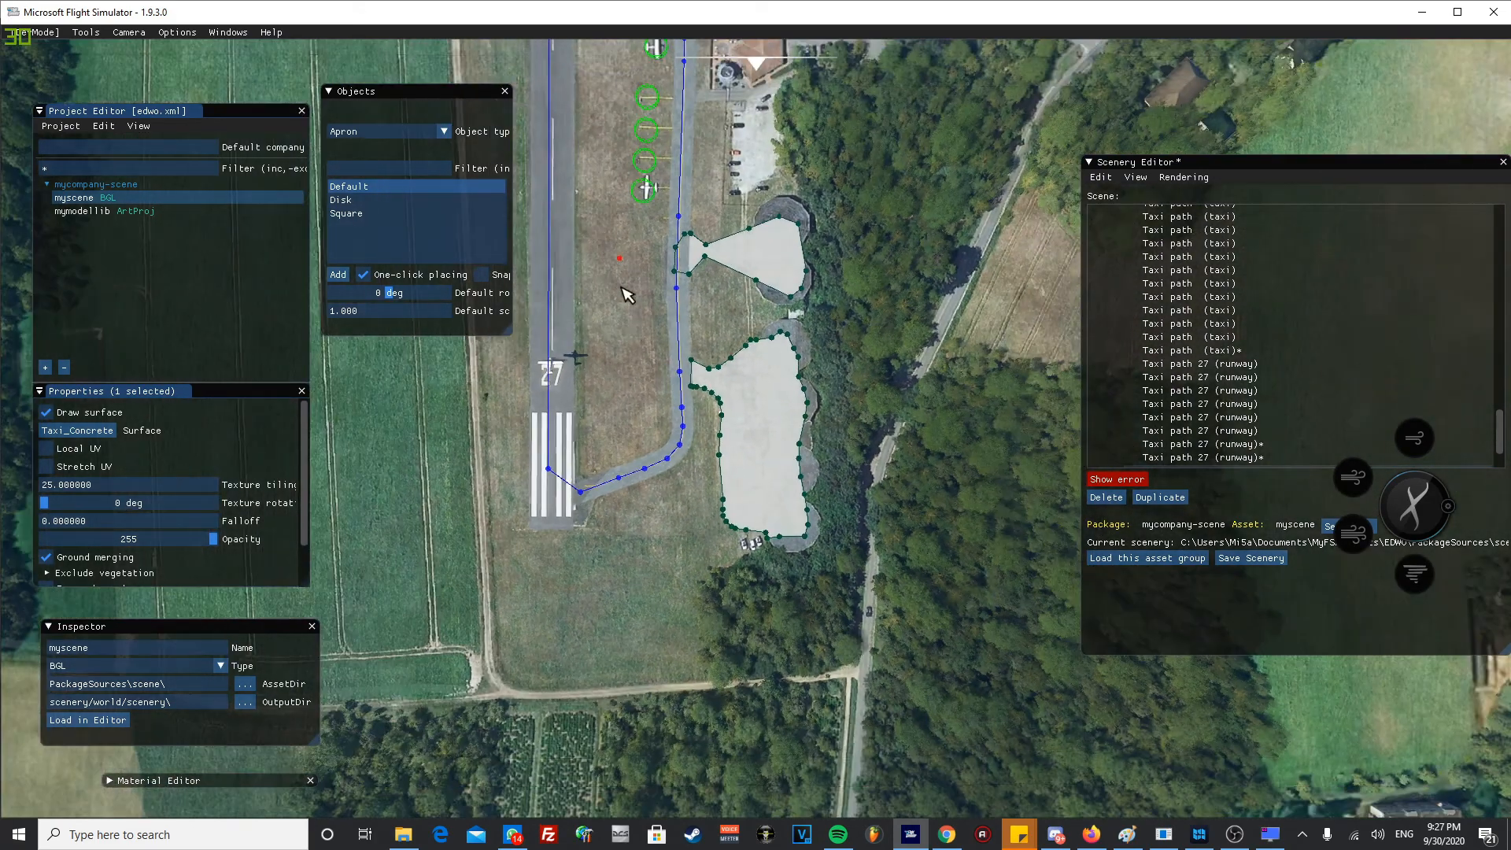
{"action": "middle_click_drag", "start_coordinate": [646, 319], "coordinate": [741, 477]}
{"action": "scroll", "coordinate": [728, 547], "scroll_direction": "up", "scroll_amount": 2}
{"action": "middle_click_drag", "start_coordinate": [714, 344], "coordinate": [716, 443]}
{"action": "scroll", "coordinate": [767, 488], "scroll_direction": "up", "scroll_amount": 2}
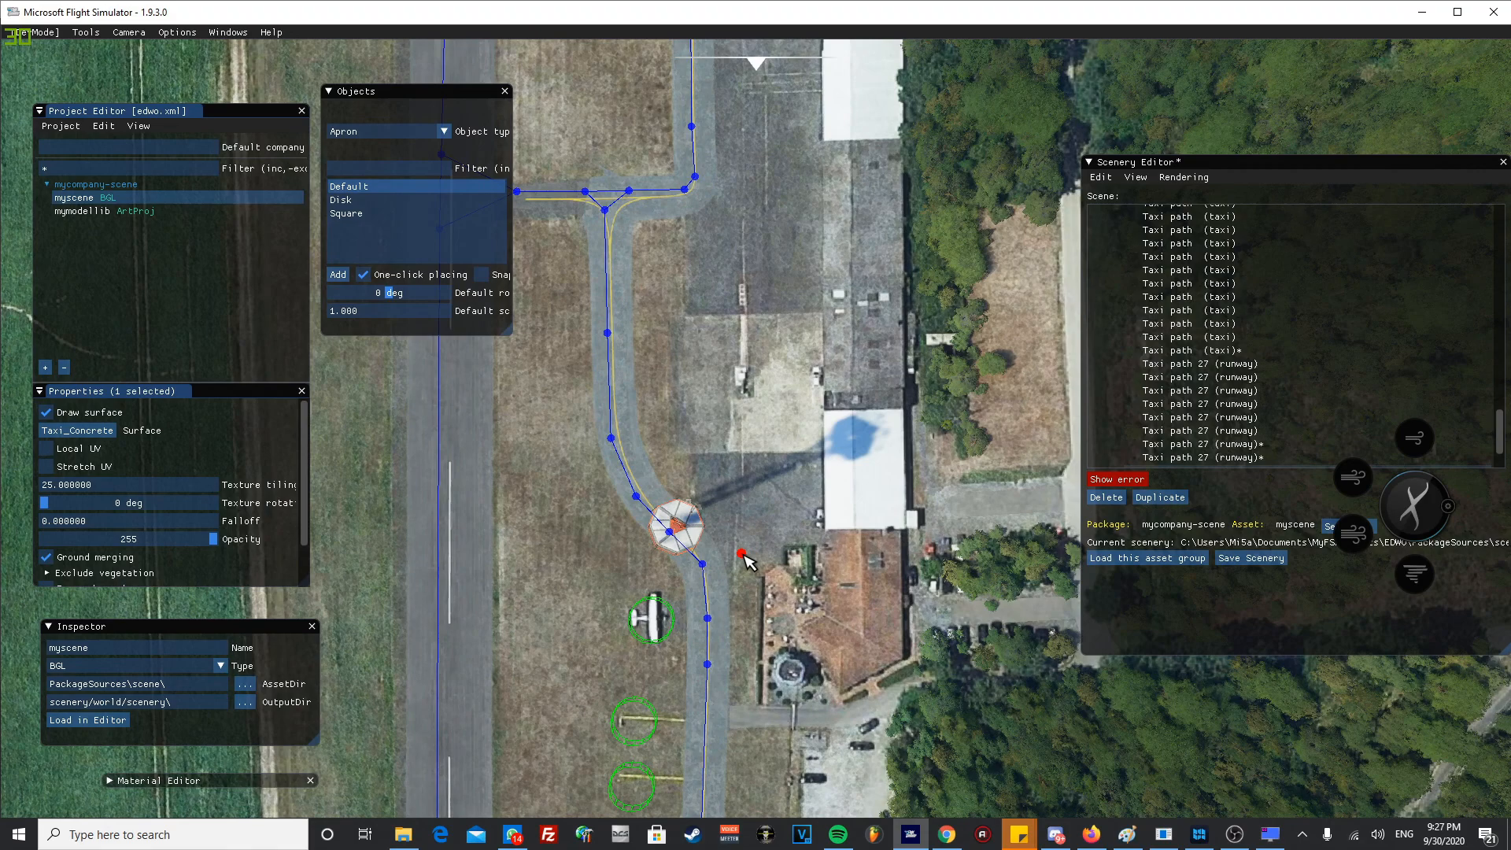
{"action": "scroll", "coordinate": [749, 560], "scroll_direction": "up", "scroll_amount": 2}
{"action": "middle_click_drag", "start_coordinate": [709, 627], "coordinate": [814, 377]}
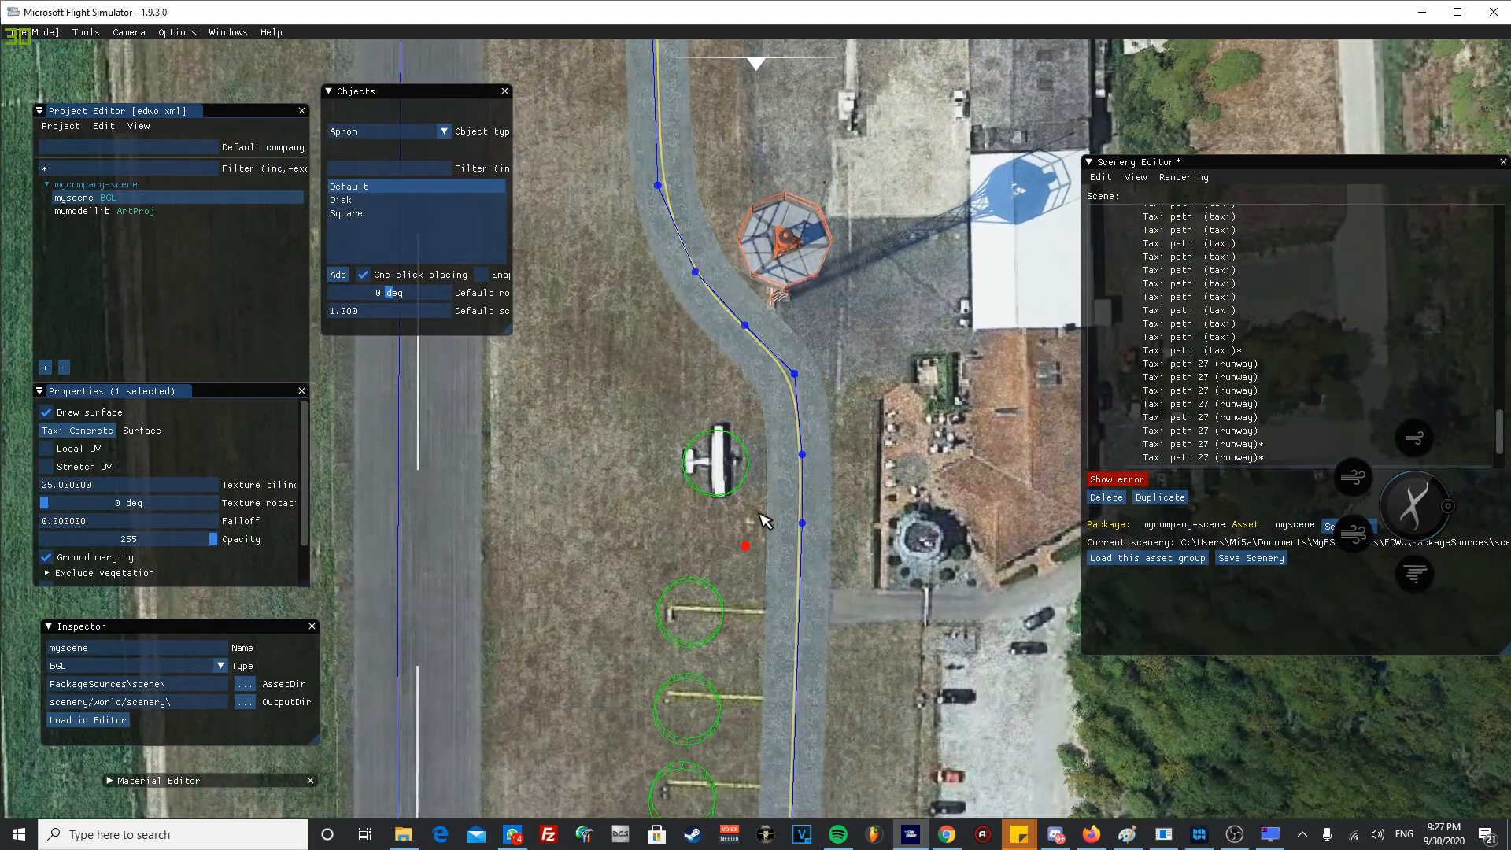
{"action": "middle_click_drag", "start_coordinate": [744, 526], "coordinate": [817, 384]}
{"action": "mouse_move", "coordinate": [804, 319]}
{"action": "middle_mouse_down"}
{"action": "mouse_move", "coordinate": [817, 318]}
{"action": "mouse_move", "coordinate": [811, 371]}
{"action": "mouse_move", "coordinate": [793, 386]}
{"action": "mouse_move", "coordinate": [872, 310]}
{"action": "middle_mouse_up"}
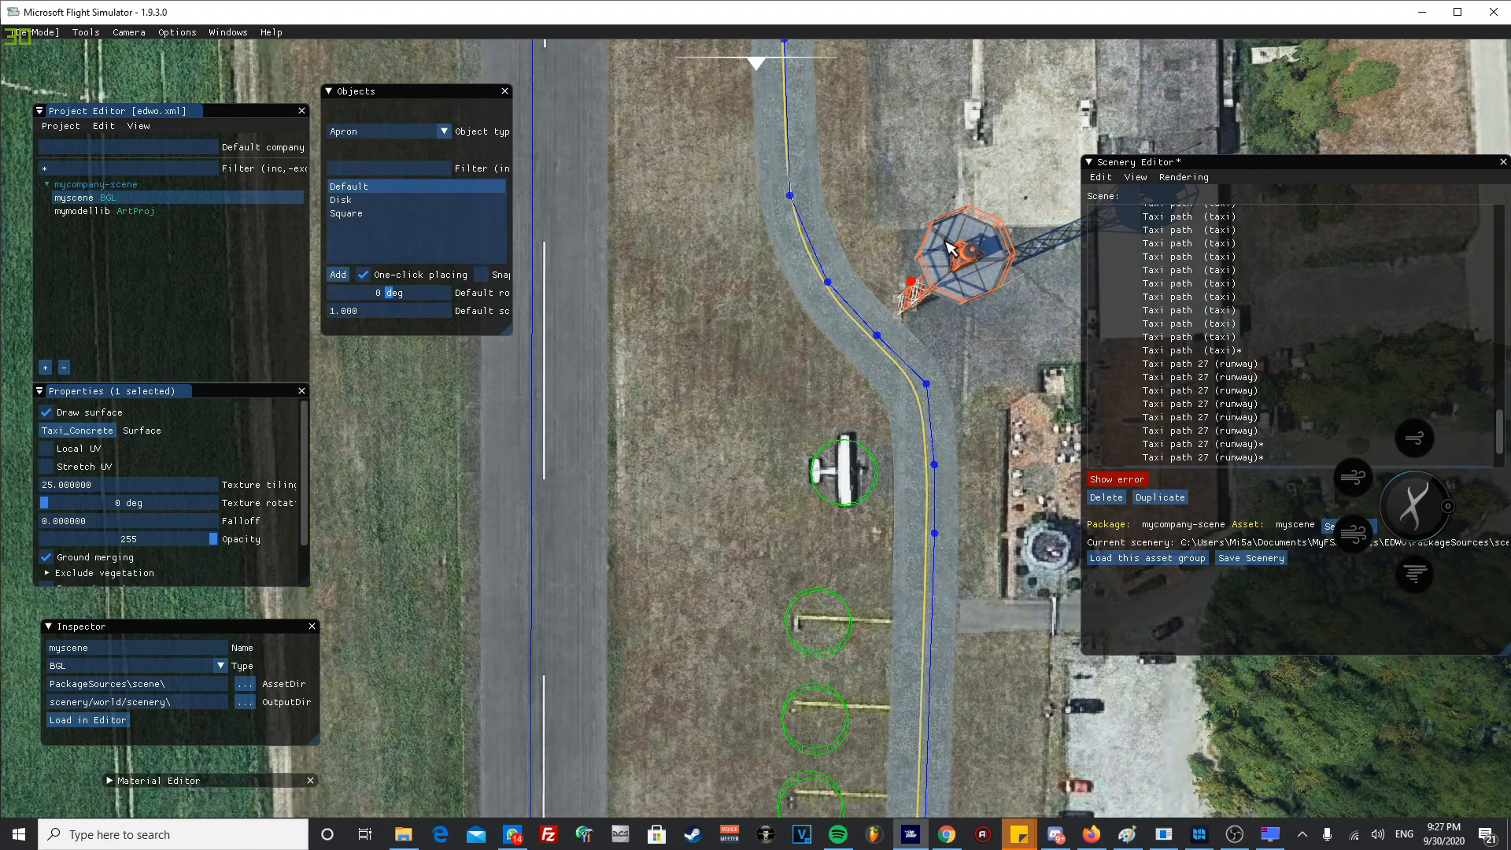
{"action": "middle_click_drag", "start_coordinate": [943, 269], "coordinate": [648, 314]}
{"action": "middle_click_drag", "start_coordinate": [822, 295], "coordinate": [674, 446]}
{"action": "middle_click_drag", "start_coordinate": [709, 368], "coordinate": [768, 367]}
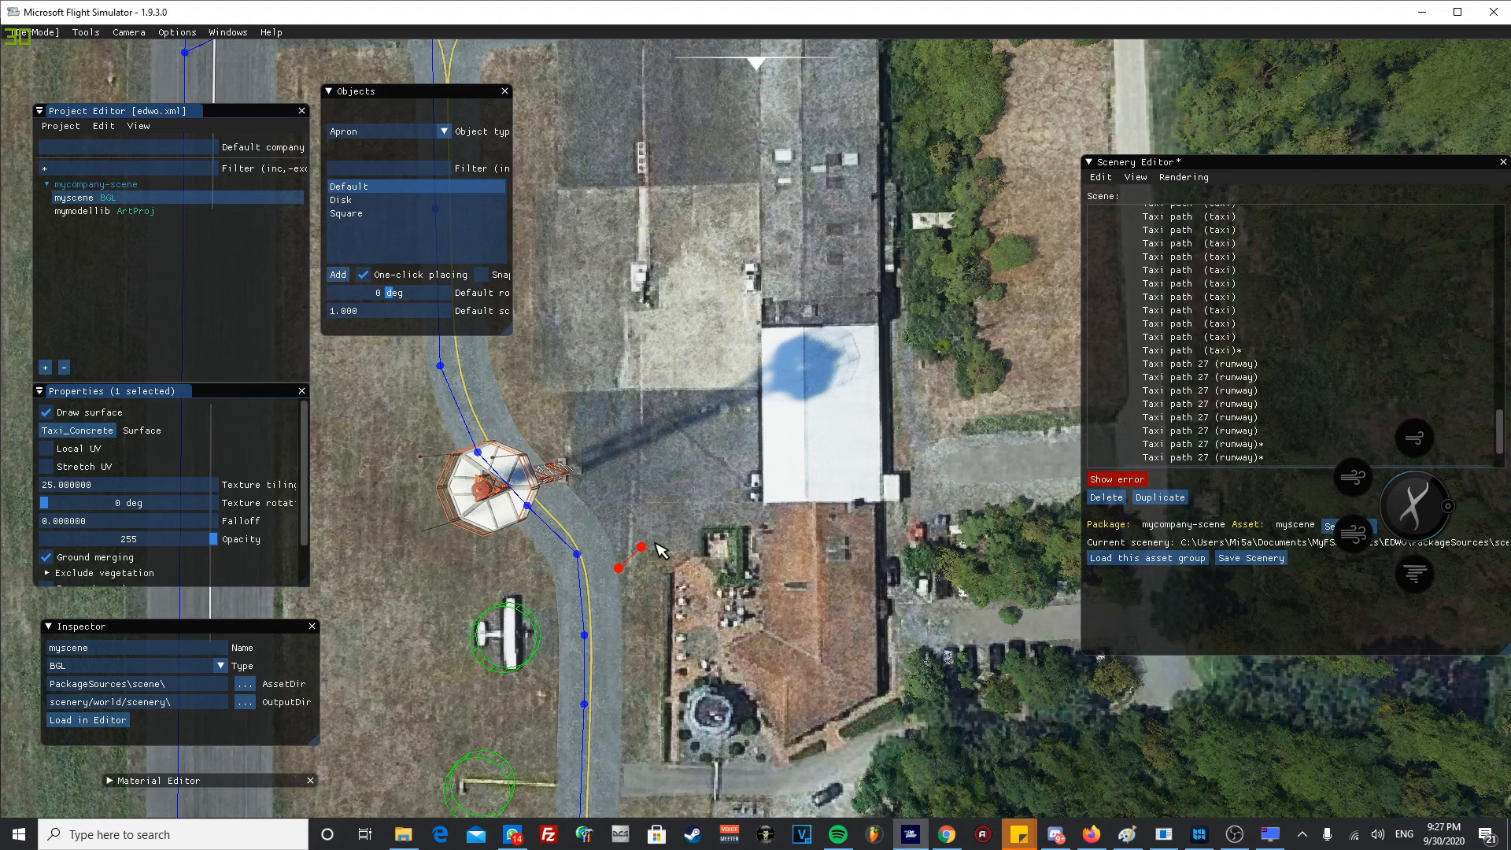
{"action": "left_click", "coordinate": [686, 534]}
{"action": "left_click", "coordinate": [729, 535]}
{"action": "left_click", "coordinate": [866, 535]}
{"action": "left_click", "coordinate": [872, 275]}
- Extend the third apron's outline around the far end of the second white-roofed hangar and across to the parallel taxiway
{"action": "middle_click_drag", "start_coordinate": [828, 147], "coordinate": [769, 634]}
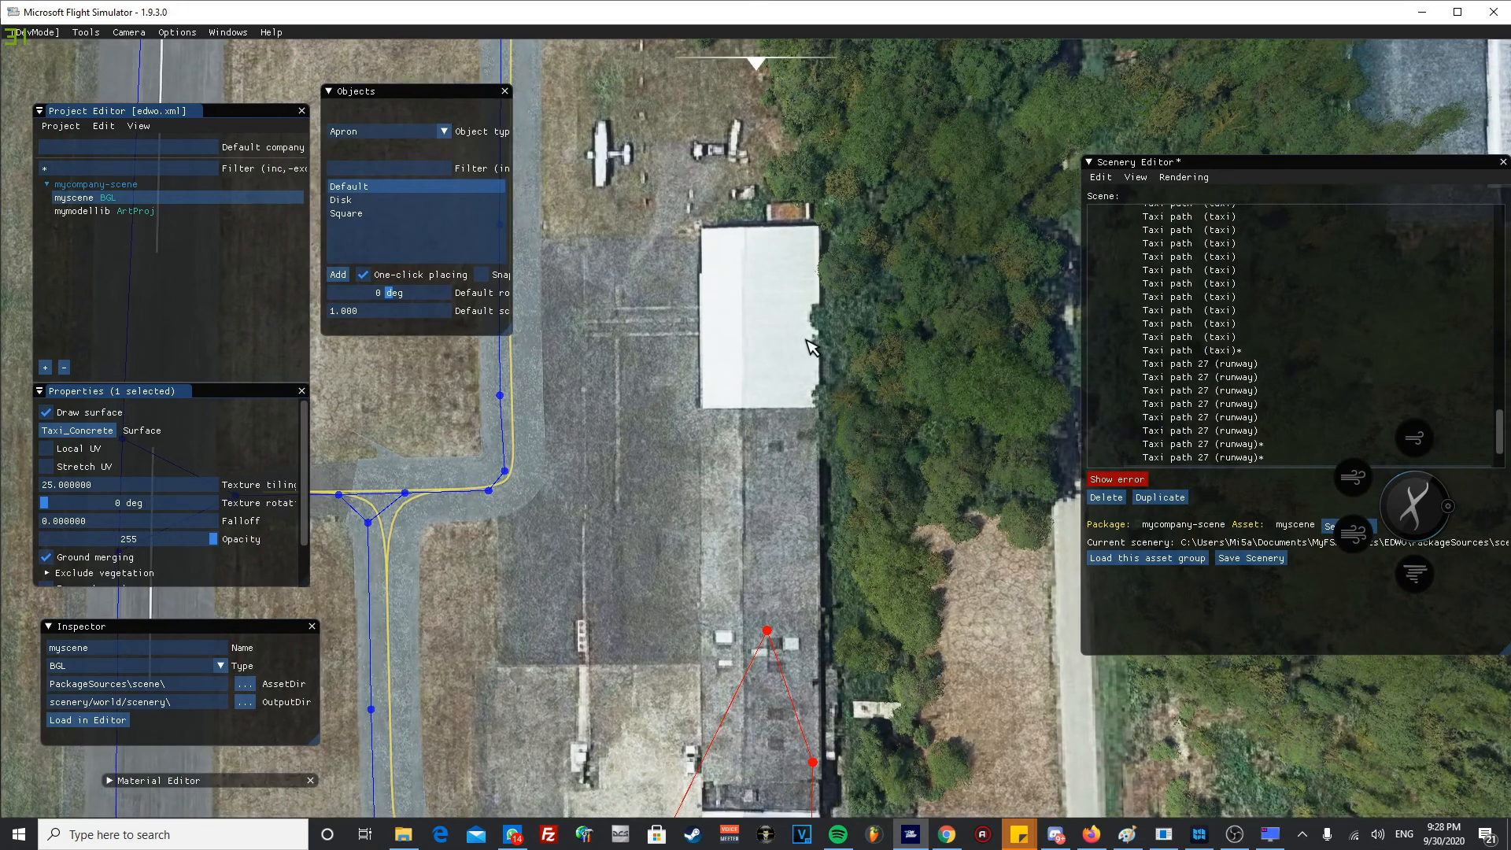
{"action": "left_click", "coordinate": [817, 234]}
{"action": "left_click", "coordinate": [727, 234]}
{"action": "left_click", "coordinate": [665, 236]}
{"action": "left_click", "coordinate": [543, 236]}
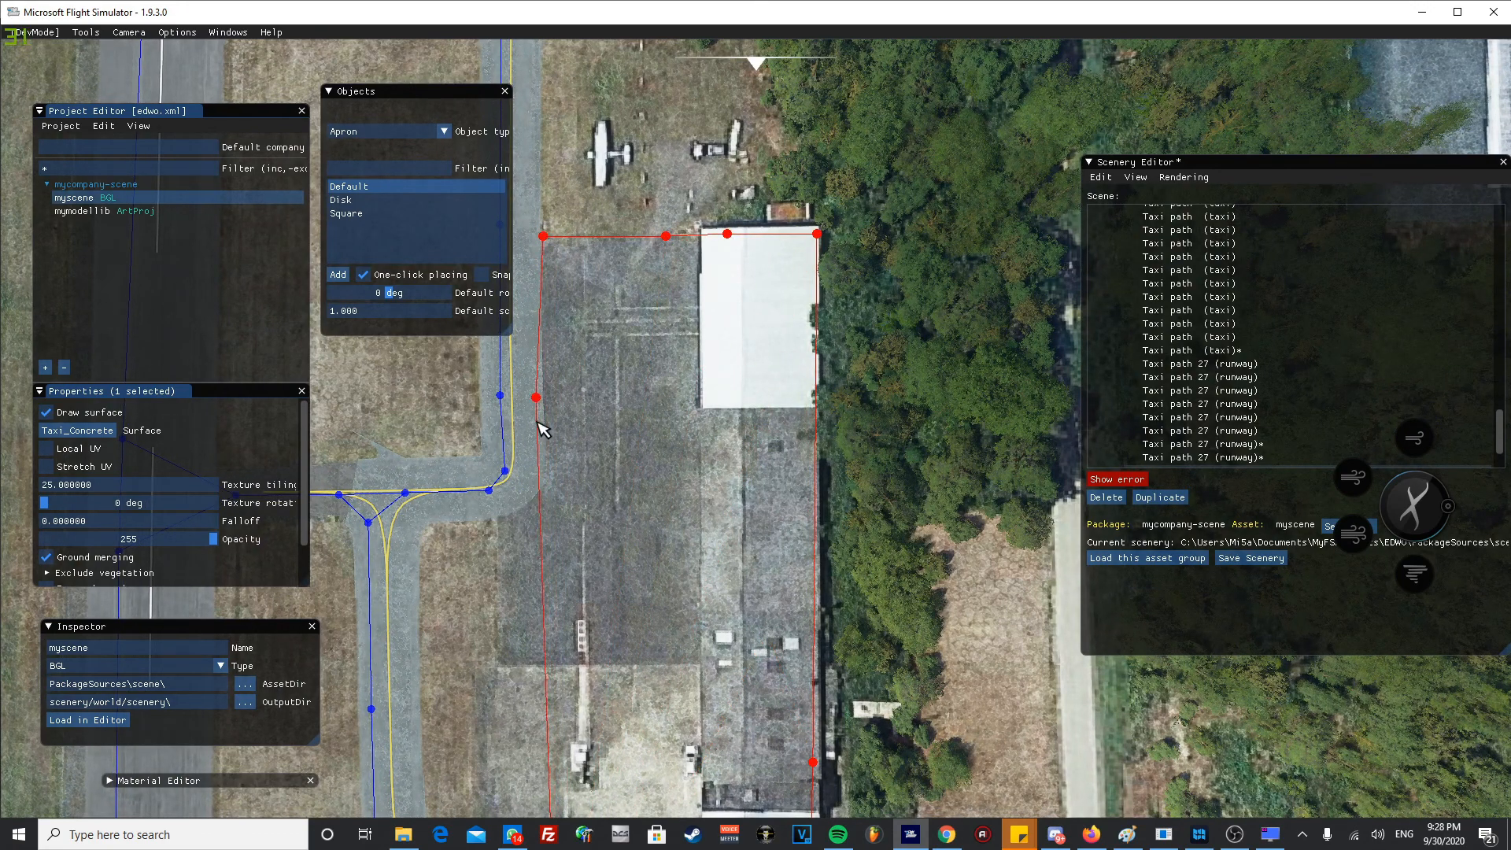
- Trace the third apron's taxiway side past the junction and lattice tower, closing the outline at its starting point
{"action": "left_click", "coordinate": [547, 477]}
{"action": "left_click", "coordinate": [529, 502]}
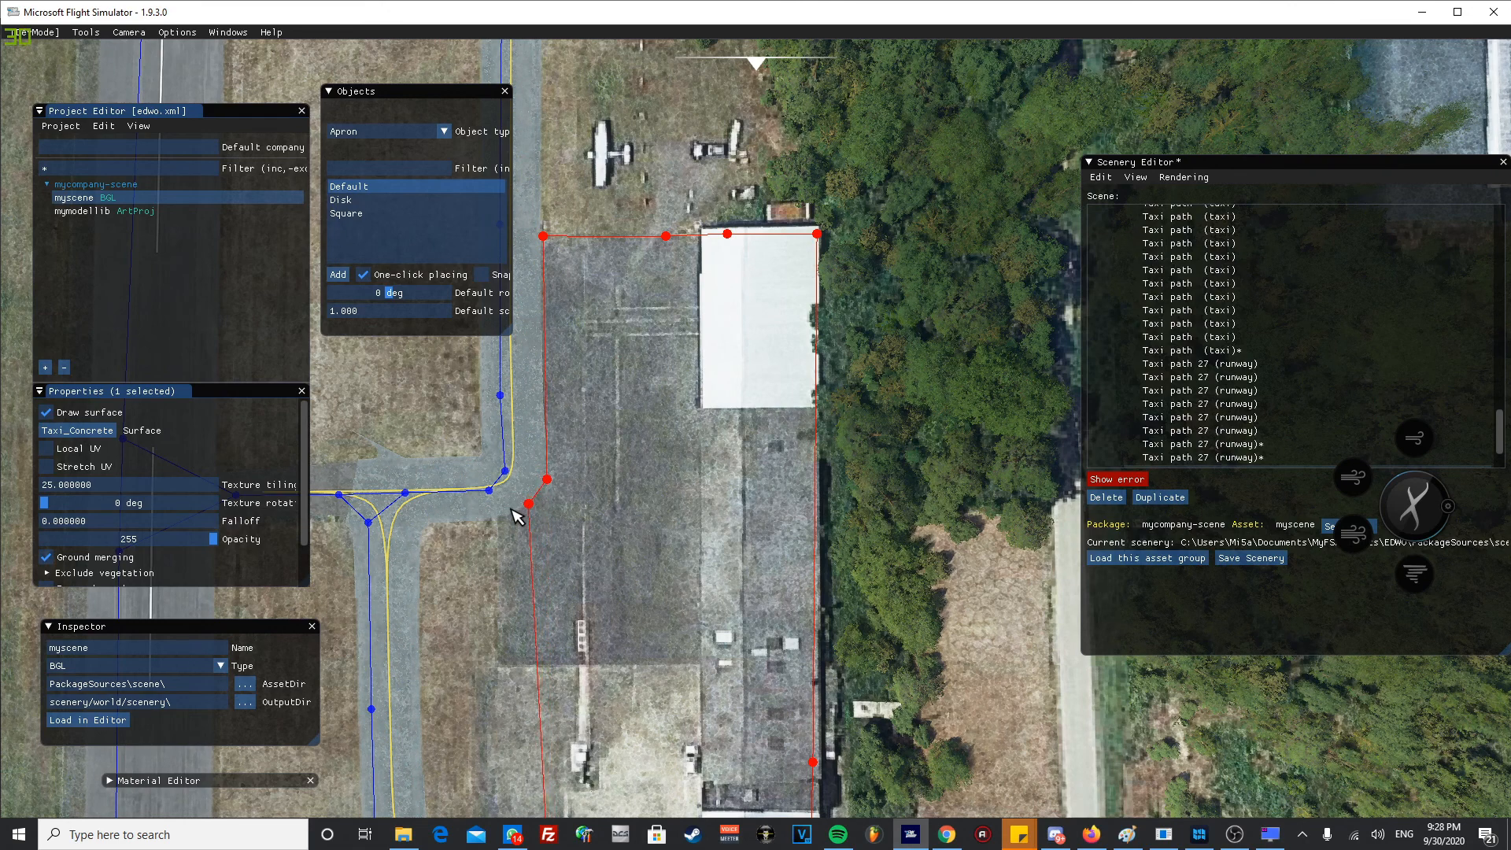
{"action": "left_click", "coordinate": [500, 512]}
{"action": "key", "text": "s"}
{"action": "left_click", "coordinate": [531, 358]}
{"action": "left_click", "coordinate": [542, 428]}
{"action": "left_click", "coordinate": [558, 527]}
{"action": "left_click", "coordinate": [559, 548]}
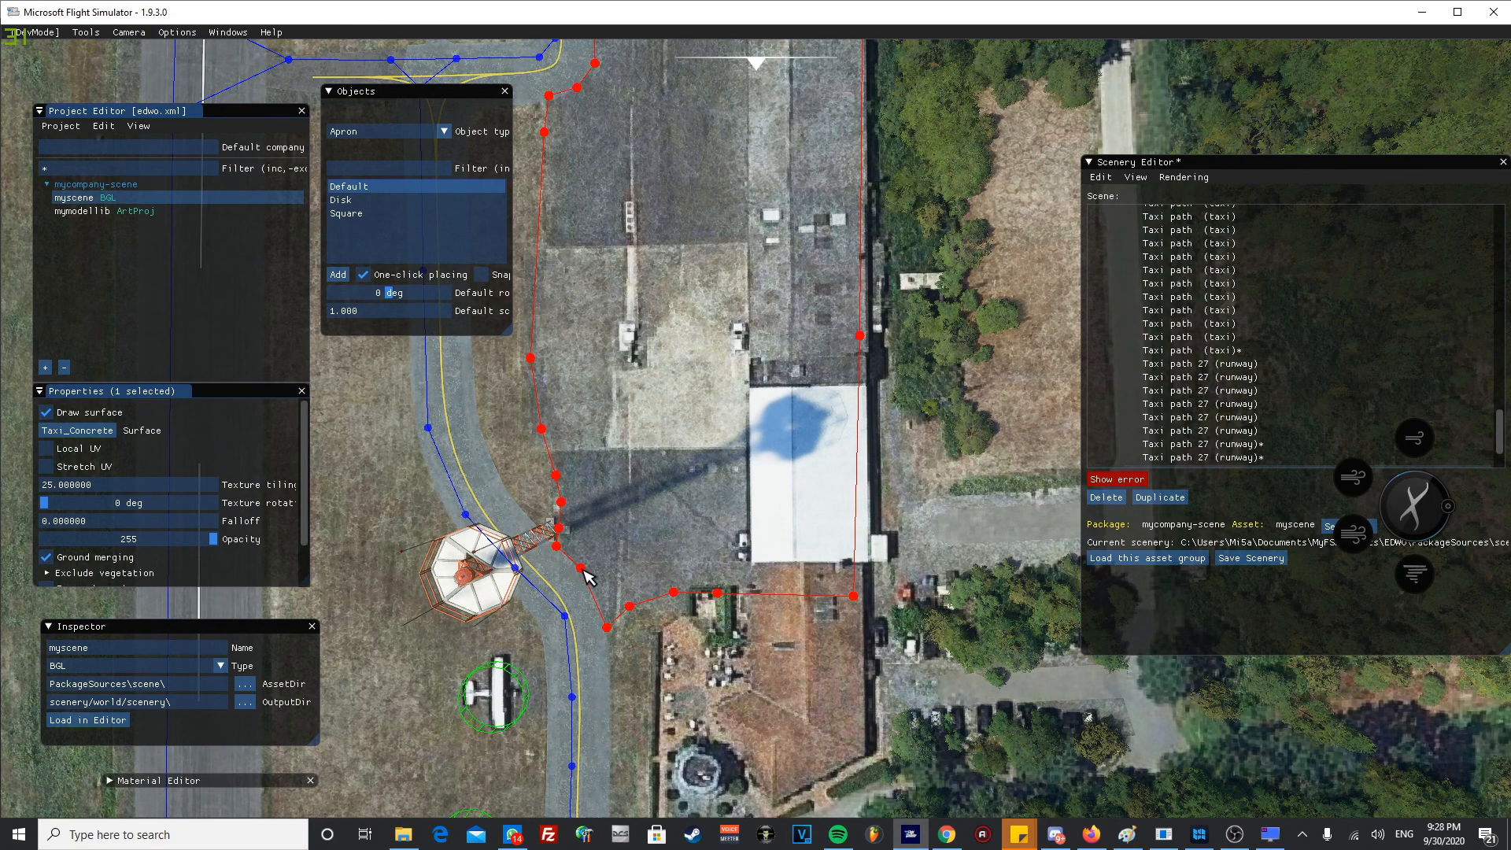
{"action": "left_click", "coordinate": [608, 623]}
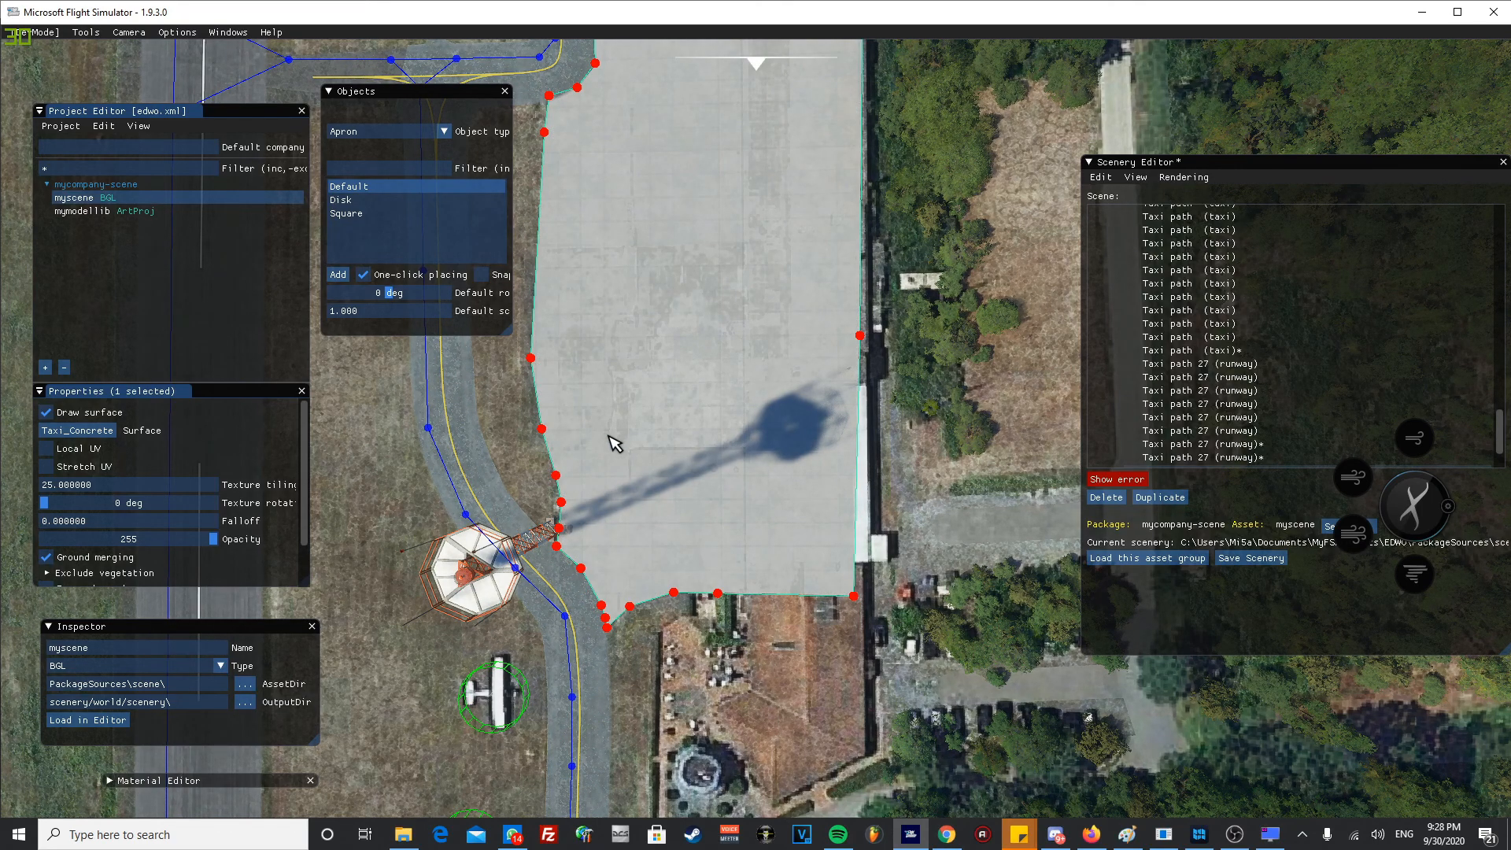
- Review the three aprons alongside the taxiway, from the hangars to the runway 27 threshold
{"action": "scroll", "coordinate": [620, 413], "scroll_direction": "down", "scroll_amount": 5}
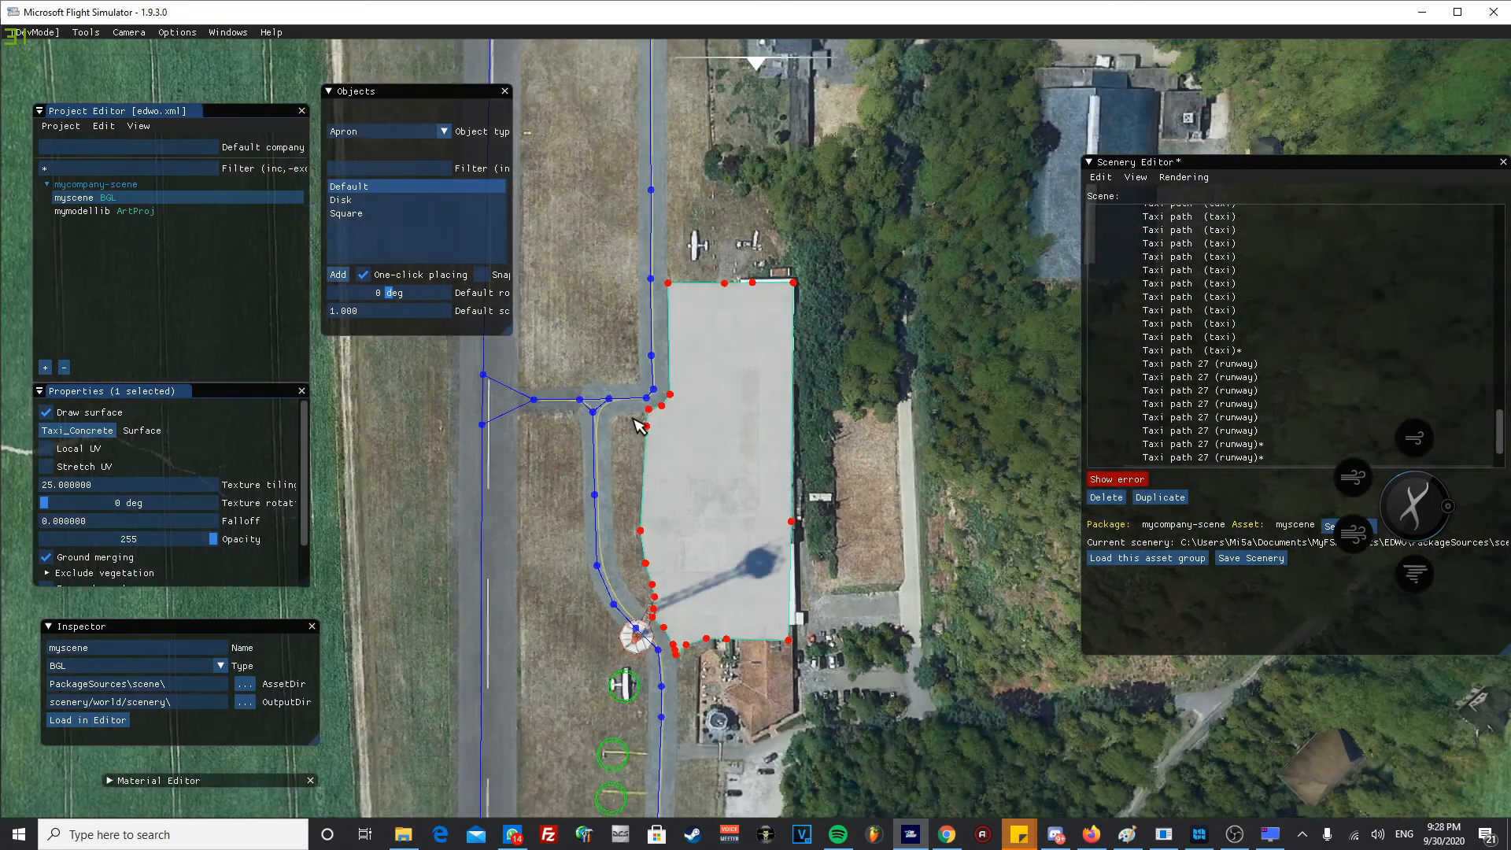
{"action": "middle_click_drag", "start_coordinate": [632, 418], "coordinate": [634, 611]}
{"action": "middle_click_drag", "start_coordinate": [584, 321], "coordinate": [661, 677]}
{"action": "mouse_move", "coordinate": [669, 352]}
{"action": "middle_mouse_down"}
{"action": "mouse_move", "coordinate": [636, 669]}
{"action": "mouse_move", "coordinate": [529, 226]}
{"action": "middle_mouse_up"}
{"action": "scroll", "coordinate": [626, 539], "scroll_direction": "down", "scroll_amount": 2}
{"action": "middle_click_drag", "start_coordinate": [619, 661], "coordinate": [602, 181]}
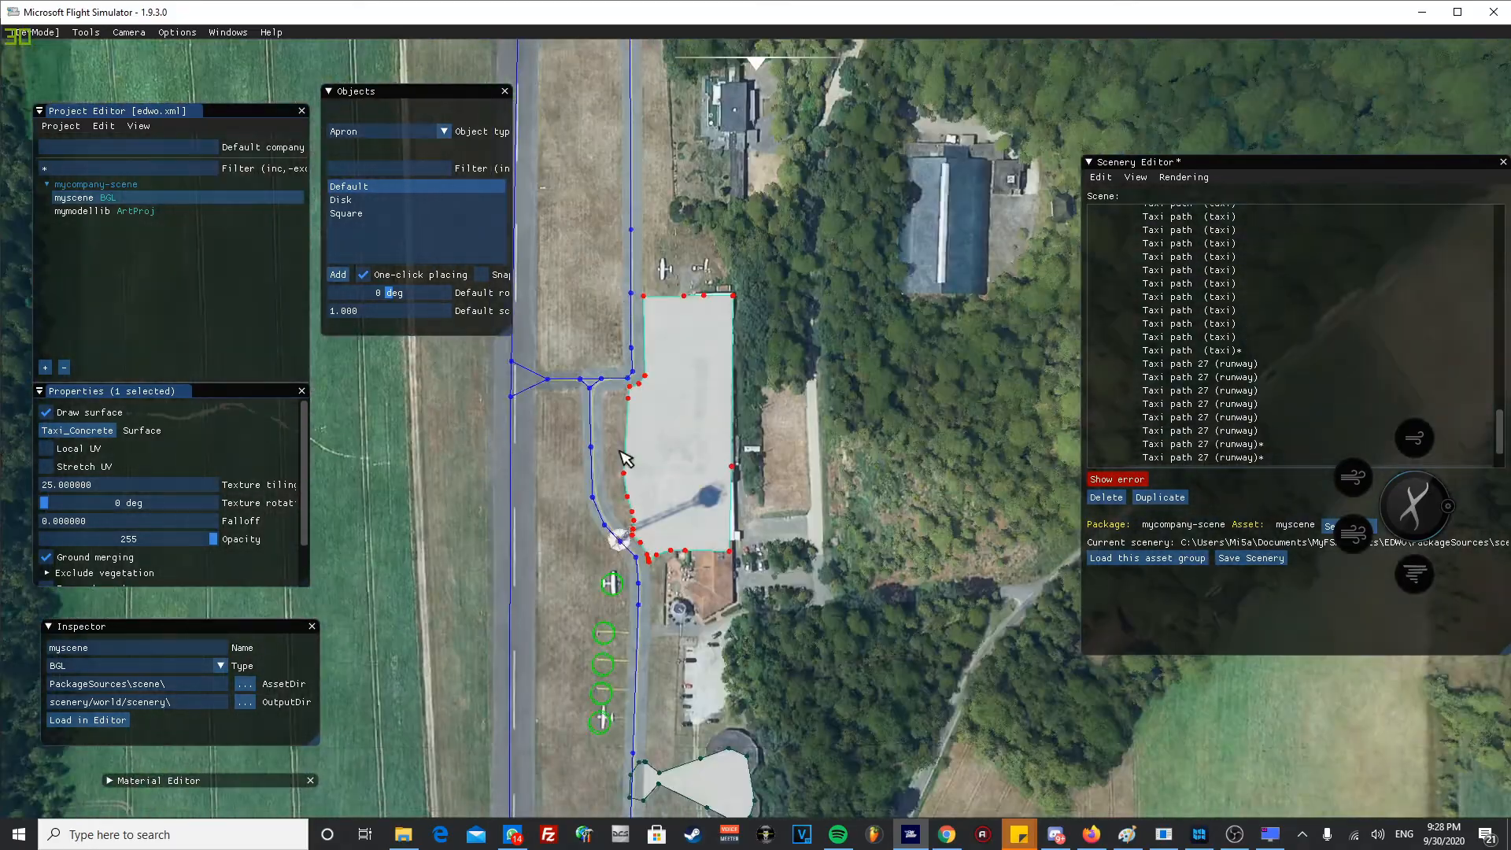
{"action": "scroll", "coordinate": [621, 504], "scroll_direction": "down", "scroll_amount": 2}
{"action": "middle_click_drag", "start_coordinate": [624, 677], "coordinate": [612, 335]}
{"action": "scroll", "coordinate": [639, 321], "scroll_direction": "up", "scroll_amount": 2}
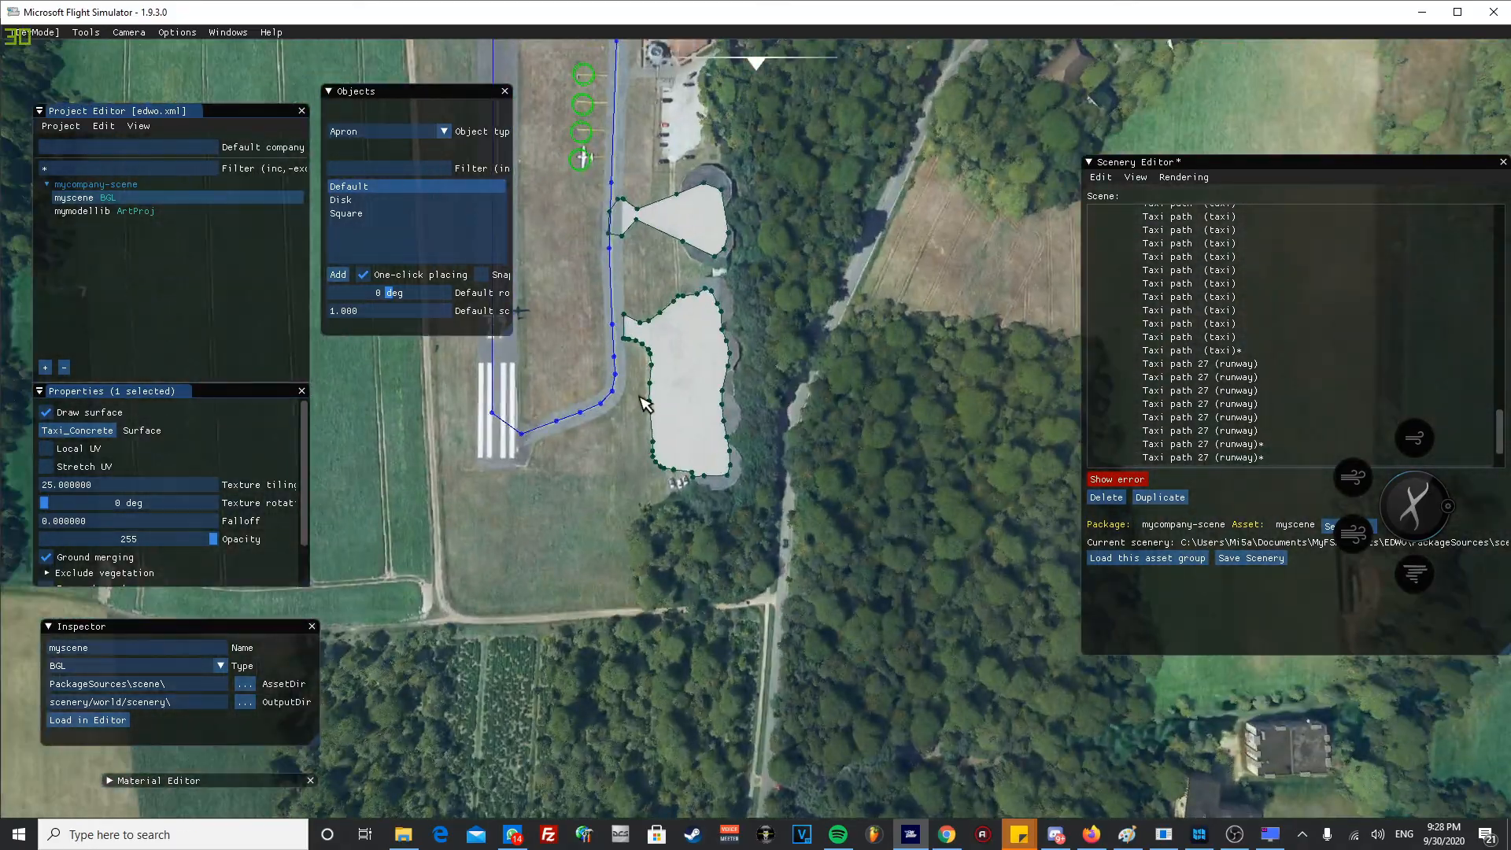
{"action": "middle_click_drag", "start_coordinate": [641, 403], "coordinate": [702, 478]}
{"action": "scroll", "coordinate": [766, 222], "scroll_direction": "up", "scroll_amount": 2}
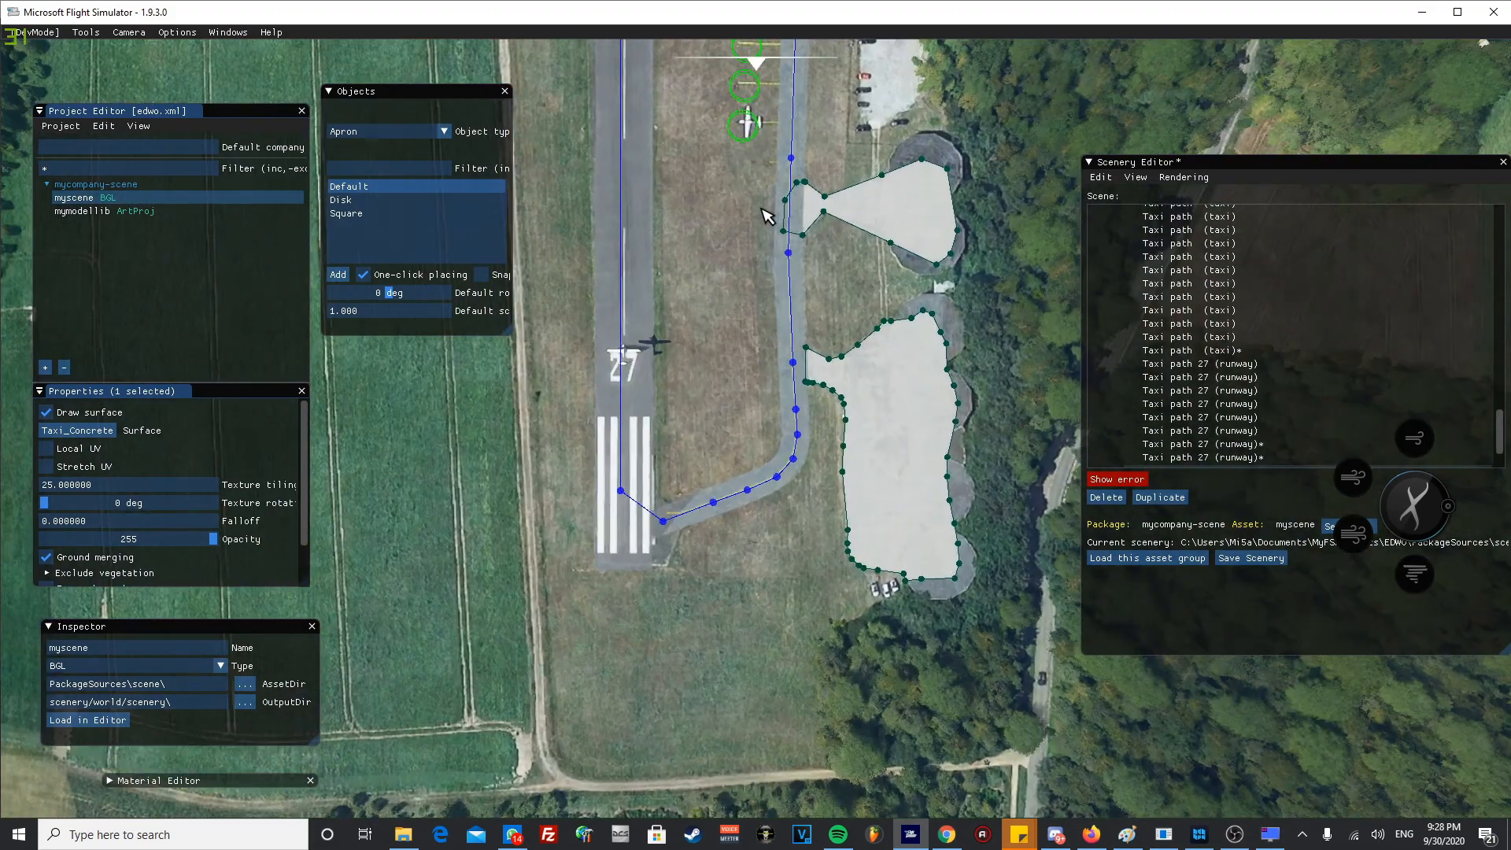
{"action": "middle_click_drag", "start_coordinate": [681, 402], "coordinate": [661, 443]}
{"action": "scroll", "coordinate": [661, 472], "scroll_direction": "down", "scroll_amount": 5}
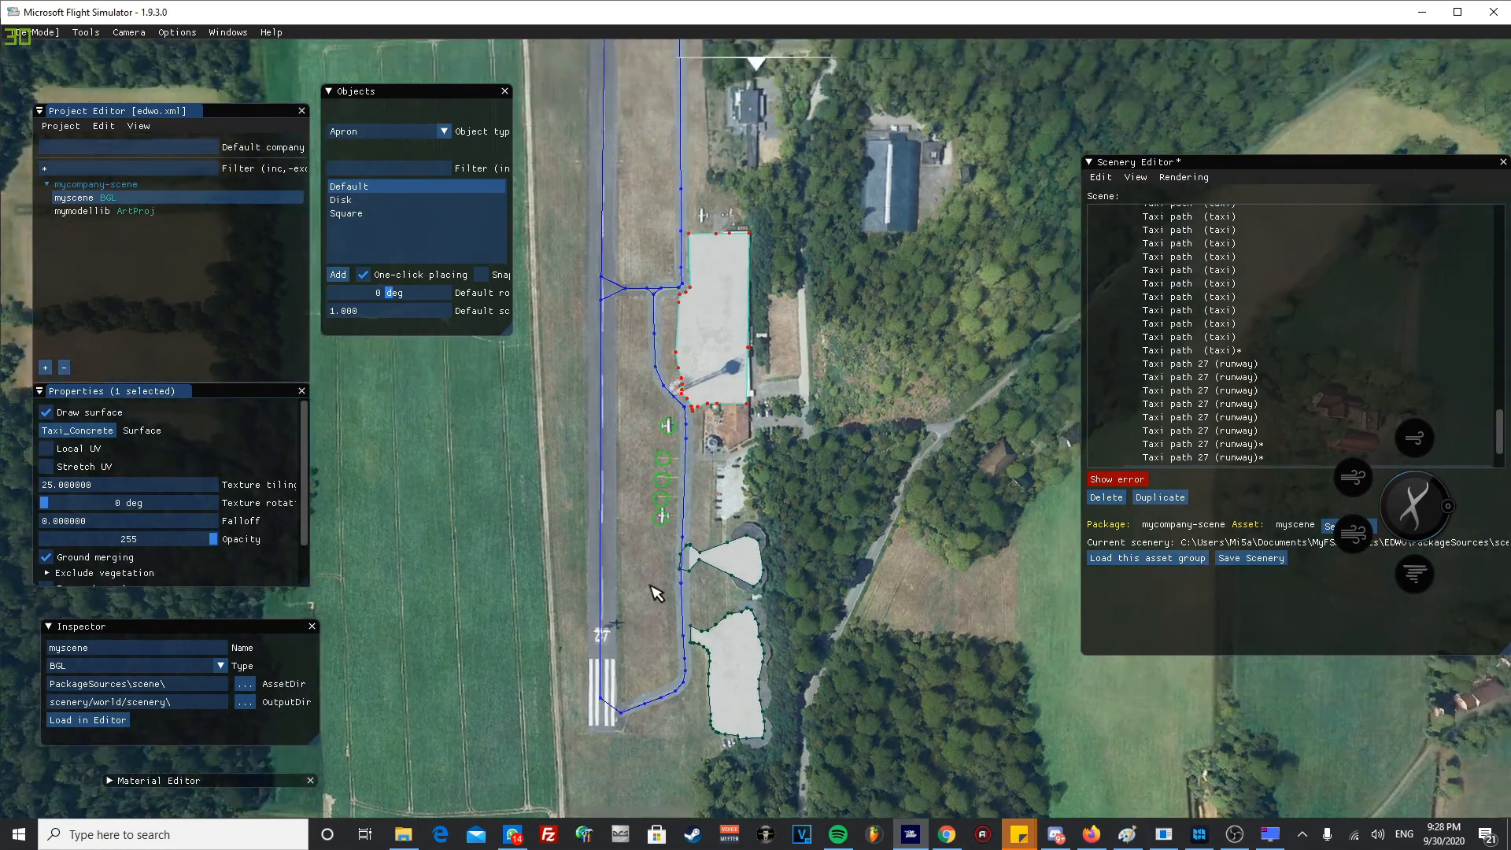
{"action": "middle_click_drag", "start_coordinate": [657, 592], "coordinate": [654, 600]}
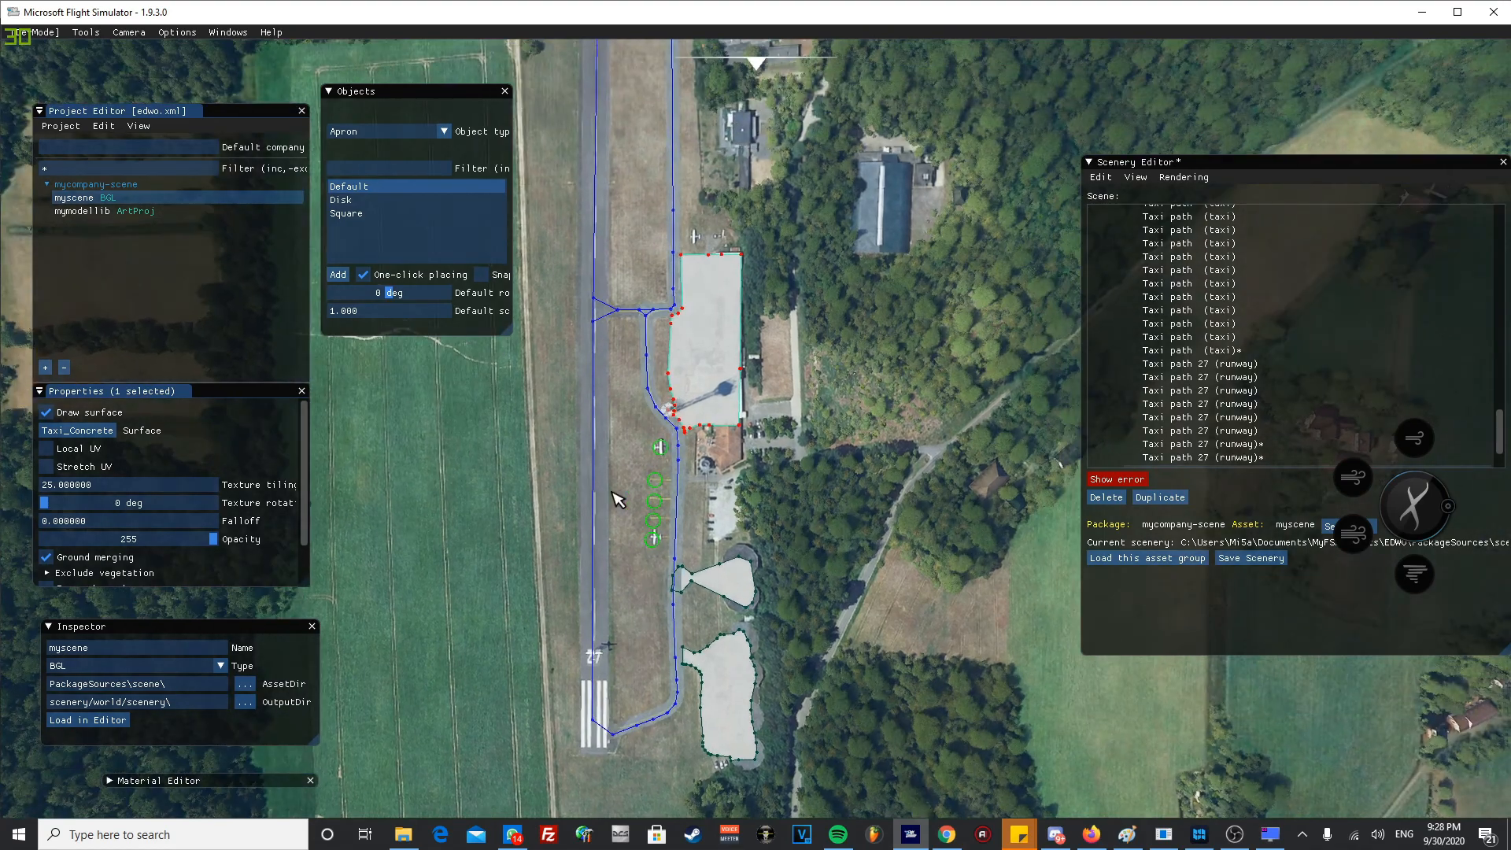
- Examine the runway surface and the small fixtures along its edges, from beyond the hangar apron back to the GA parking spots
{"action": "middle_click_drag", "start_coordinate": [732, 390], "coordinate": [830, 290]}
{"action": "scroll", "coordinate": [845, 441], "scroll_direction": "up", "scroll_amount": 2}
{"action": "middle_click_drag", "start_coordinate": [902, 438], "coordinate": [738, 552]}
{"action": "middle_click_drag", "start_coordinate": [718, 359], "coordinate": [634, 608]}
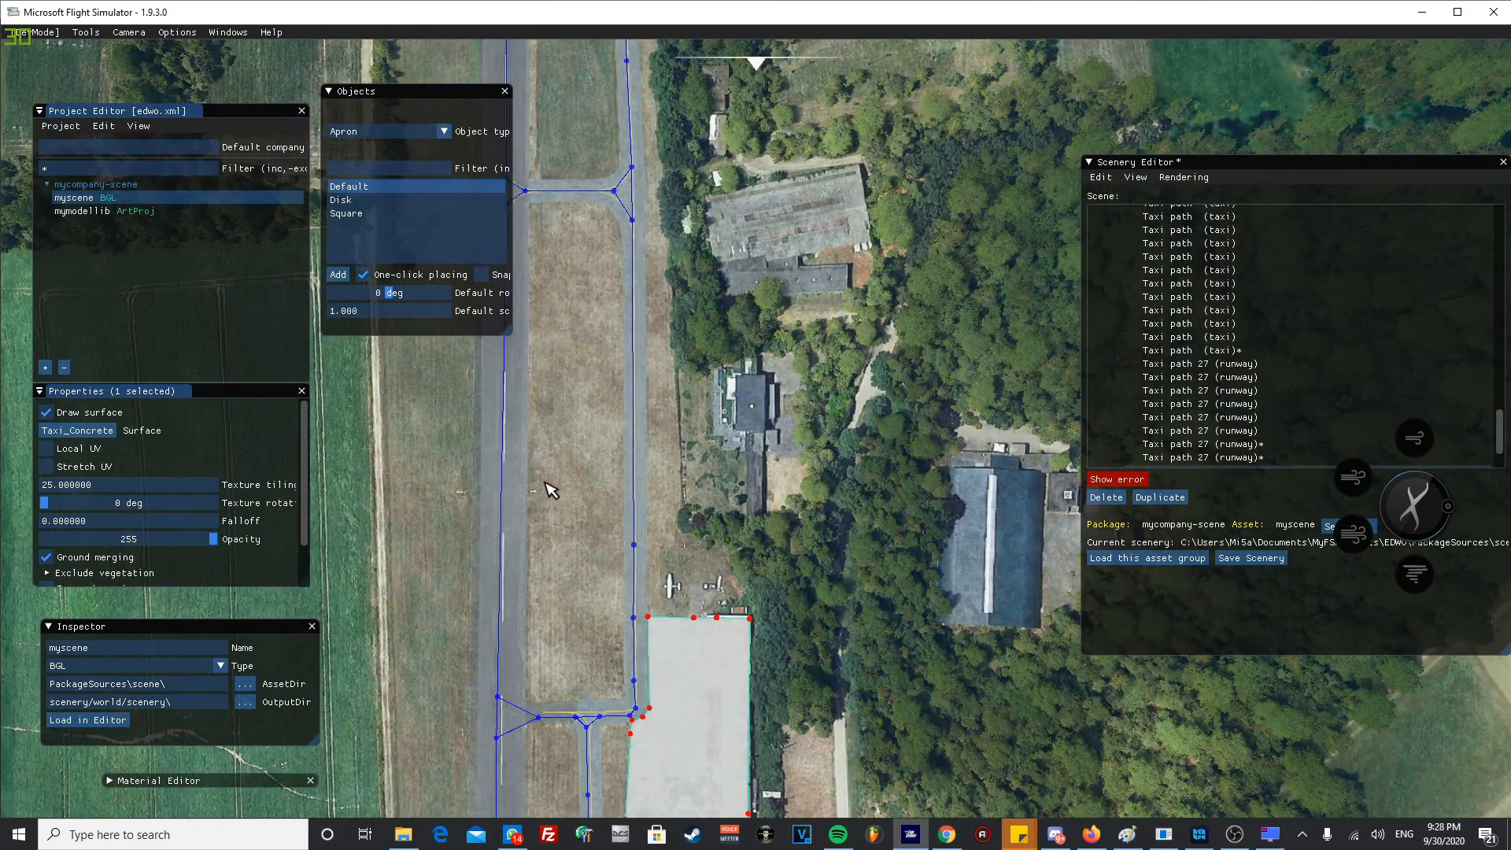
{"action": "middle_click_drag", "start_coordinate": [556, 370], "coordinate": [677, 363]}
{"action": "scroll", "coordinate": [672, 486], "scroll_direction": "up", "scroll_amount": 5}
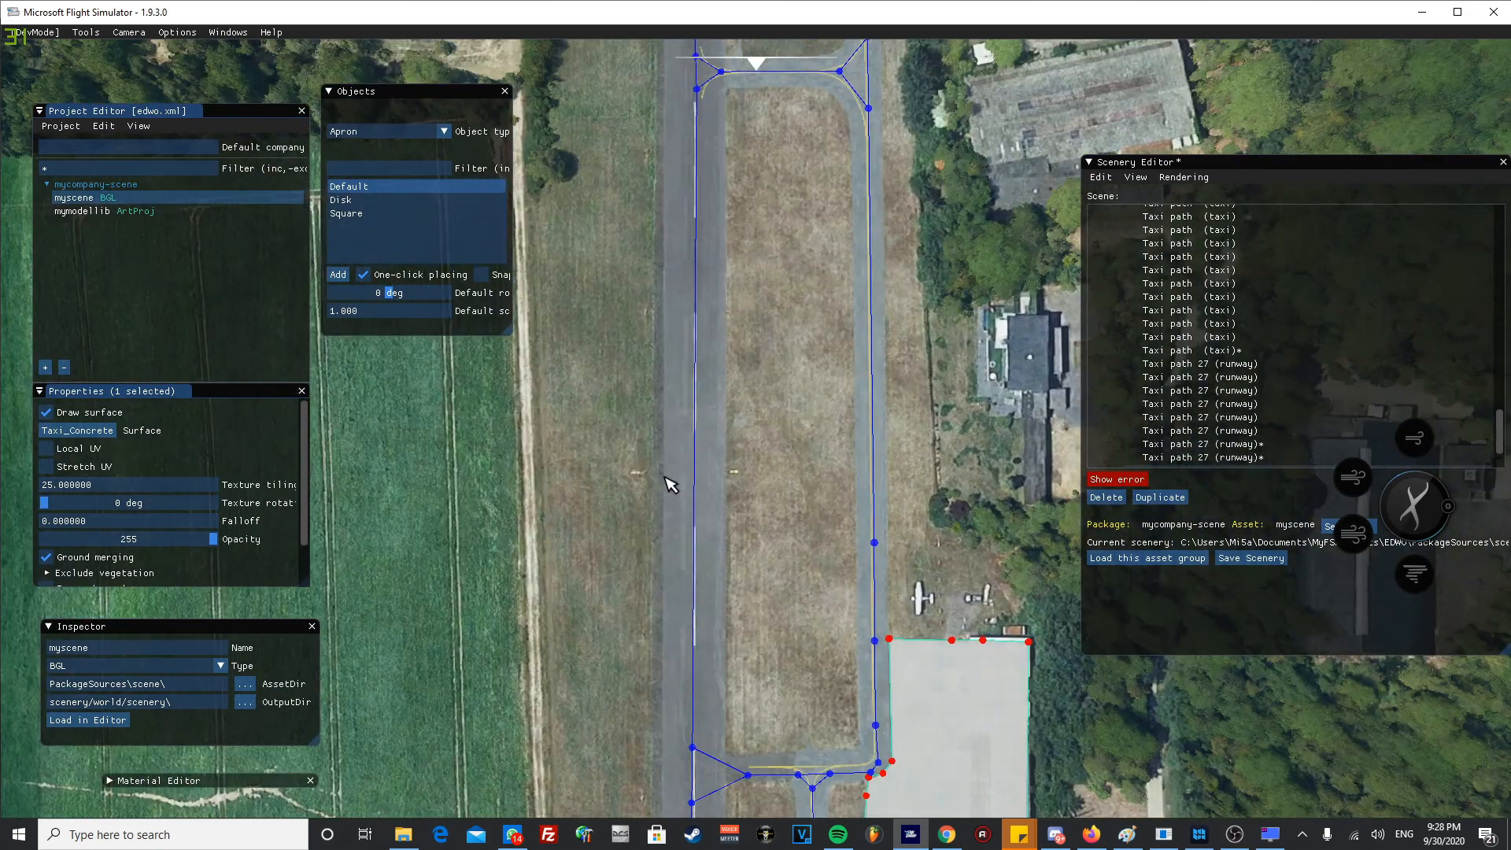
{"action": "scroll", "coordinate": [667, 503], "scroll_direction": "up", "scroll_amount": 5}
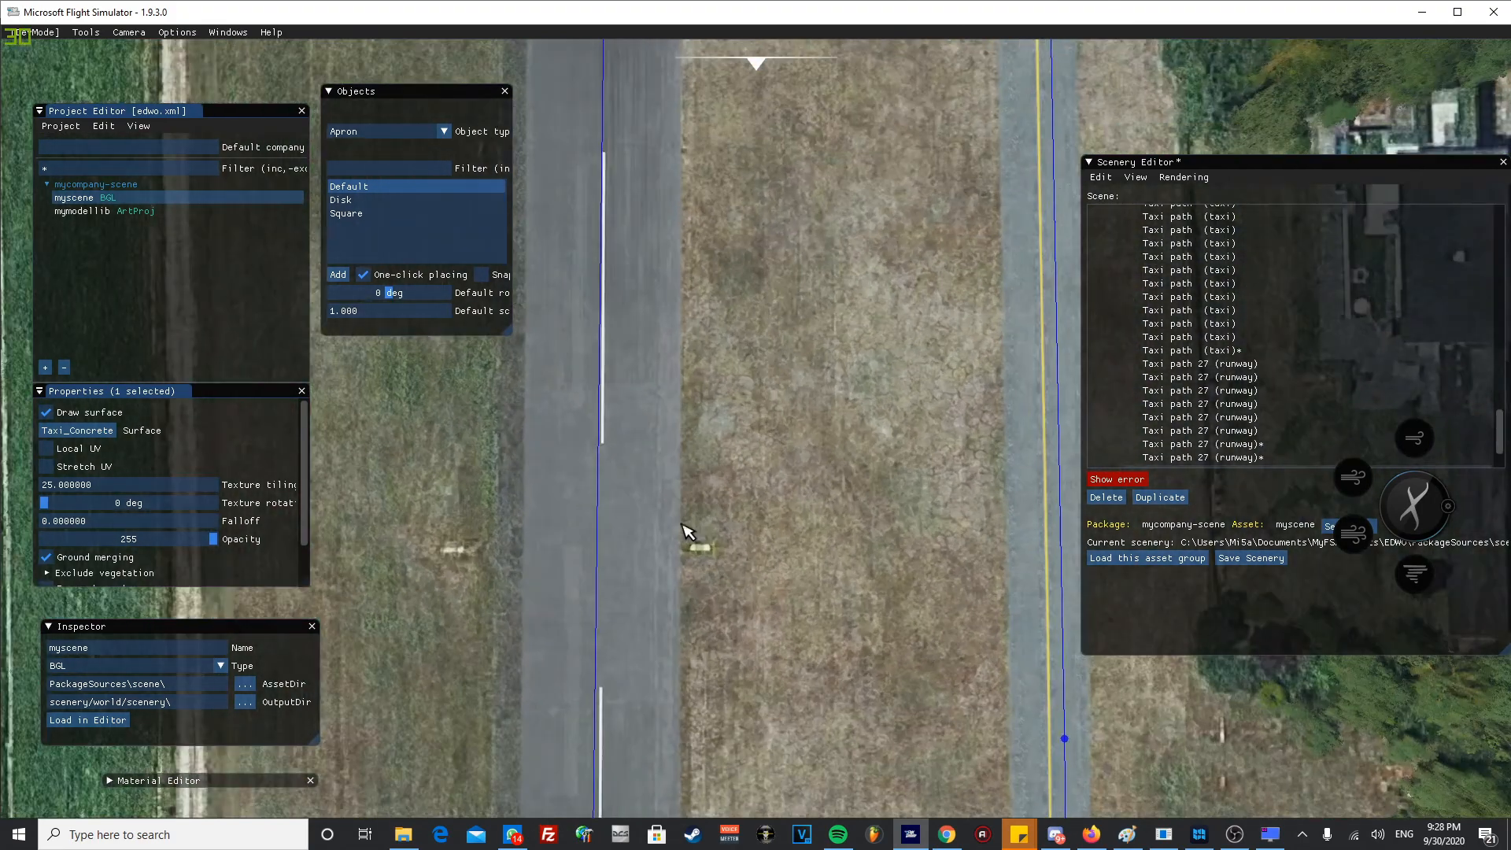
{"action": "scroll", "coordinate": [681, 526], "scroll_direction": "up", "scroll_amount": 2}
{"action": "middle_click_drag", "start_coordinate": [731, 568], "coordinate": [756, 465]}
{"action": "middle_click_drag", "start_coordinate": [745, 319], "coordinate": [808, 334]}
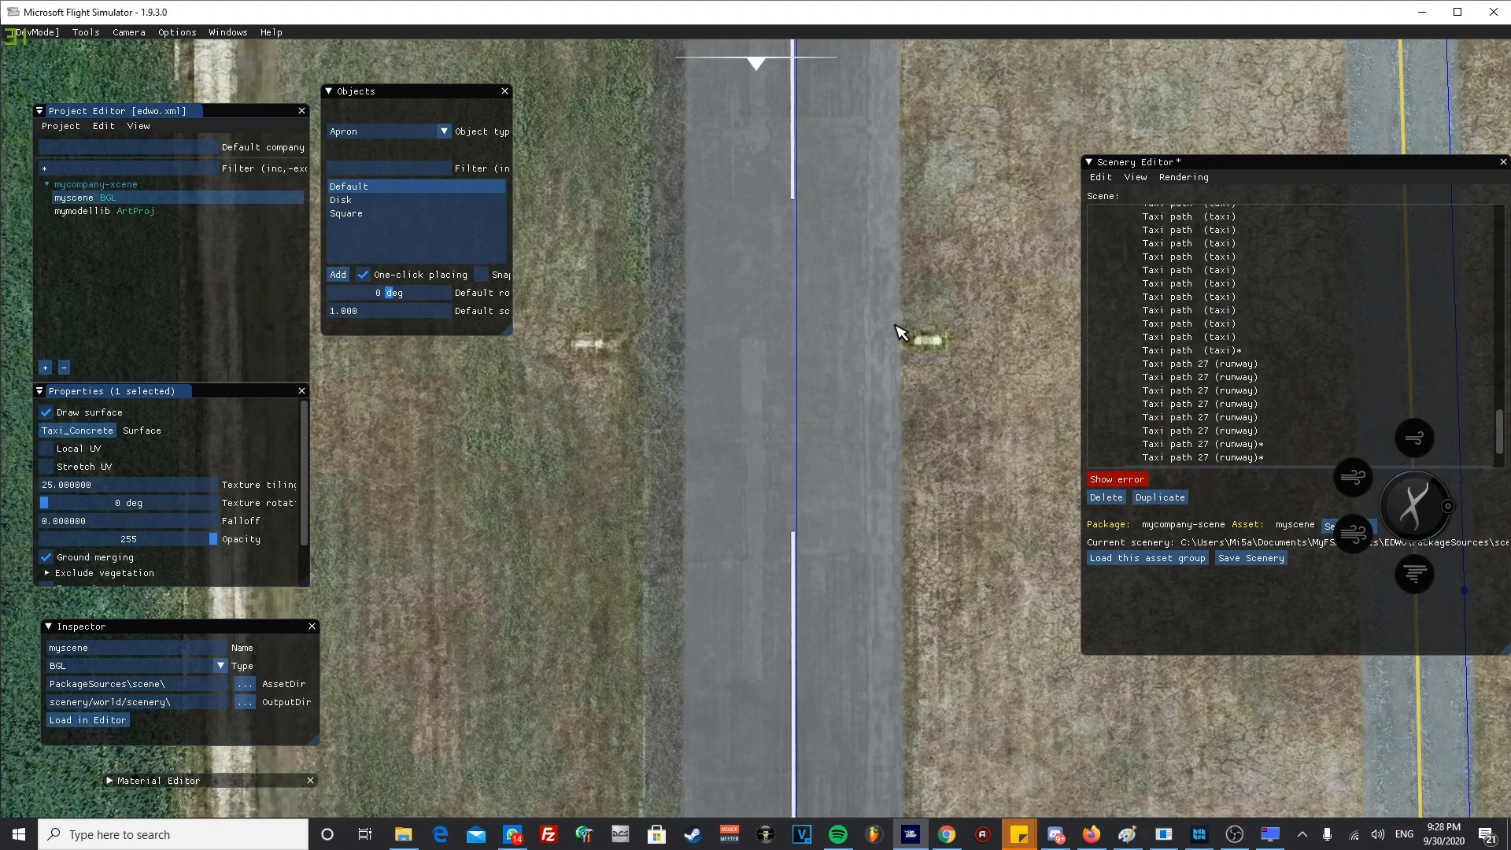
{"action": "scroll", "coordinate": [787, 375], "scroll_direction": "down", "scroll_amount": 4}
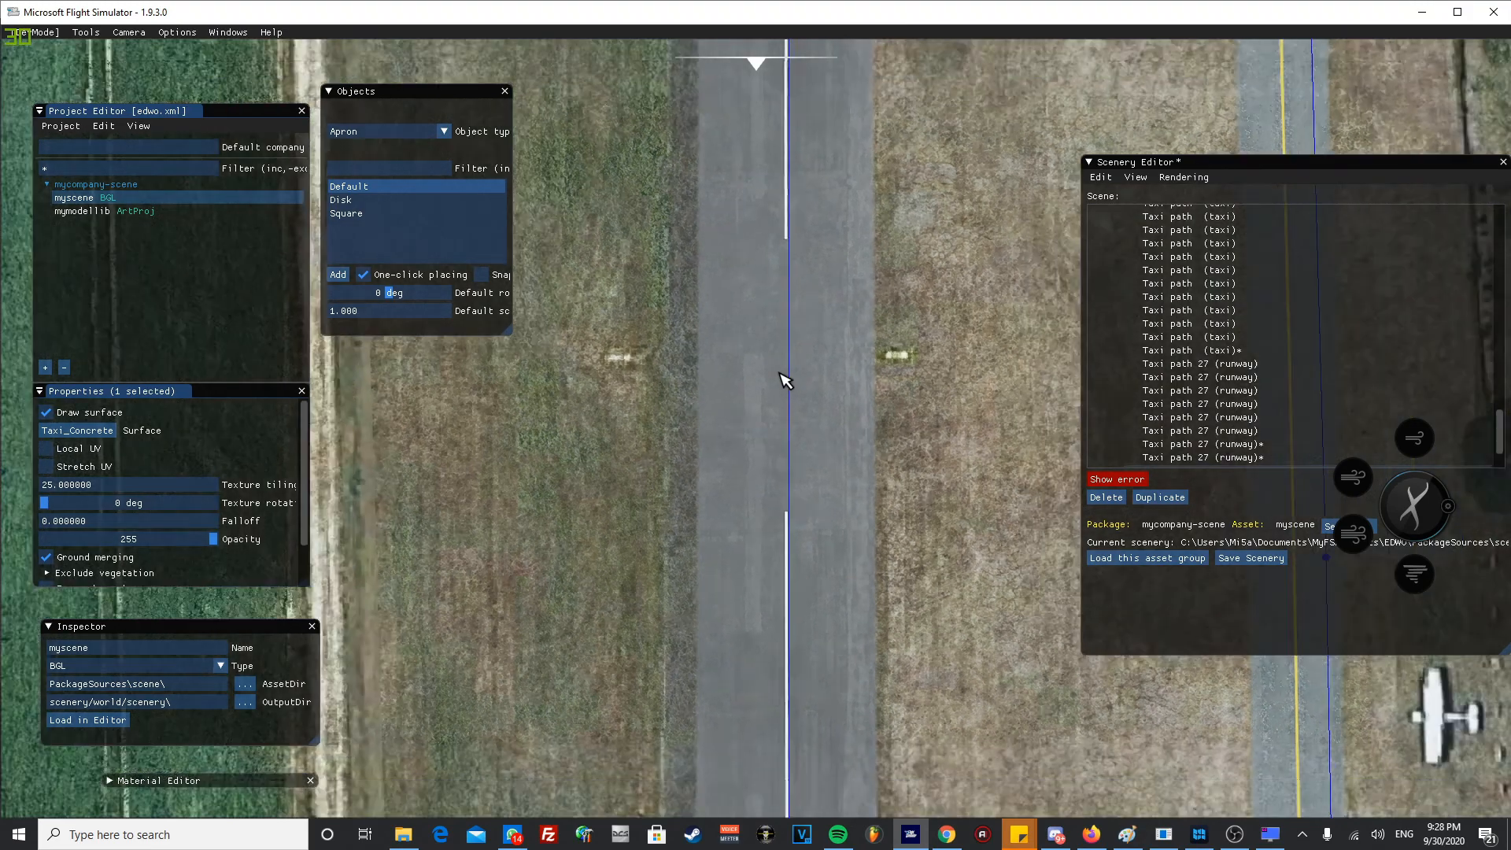
{"action": "middle_click_drag", "start_coordinate": [815, 507], "coordinate": [720, 173]}
{"action": "middle_click_drag", "start_coordinate": [648, 592], "coordinate": [696, 138]}
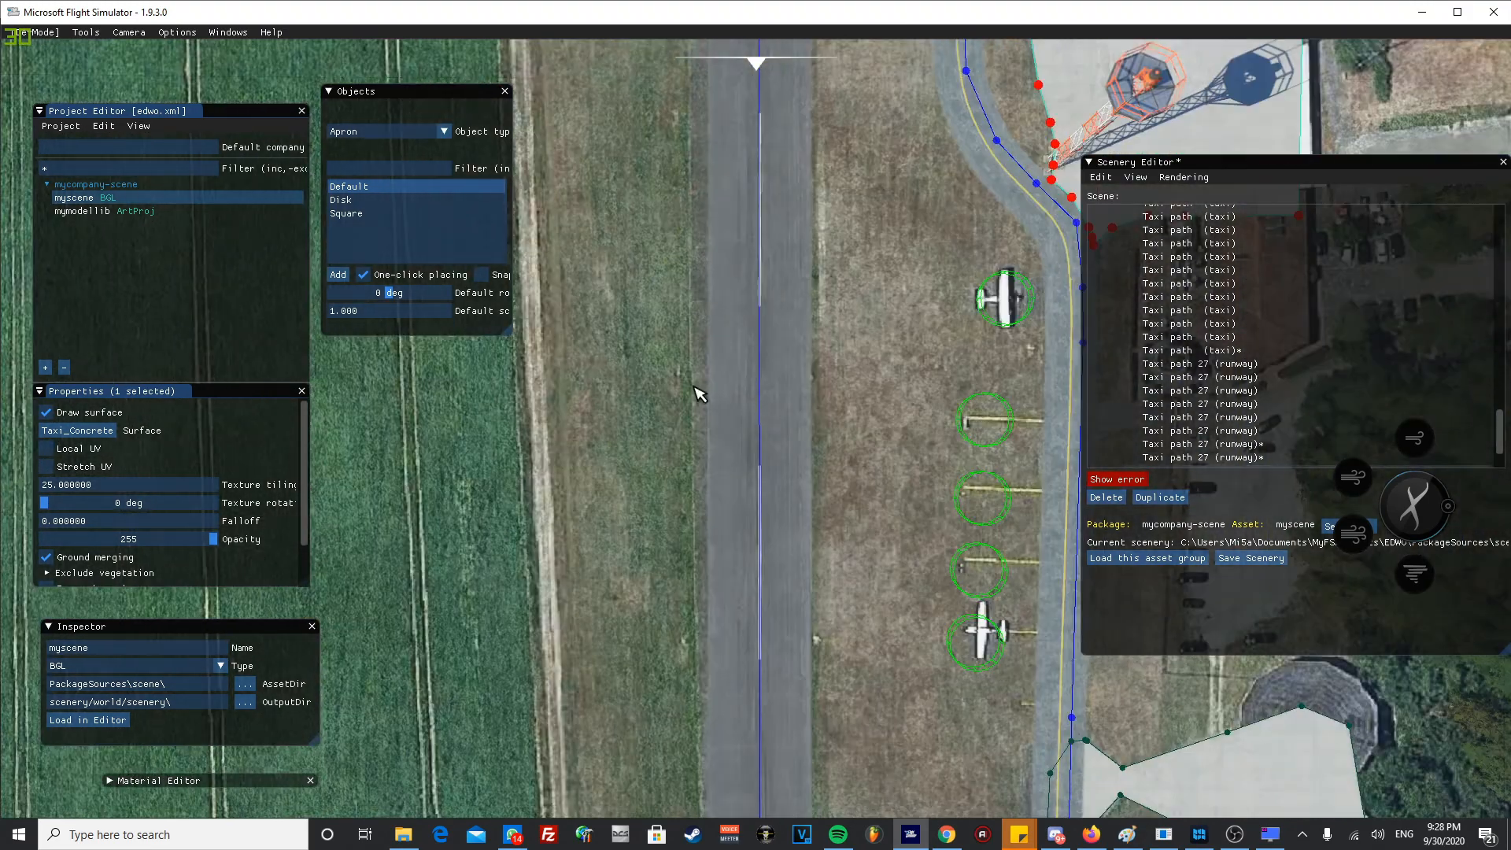
- Turn off one-click placing for aprons and deselect the finished apron
{"action": "scroll", "coordinate": [699, 405], "scroll_direction": "down", "scroll_amount": 4}
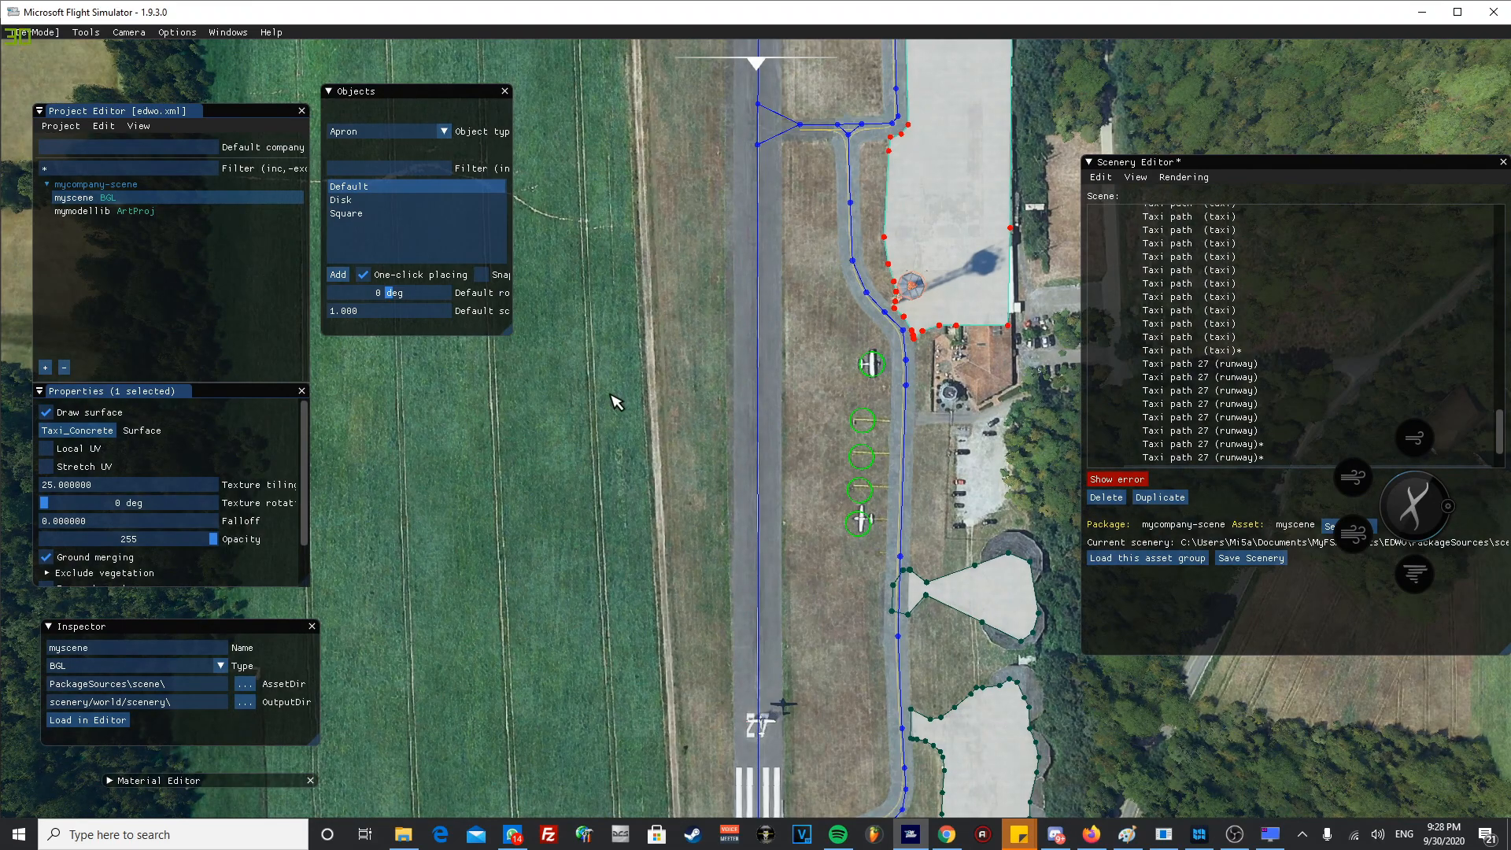
{"action": "middle_click_drag", "start_coordinate": [665, 432], "coordinate": [685, 358]}
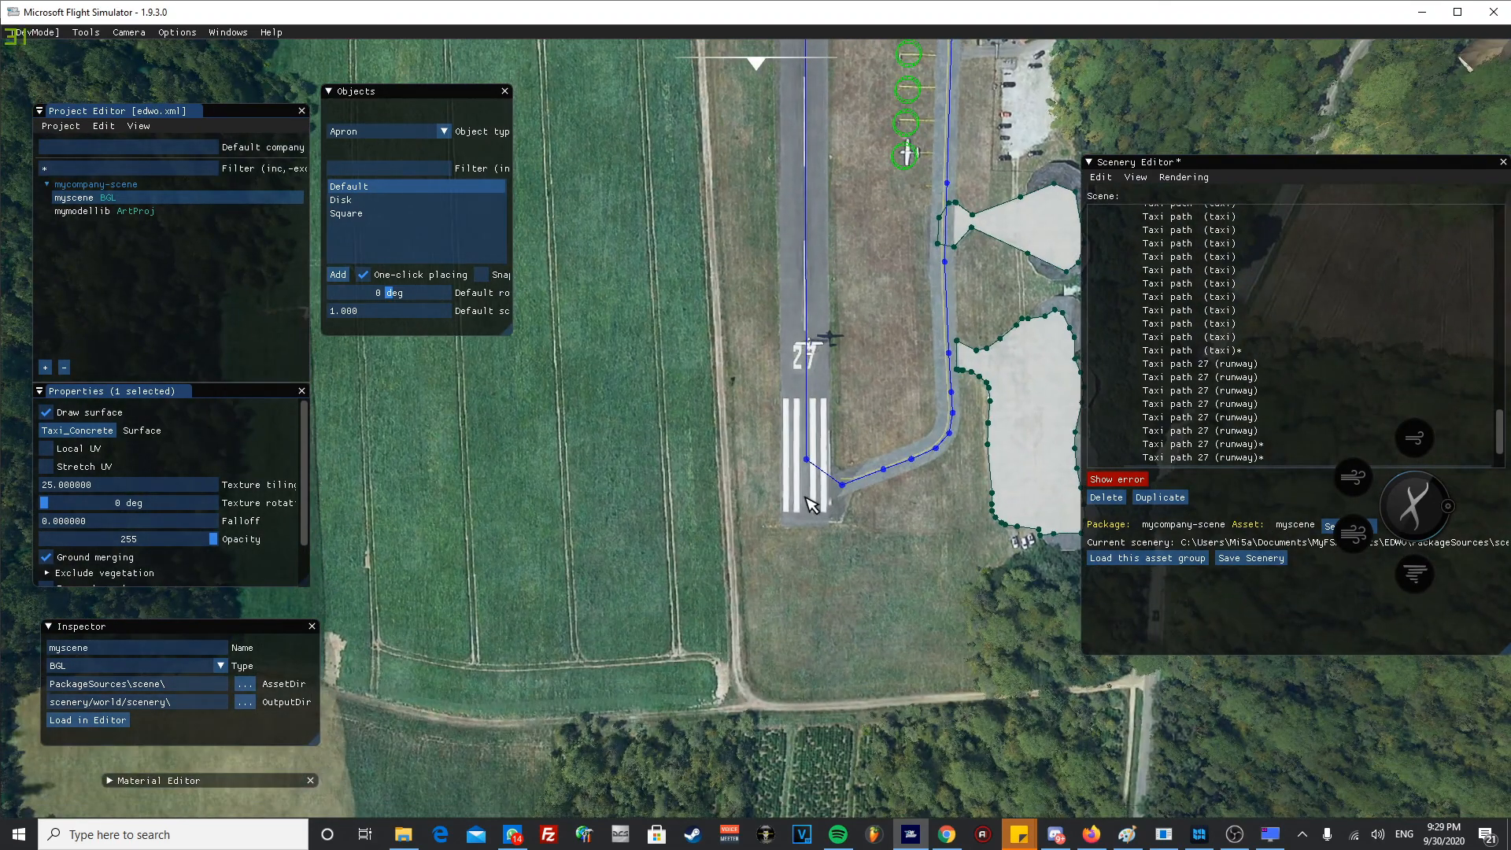
{"action": "left_click", "coordinate": [386, 275]}
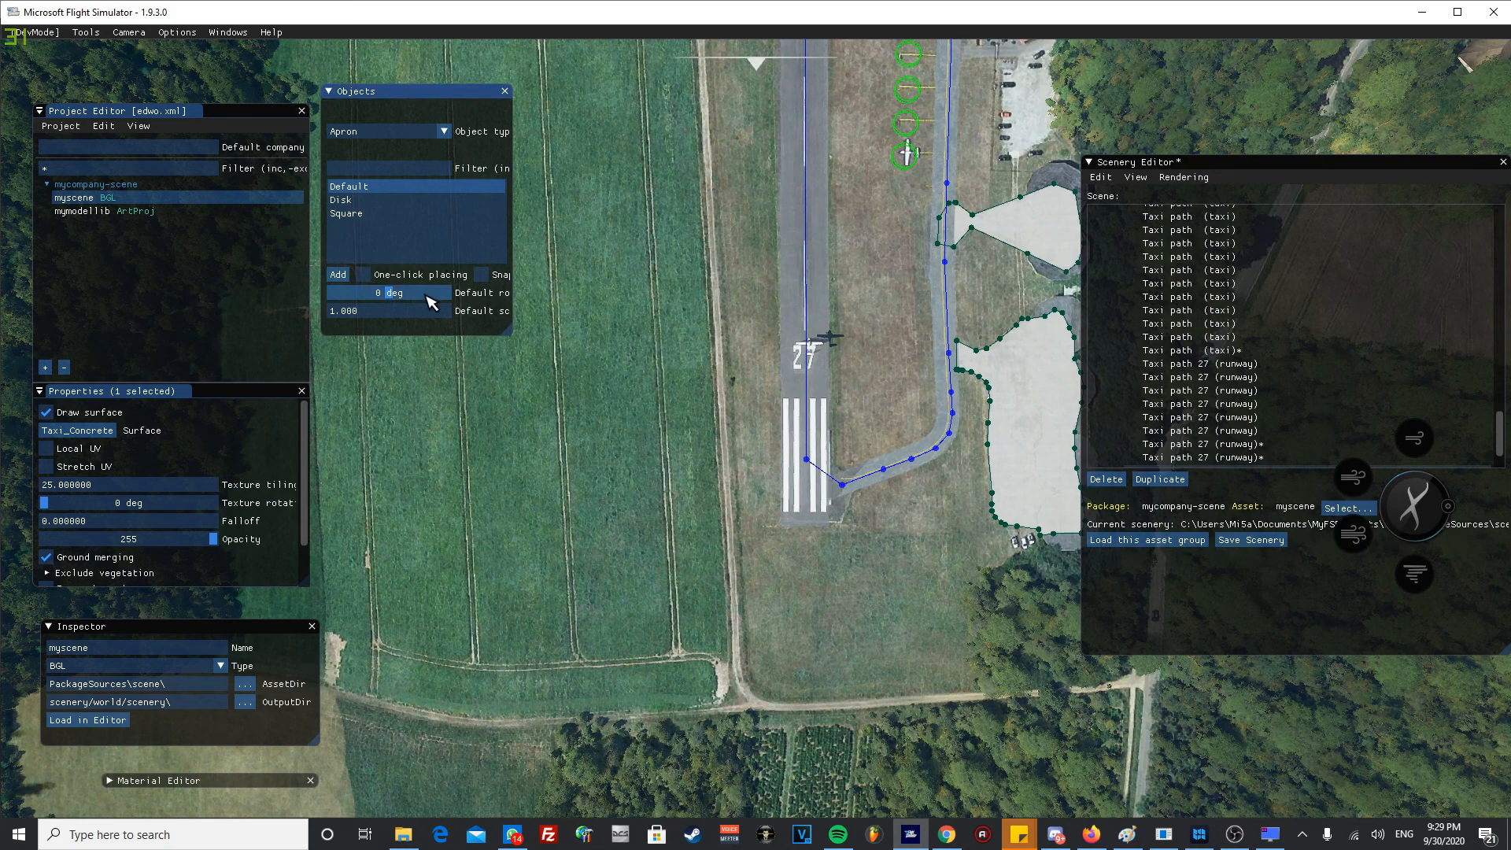
{"action": "scroll", "coordinate": [758, 481], "scroll_direction": "up", "scroll_amount": 2}
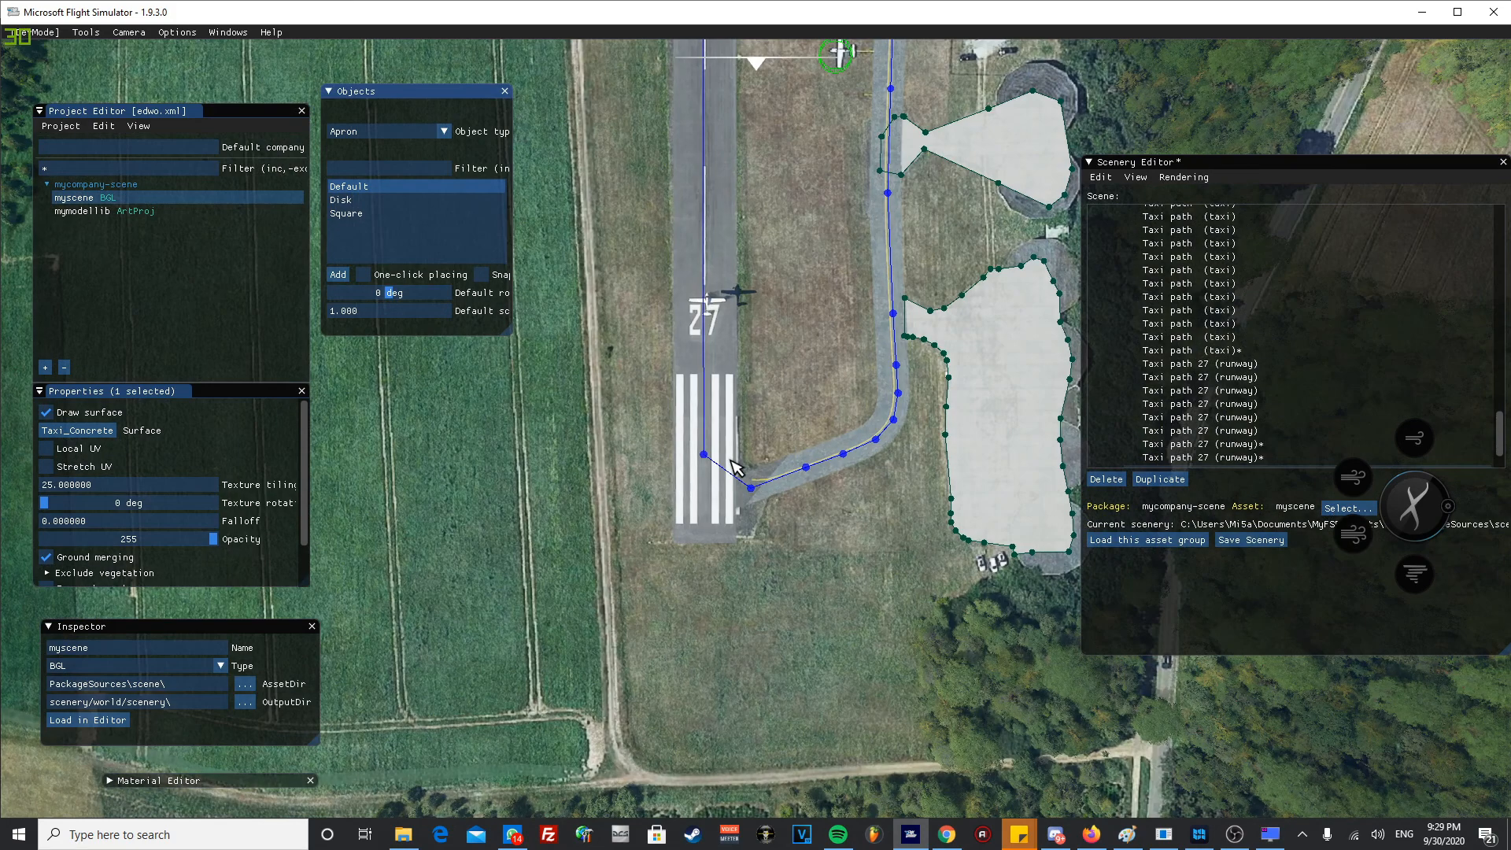
{"action": "left_click", "coordinate": [711, 515]}
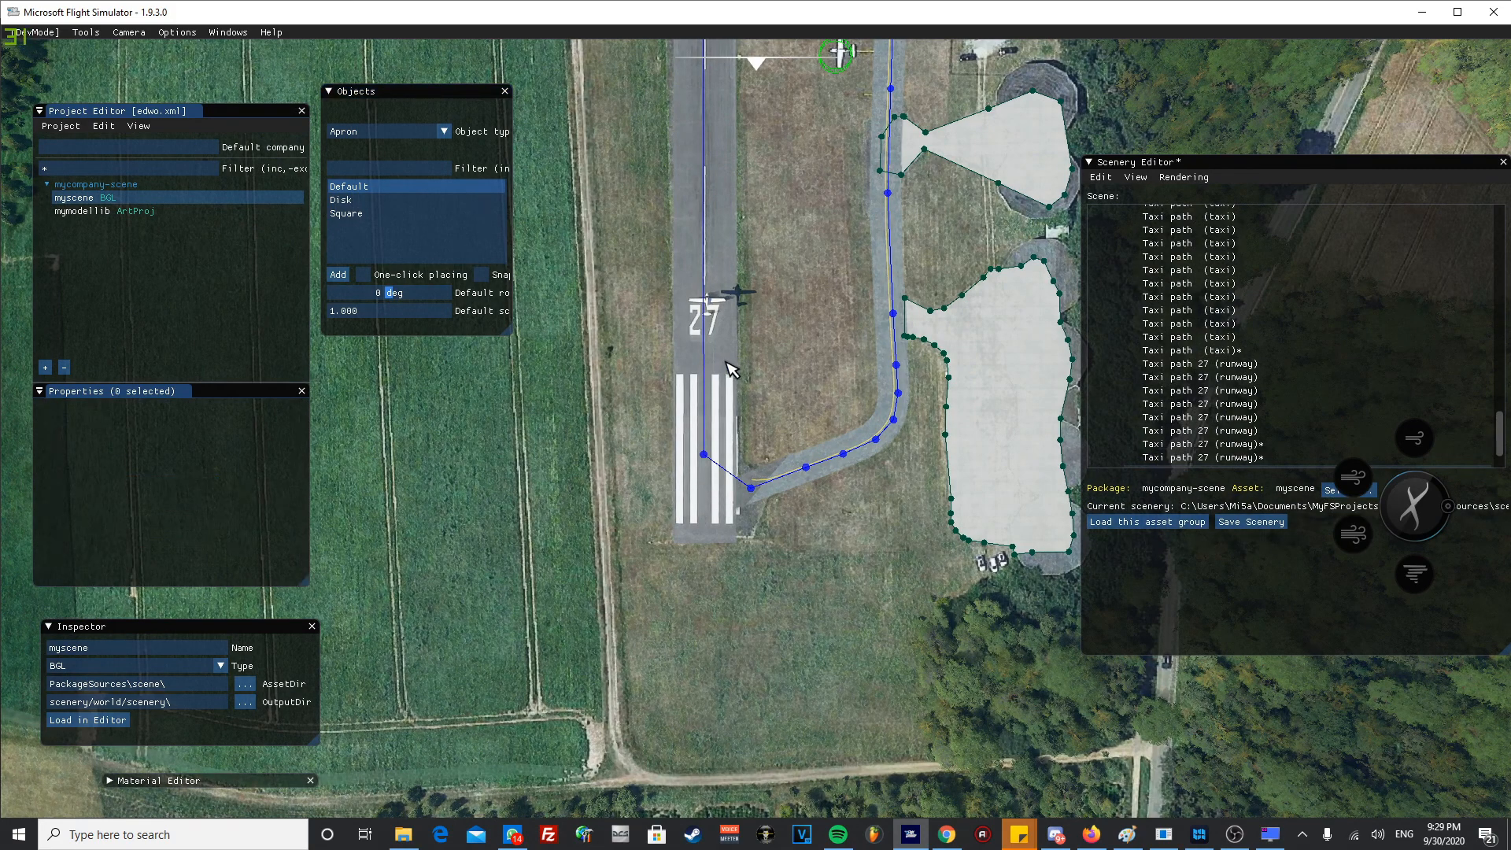
- Expand the airport's Runway group in the scene hierarchy and collapse its TaxiwayPoint, TaxiwayParking, TaxiwayPath and Apron groups
{"action": "scroll", "coordinate": [1188, 347], "scroll_direction": "up", "scroll_amount": 10}
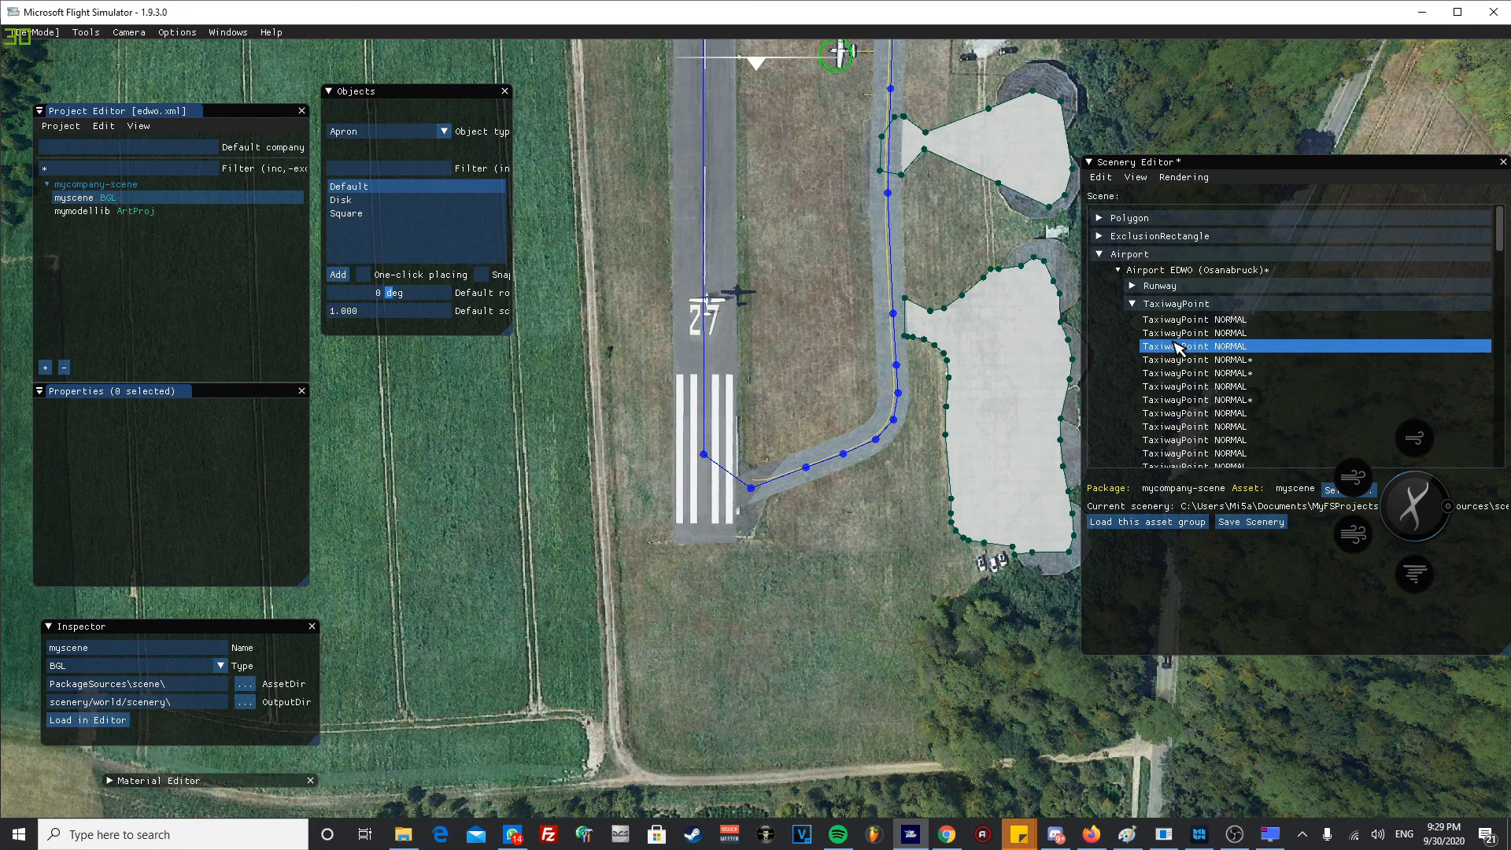
{"action": "left_click", "coordinate": [1132, 286]}
{"action": "left_click", "coordinate": [1133, 318]}
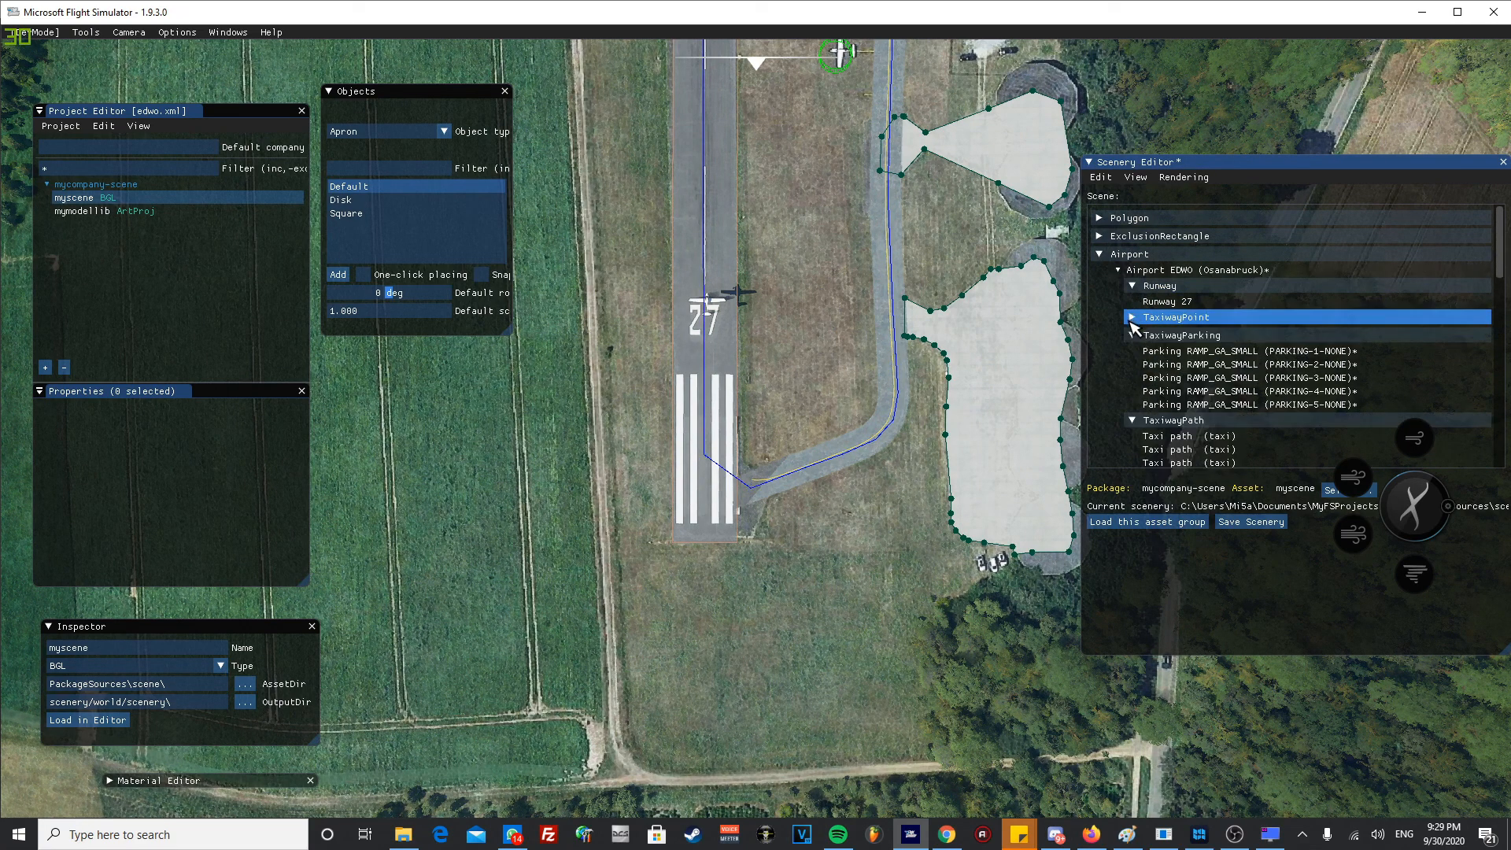
{"action": "left_click", "coordinate": [1136, 337]}
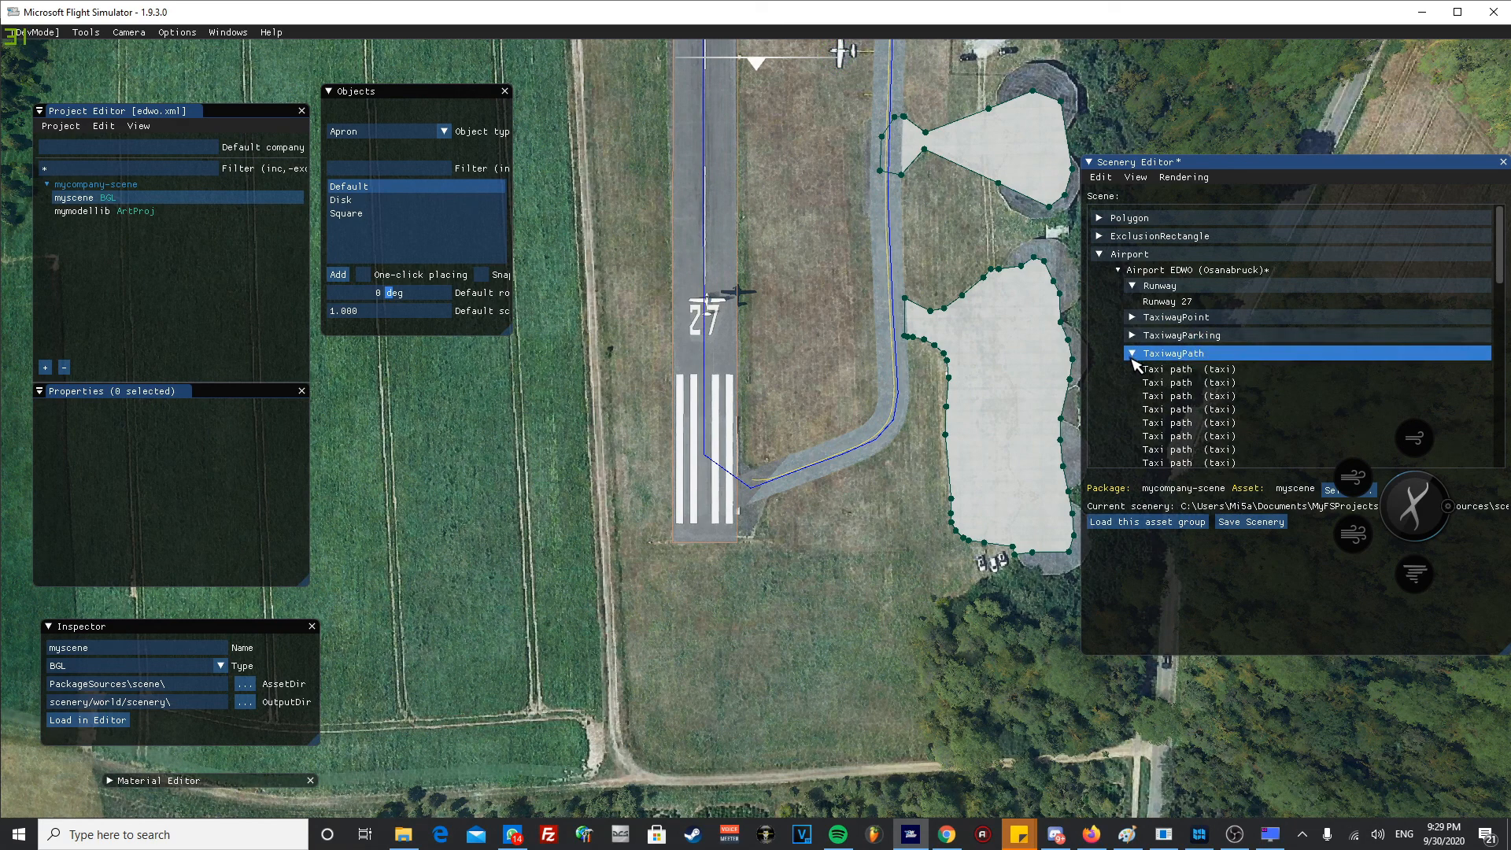
{"action": "left_click", "coordinate": [1133, 354]}
{"action": "left_click", "coordinate": [1132, 371]}
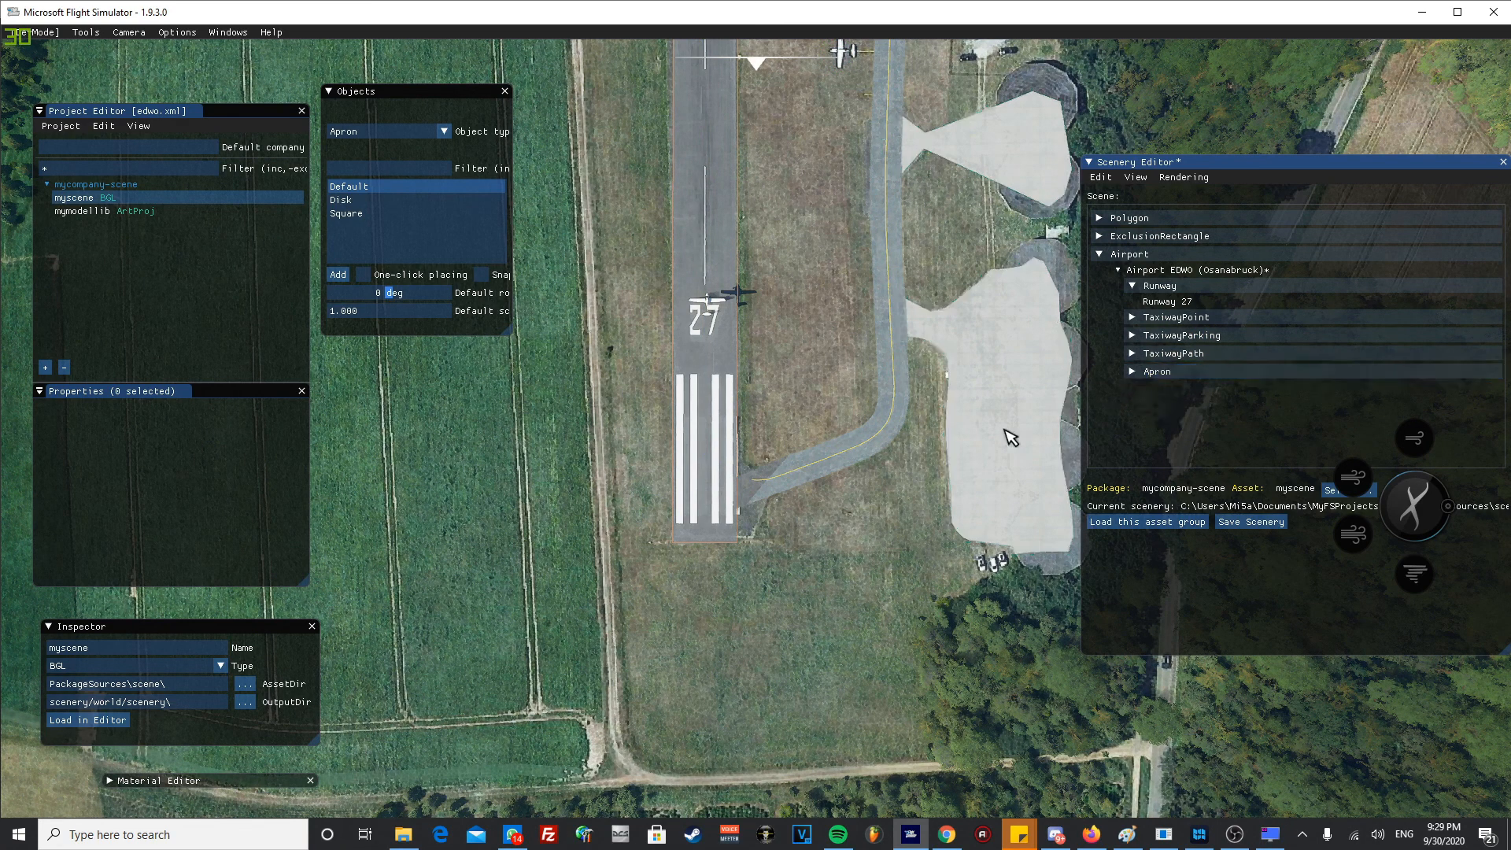
- Select Runway 27 and set both its center lights and its edge lights to LOW
{"action": "left_click", "coordinate": [1162, 304]}
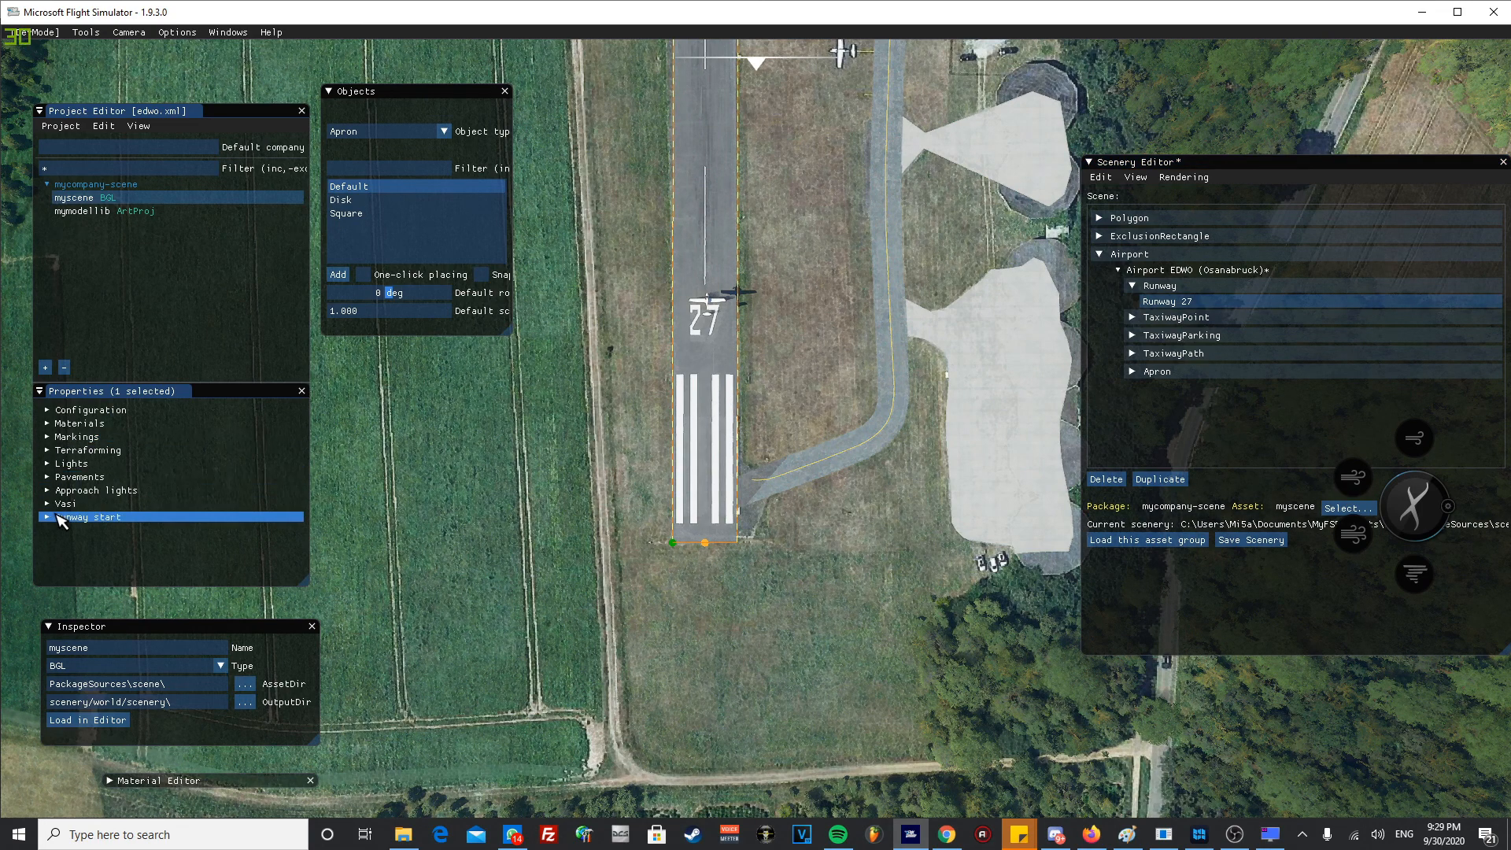
{"action": "left_click", "coordinate": [49, 464]}
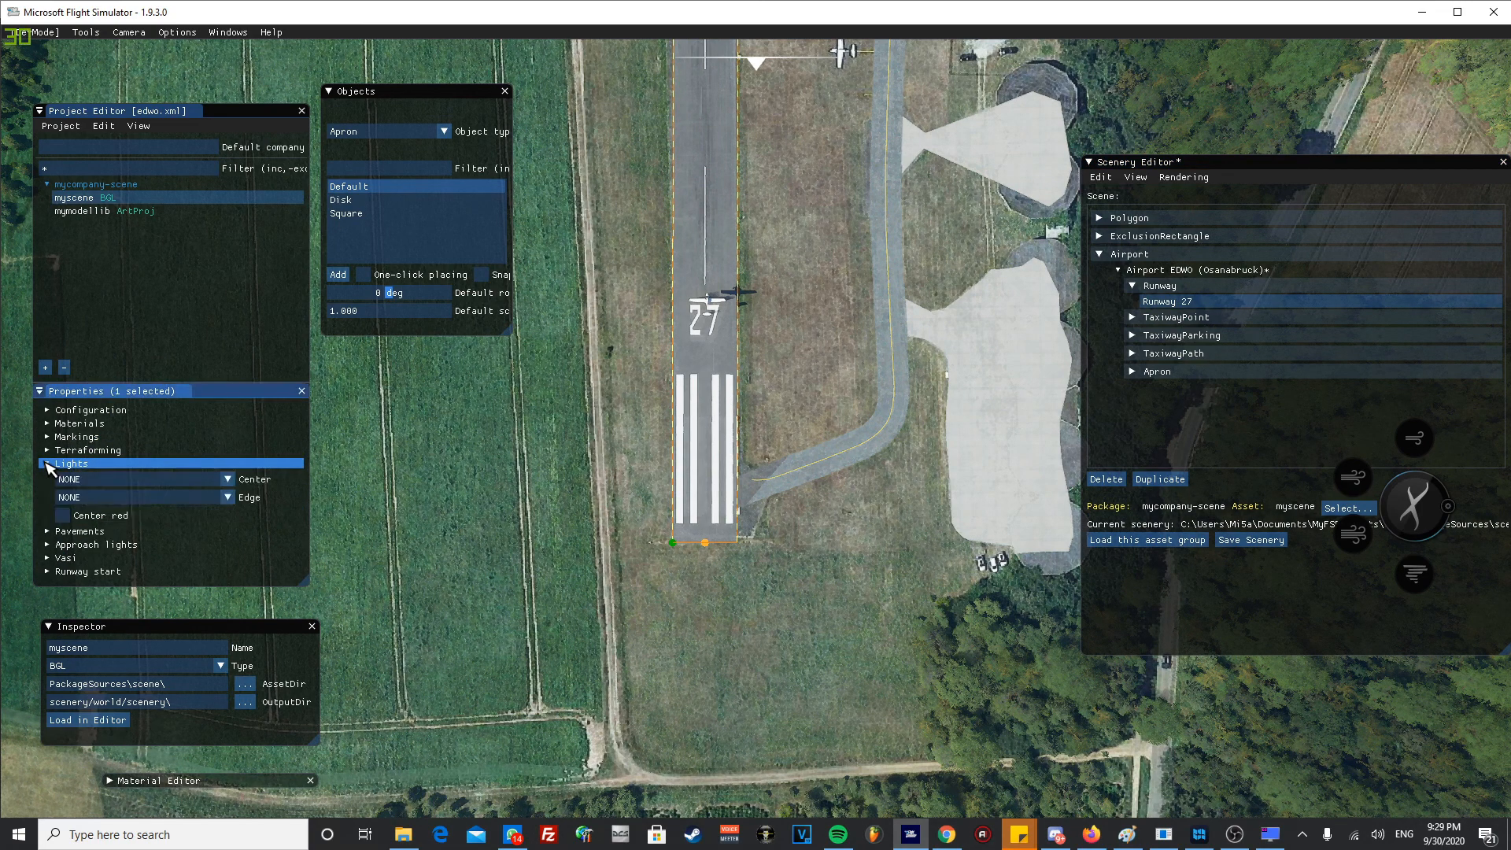
{"action": "left_click", "coordinate": [75, 480]}
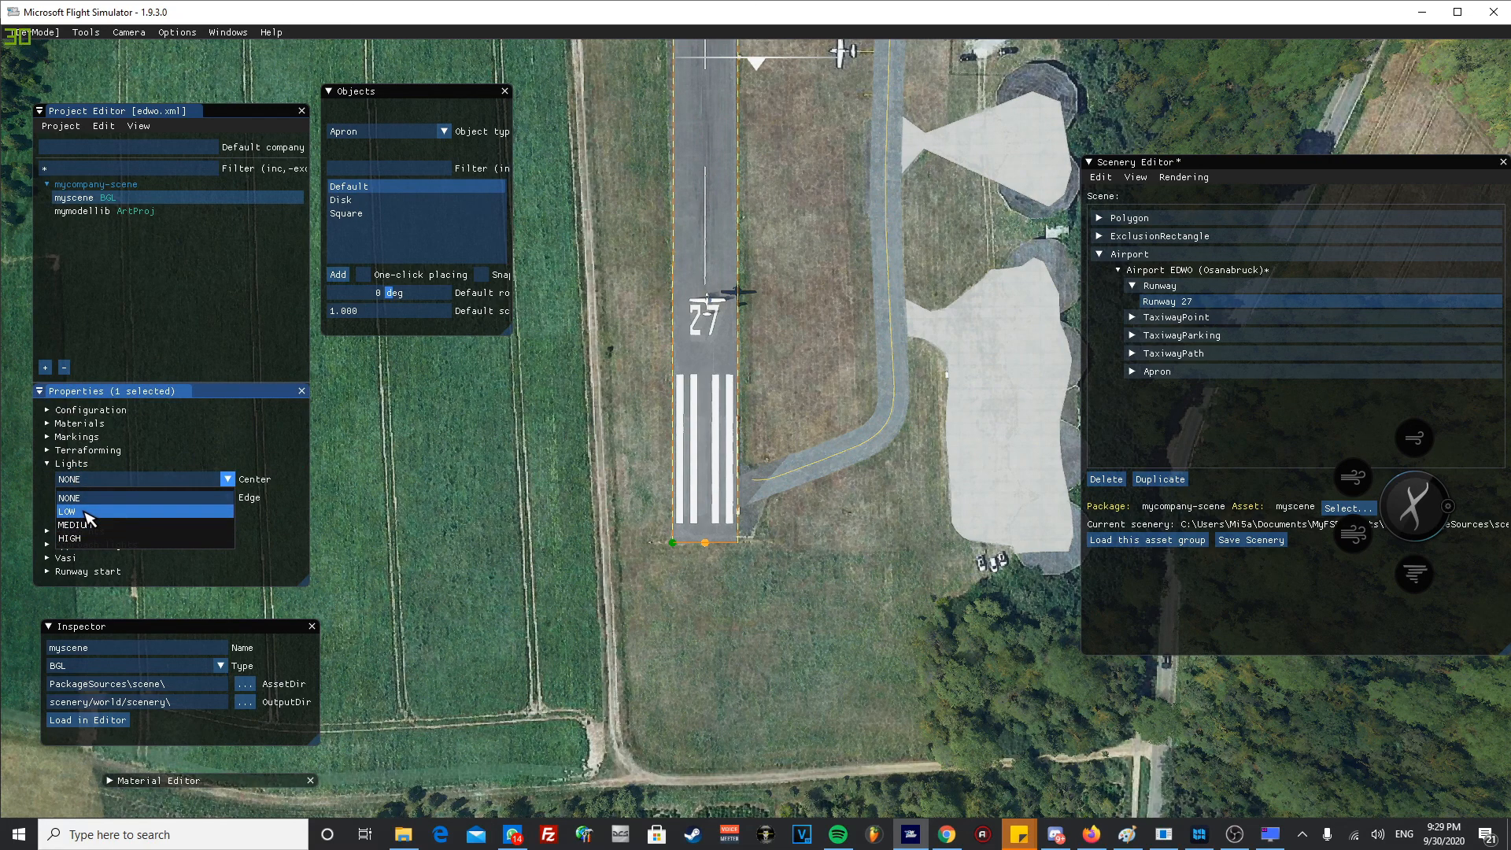
{"action": "left_click", "coordinate": [85, 513]}
{"action": "left_click", "coordinate": [96, 498]}
{"action": "left_click", "coordinate": [105, 532]}
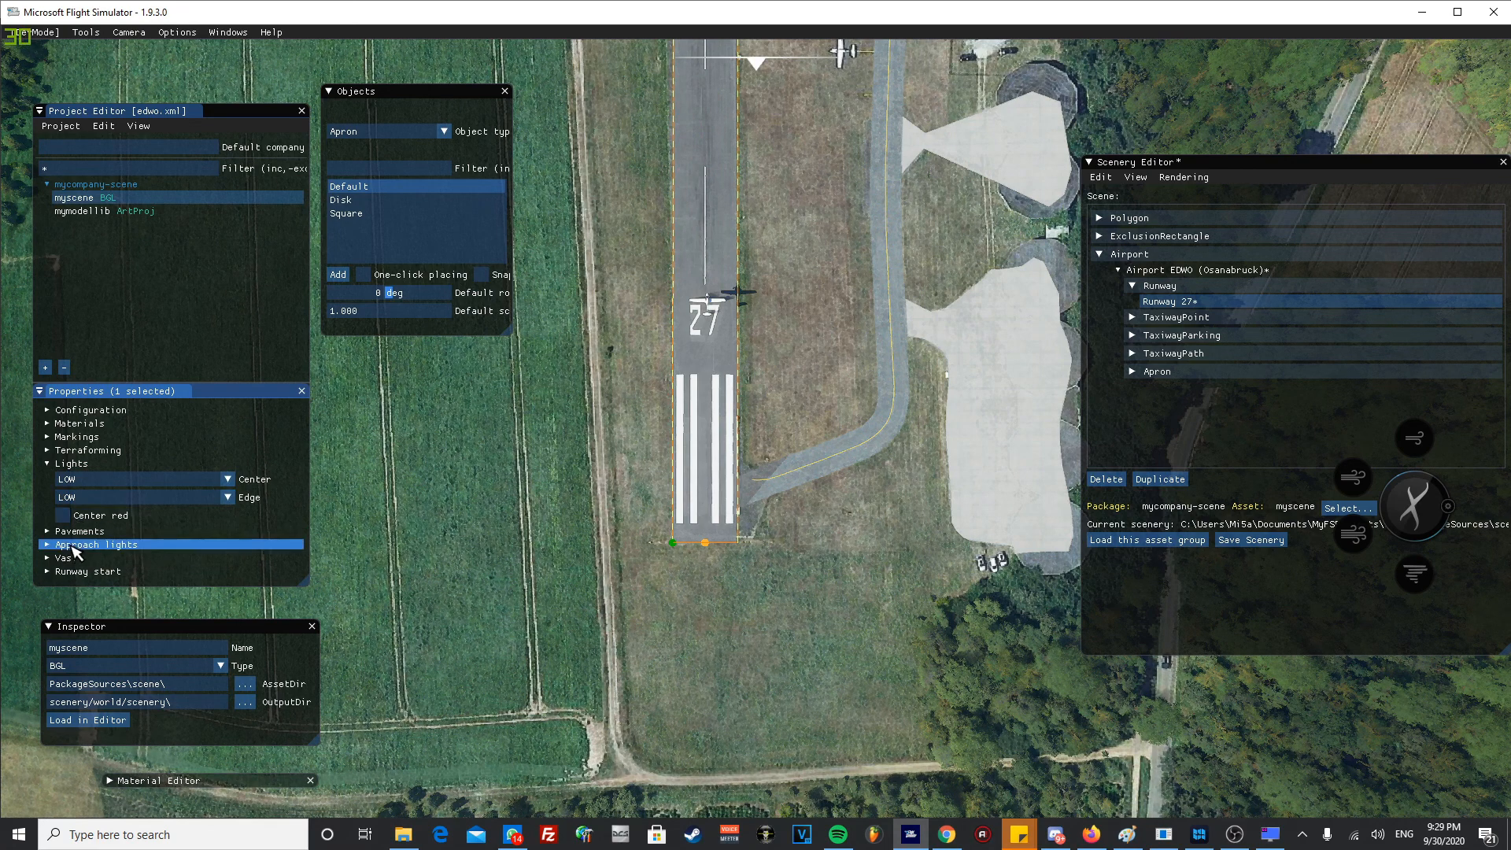
{"action": "left_click", "coordinate": [50, 545]}
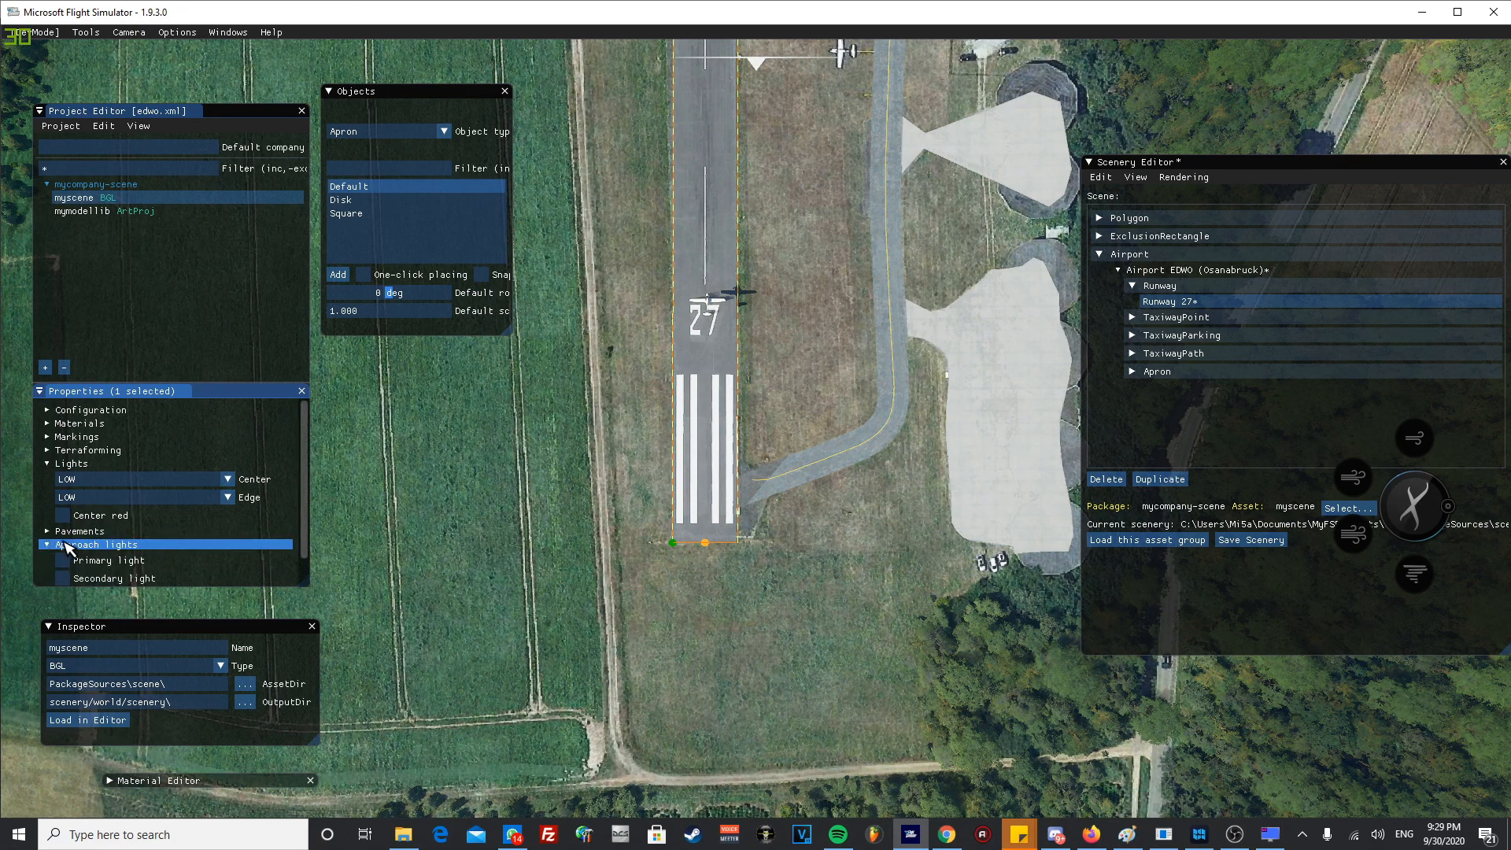
{"action": "scroll", "coordinate": [69, 549], "scroll_direction": "down", "scroll_amount": 1}
{"action": "left_click", "coordinate": [47, 512]}
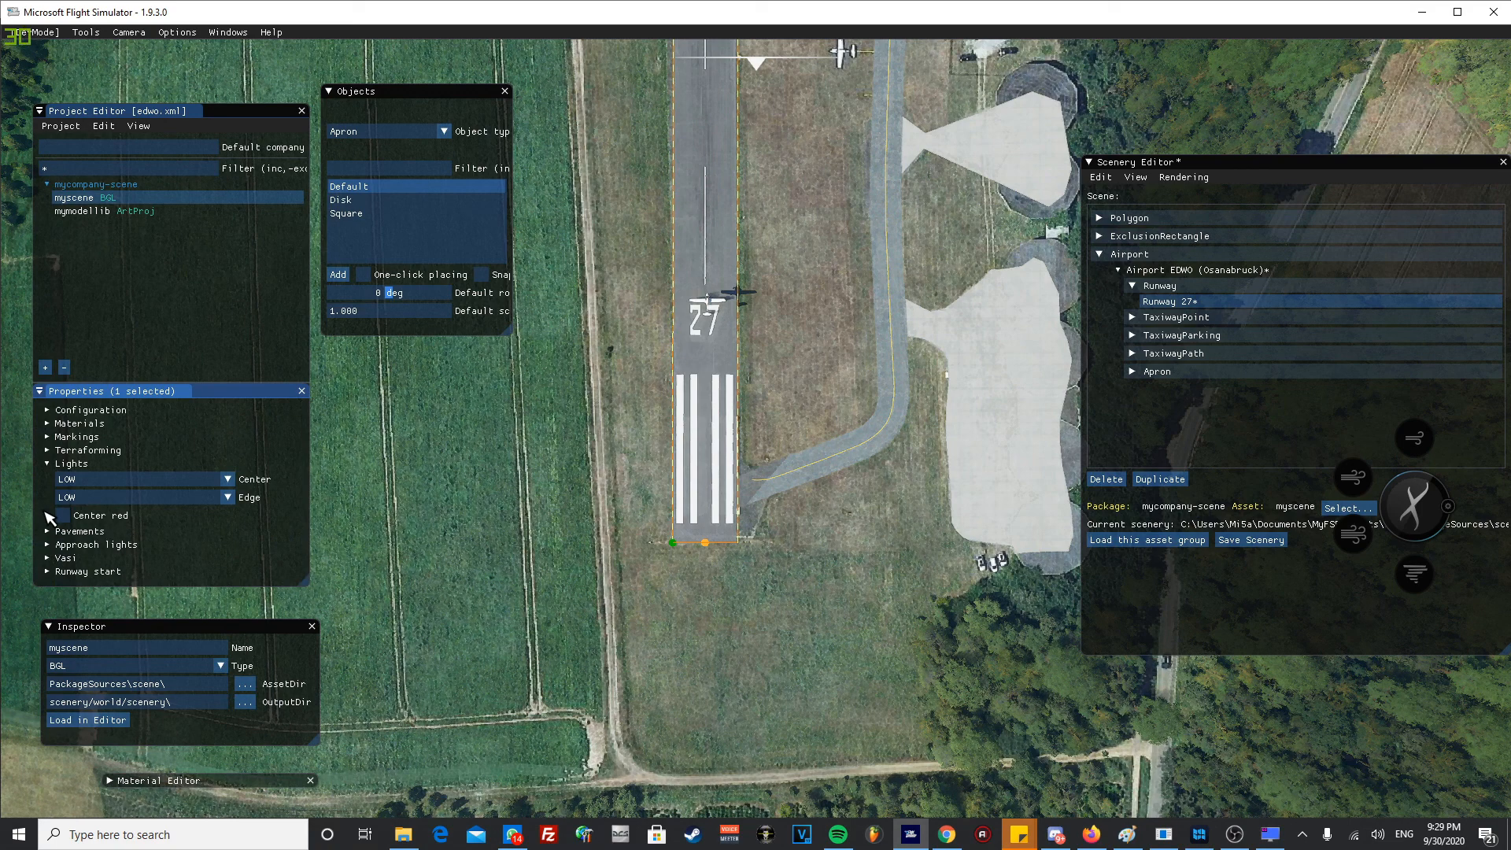
- Set the runway's Primary Left Vasi type to PAPI2
{"action": "left_click", "coordinate": [73, 558]}
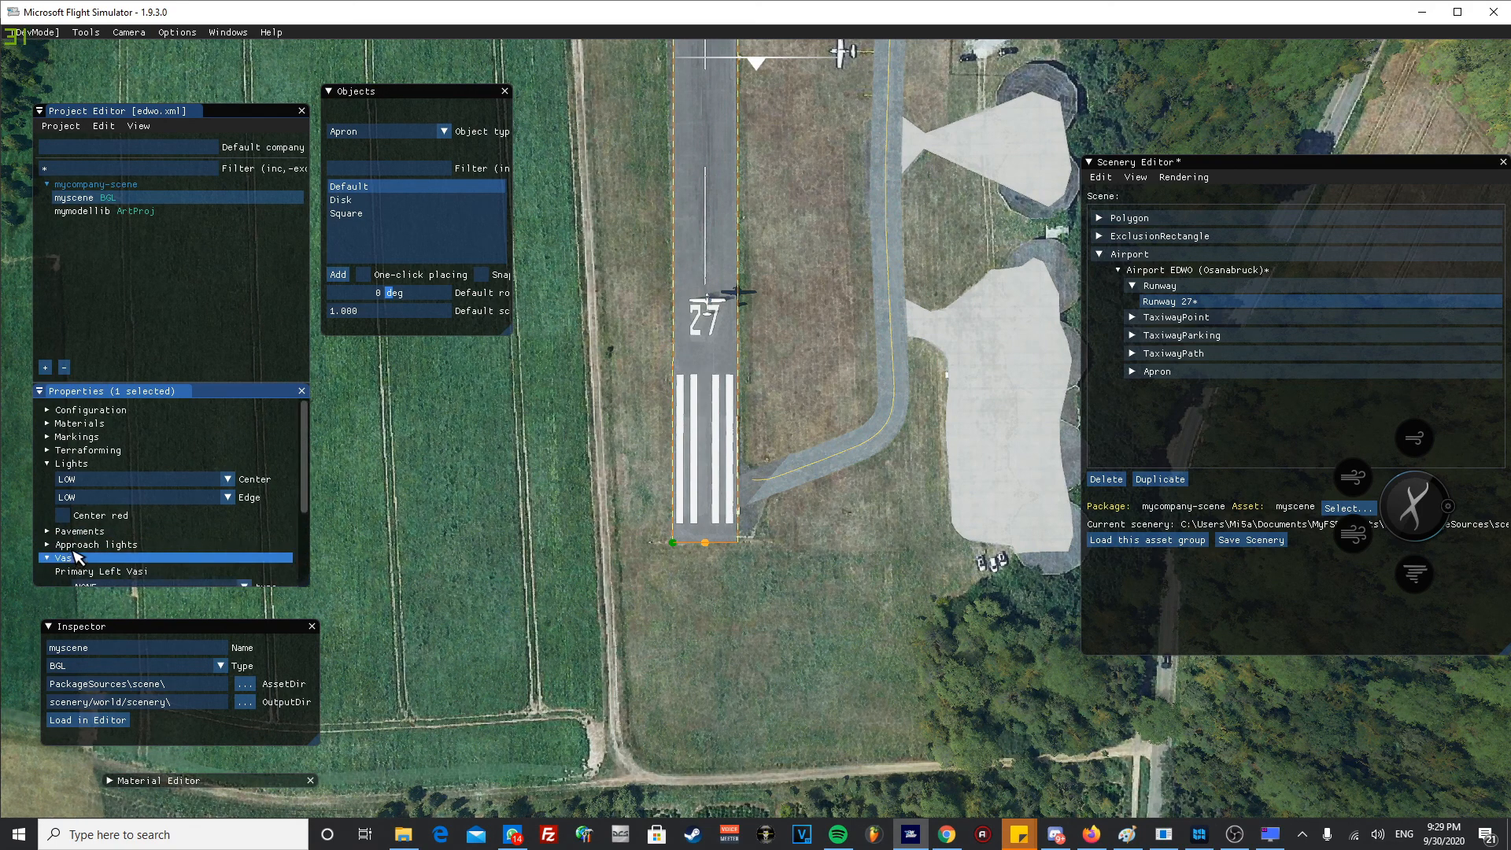
{"action": "scroll", "coordinate": [87, 562], "scroll_direction": "down", "scroll_amount": 2}
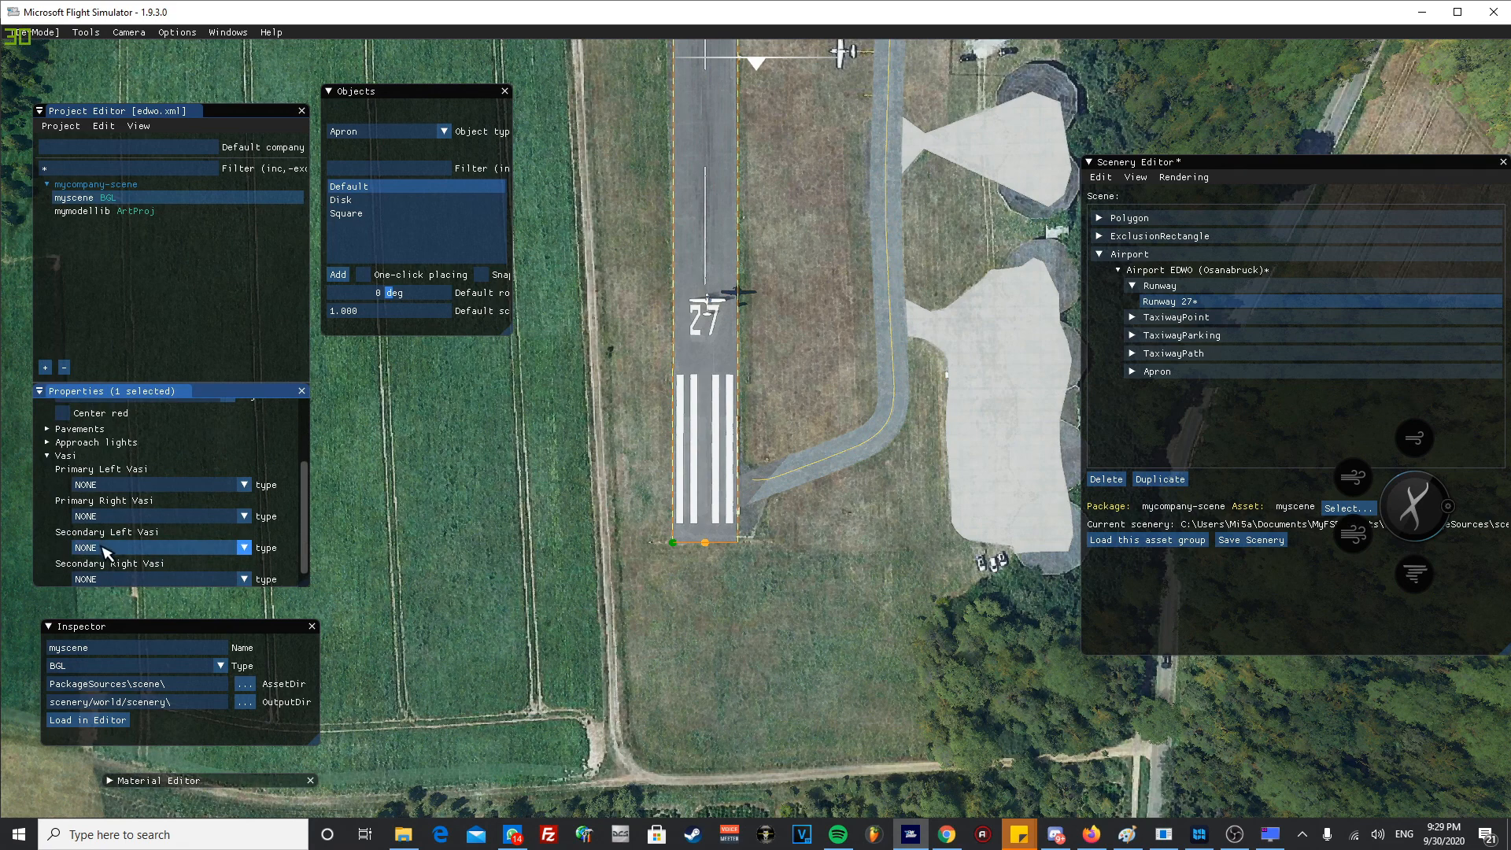
{"action": "left_click", "coordinate": [135, 485]}
{"action": "scroll", "coordinate": [147, 535], "scroll_direction": "down", "scroll_amount": 2}
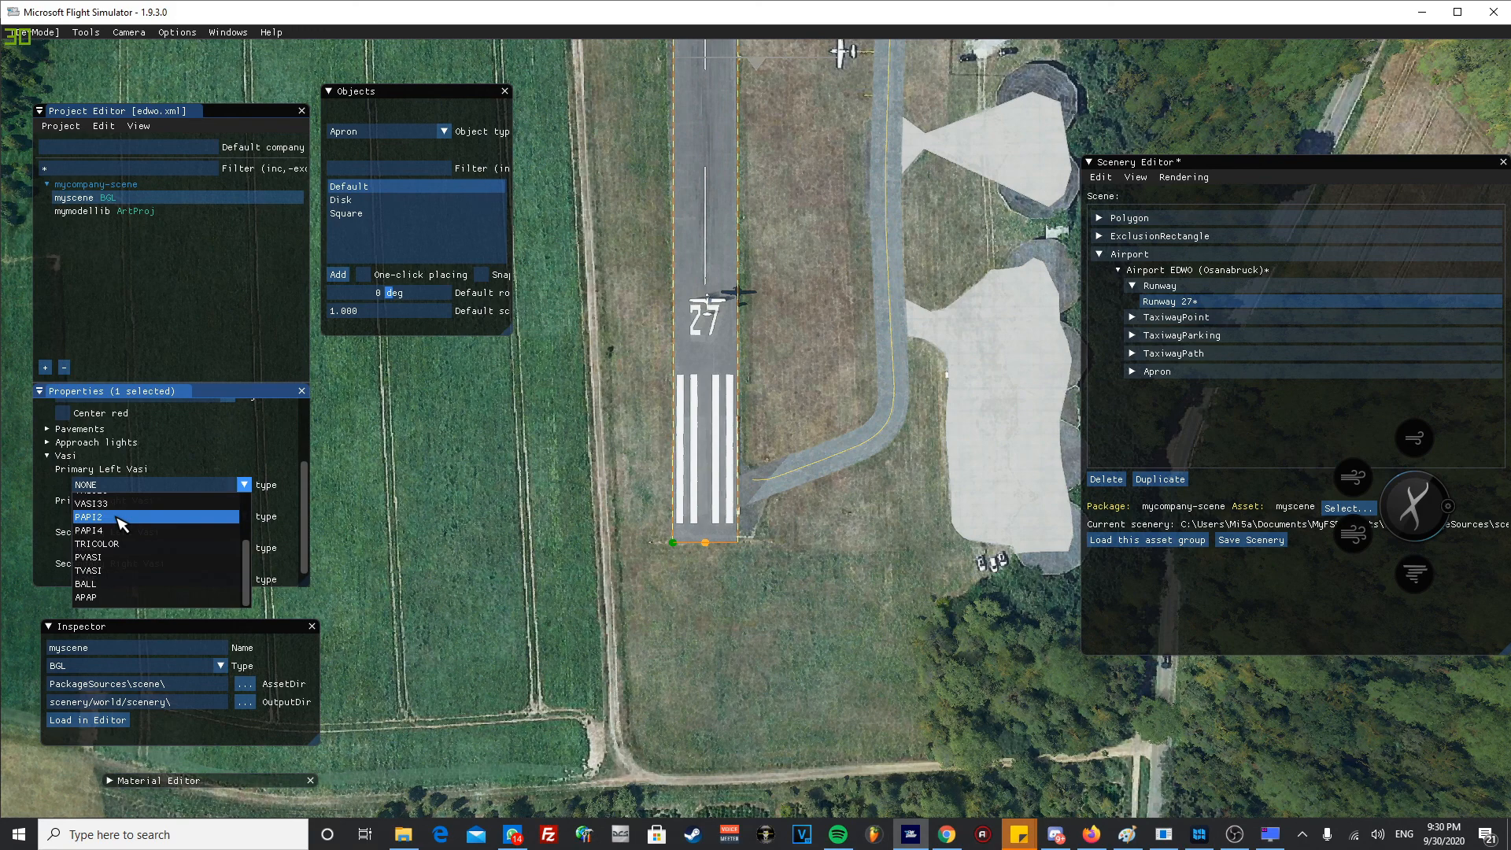
{"action": "left_click", "coordinate": [120, 517]}
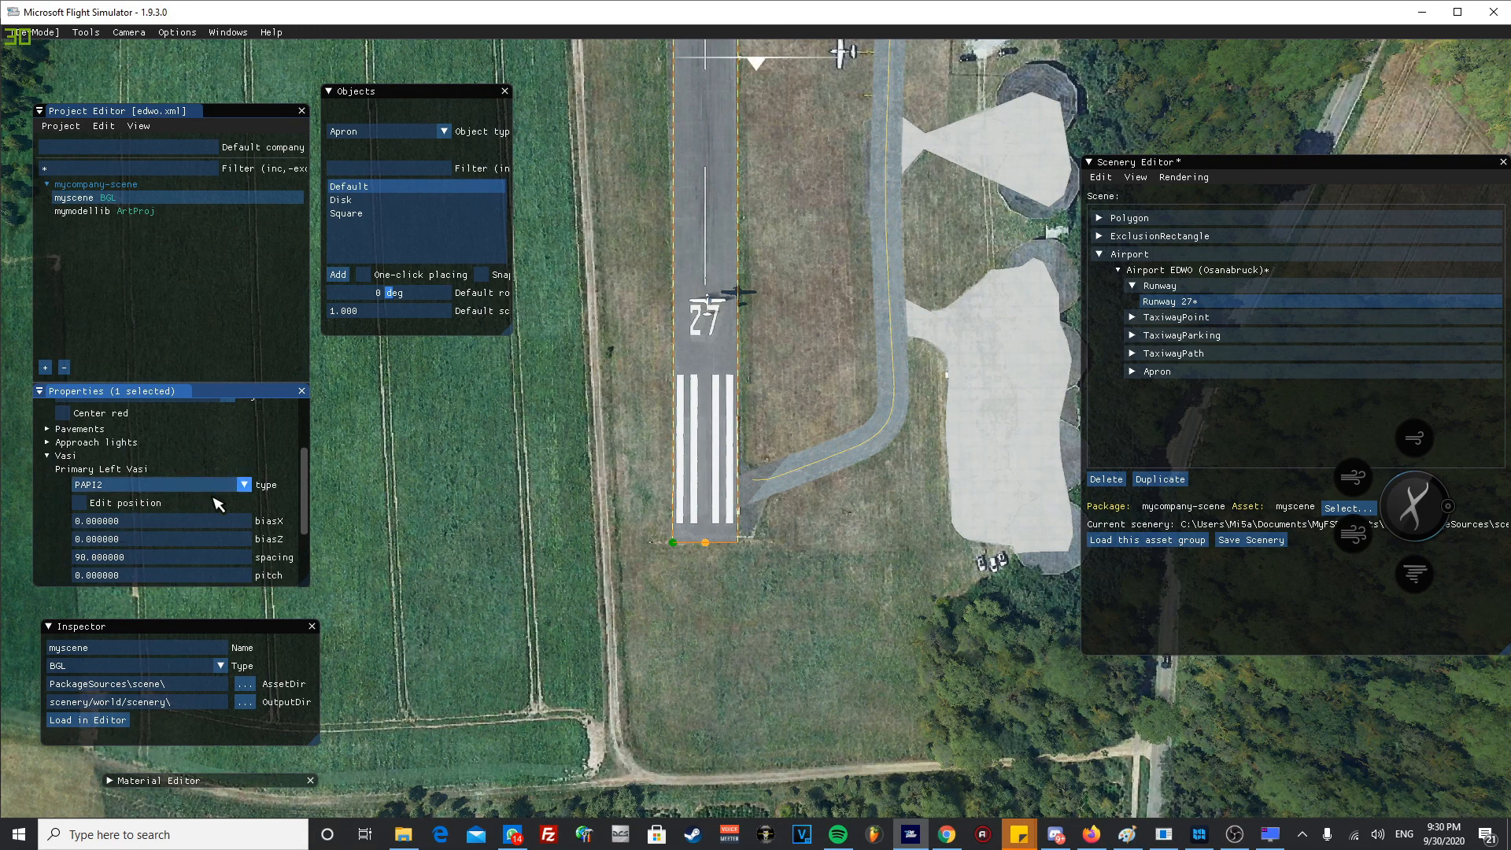
{"action": "scroll", "coordinate": [214, 504], "scroll_direction": "down", "scroll_amount": 1}
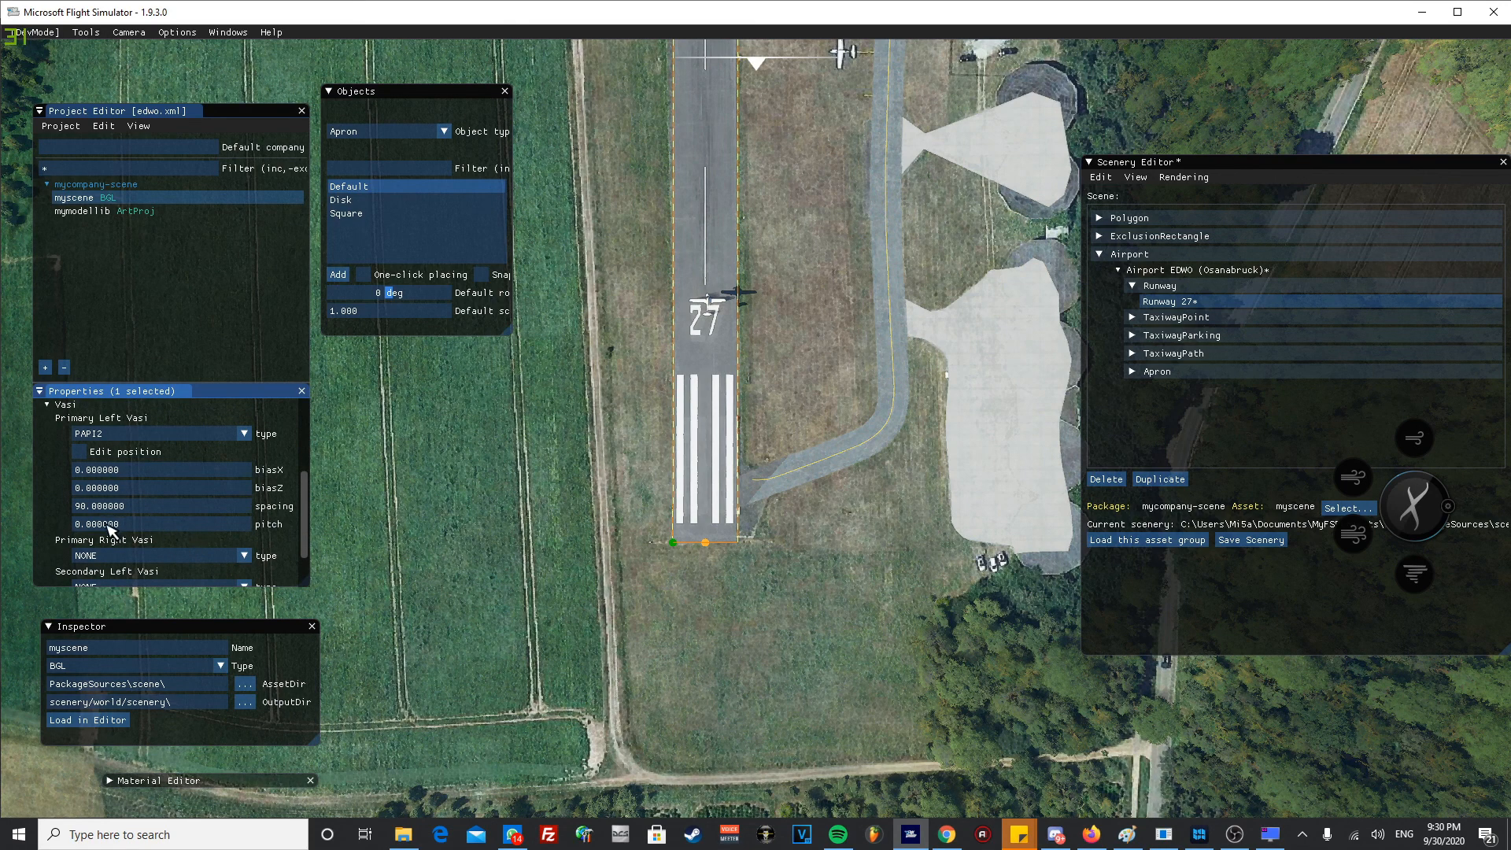
- Locate the Primary Left Vasi at the middle of the runway and enable editing of its position
{"action": "middle_click_drag", "start_coordinate": [672, 290], "coordinate": [681, 343]}
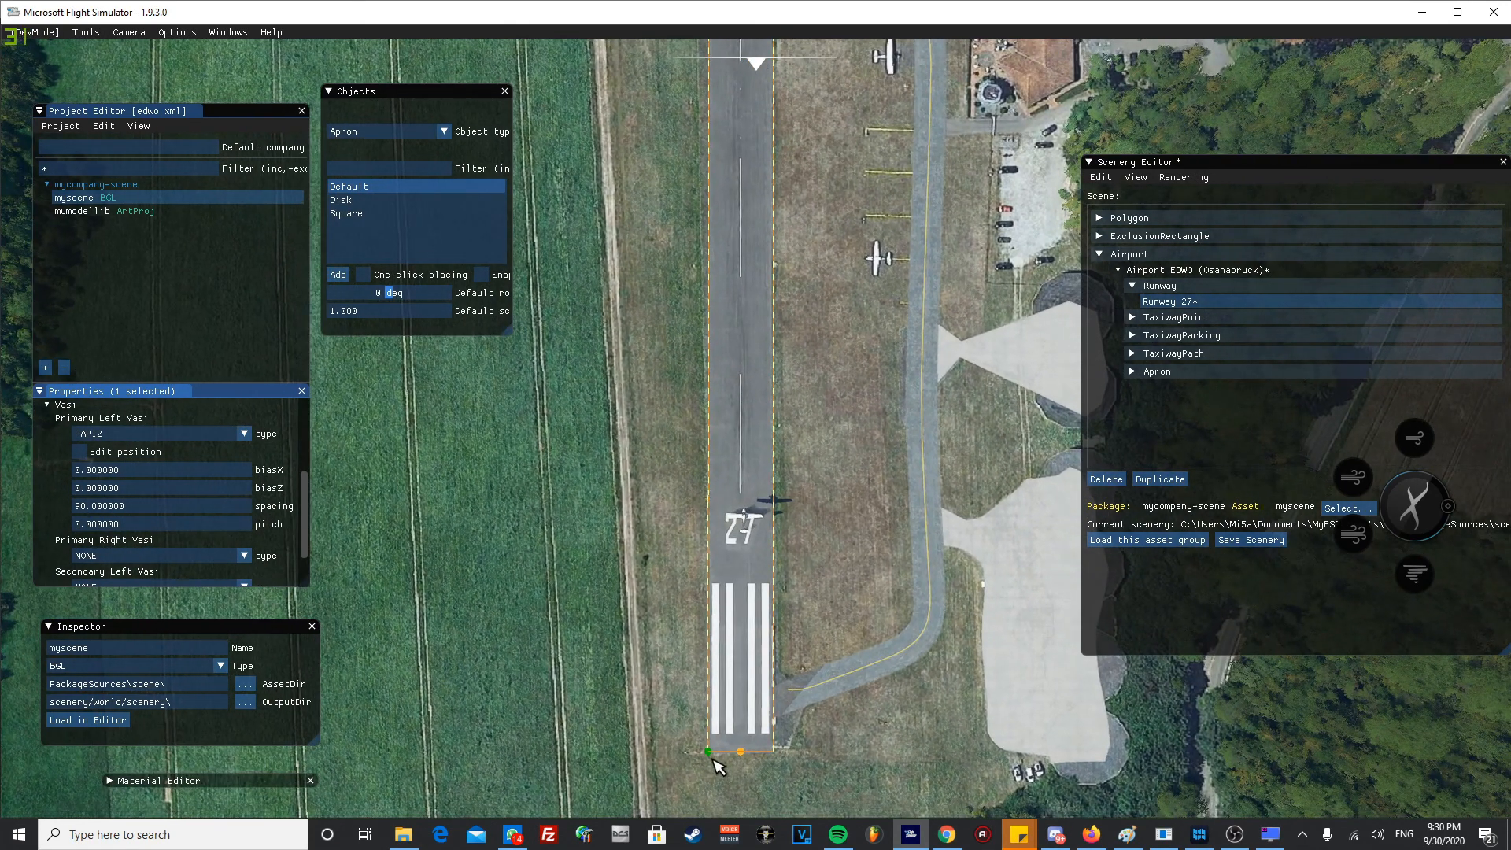
{"action": "middle_click_drag", "start_coordinate": [615, 399], "coordinate": [630, 574]}
{"action": "middle_click_drag", "start_coordinate": [626, 664], "coordinate": [608, 773]}
{"action": "middle_click_drag", "start_coordinate": [608, 495], "coordinate": [626, 655]}
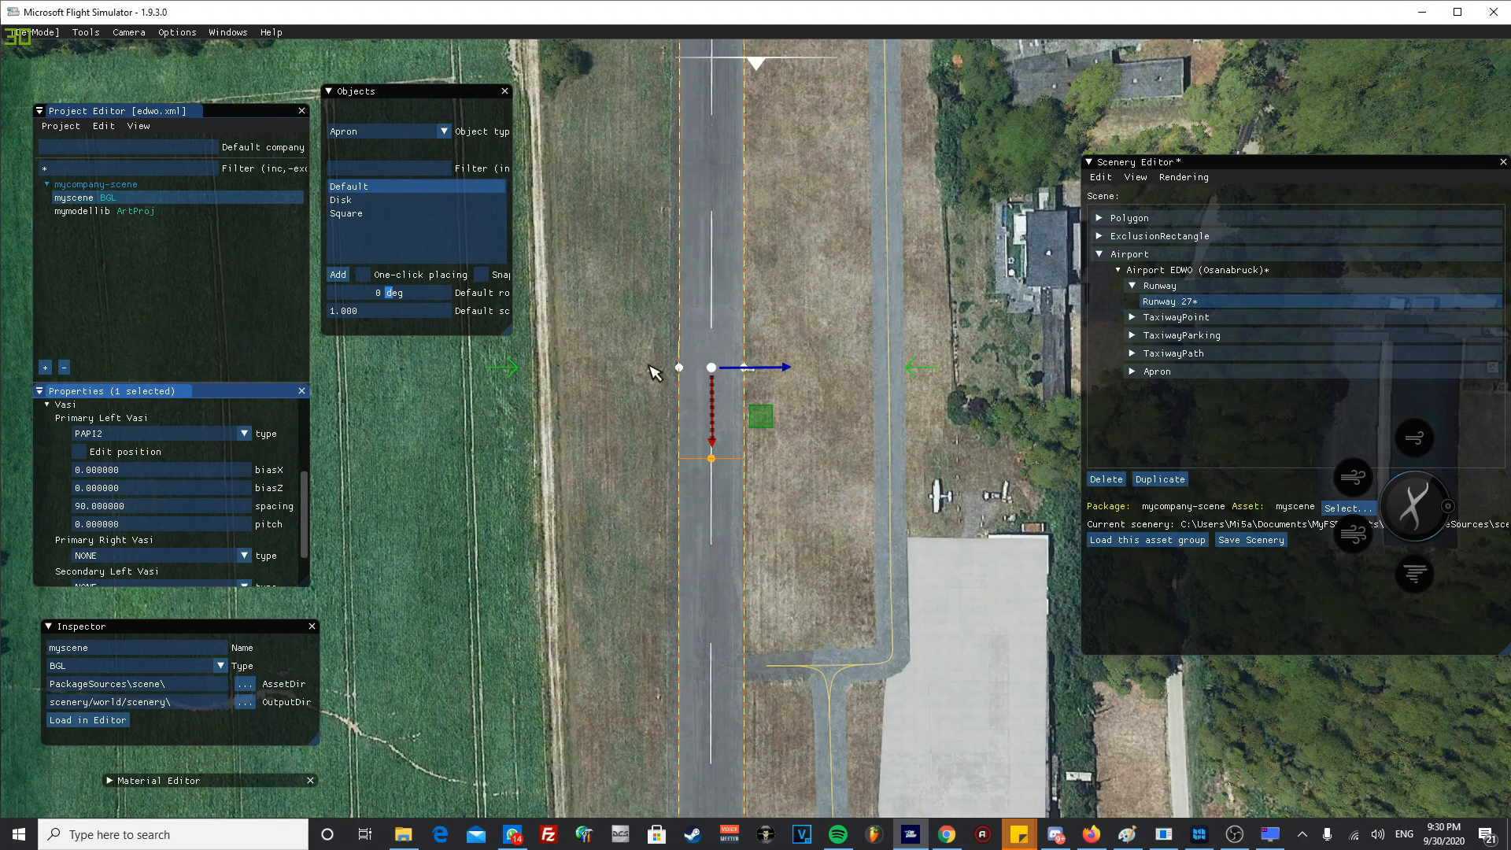
{"action": "middle_click_drag", "start_coordinate": [630, 424], "coordinate": [615, 533]}
{"action": "scroll", "coordinate": [607, 543], "scroll_direction": "down", "scroll_amount": 5}
{"action": "middle_click_drag", "start_coordinate": [593, 607], "coordinate": [587, 560]}
{"action": "left_click", "coordinate": [79, 452]}
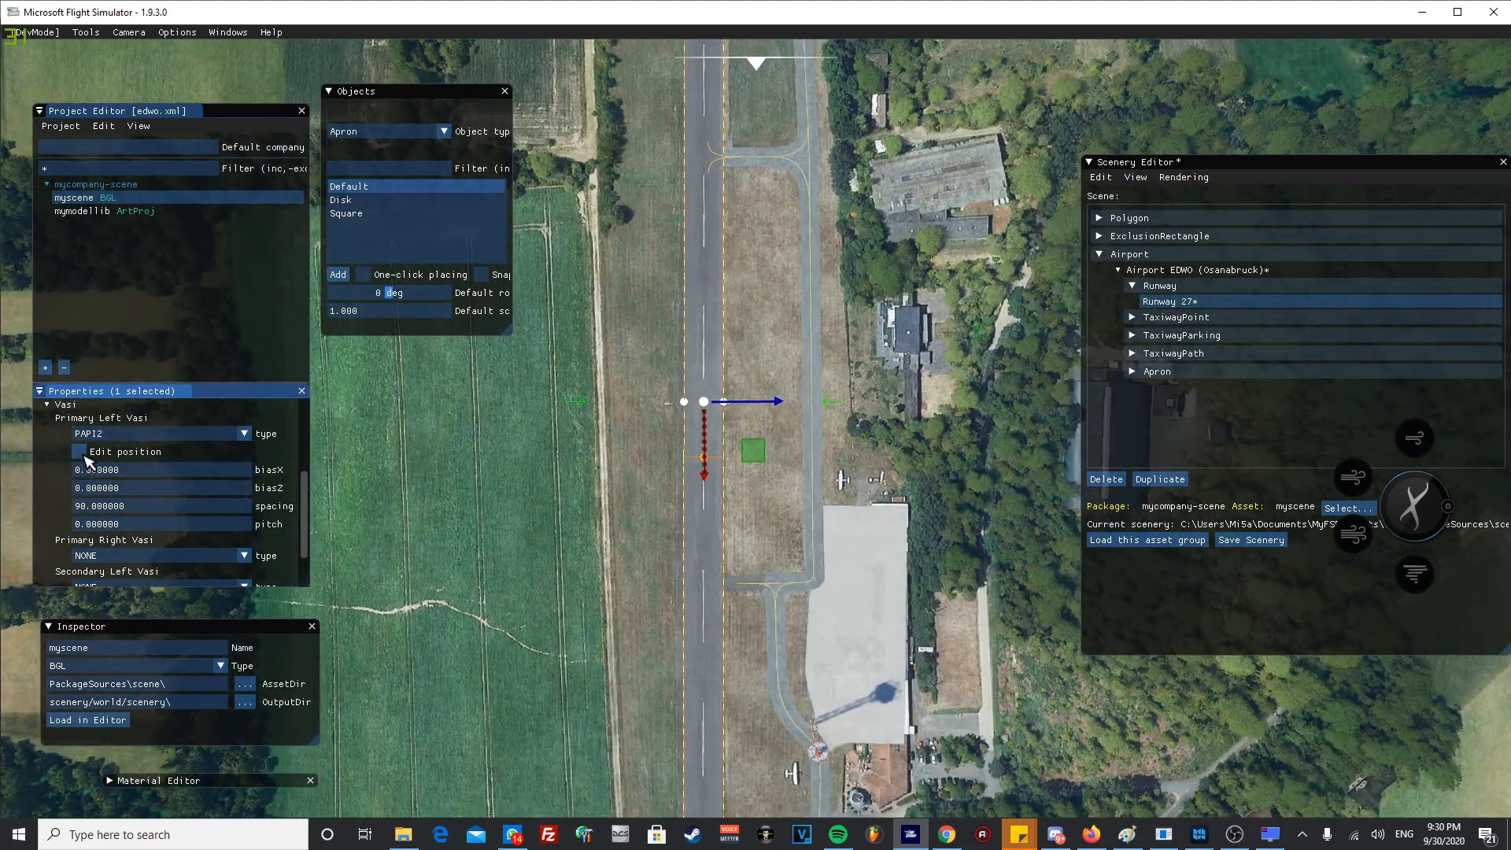
- Move the Primary Left Vasi onto the grass fixture opposite the taxiway side, at about biasX 17.24 and biasZ 1.21, and deselect the runway
{"action": "scroll", "coordinate": [703, 406], "scroll_direction": "up", "scroll_amount": 5}
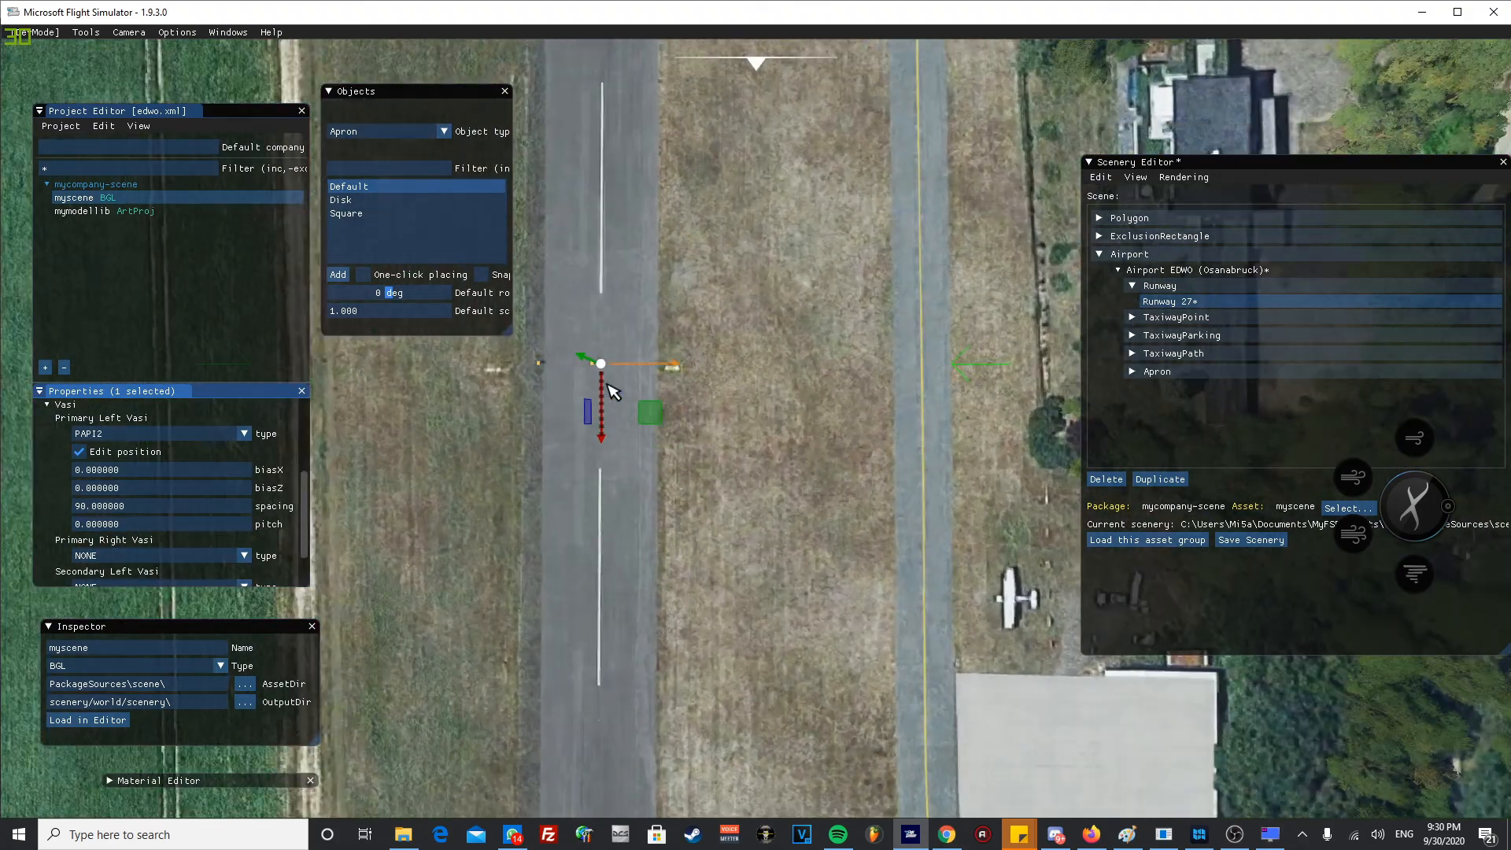
{"action": "middle_click_drag", "start_coordinate": [562, 401], "coordinate": [638, 500]}
{"action": "scroll", "coordinate": [643, 510], "scroll_direction": "up", "scroll_amount": 4}
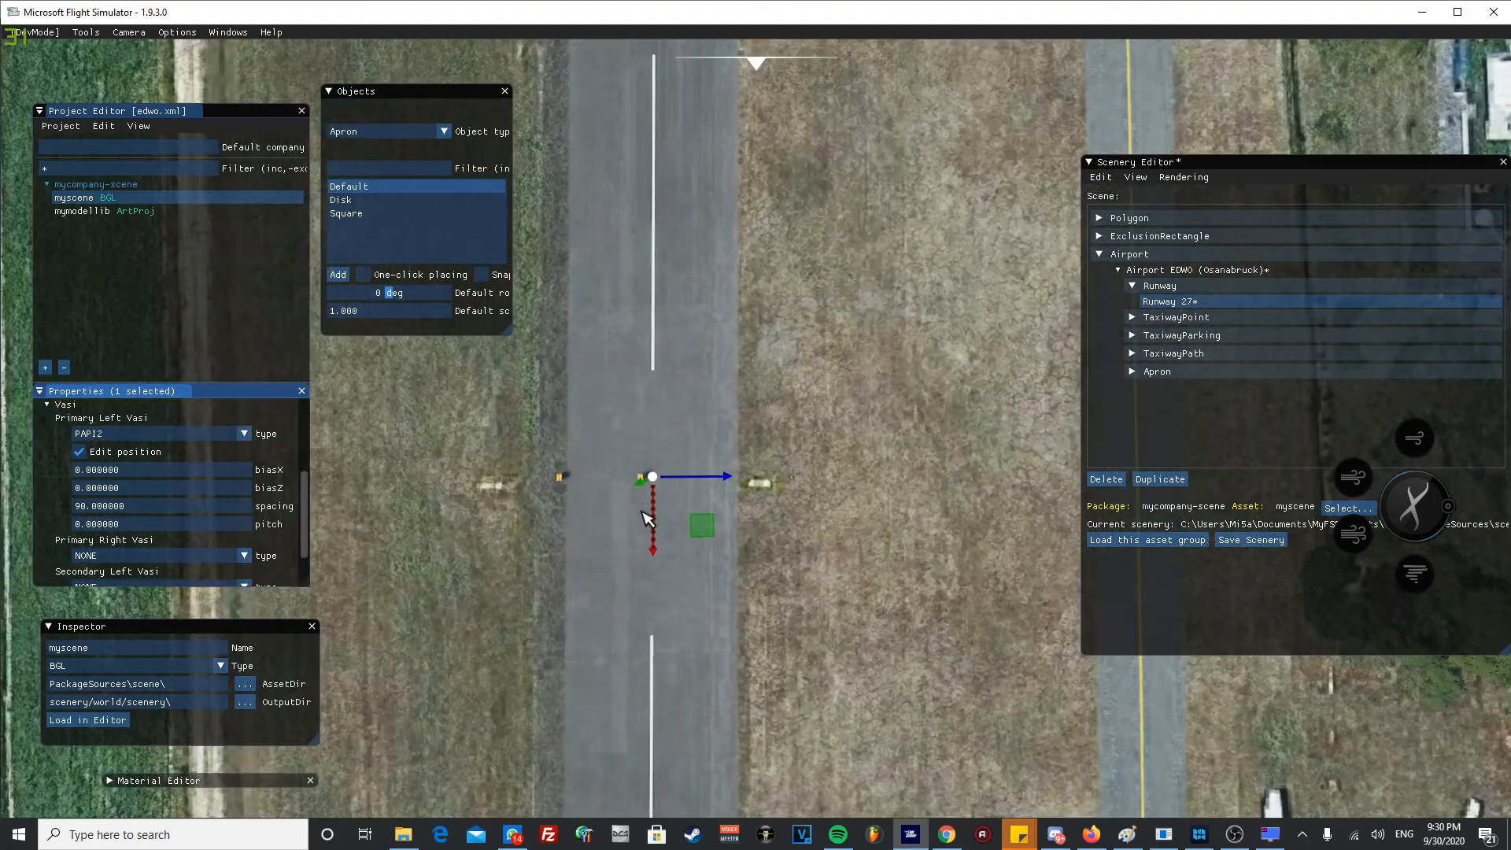
{"action": "middle_click_drag", "start_coordinate": [550, 526], "coordinate": [632, 490]}
{"action": "scroll", "coordinate": [679, 456], "scroll_direction": "down", "scroll_amount": 1}
{"action": "left_click", "coordinate": [813, 393]}
{"action": "left_click", "coordinate": [813, 393]}
{"action": "left_click", "coordinate": [813, 392]}
{"action": "left_click_drag", "start_coordinate": [813, 393], "coordinate": [625, 403]}
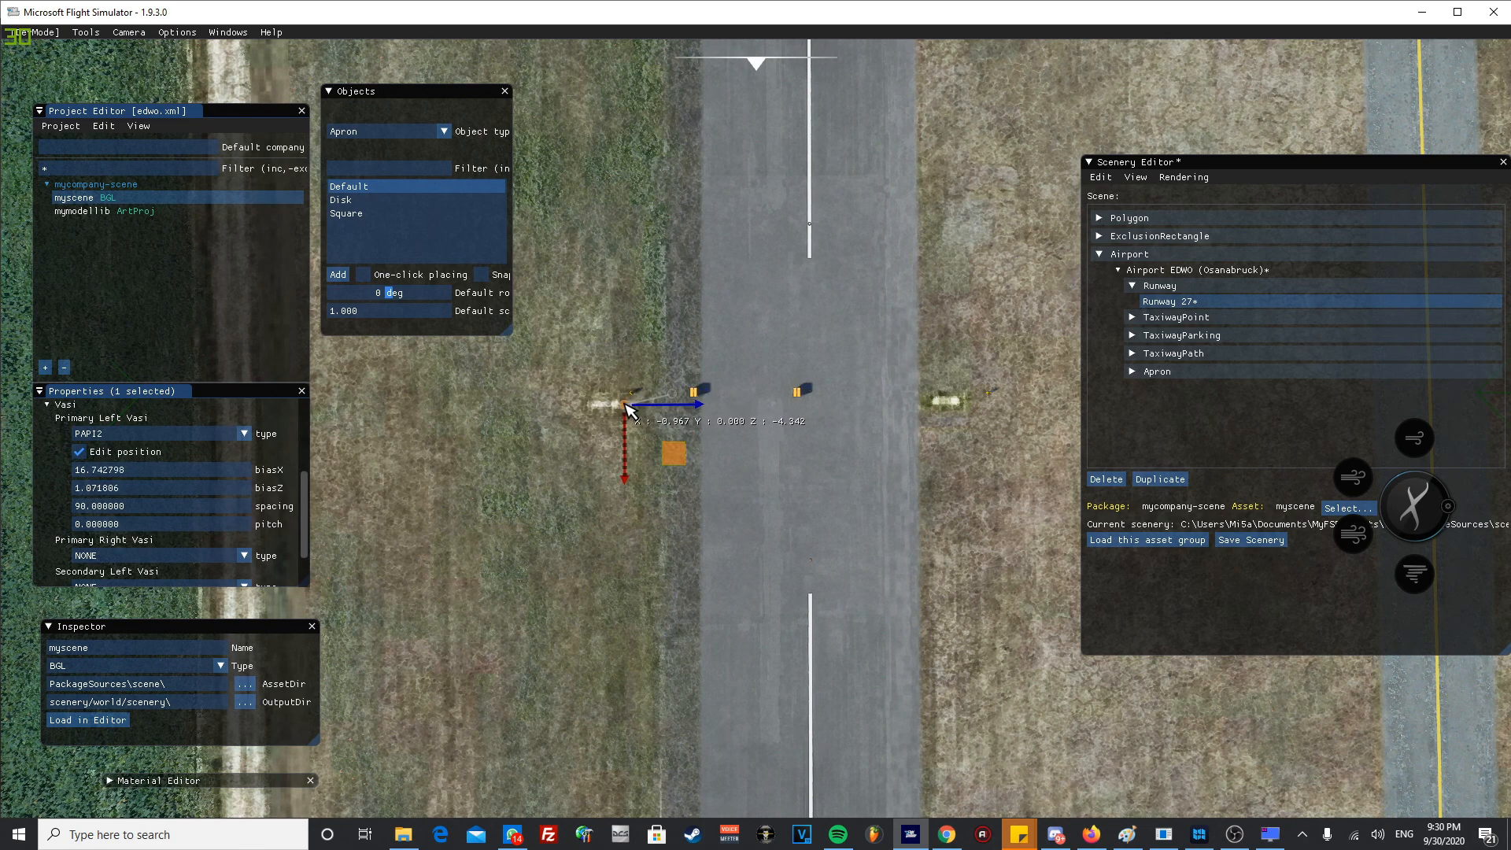
{"action": "left_click", "coordinate": [496, 530]}
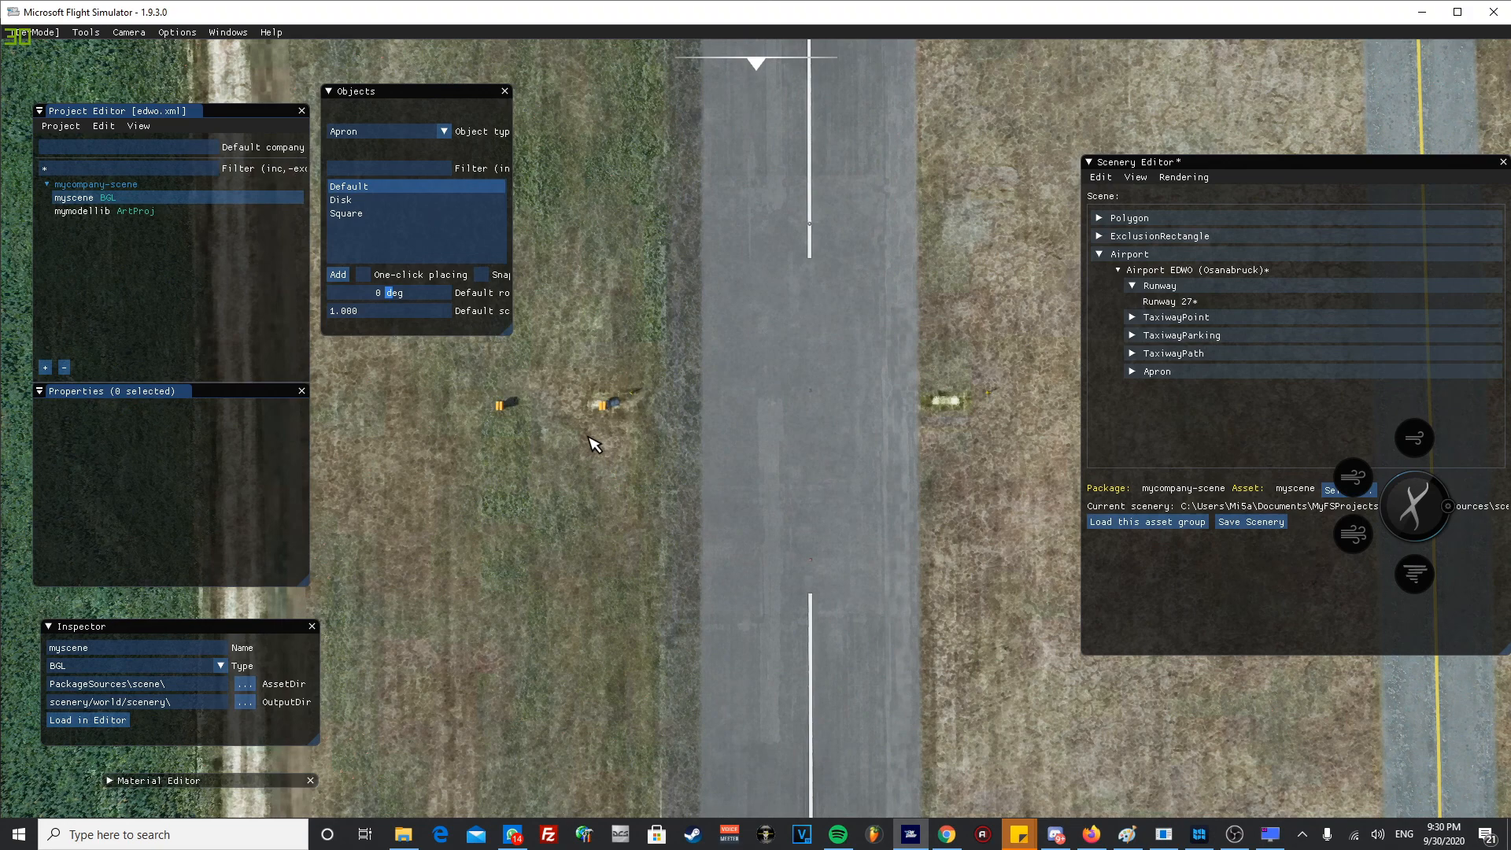
{"action": "scroll", "coordinate": [570, 458], "scroll_direction": "up", "scroll_amount": 3}
{"action": "middle_click_drag", "start_coordinate": [506, 439], "coordinate": [549, 407]}
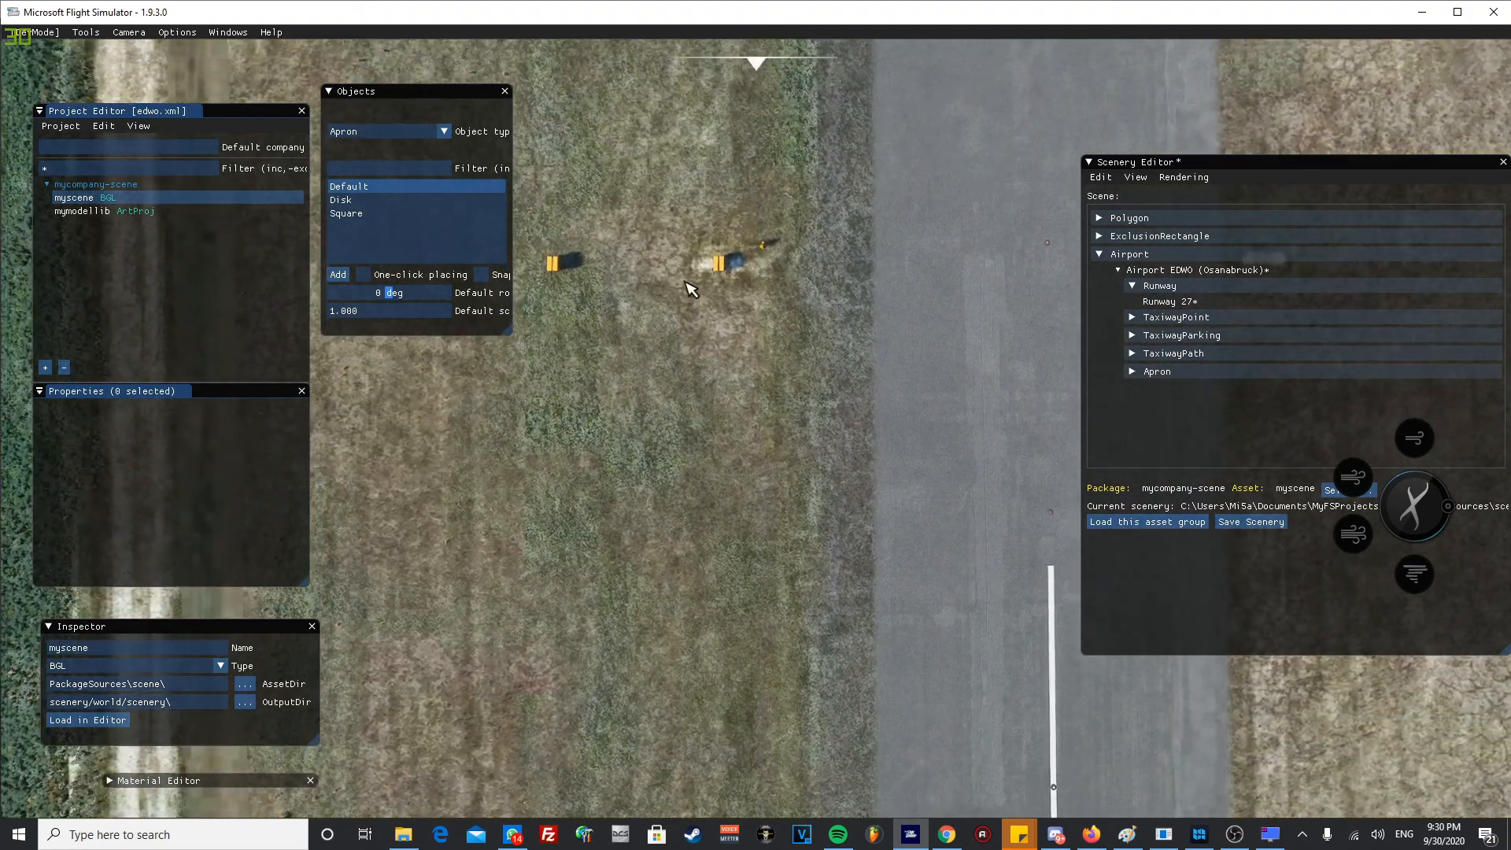
- Reselect Runway 27 and set its Primary Right Vasi type to PAPI2
{"action": "left_click", "coordinate": [718, 271]}
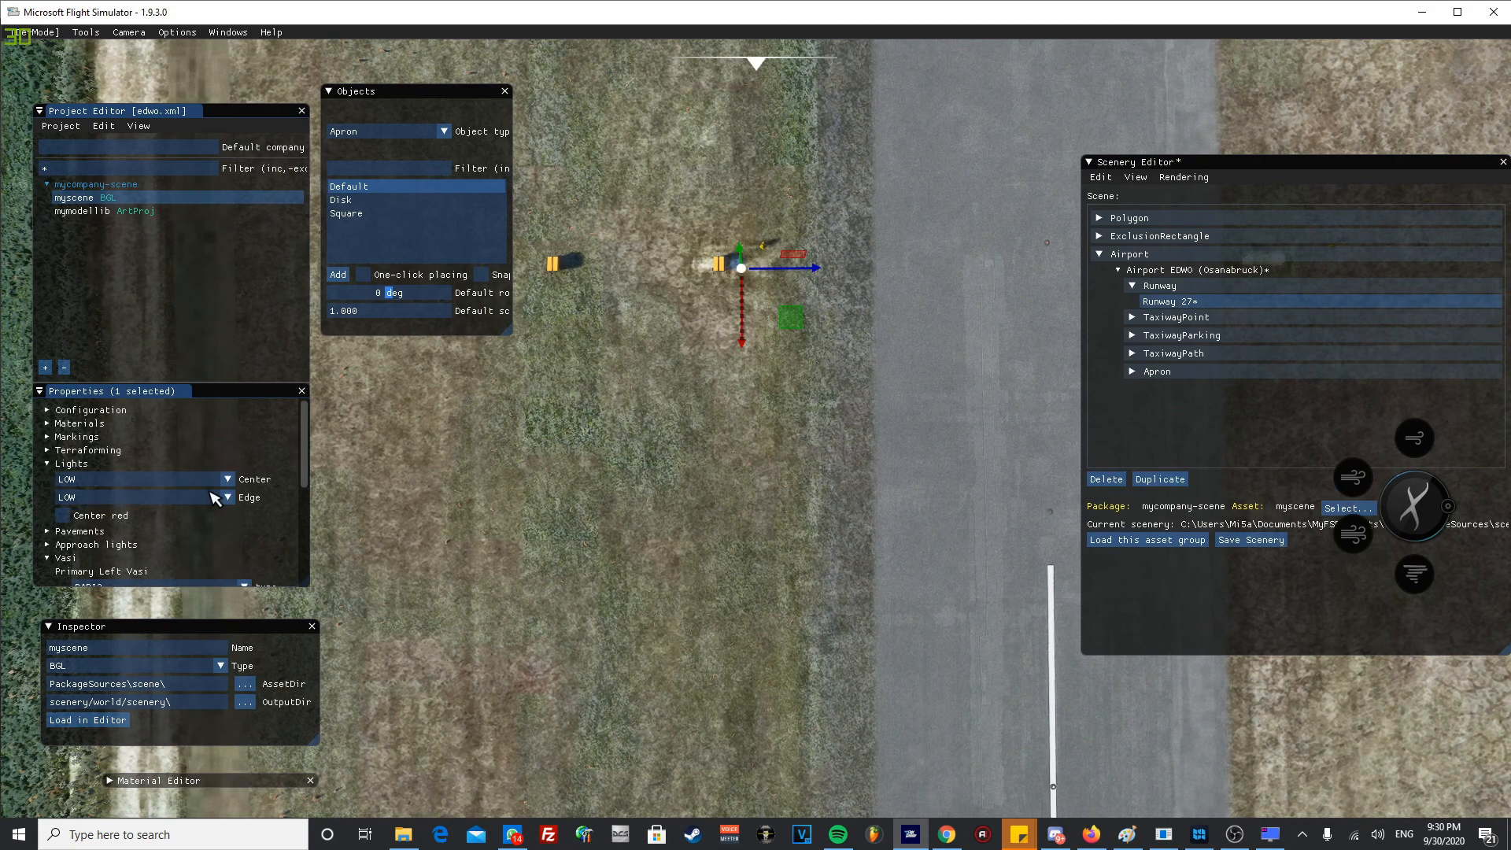
{"action": "scroll", "coordinate": [211, 500], "scroll_direction": "down", "scroll_amount": 3}
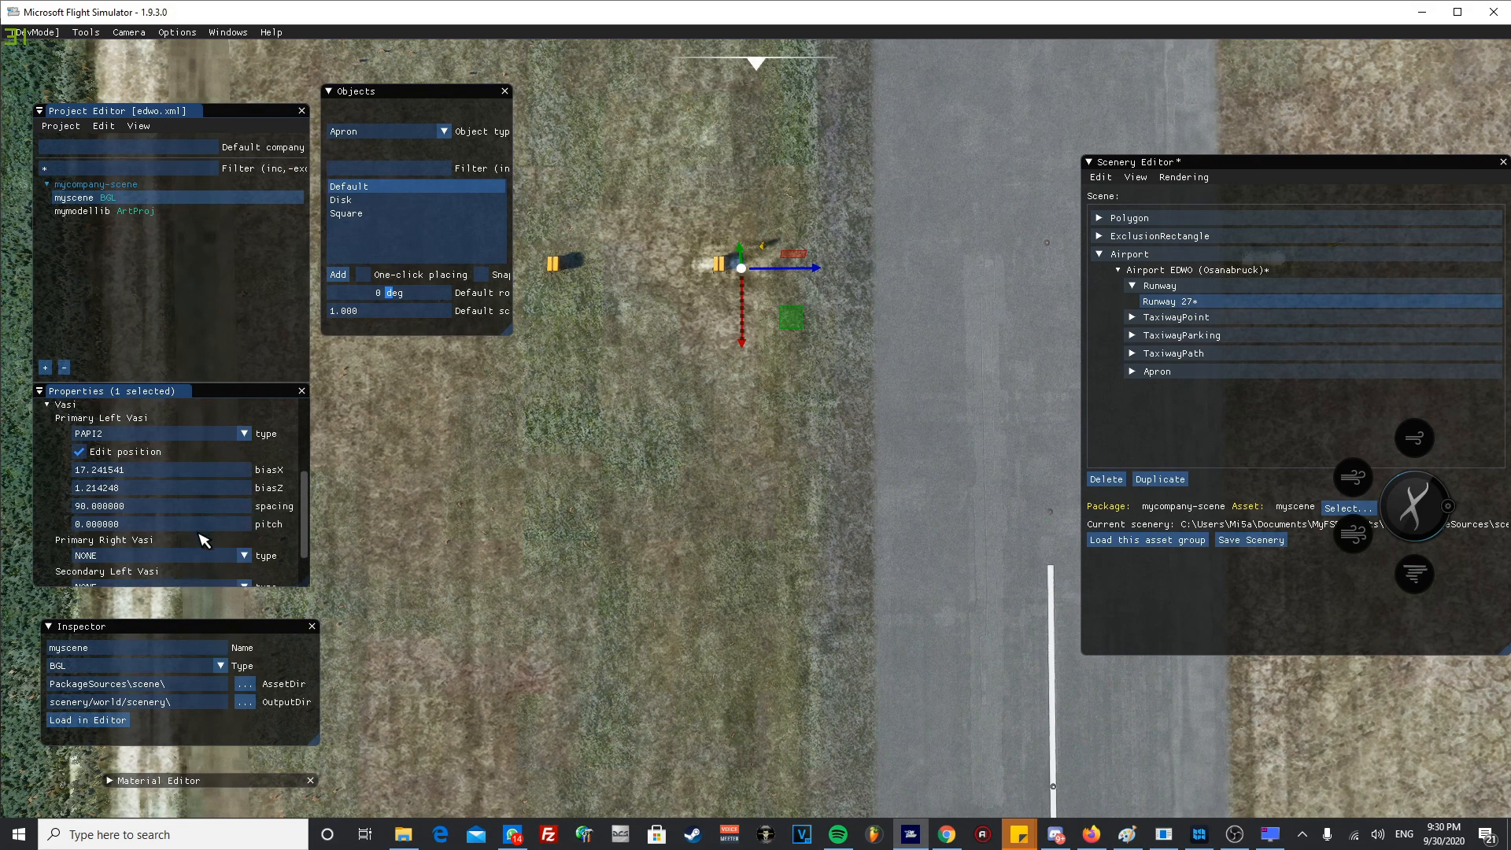
{"action": "scroll", "coordinate": [224, 555], "scroll_direction": "down", "scroll_amount": 1}
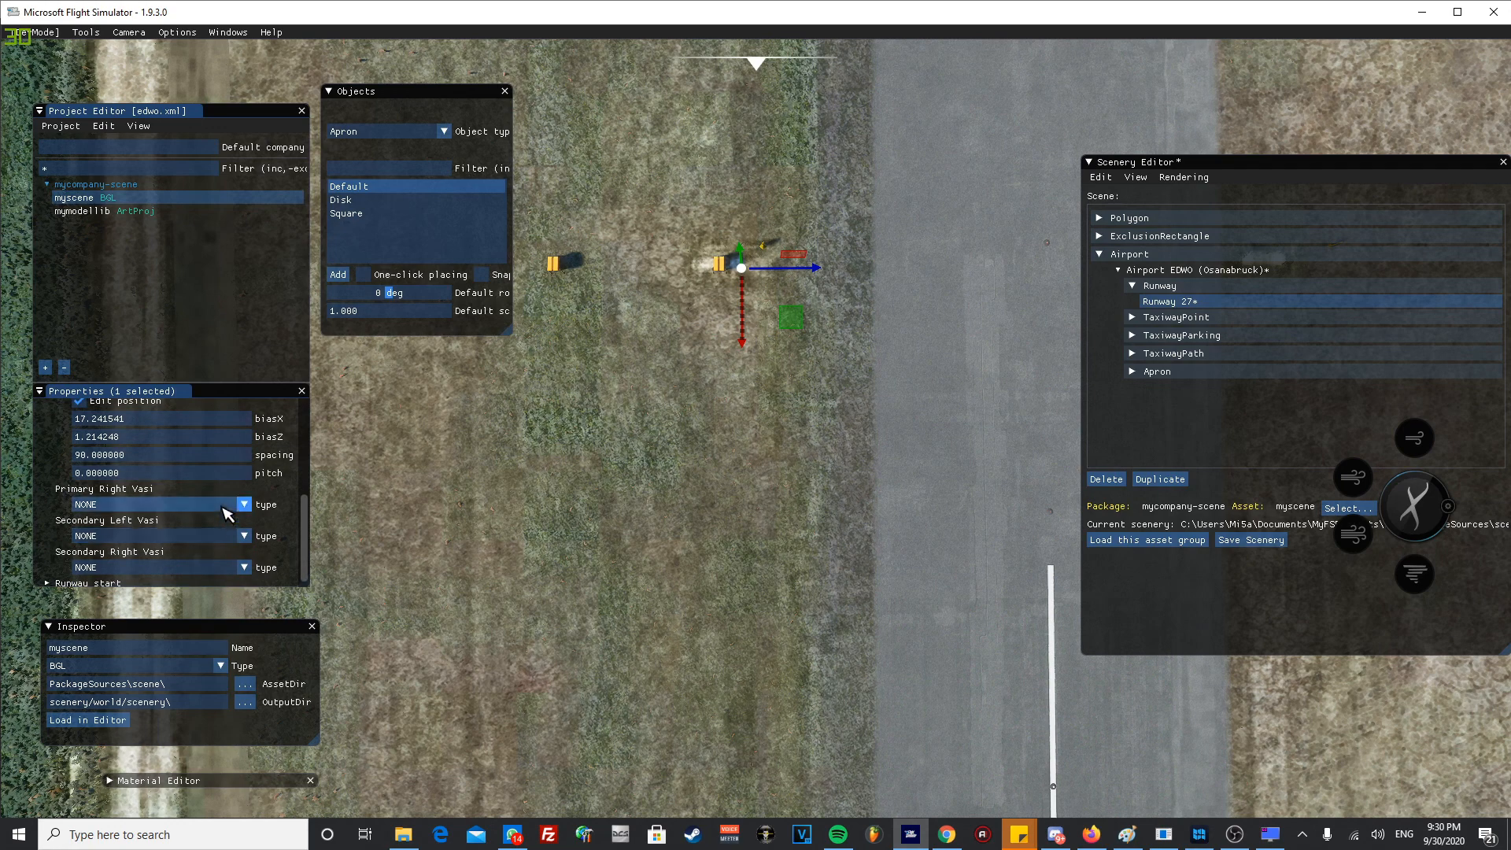
{"action": "left_click", "coordinate": [229, 505]}
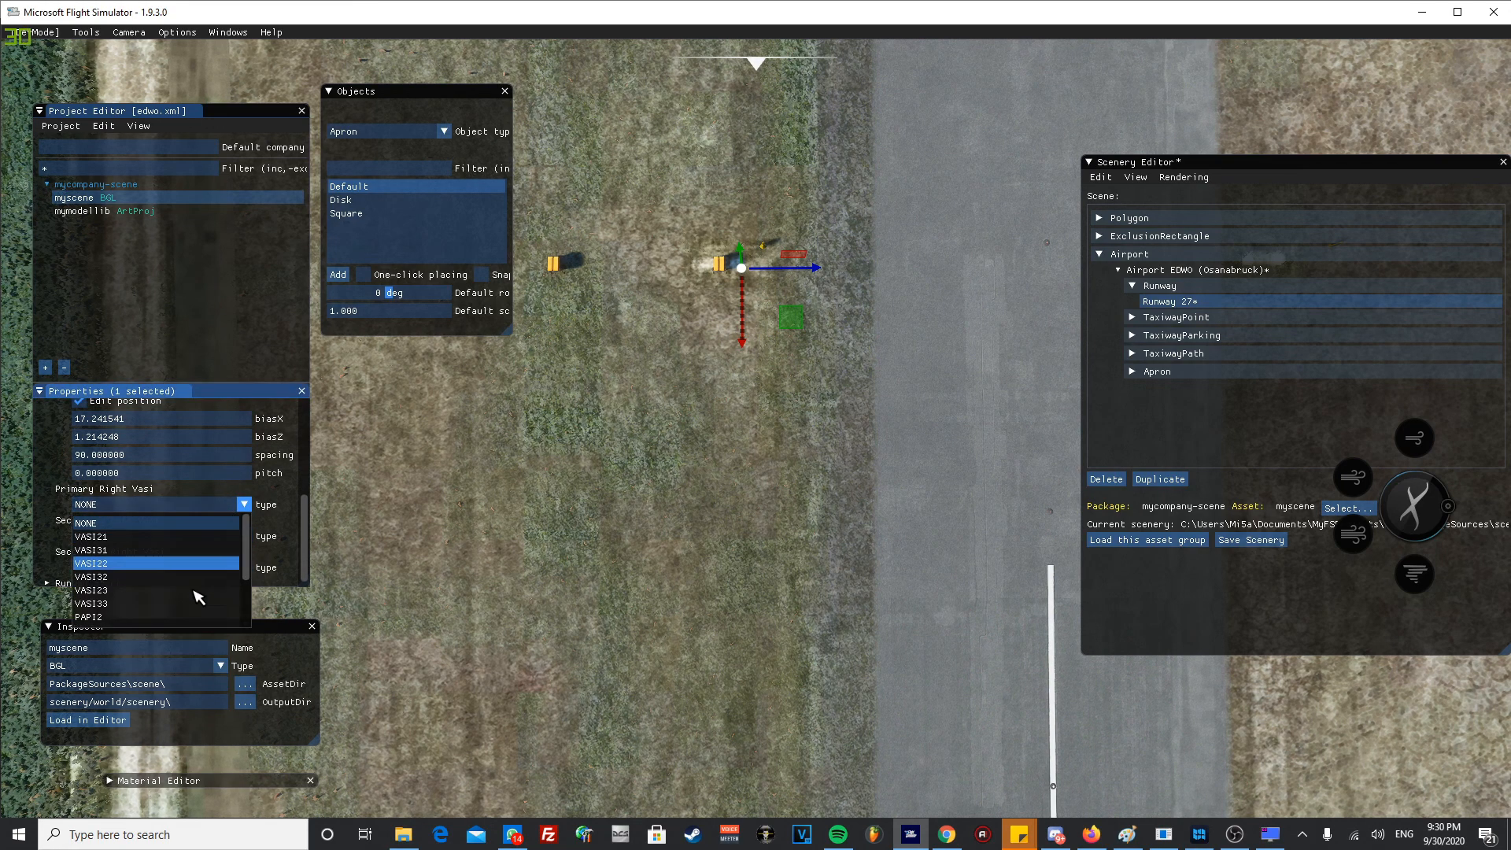
{"action": "scroll", "coordinate": [186, 604], "scroll_direction": "down", "scroll_amount": 1}
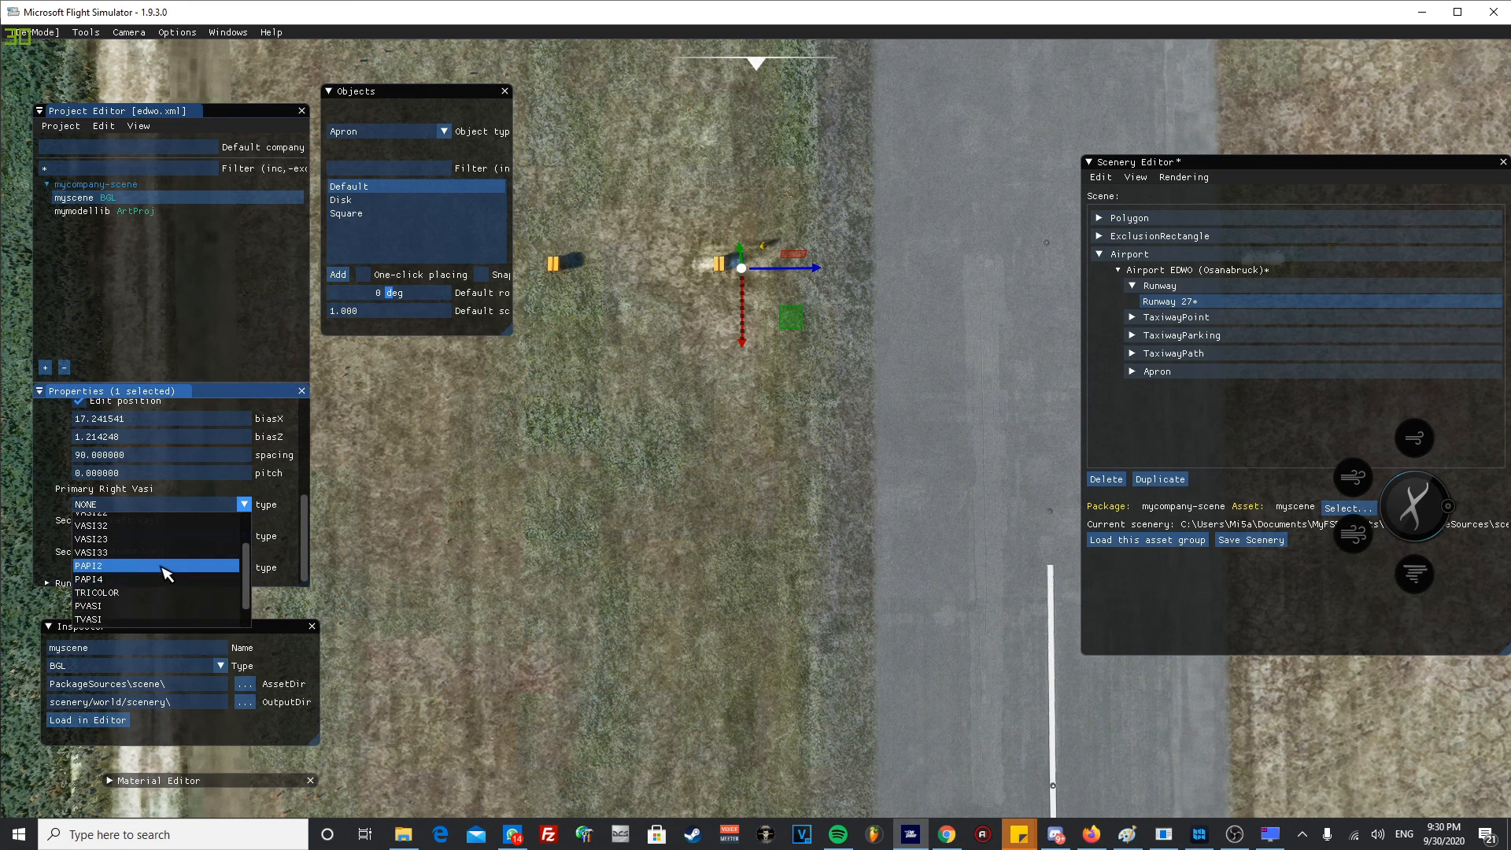
{"action": "left_click", "coordinate": [165, 574]}
{"action": "scroll", "coordinate": [590, 560], "scroll_direction": "down", "scroll_amount": 2}
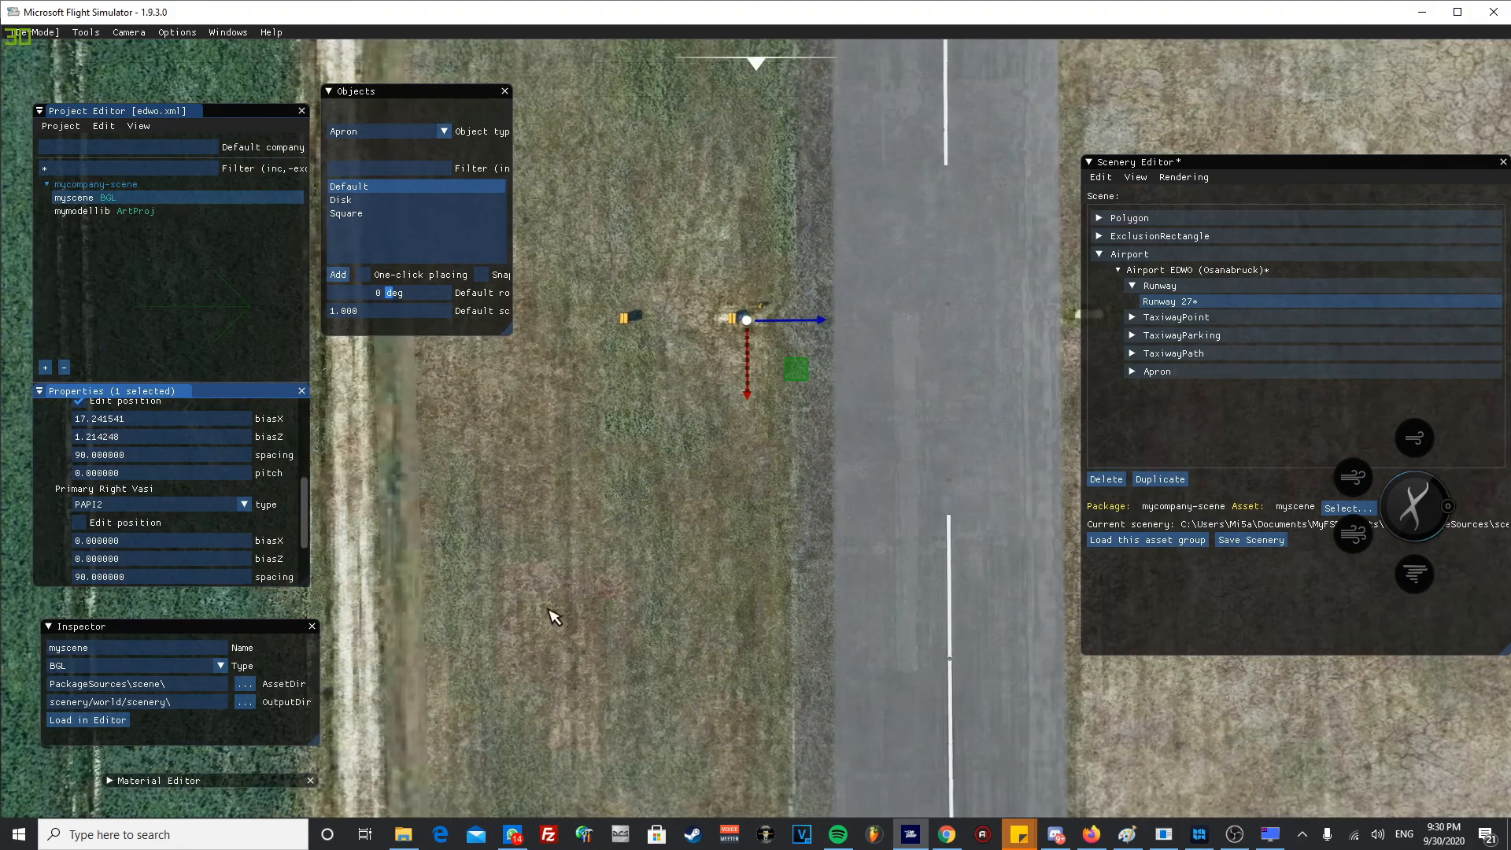
{"action": "scroll", "coordinate": [653, 590], "scroll_direction": "down", "scroll_amount": 2}
{"action": "scroll", "coordinate": [842, 403], "scroll_direction": "up", "scroll_amount": 5}
{"action": "middle_click_drag", "start_coordinate": [820, 335], "coordinate": [683, 413]}
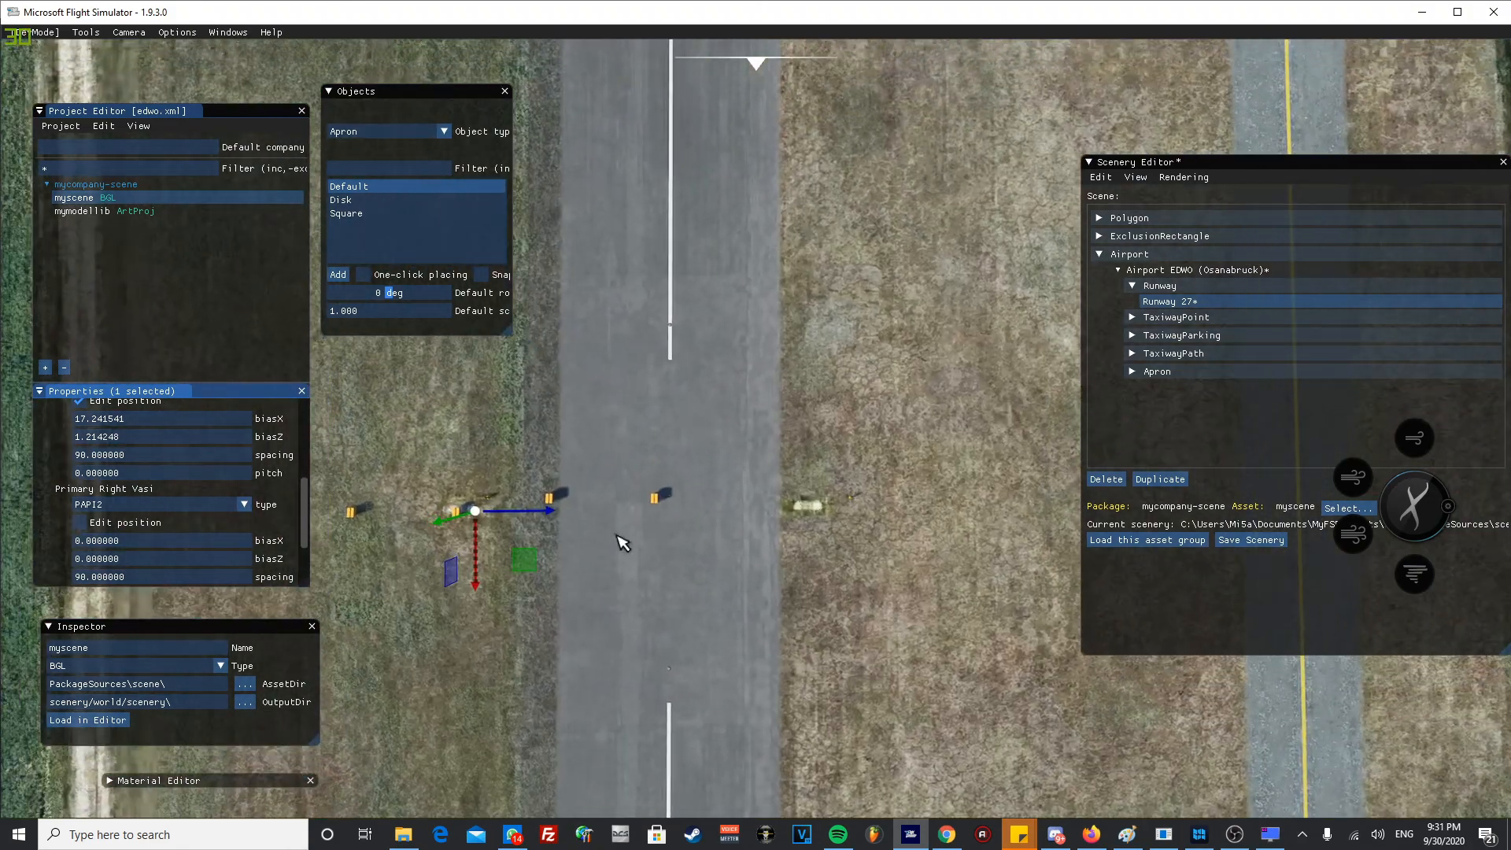
- Enable position editing for the Primary Right Vasi and move it onto the grass fixture beside the runway, at about biasX 11.84 and biasZ 0.92
{"action": "left_click", "coordinate": [92, 522]}
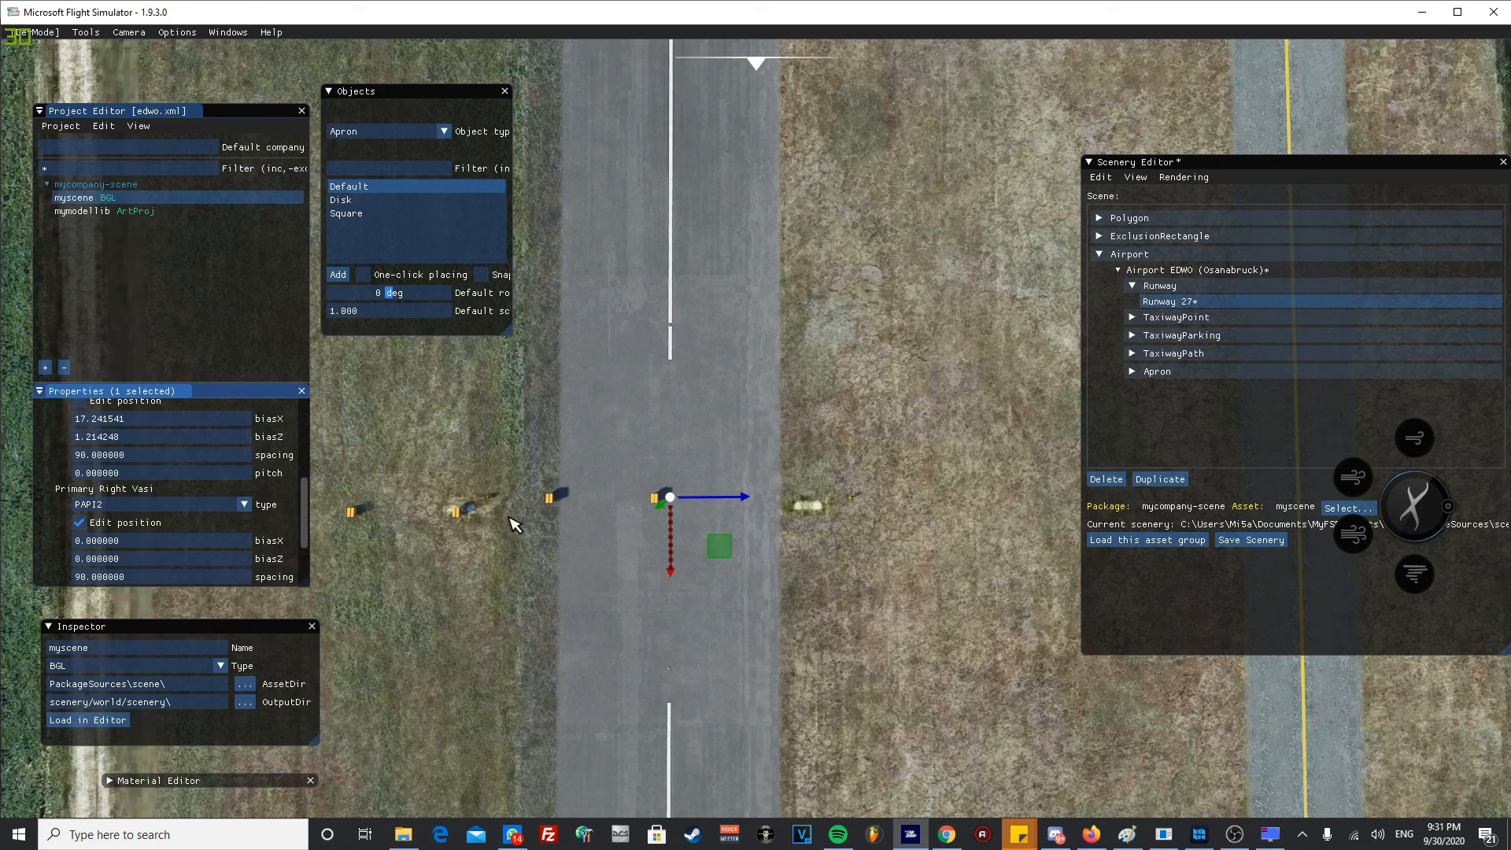
{"action": "left_click_drag", "start_coordinate": [670, 503], "coordinate": [801, 511]}
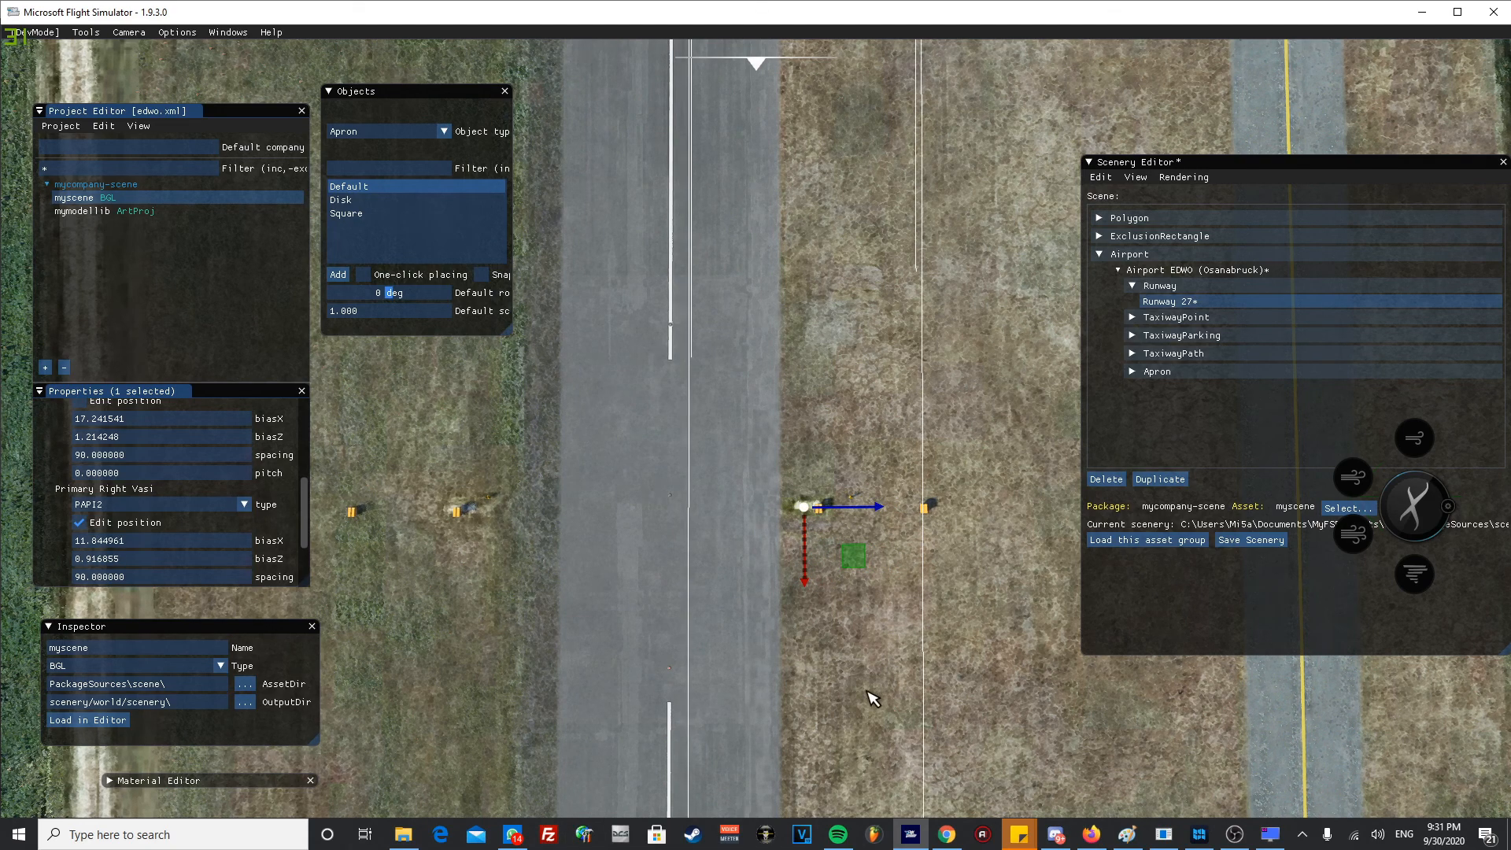
- Inspect the runway 27 threshold area and review the runway's Secondary Left and Right Vasi settings
{"action": "scroll", "coordinate": [811, 690], "scroll_direction": "down", "scroll_amount": 4}
{"action": "middle_click_drag", "start_coordinate": [752, 714], "coordinate": [712, 397]}
{"action": "scroll", "coordinate": [715, 523], "scroll_direction": "down", "scroll_amount": 3}
{"action": "scroll", "coordinate": [704, 582], "scroll_direction": "down", "scroll_amount": 2}
{"action": "middle_click_drag", "start_coordinate": [694, 609], "coordinate": [651, 234]}
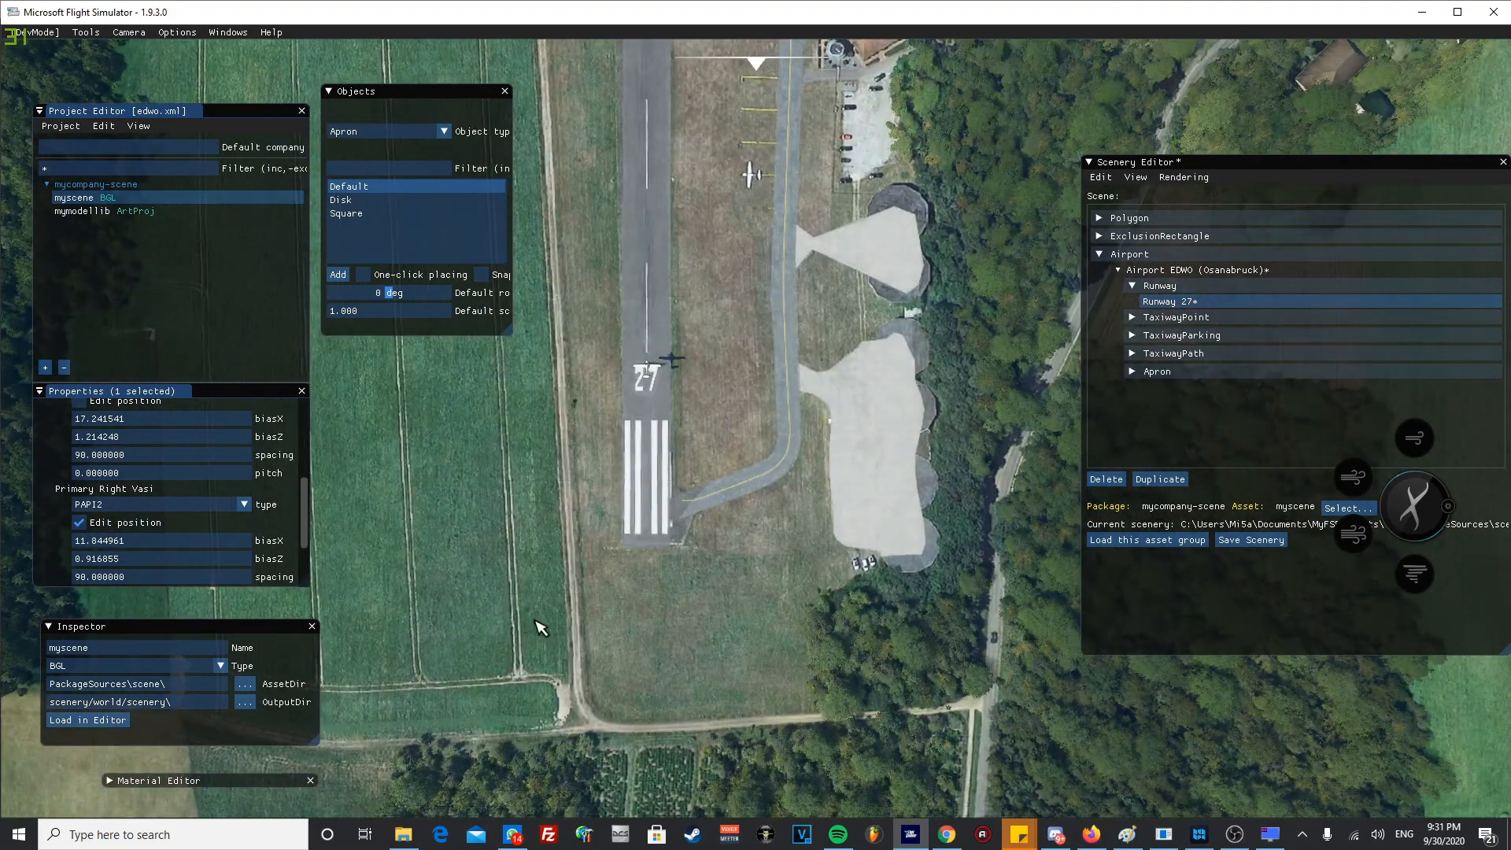
{"action": "scroll", "coordinate": [228, 555], "scroll_direction": "down", "scroll_amount": 3}
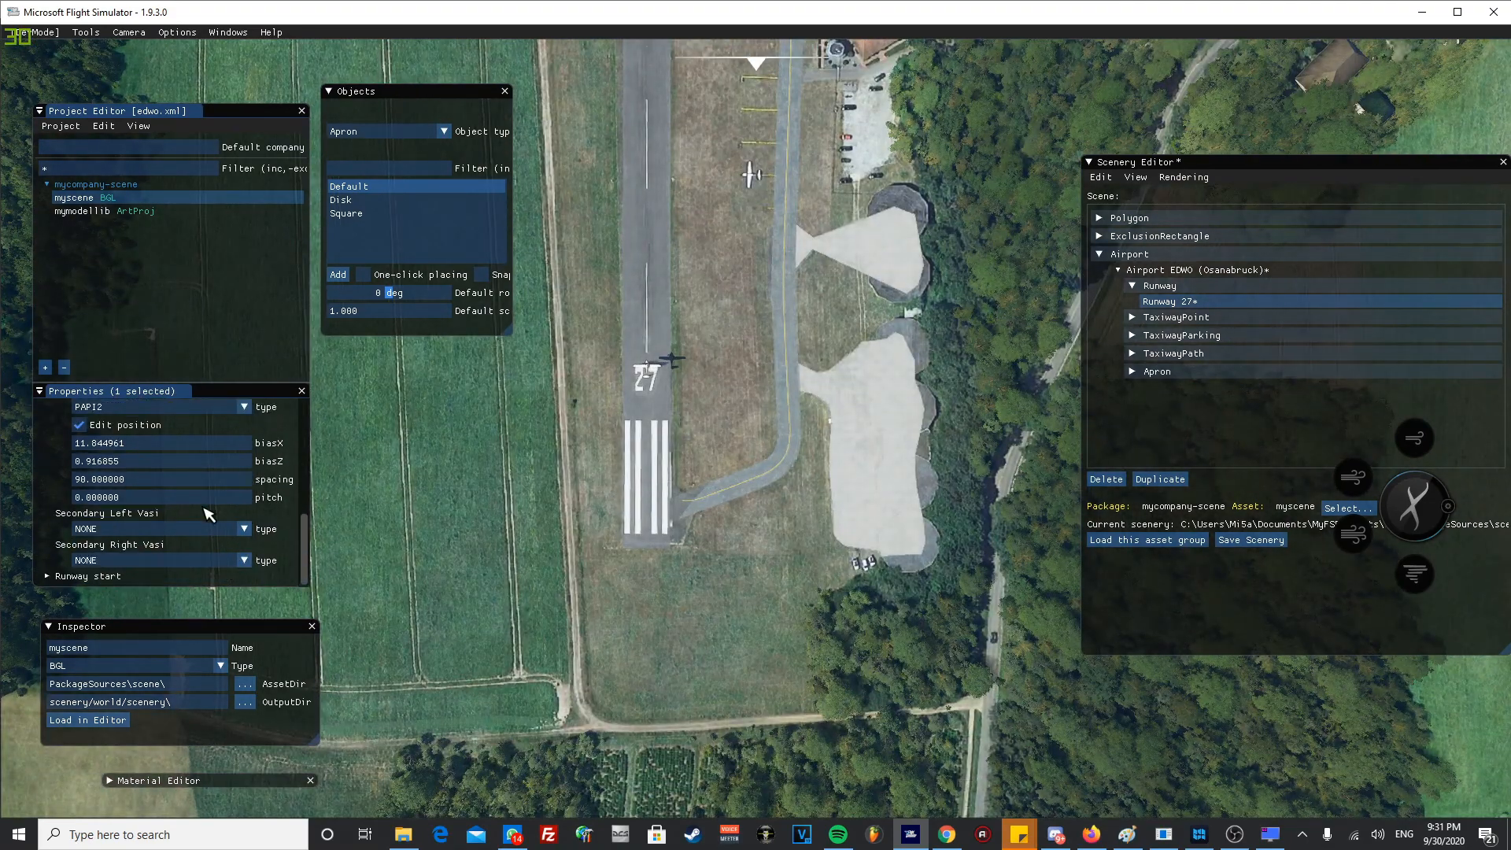
- Examine the runway's opposite threshold and its taxiway connection, and return along the runway to the main apron area
{"action": "scroll", "coordinate": [791, 401], "scroll_direction": "up", "scroll_amount": 1}
{"action": "middle_click_drag", "start_coordinate": [801, 220], "coordinate": [758, 647]}
{"action": "scroll", "coordinate": [739, 551], "scroll_direction": "down", "scroll_amount": 3}
{"action": "middle_click_drag", "start_coordinate": [674, 283], "coordinate": [624, 625]}
{"action": "middle_click_drag", "start_coordinate": [682, 329], "coordinate": [705, 606]}
{"action": "middle_click_drag", "start_coordinate": [647, 346], "coordinate": [699, 421]}
{"action": "scroll", "coordinate": [669, 614], "scroll_direction": "up", "scroll_amount": 4}
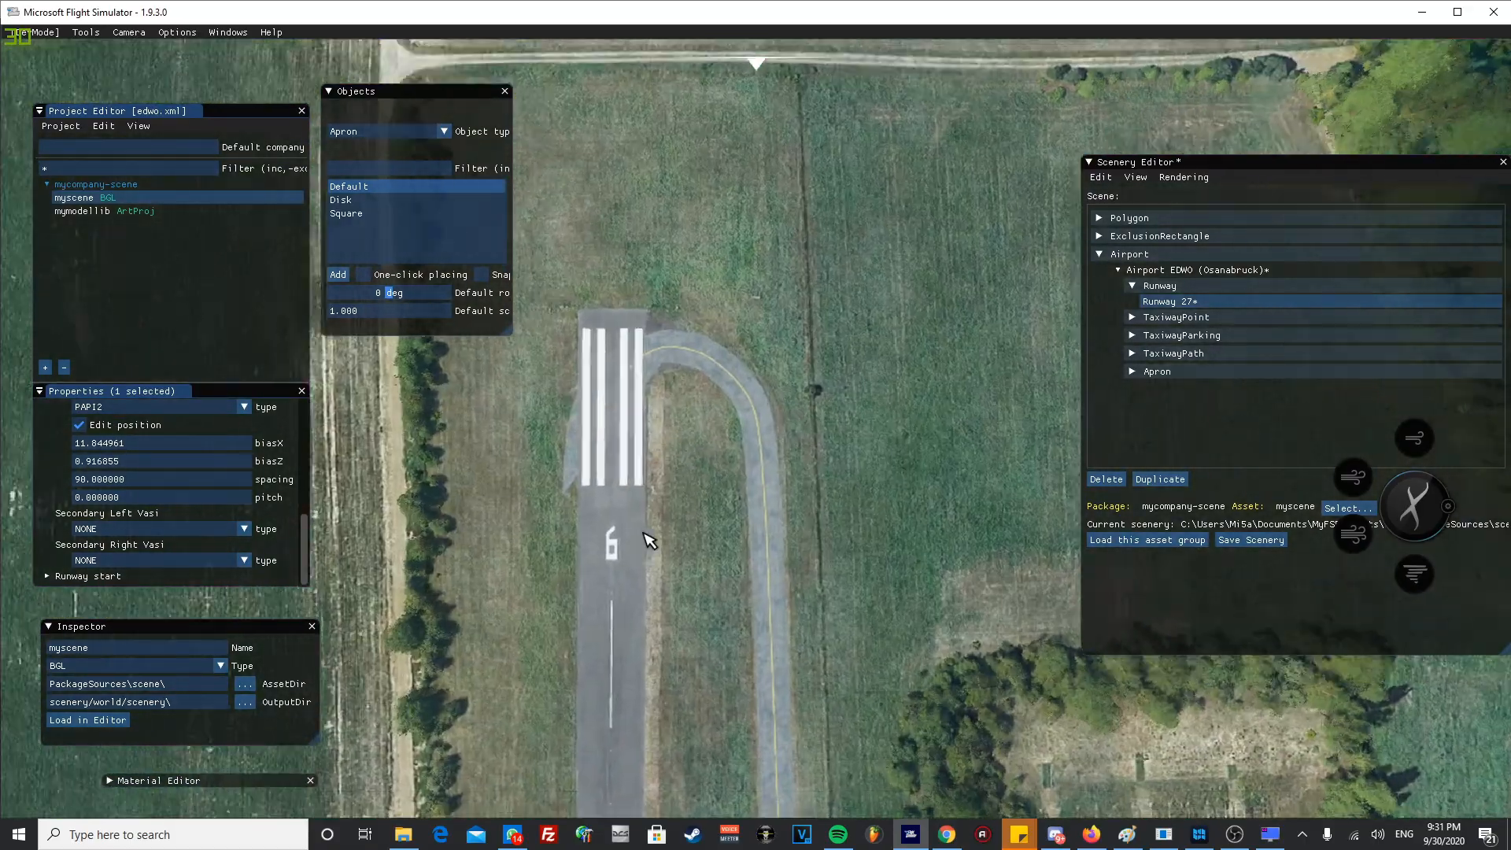
{"action": "scroll", "coordinate": [639, 563], "scroll_direction": "up", "scroll_amount": 2}
{"action": "scroll", "coordinate": [645, 598], "scroll_direction": "down", "scroll_amount": 2}
{"action": "middle_click_drag", "start_coordinate": [684, 755], "coordinate": [762, 480]}
{"action": "scroll", "coordinate": [771, 551], "scroll_direction": "down", "scroll_amount": 2}
{"action": "middle_click_drag", "start_coordinate": [779, 600], "coordinate": [760, 277]}
{"action": "scroll", "coordinate": [767, 669], "scroll_direction": "down", "scroll_amount": 2}
{"action": "middle_click_drag", "start_coordinate": [771, 794], "coordinate": [740, 563]}
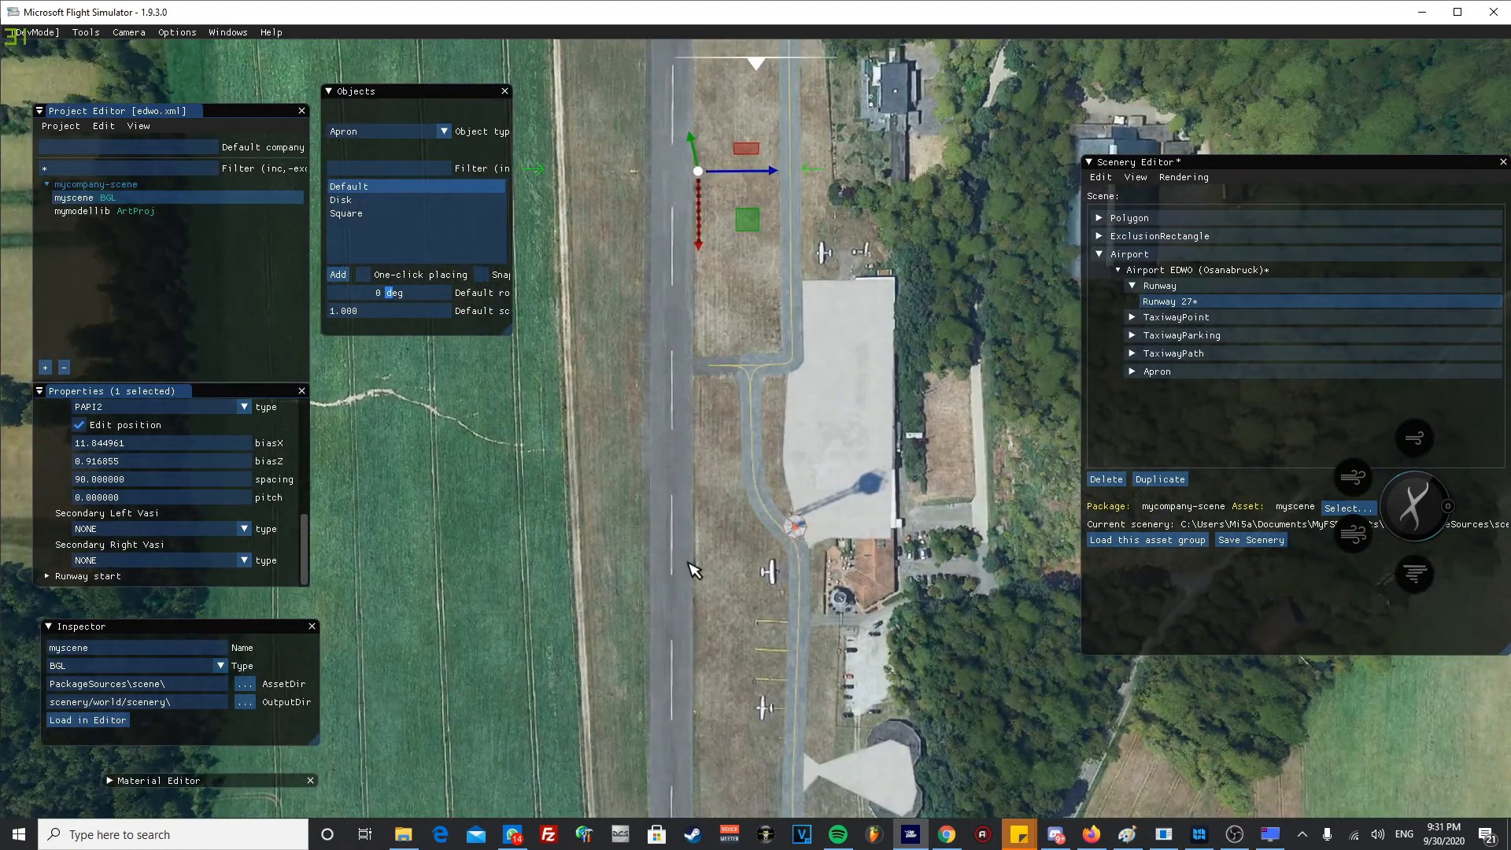
- Save the scenery with the runway light changes and bring the whole airport into view
{"action": "left_click", "coordinate": [1250, 540]}
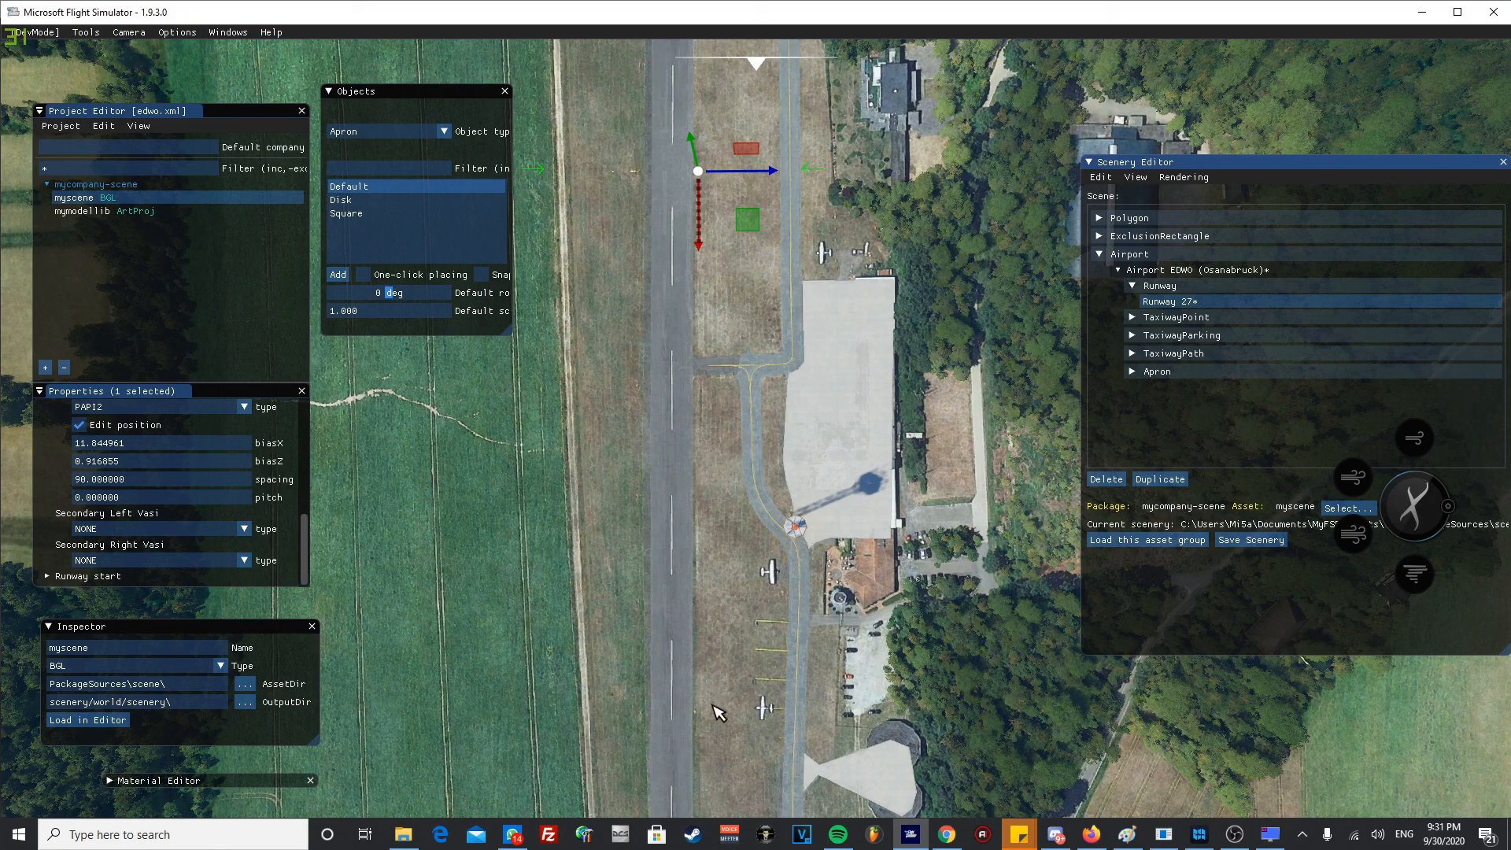
{"action": "scroll", "coordinate": [763, 689], "scroll_direction": "down", "scroll_amount": 5}
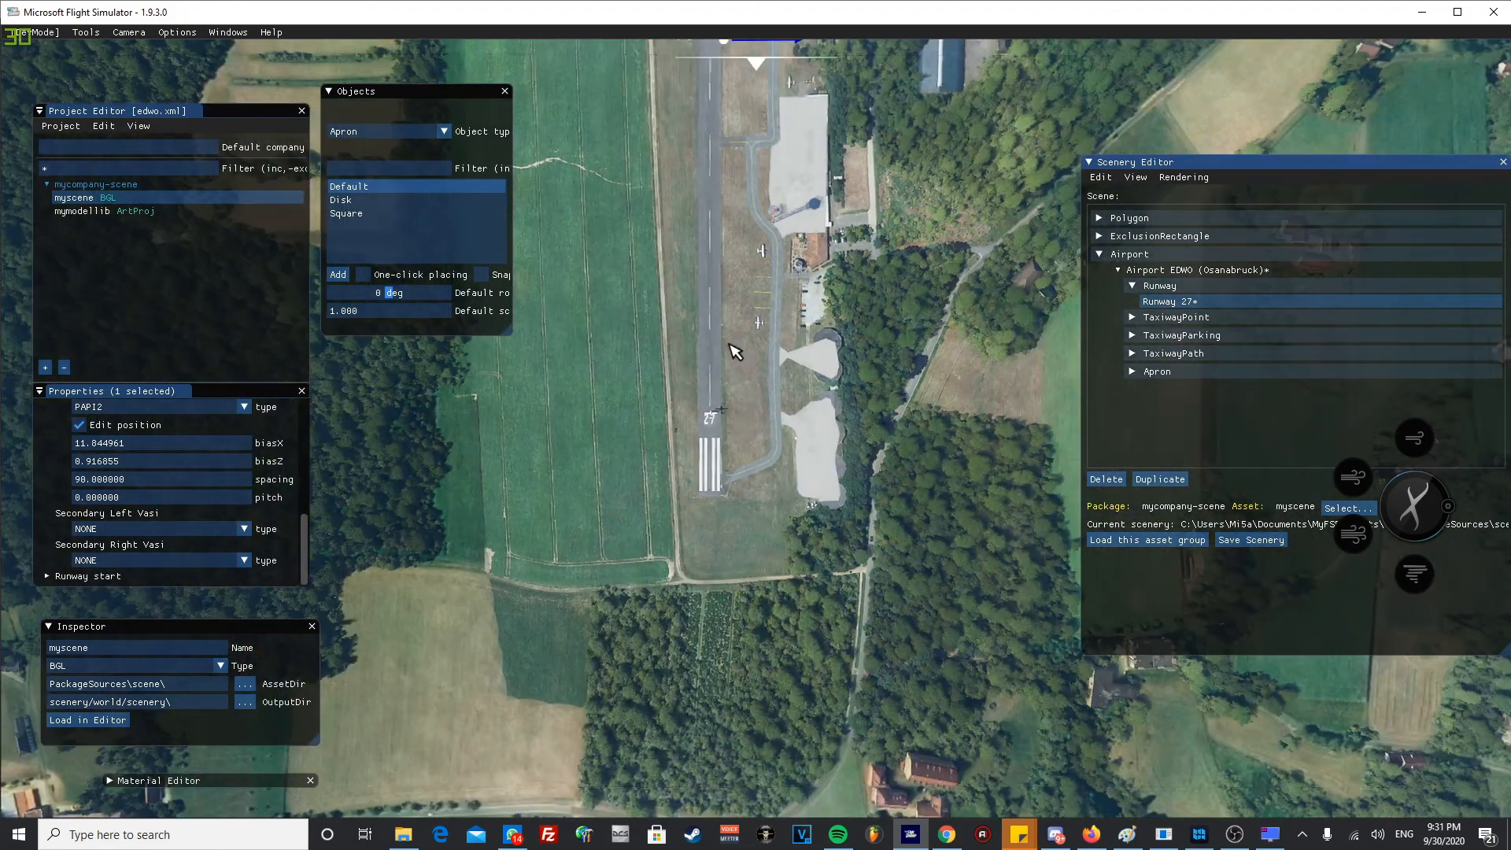
{"action": "scroll", "coordinate": [720, 535], "scroll_direction": "down", "scroll_amount": 5}
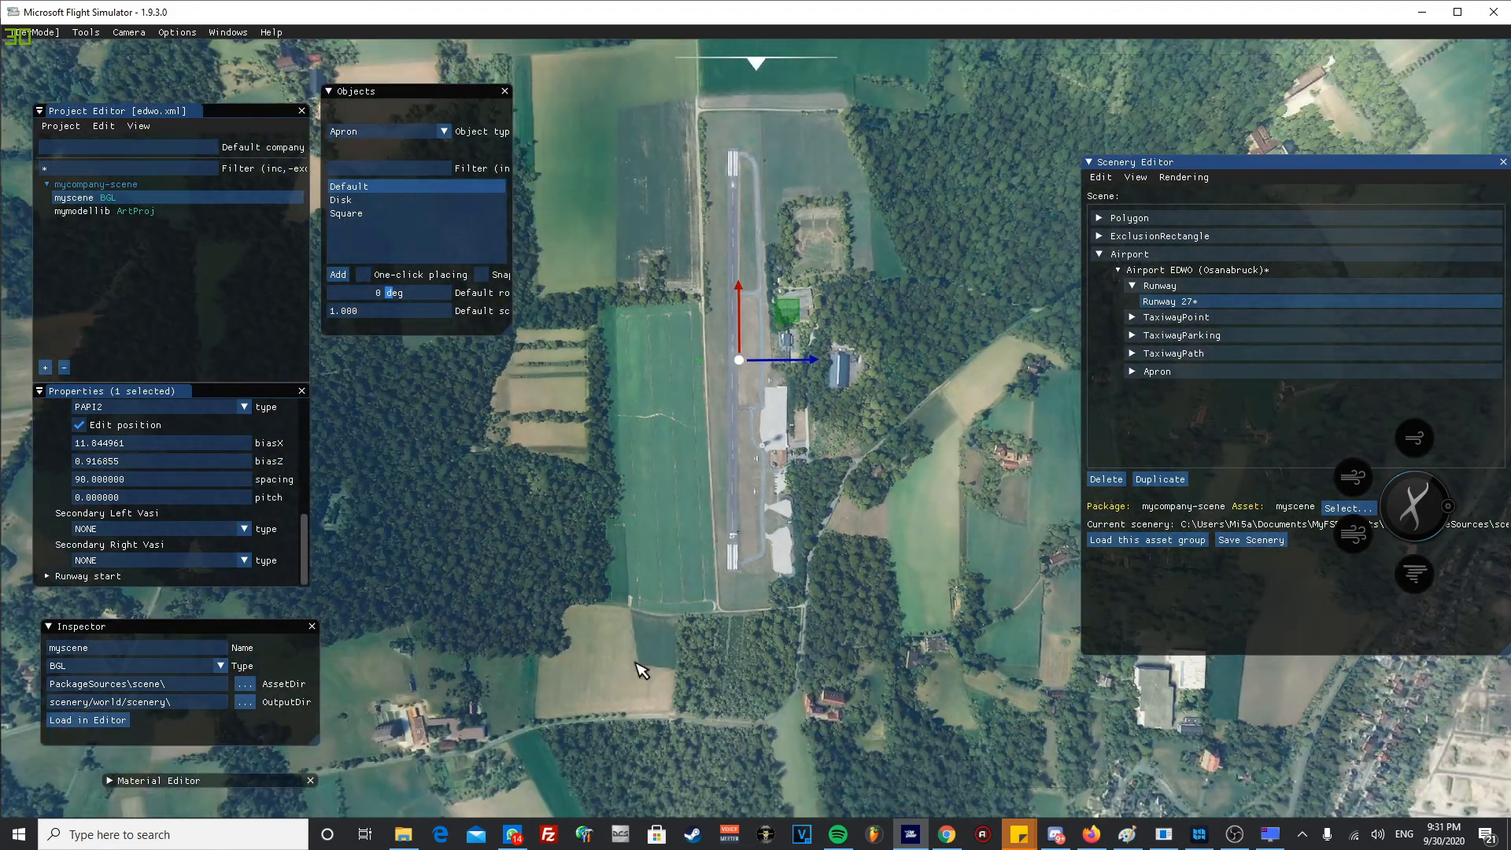